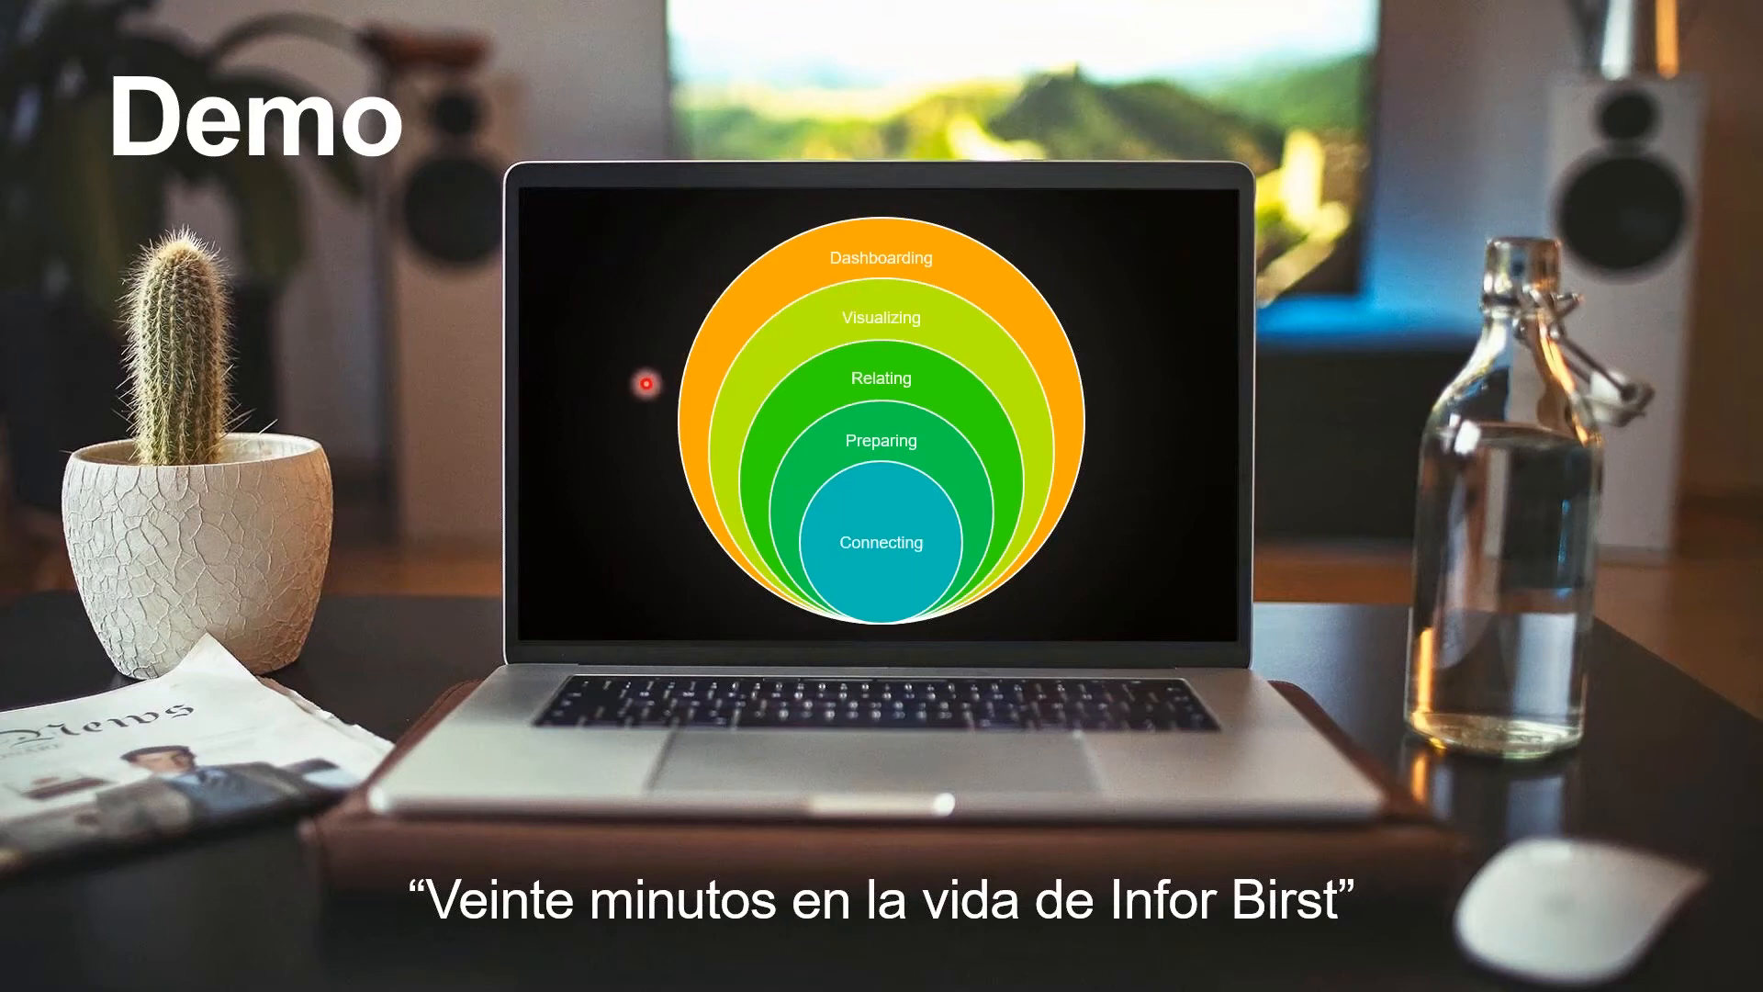
Switch to Chrome, launch Infor Birst and open the HTIS X2 space.
{"action": "key", "text": "alt+Tab"}
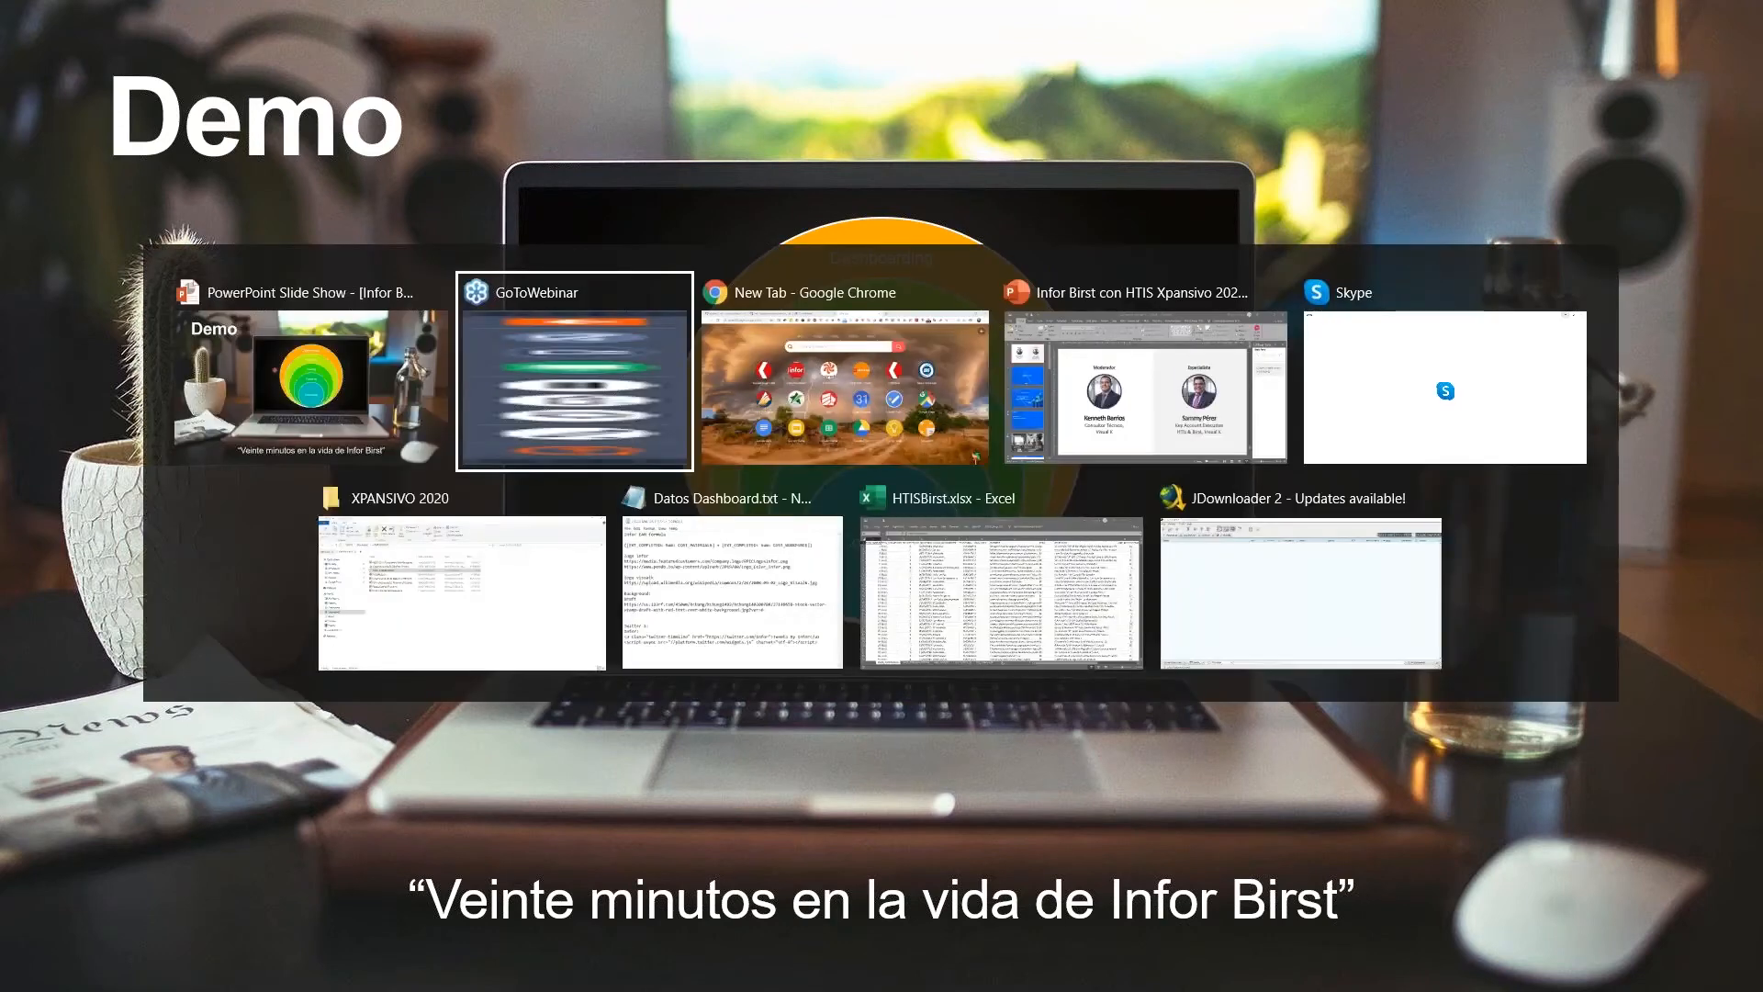
{"action": "left_click", "coordinate": [708, 367]}
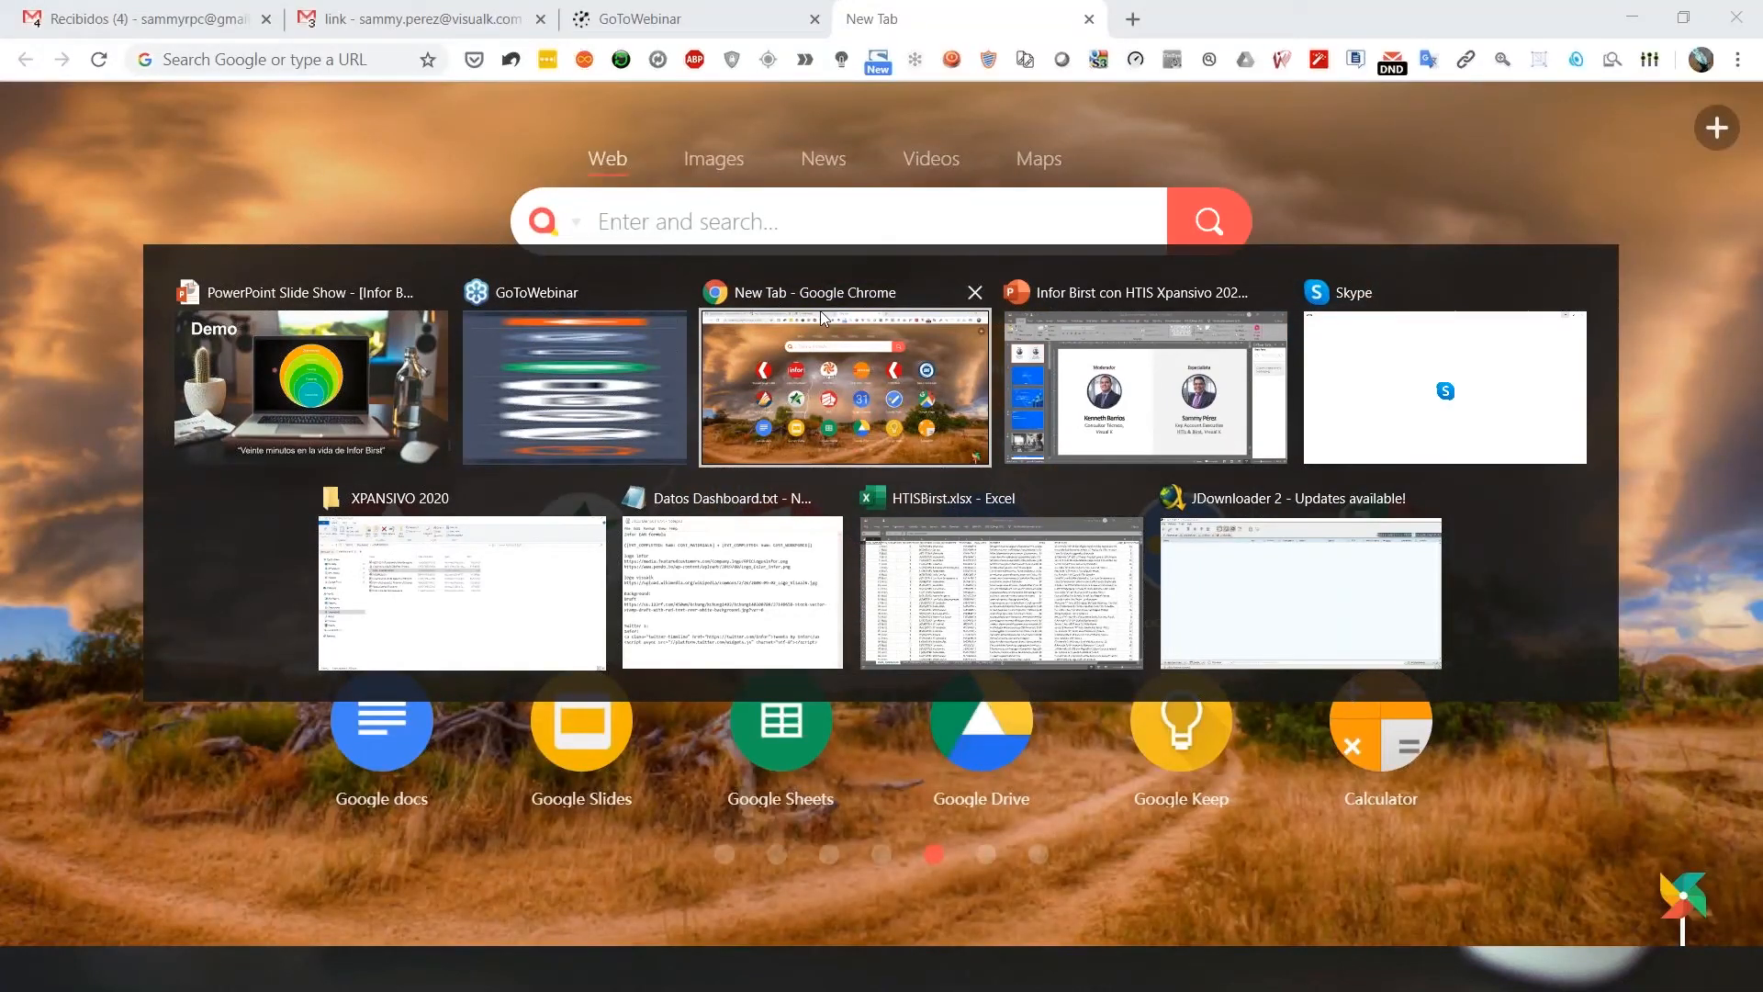
{"action": "left_click", "coordinate": [794, 393]}
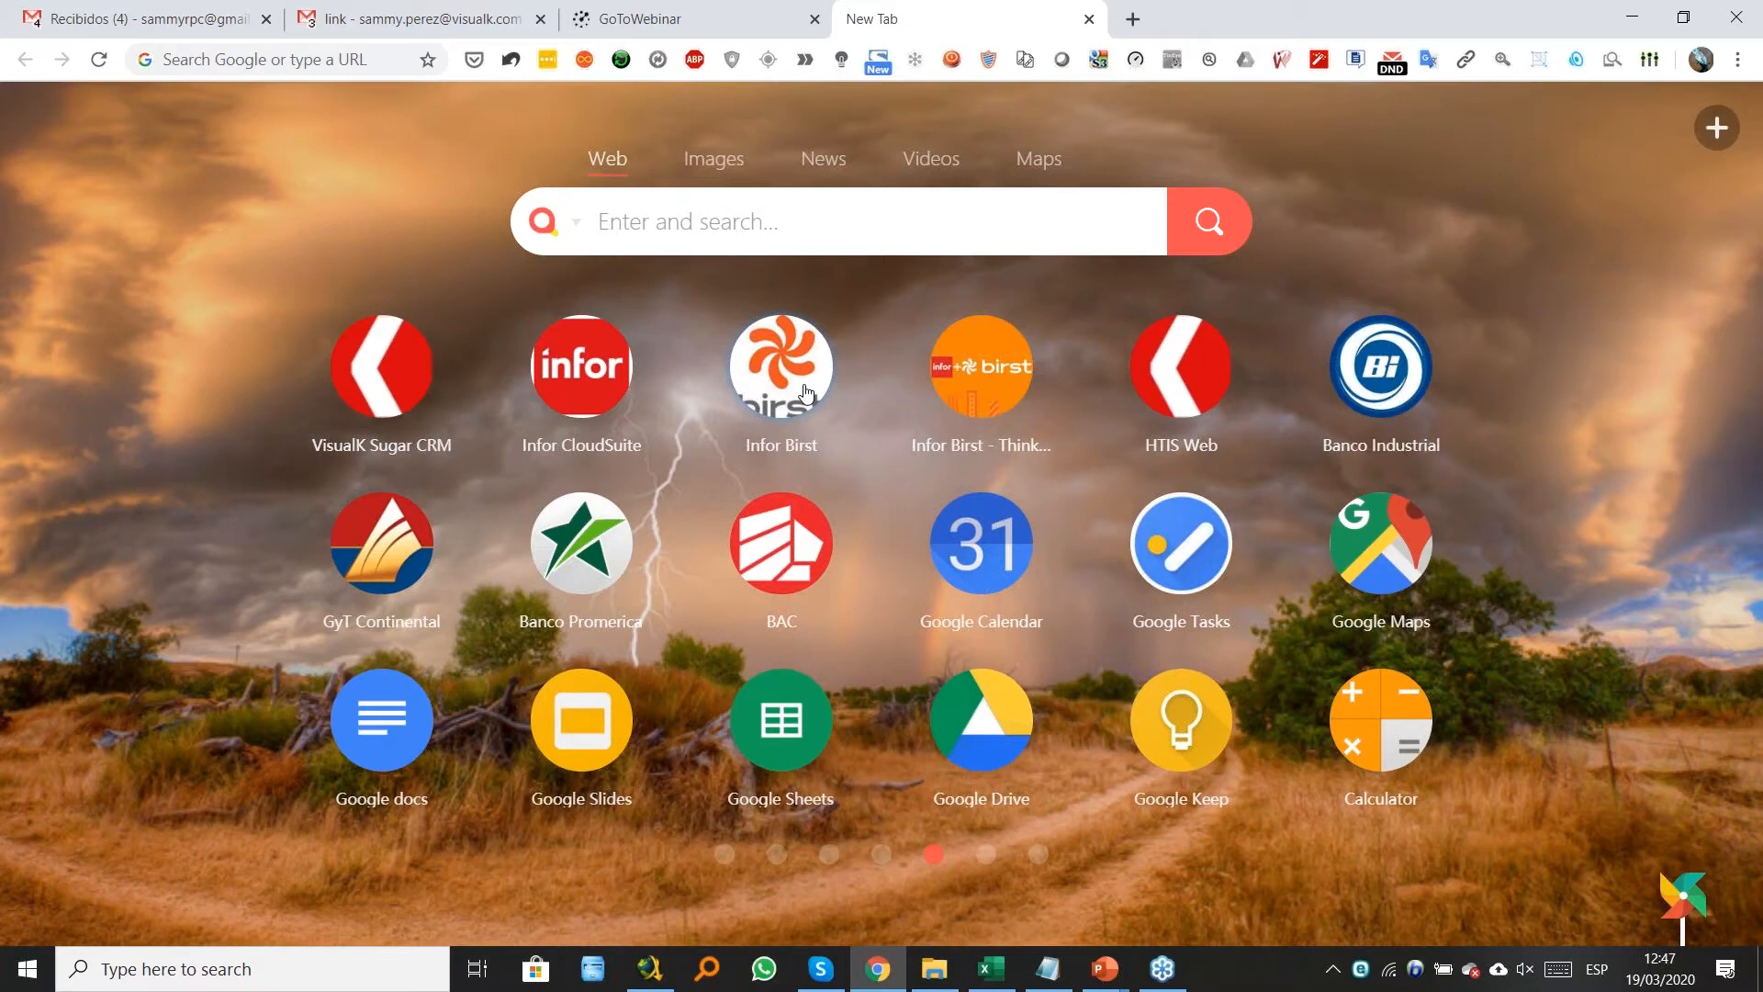
{"action": "left_click", "coordinate": [804, 393]}
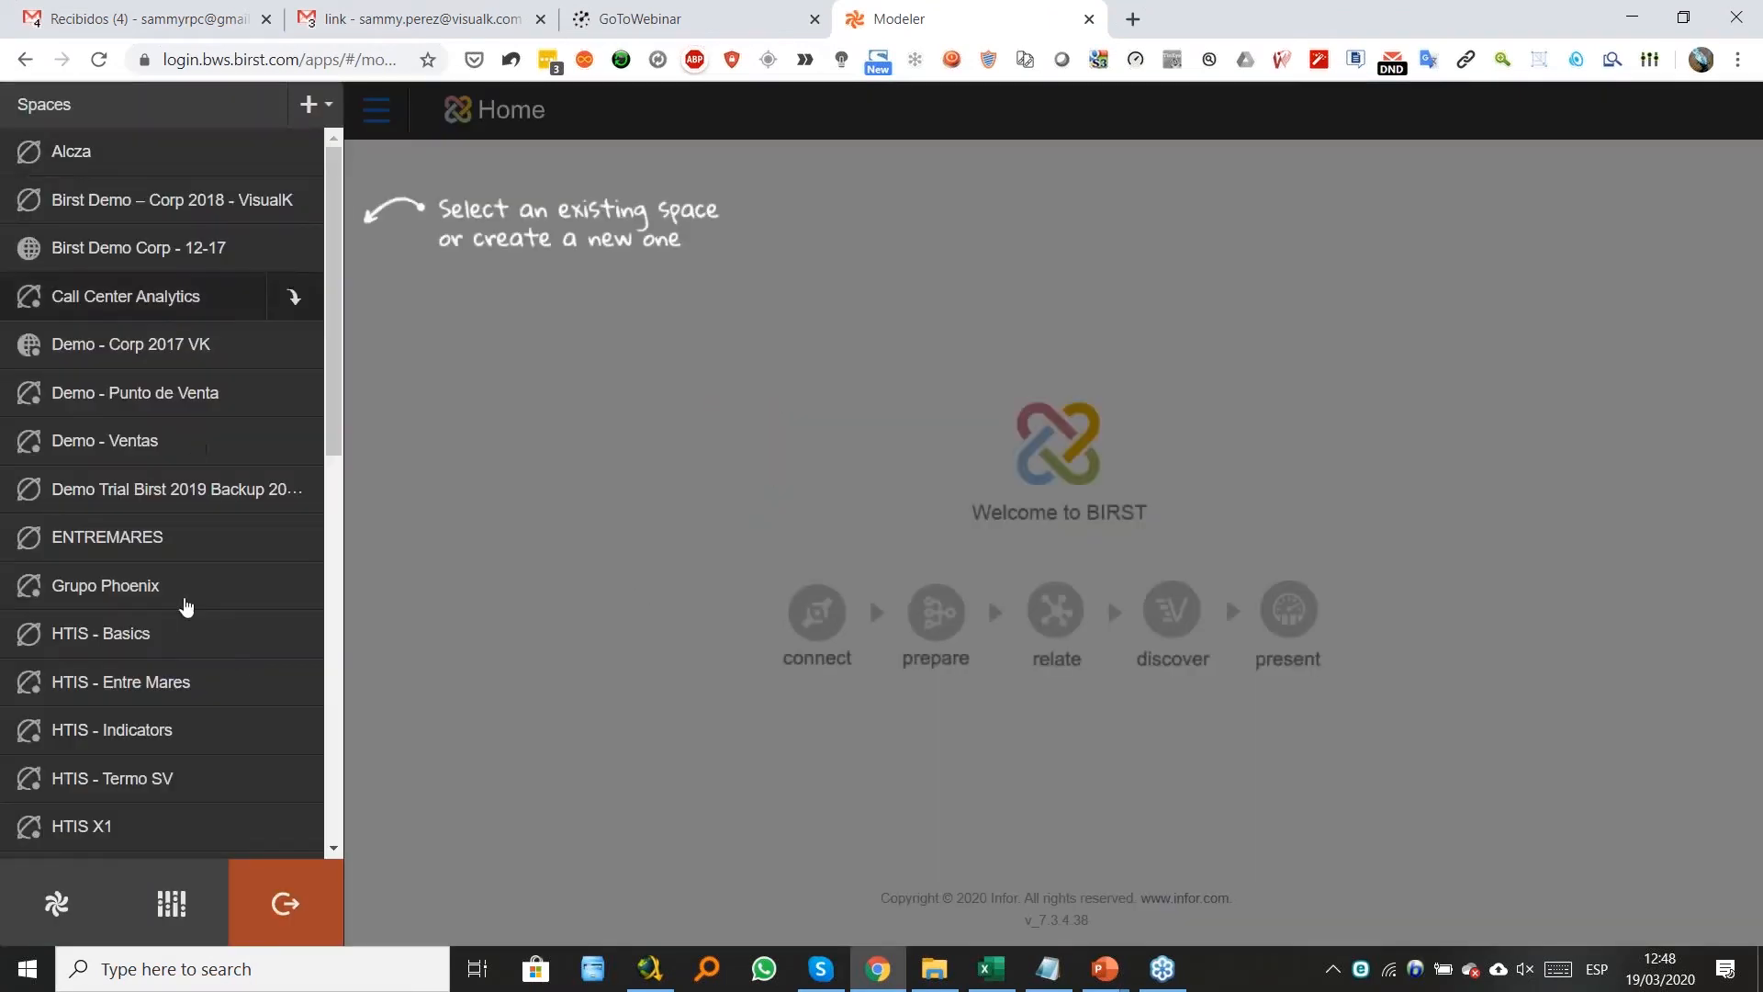
{"action": "left_click_drag", "start_coordinate": [333, 351], "coordinate": [327, 510]}
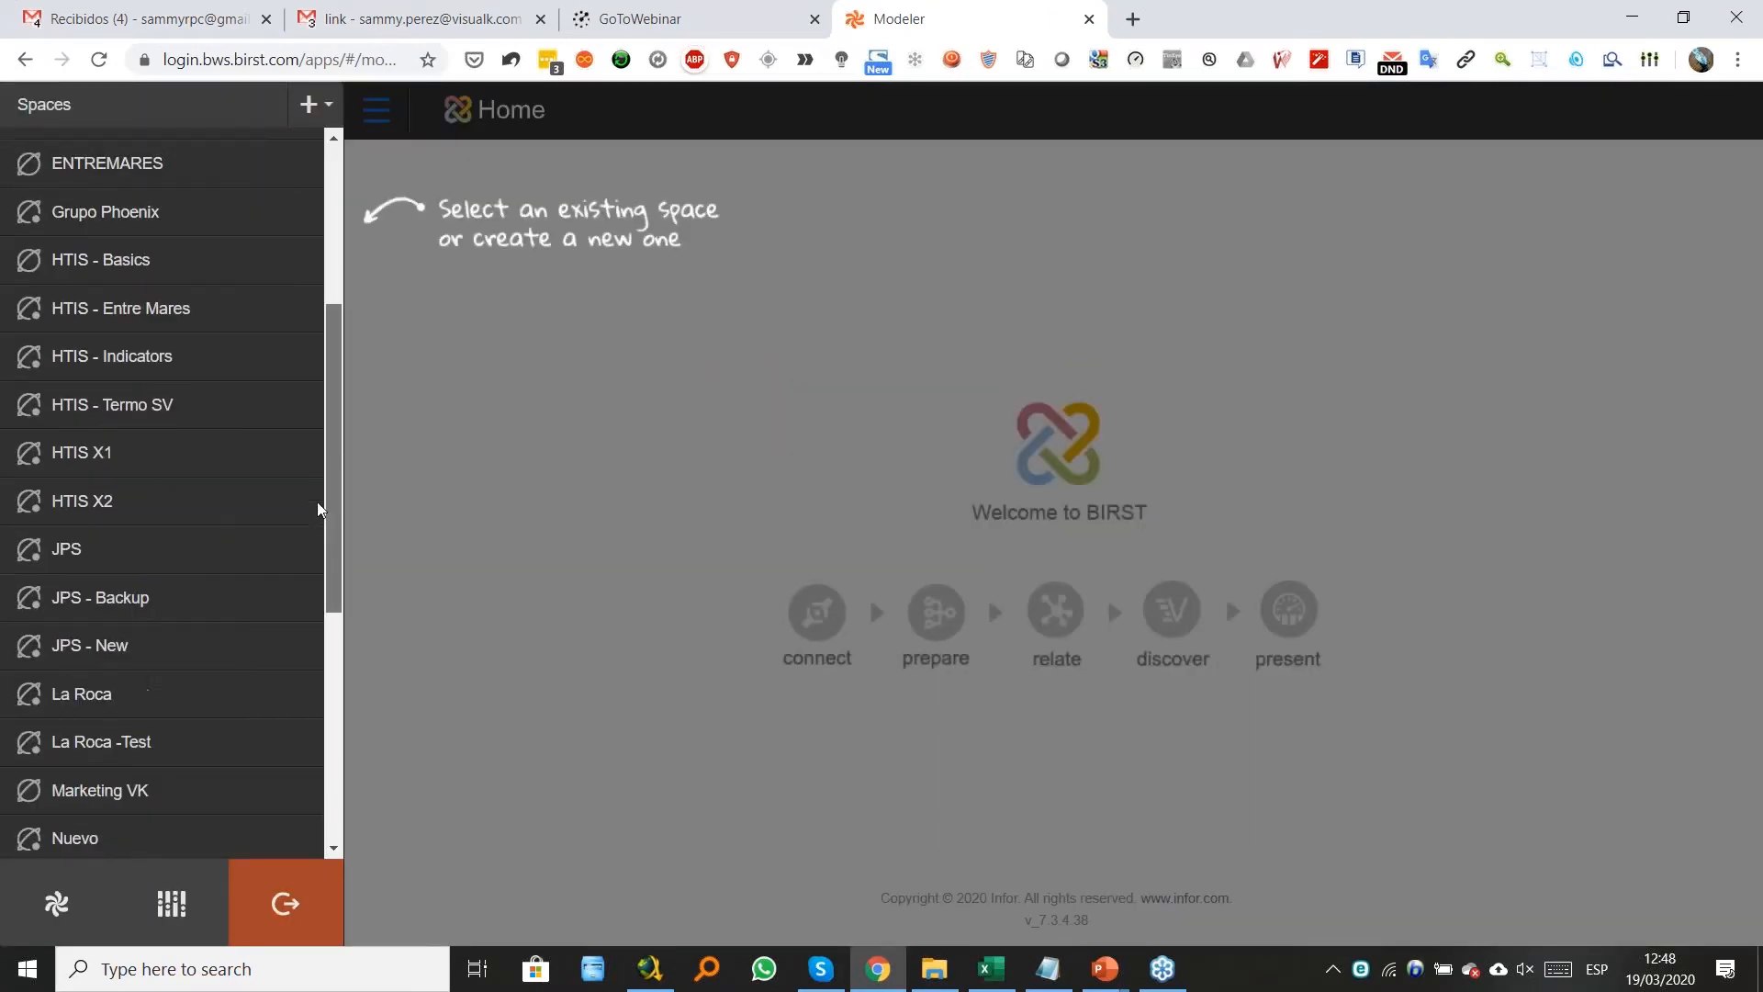
{"action": "left_click", "coordinate": [92, 505]}
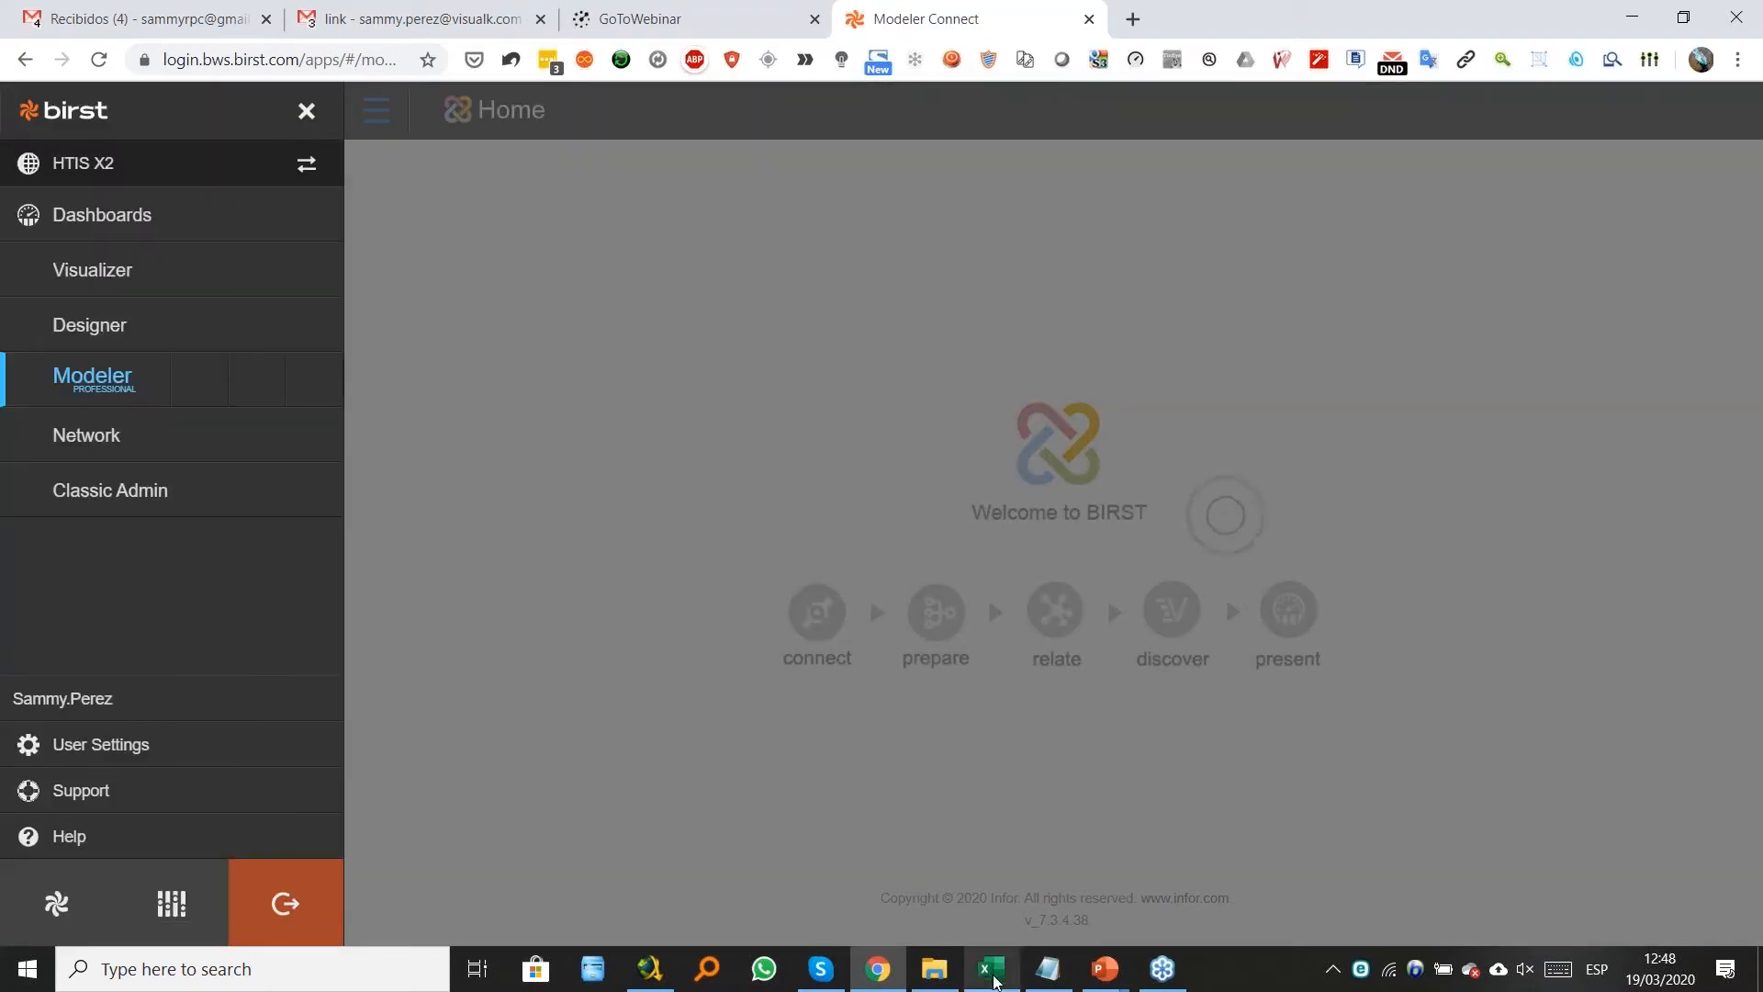
Switch to Excel and review the employee, transaction, organization level, template and AXL_TRAN_HDR sheets of HTISBirst.xlsx.
{"action": "left_click", "coordinate": [991, 967]}
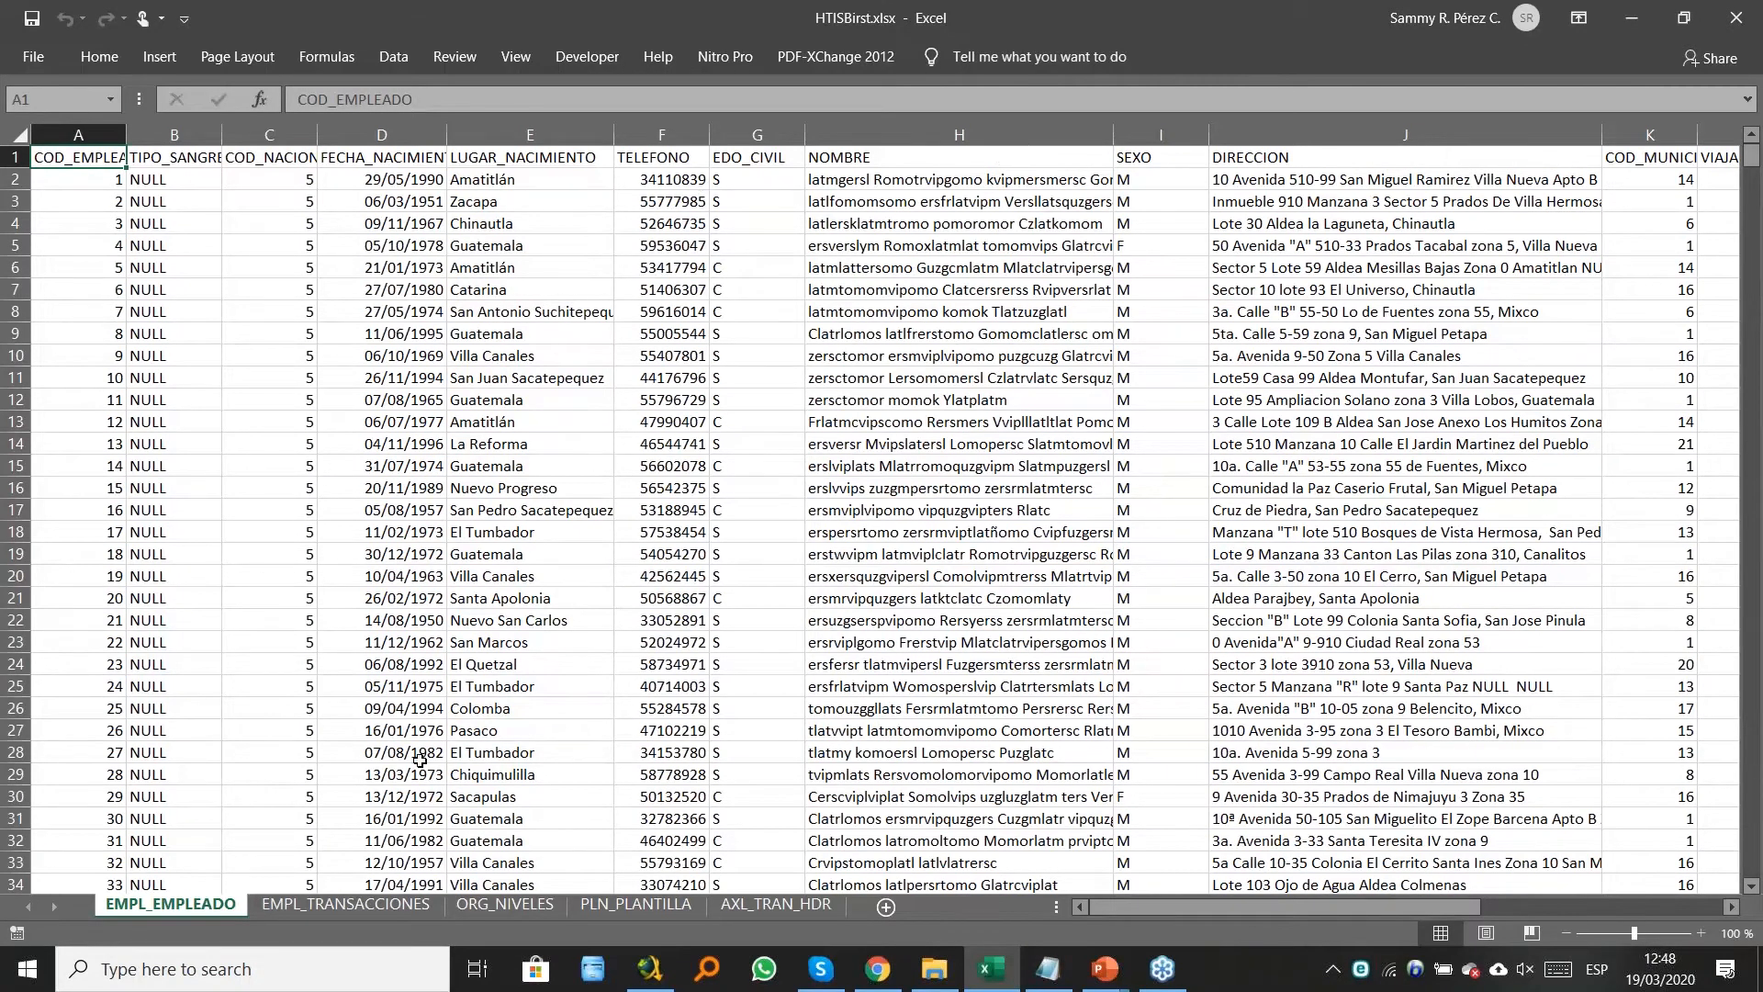
{"action": "left_click", "coordinate": [262, 906]}
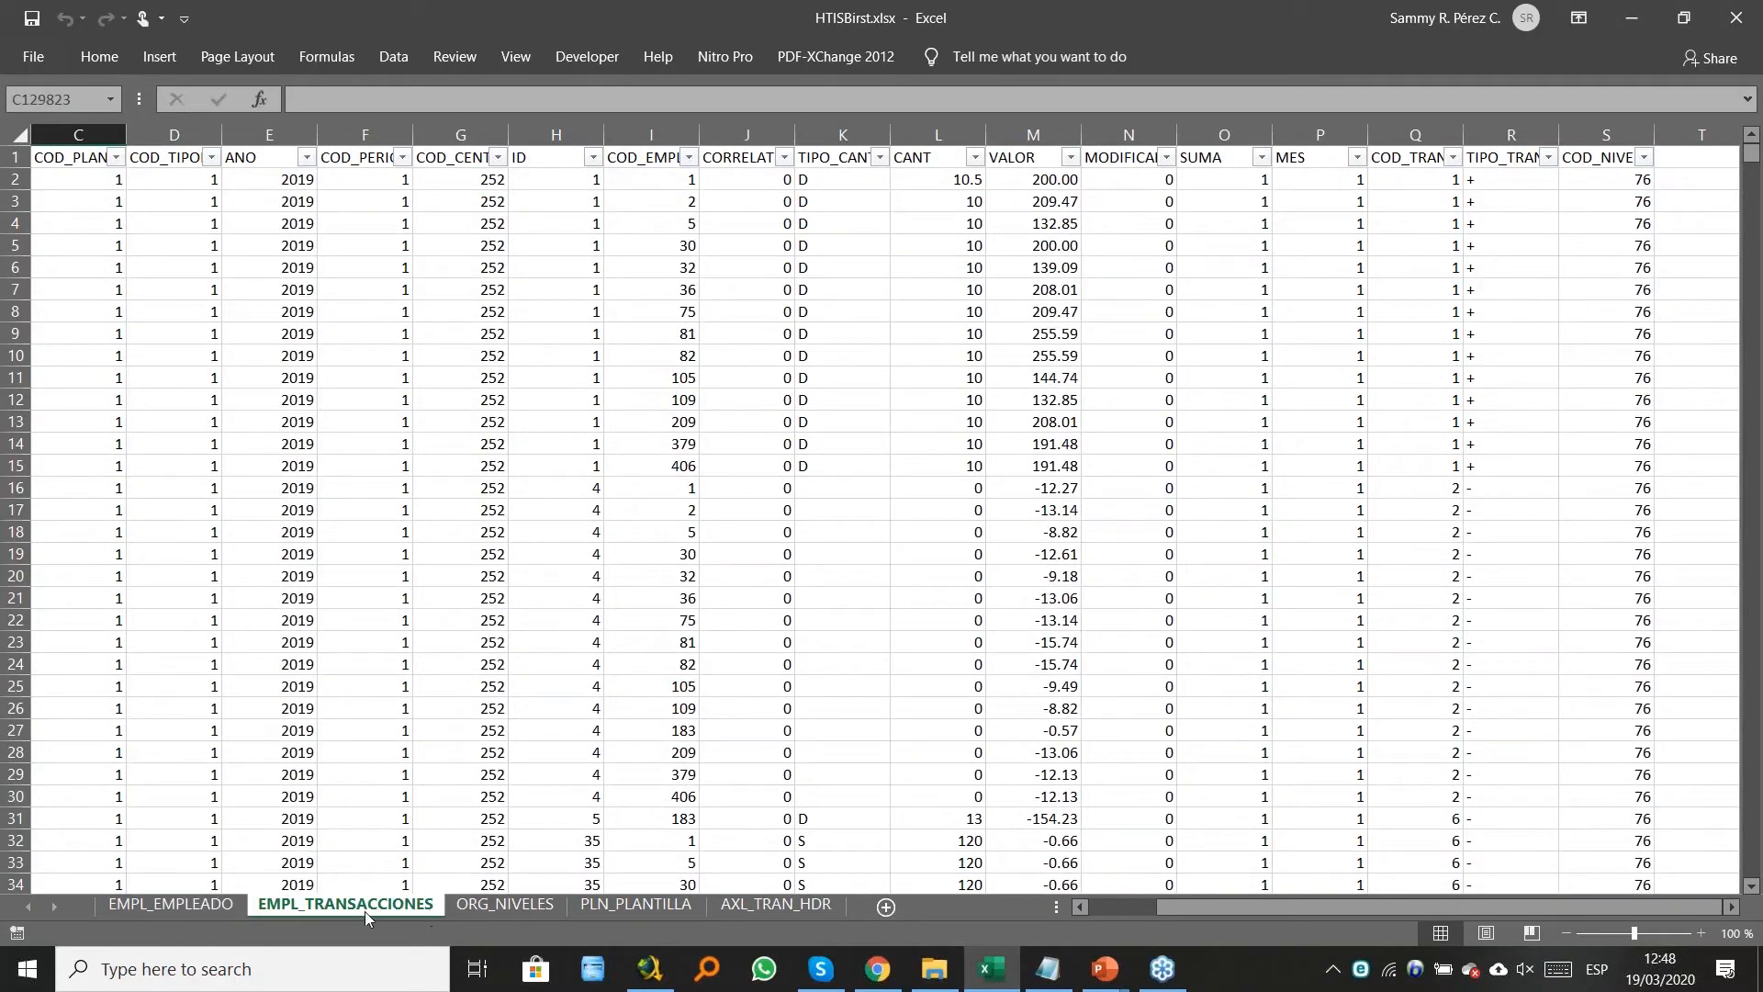
{"action": "left_click", "coordinate": [195, 907]}
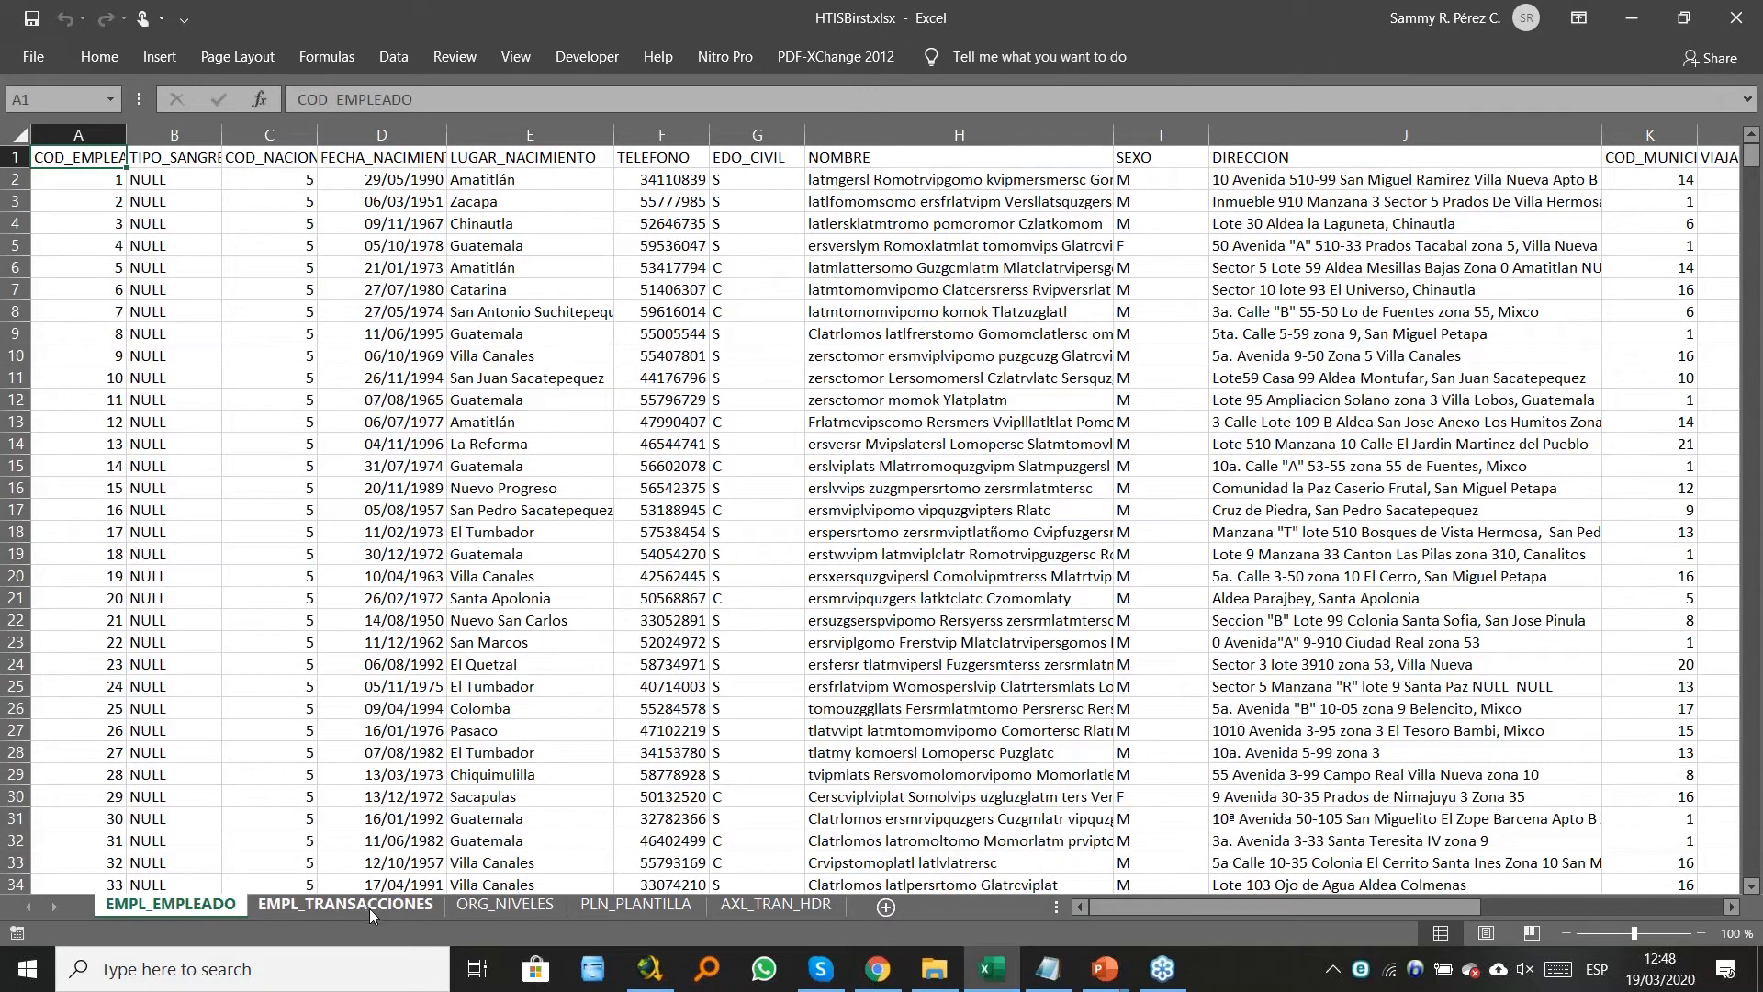
{"action": "left_click", "coordinate": [485, 908]}
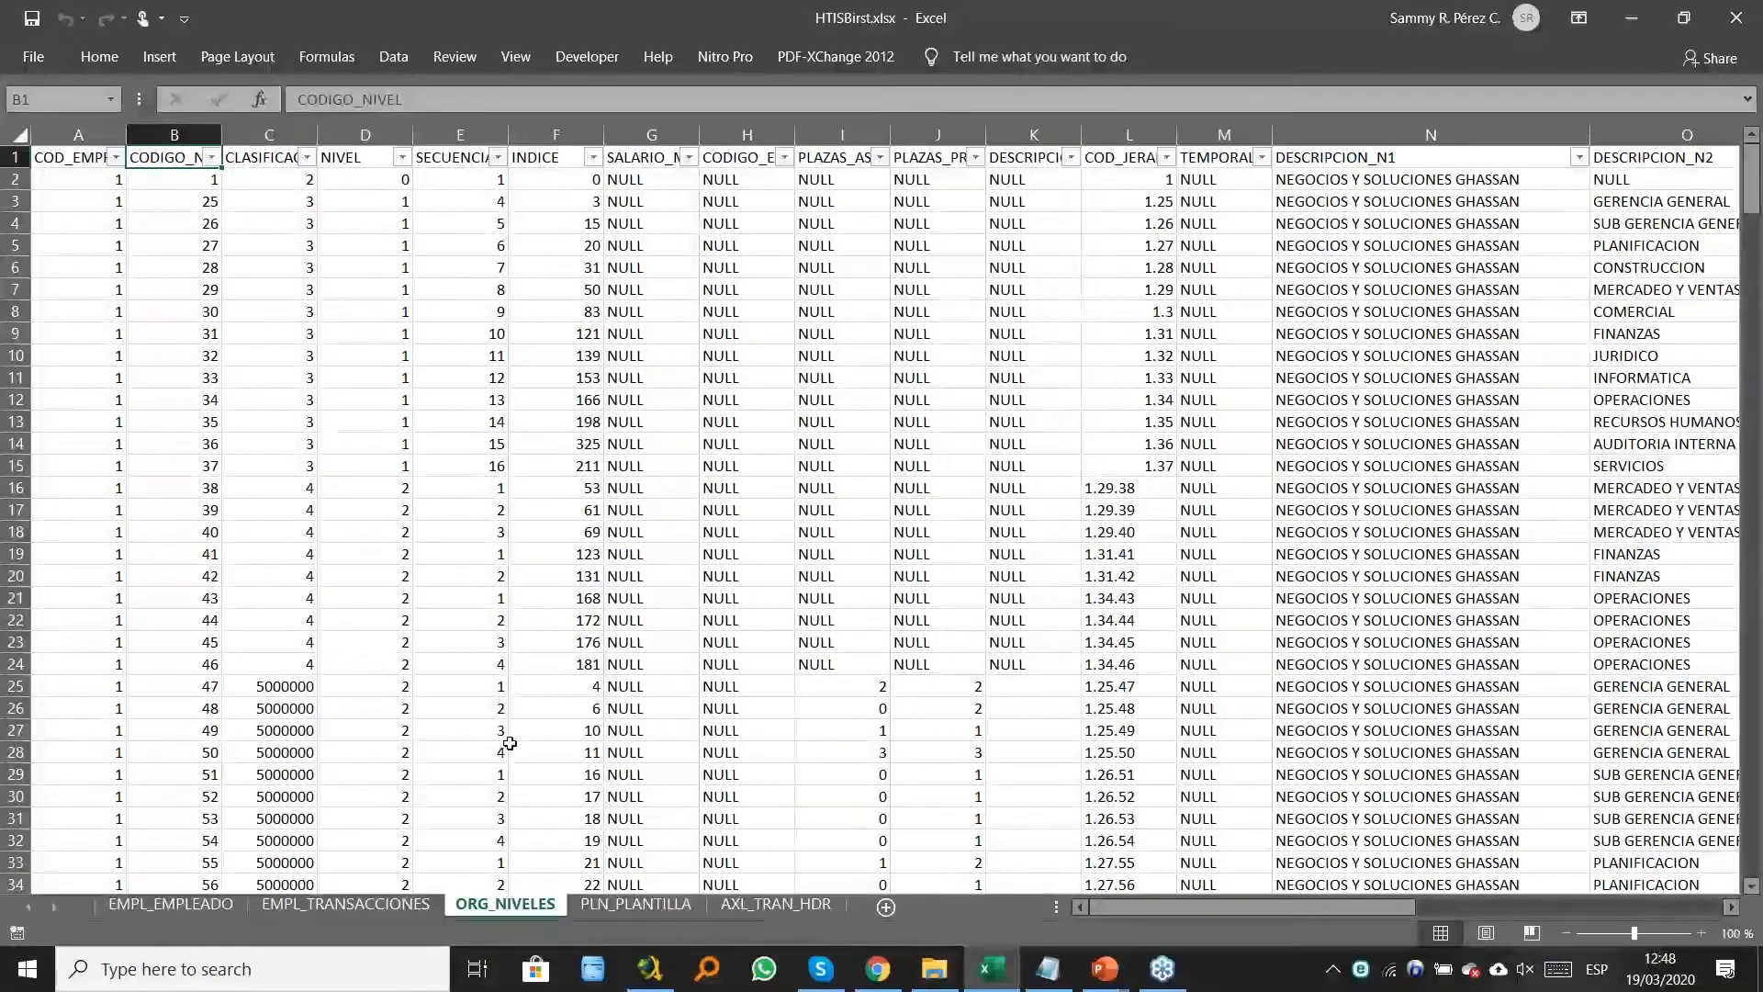
{"action": "left_click", "coordinate": [592, 907]}
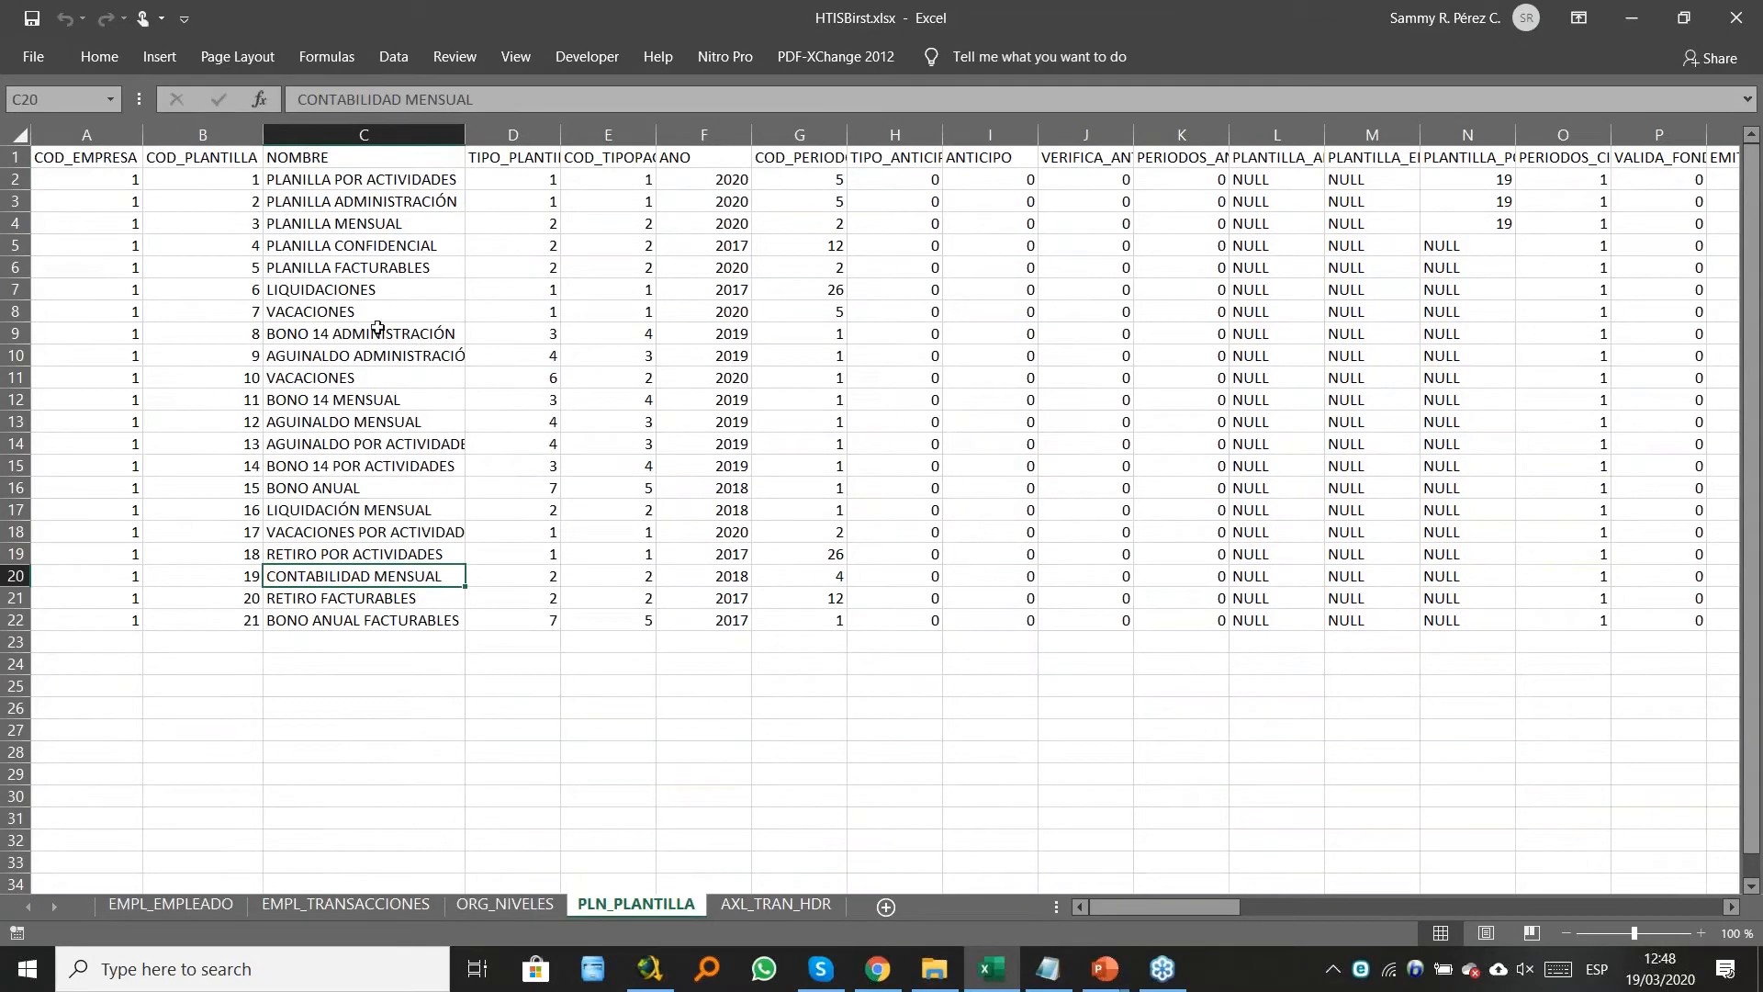
{"action": "left_click", "coordinate": [730, 907]}
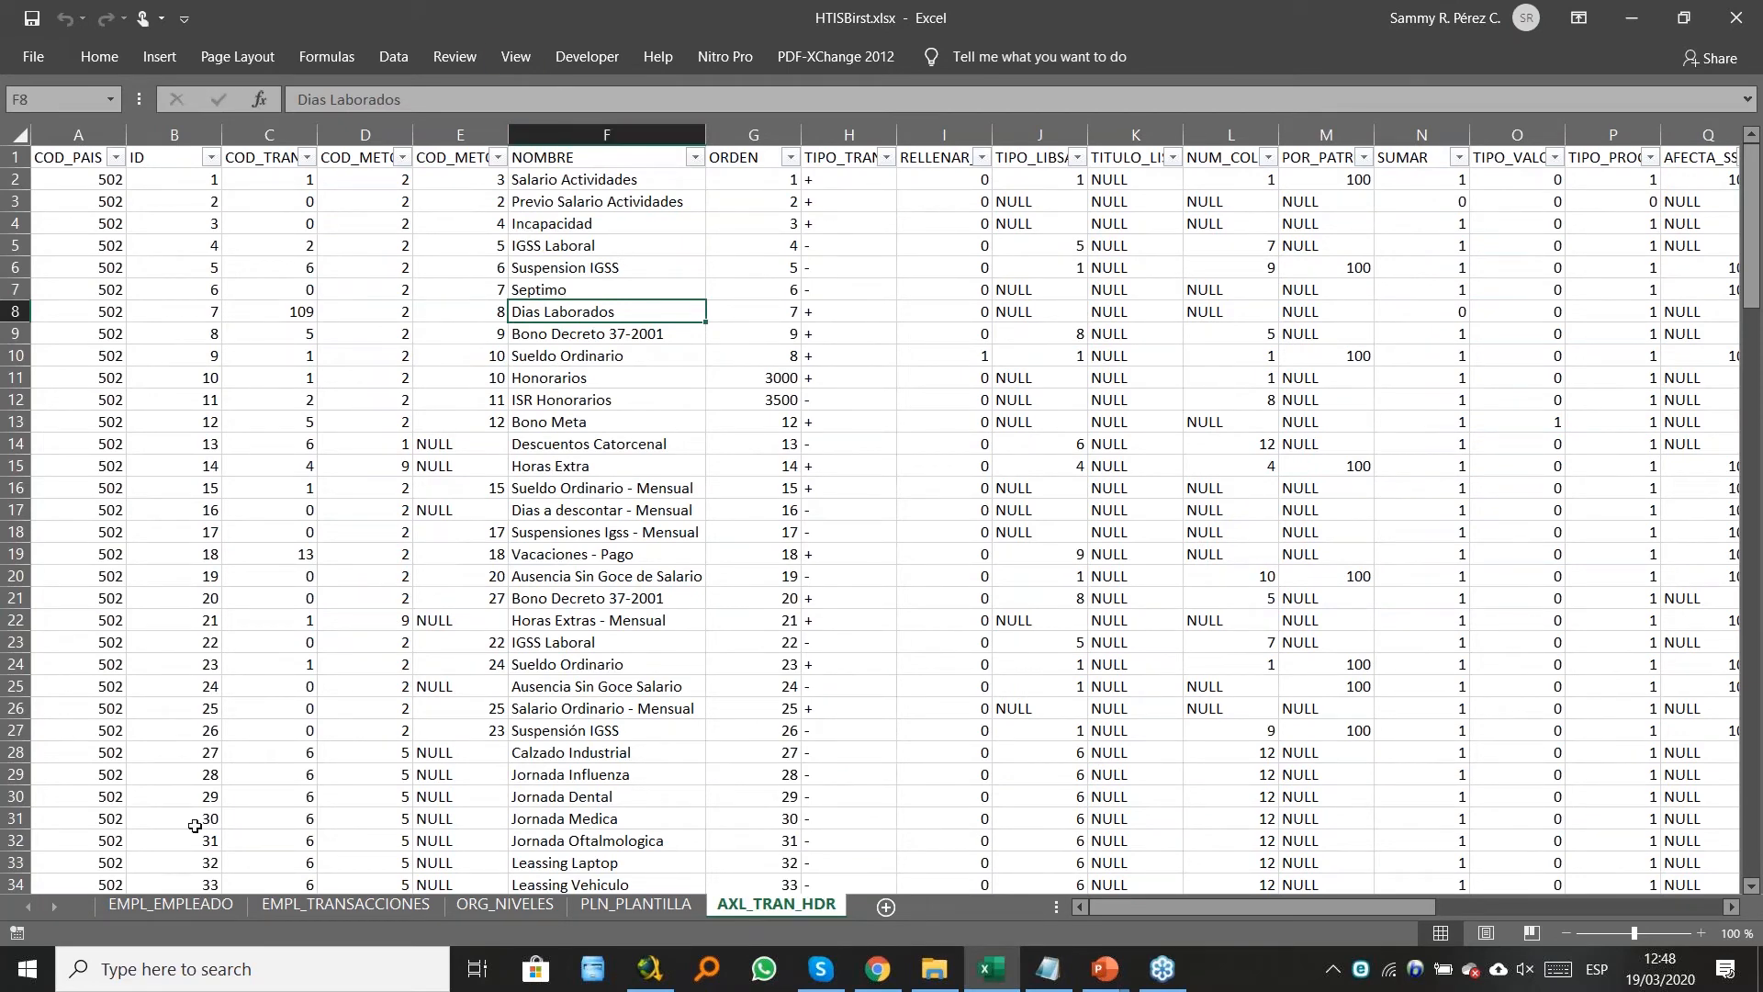
{"action": "left_click", "coordinate": [188, 909]}
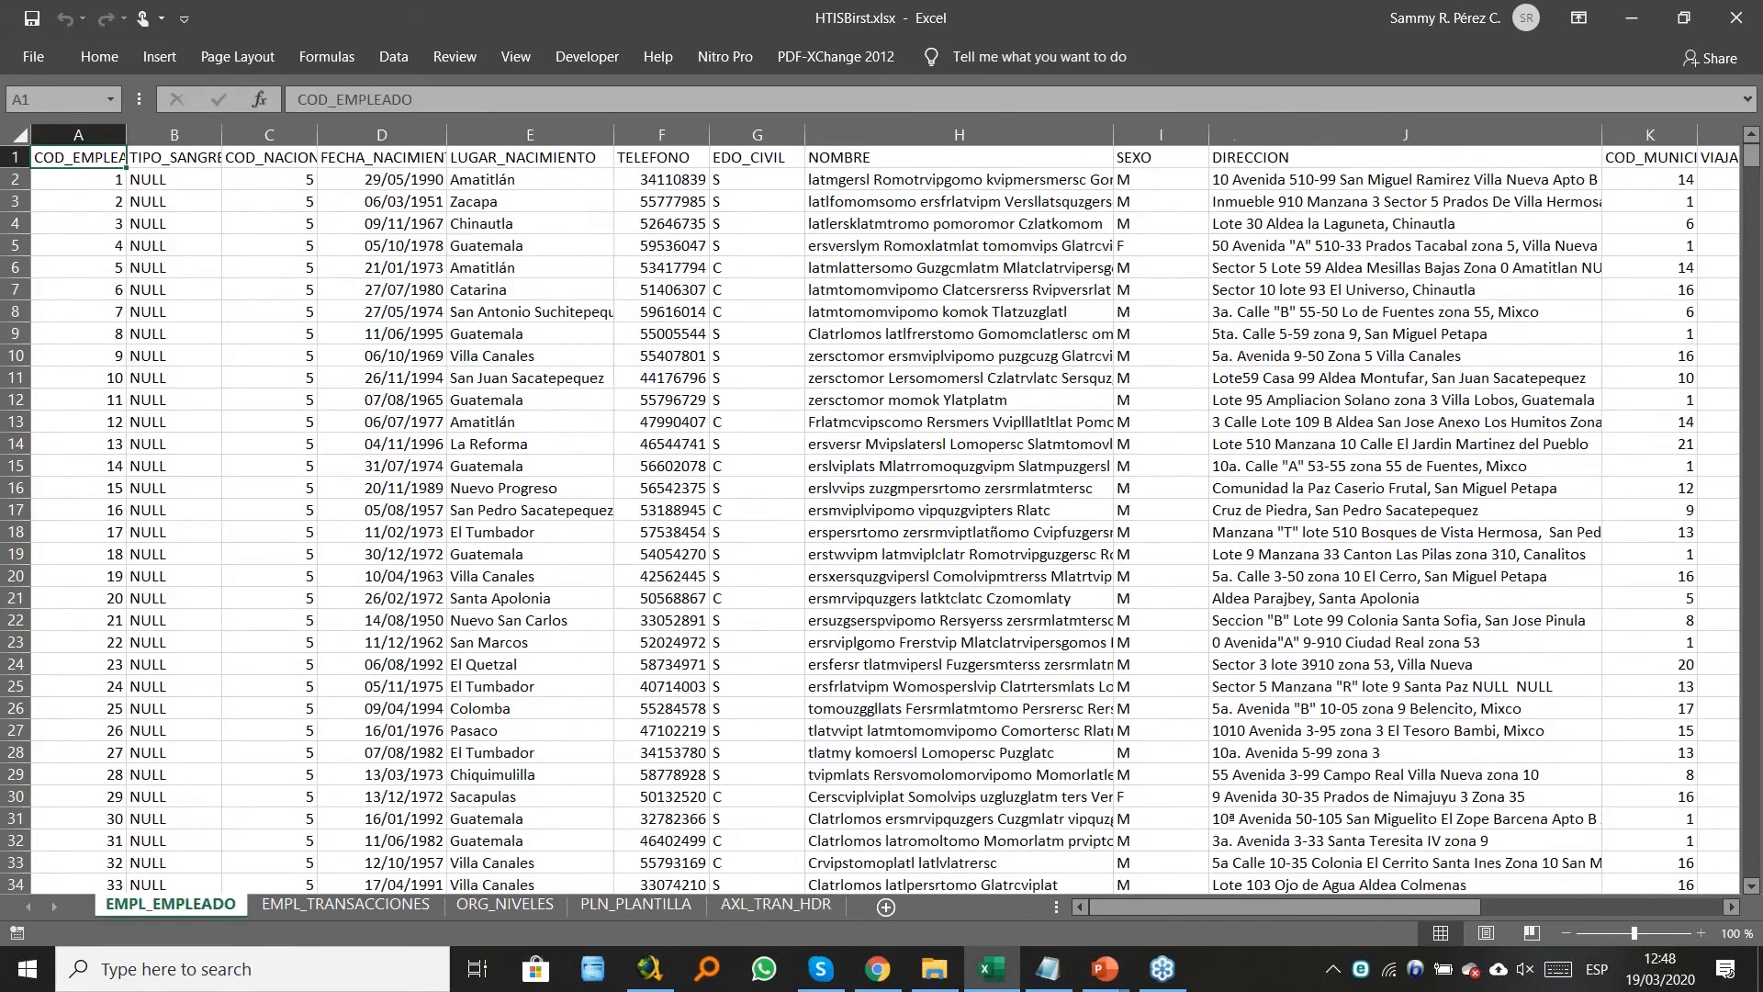
Switch back to Birst in Chrome and preview the EMPL_EMPLEADO source in the Modeler's Prepare stage.
{"action": "left_click", "coordinate": [879, 973]}
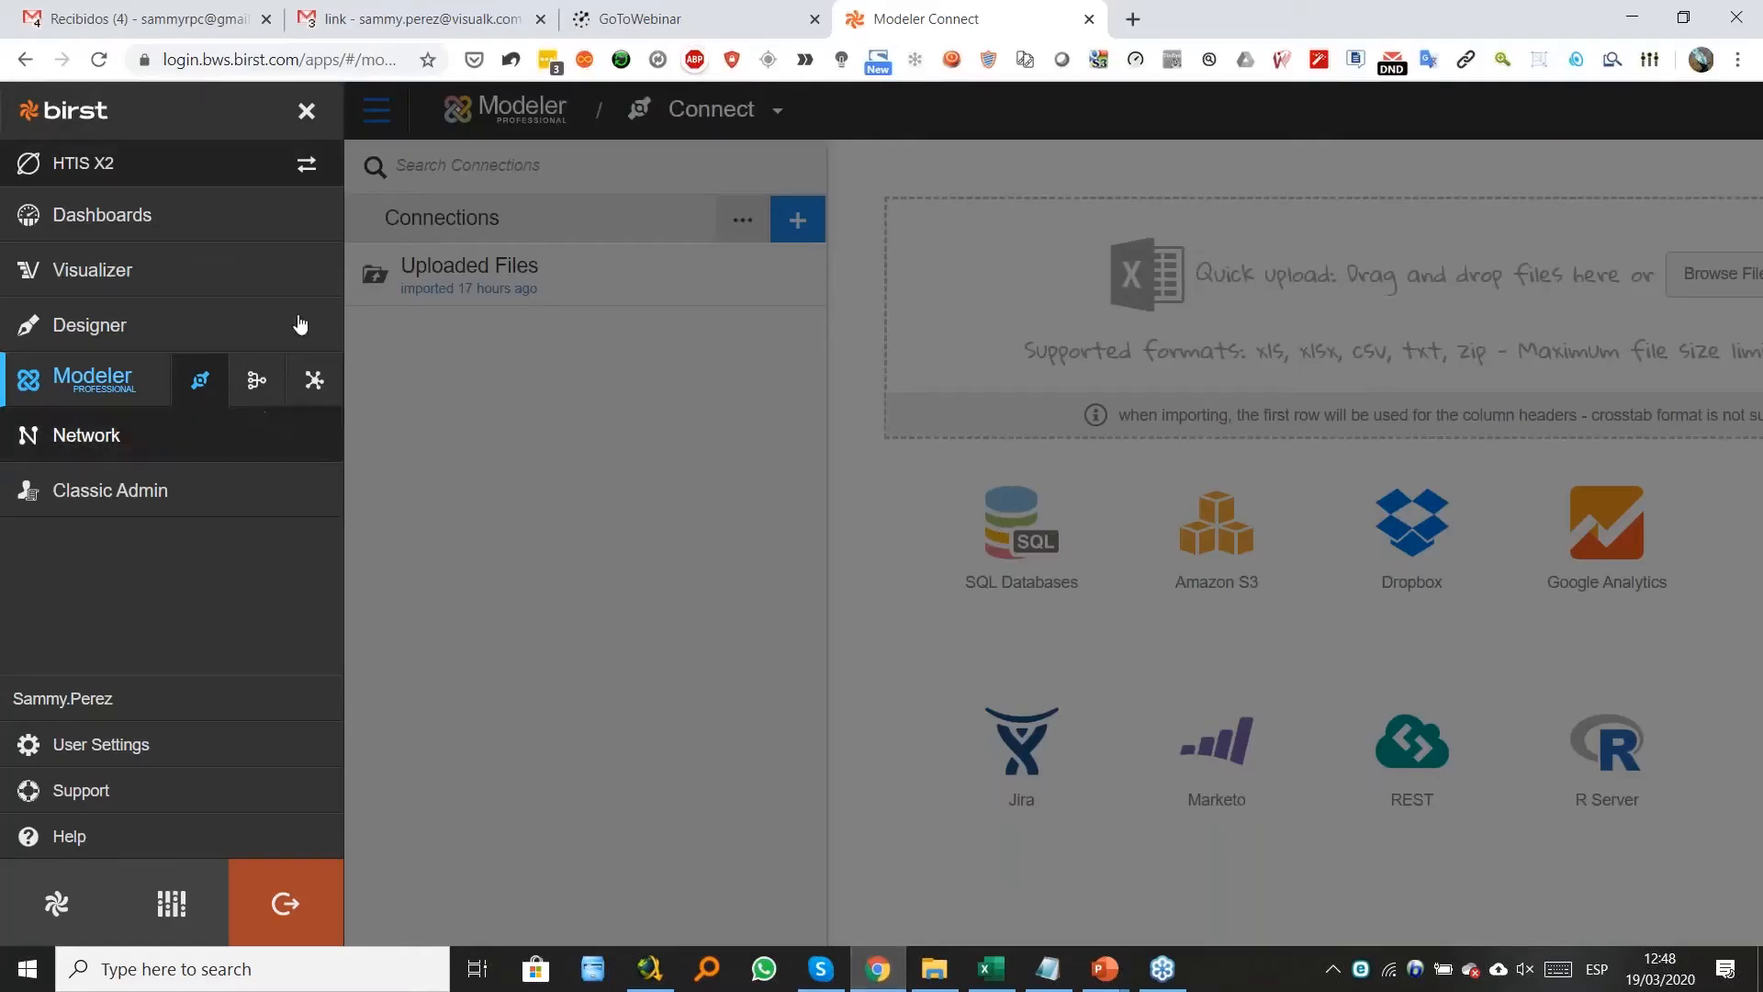
{"action": "left_click", "coordinate": [483, 379]}
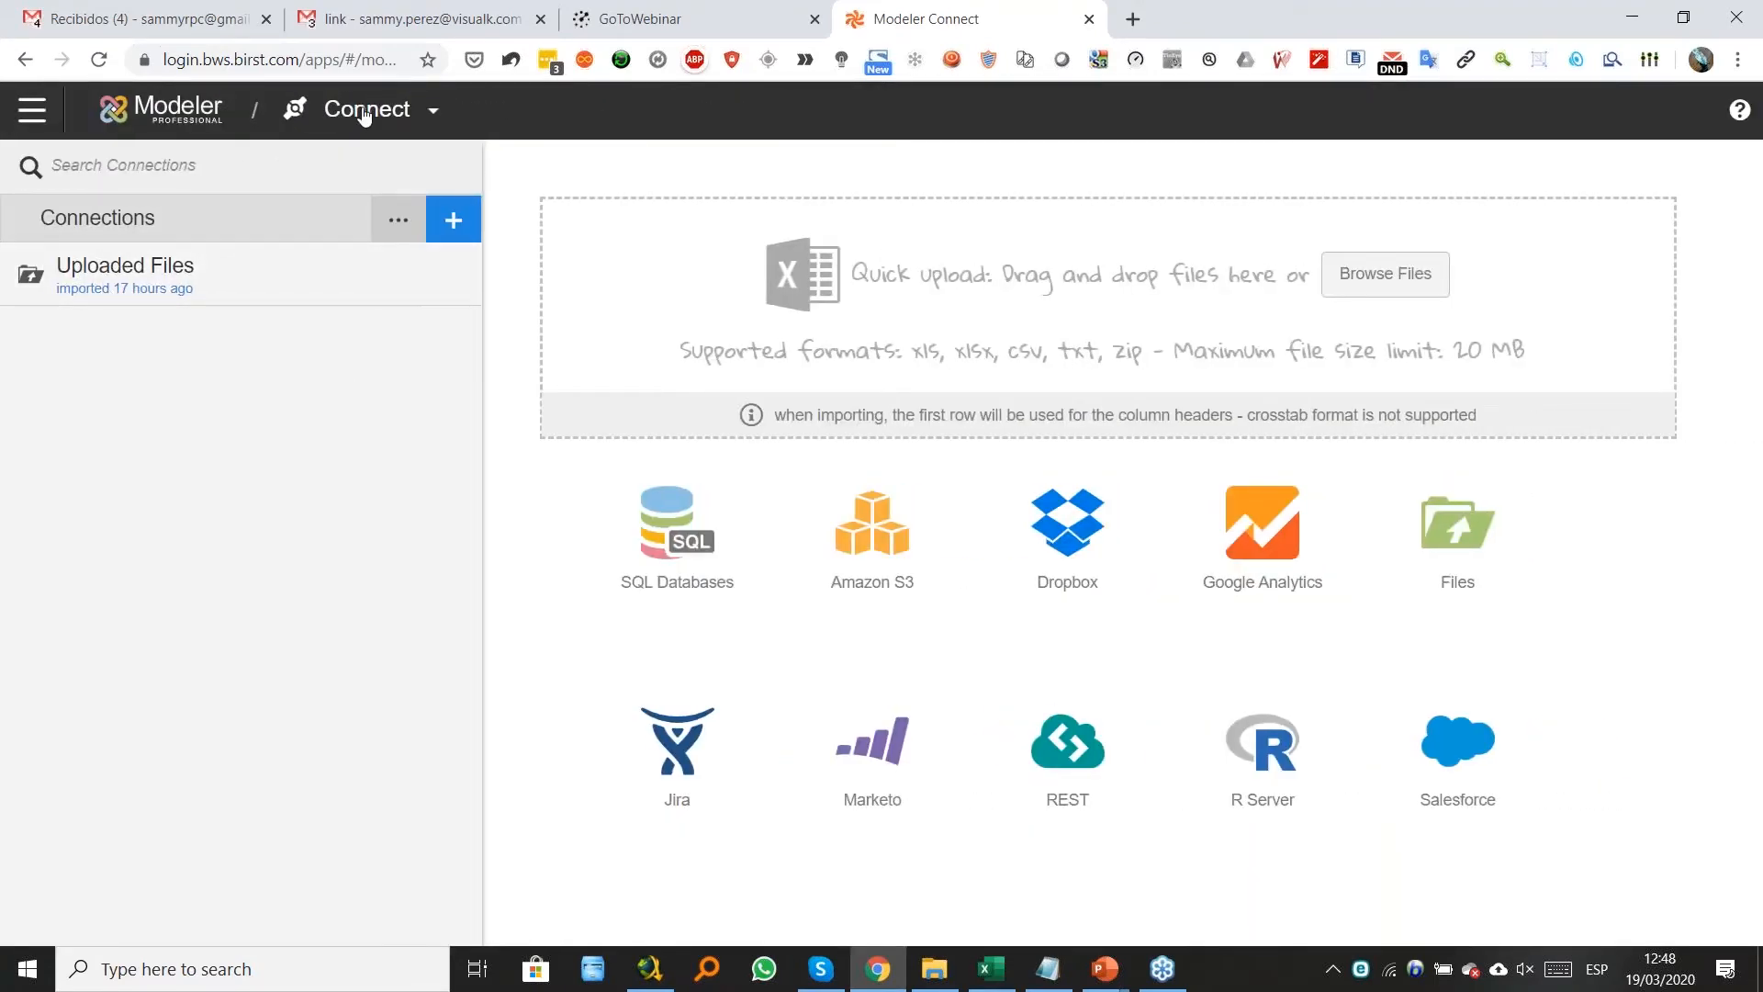
{"action": "left_click", "coordinate": [397, 121]}
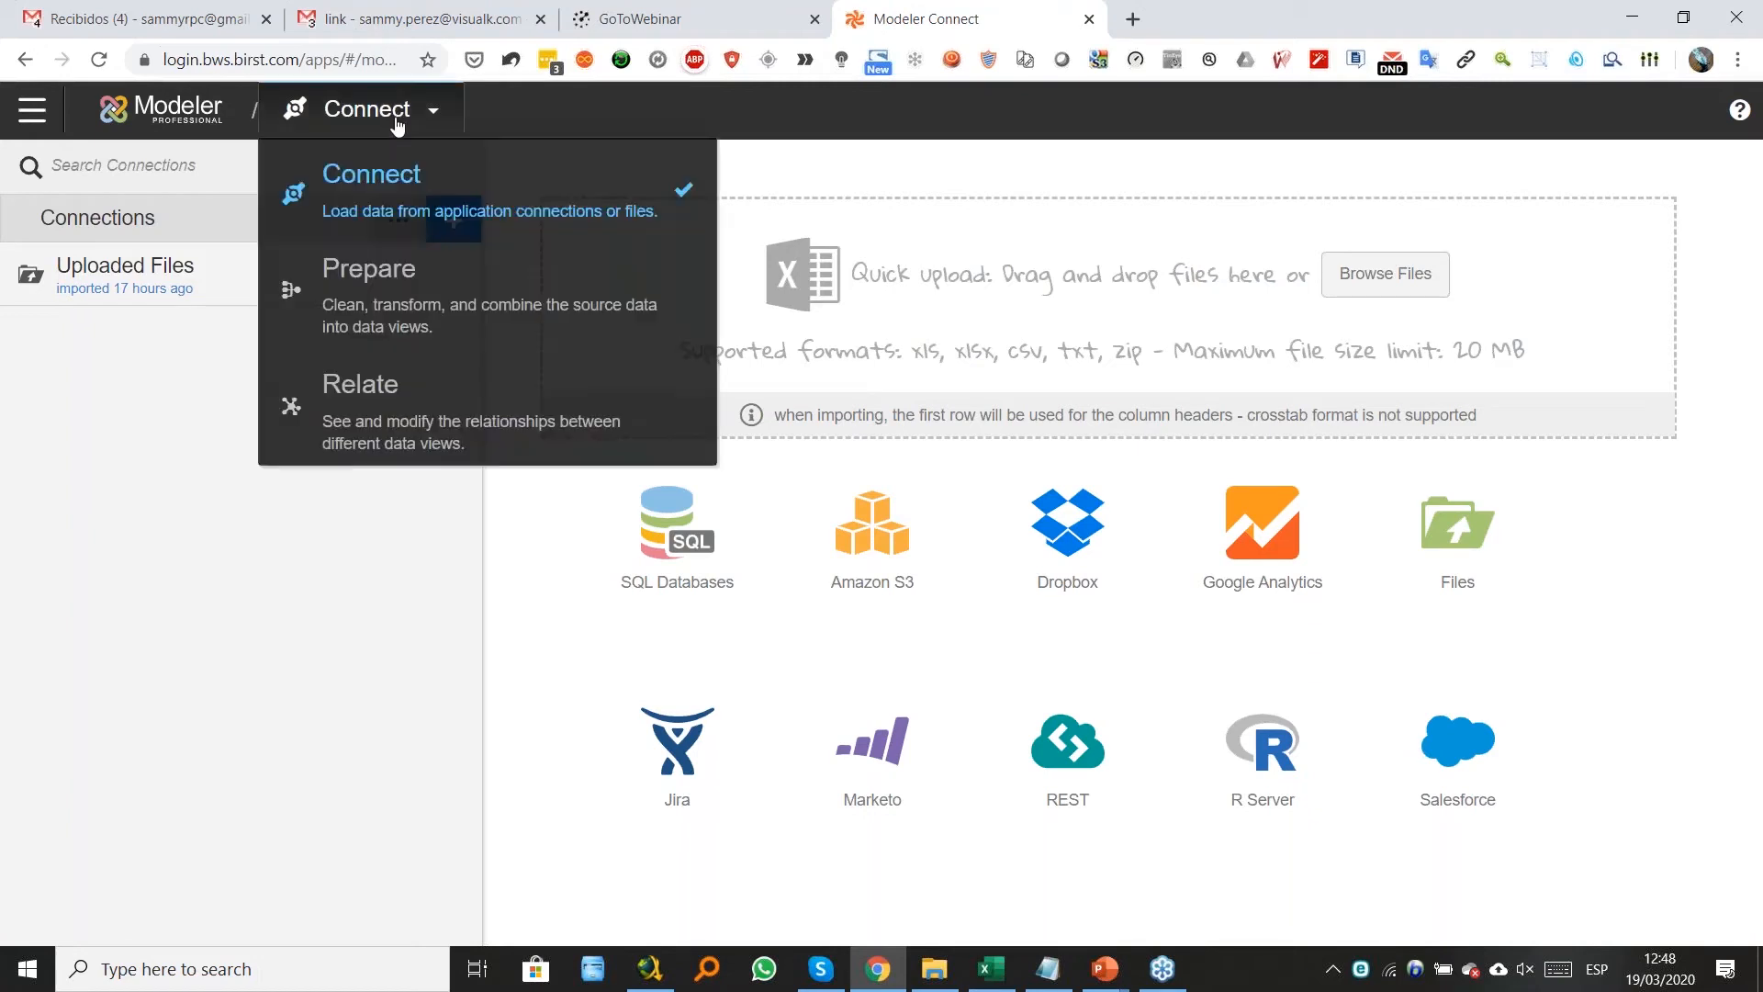
{"action": "left_click", "coordinate": [370, 299]}
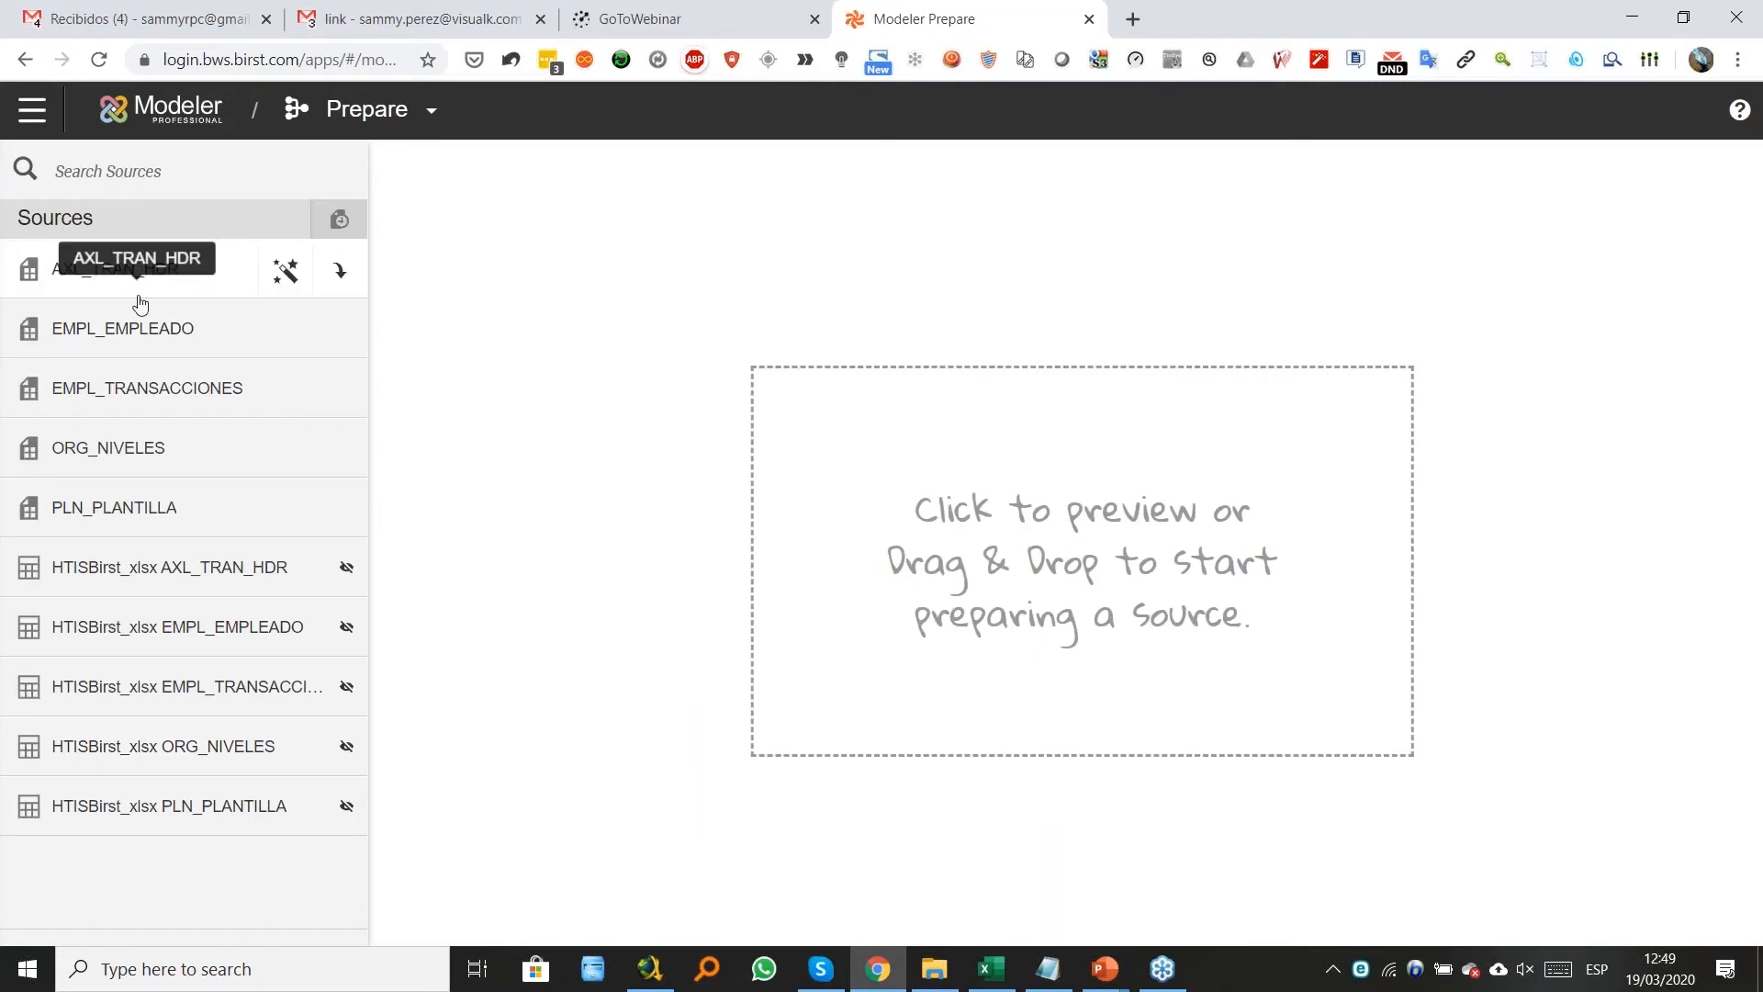
{"action": "left_click", "coordinate": [103, 341]}
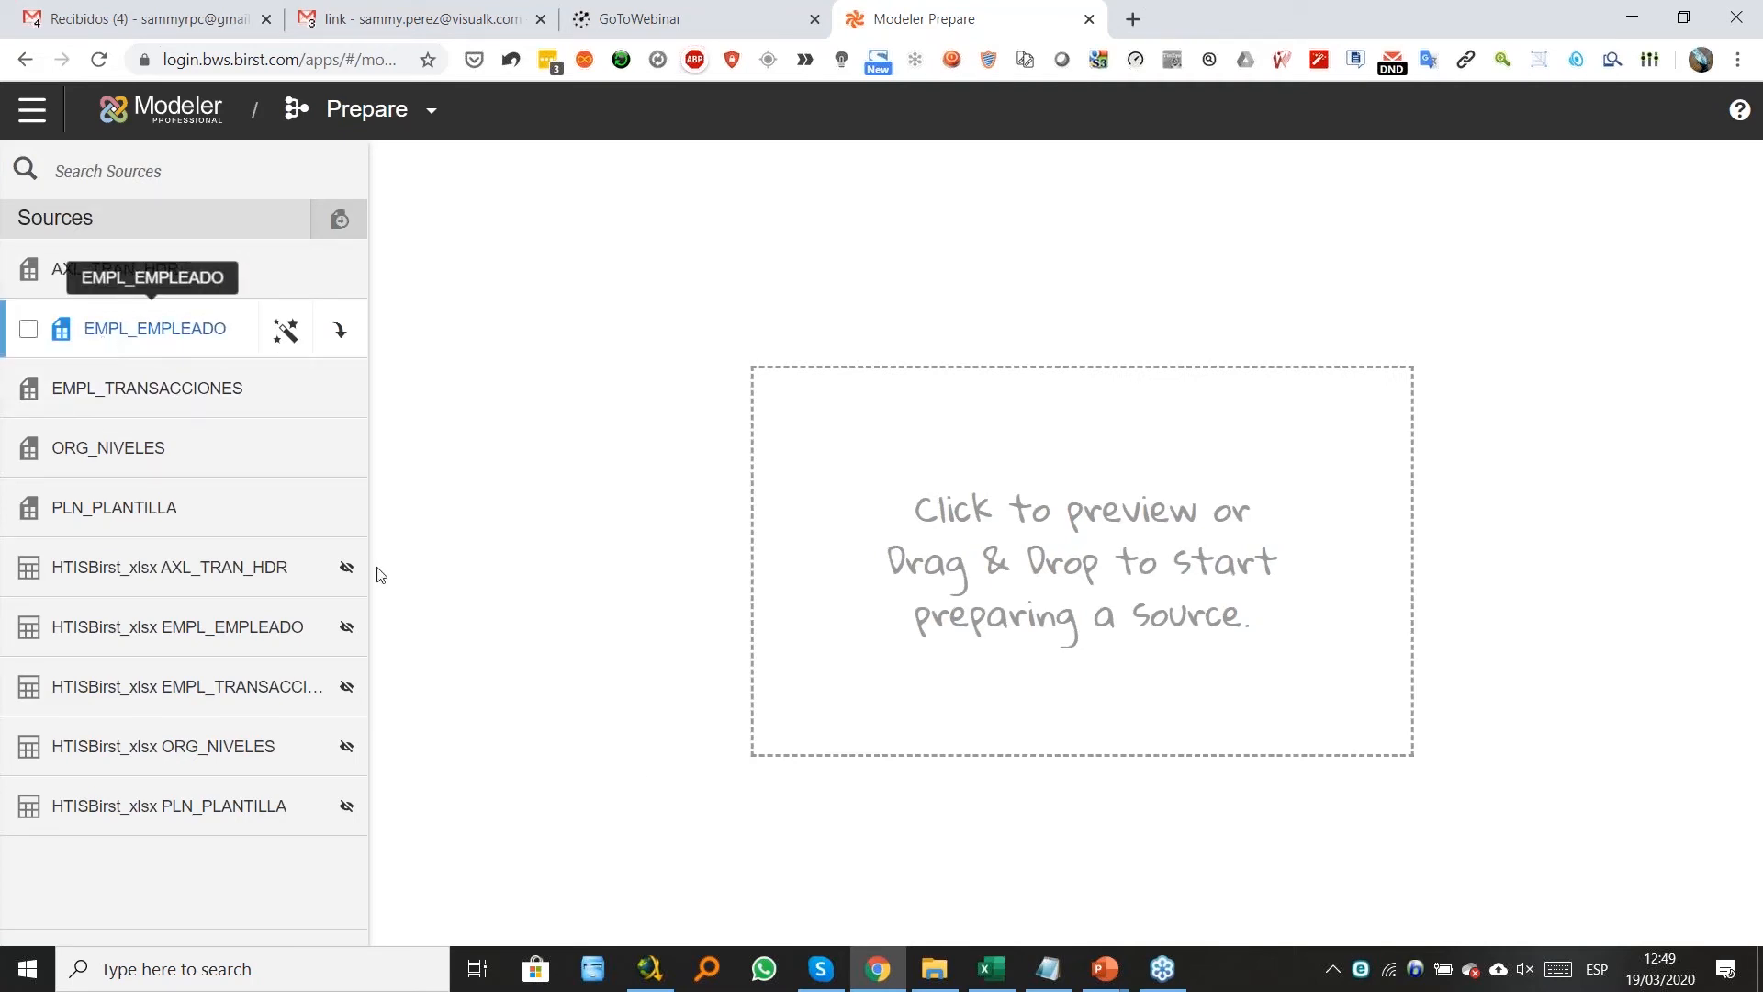
{"action": "left_click", "coordinate": [1031, 681]}
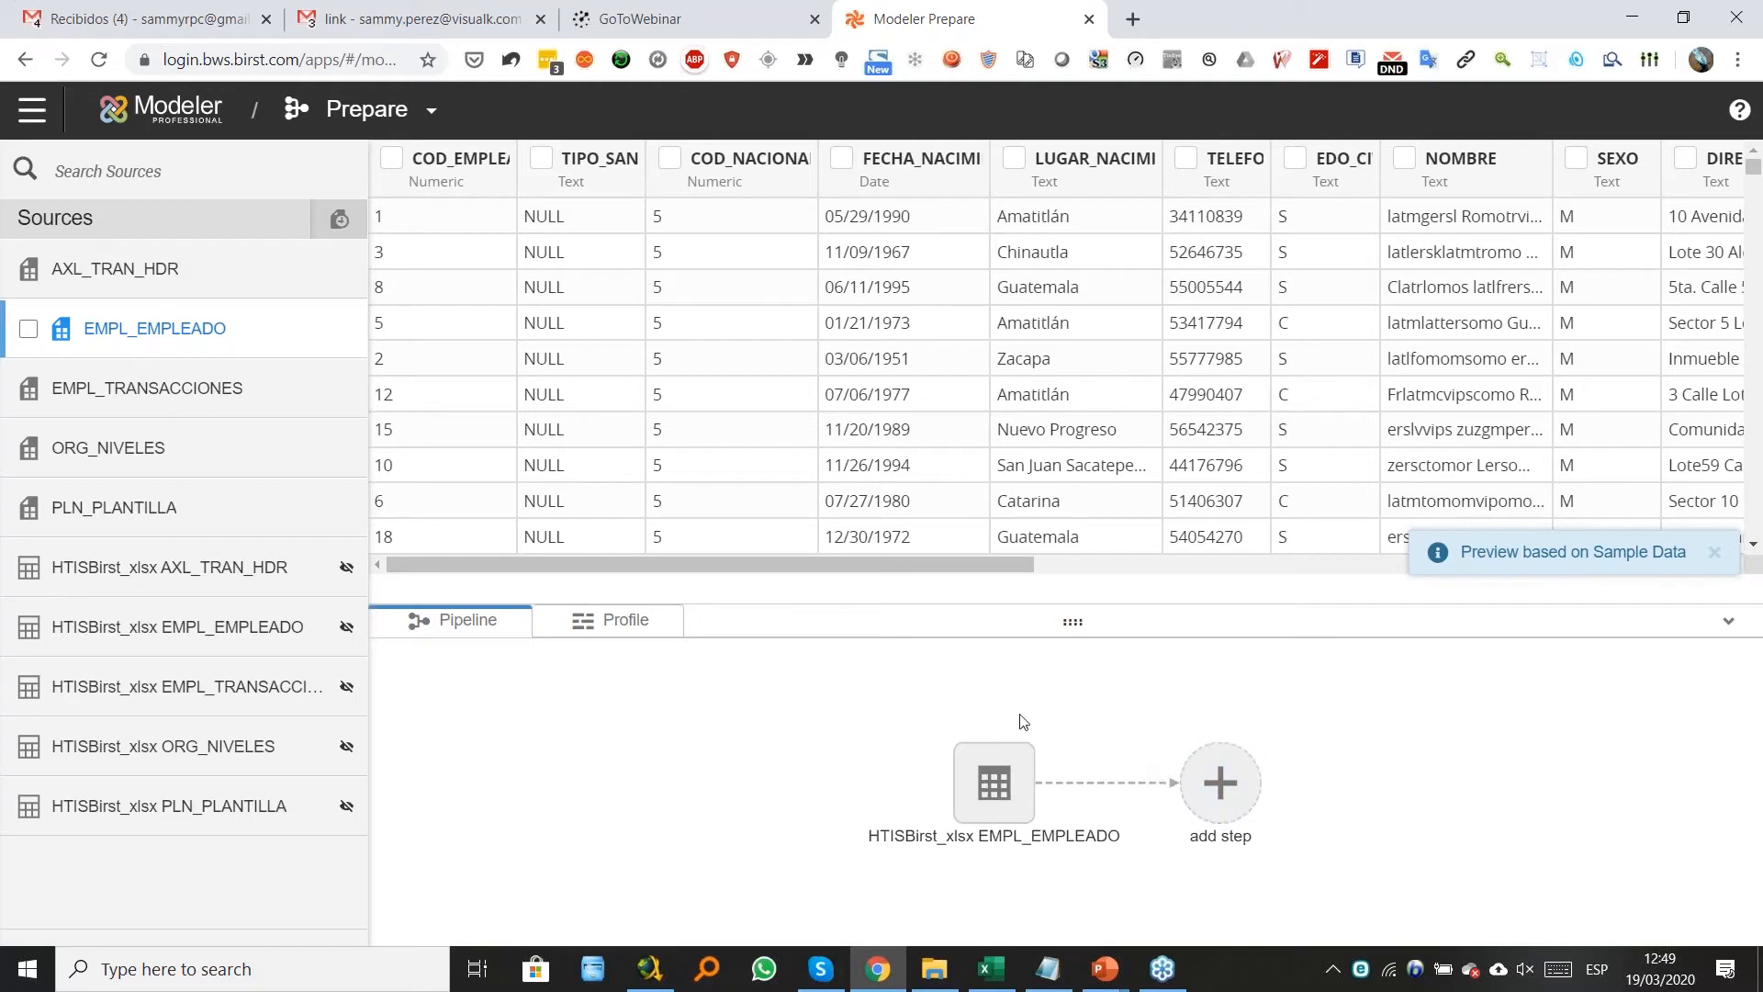
View the source relationships in the Modeler's Relate stage and highlight the joins of EMPL_EMPLEADO.
{"action": "left_click", "coordinate": [368, 119]}
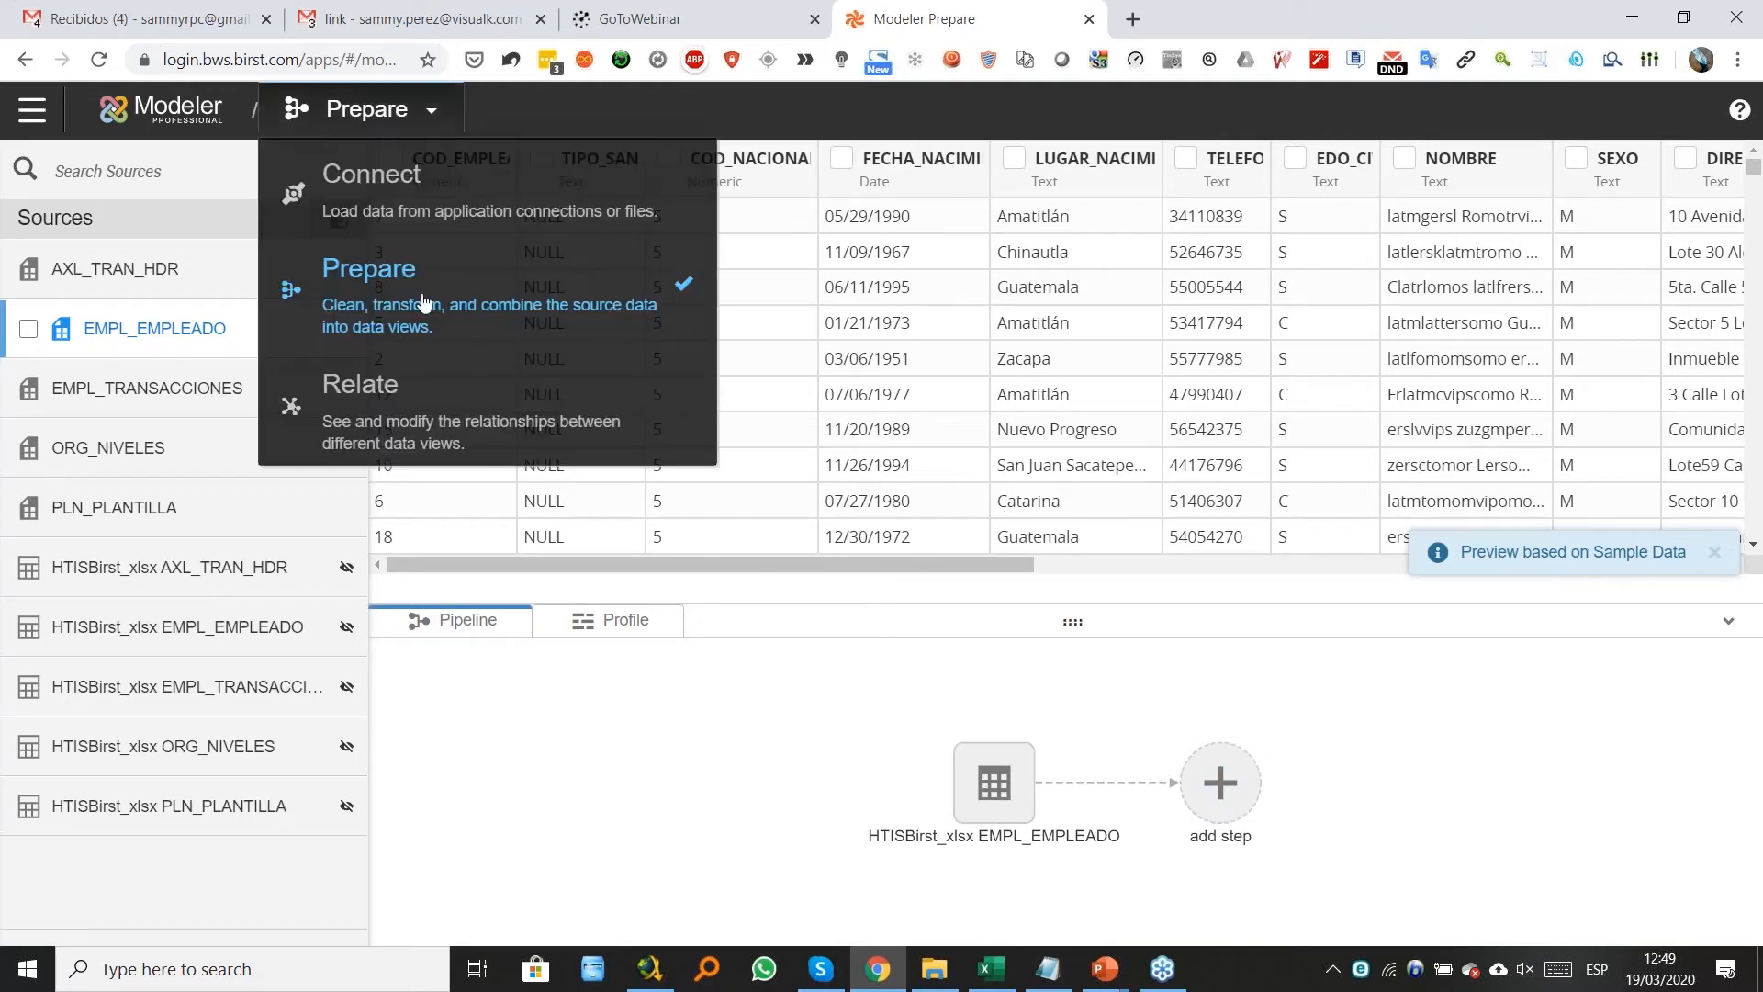
{"action": "left_click", "coordinate": [381, 401]}
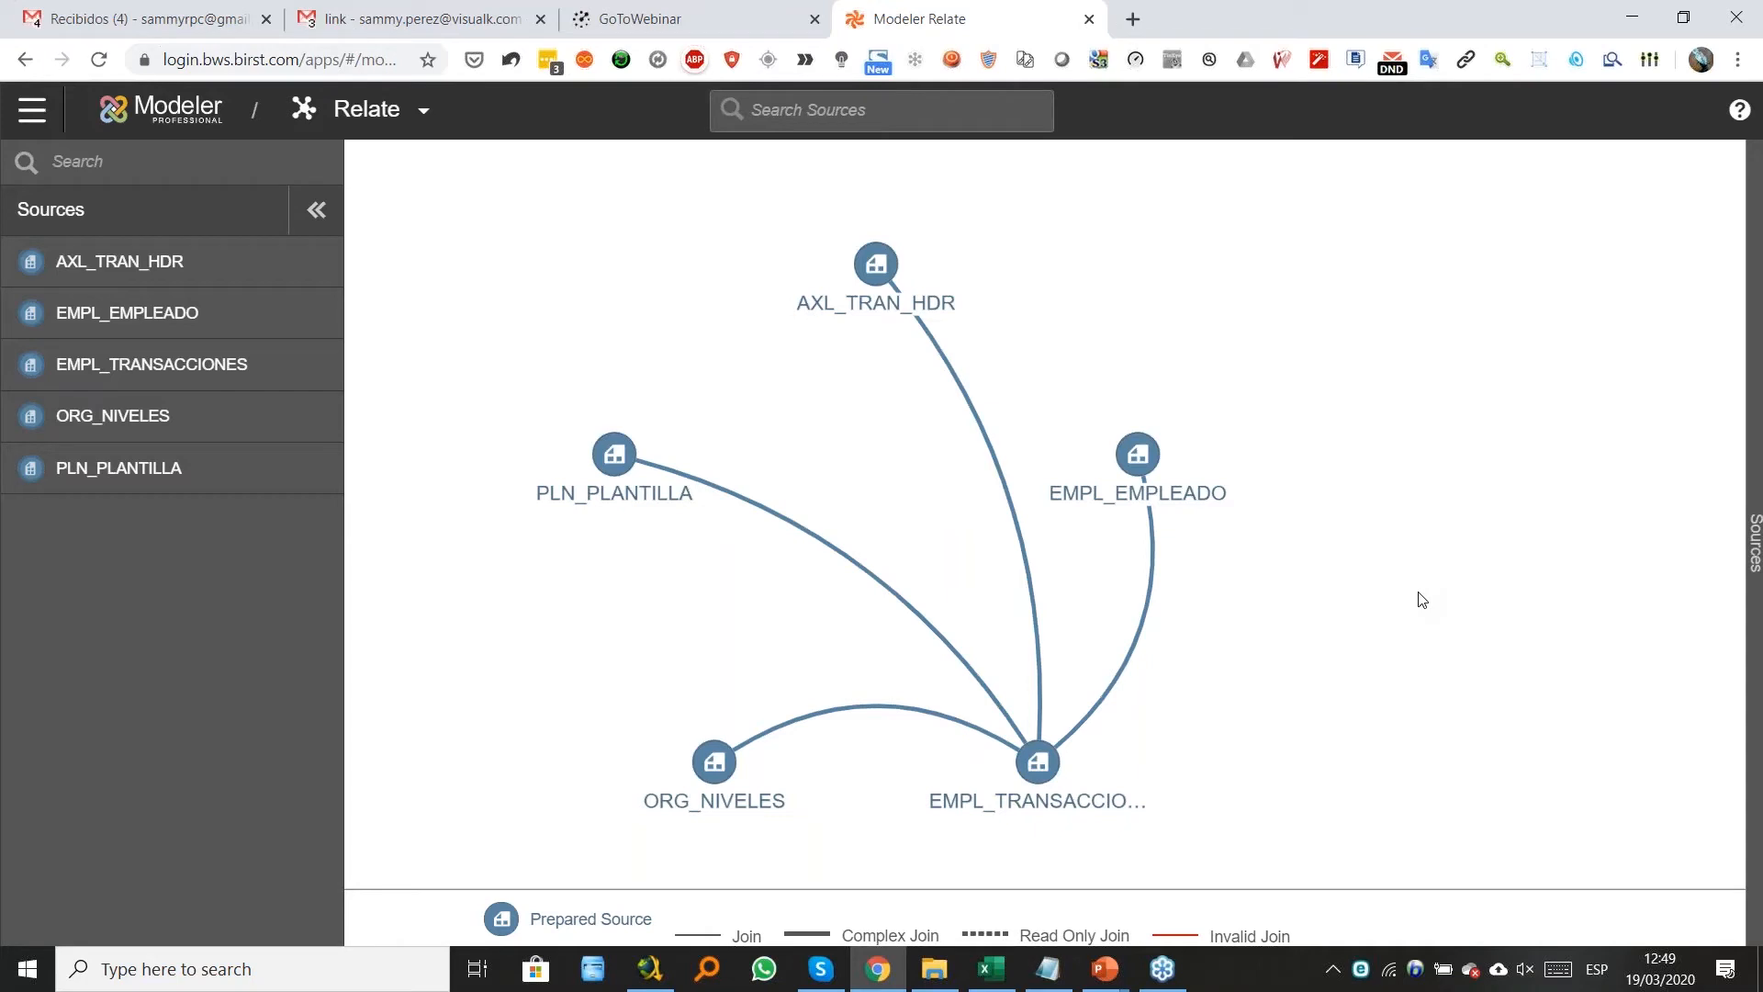
{"action": "left_click", "coordinate": [1112, 491]}
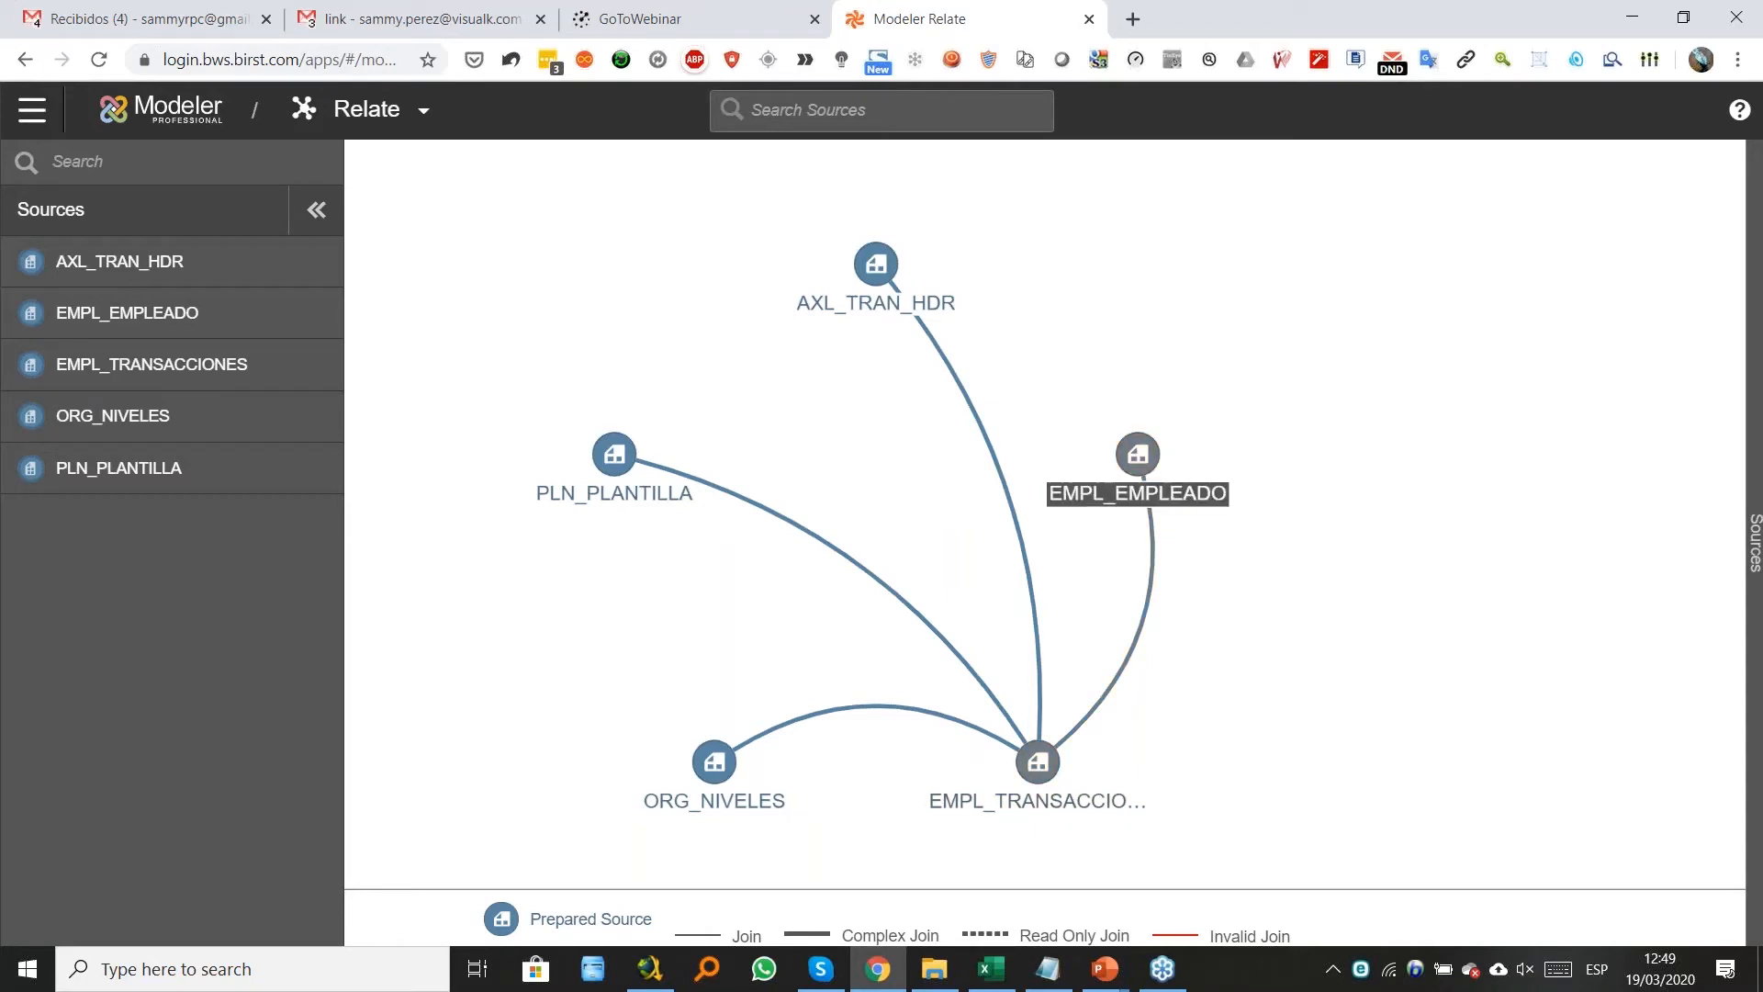
Go to Birst Dashboards, open a spare browser tab, and put the new dashboard into edit mode.
{"action": "left_click", "coordinate": [33, 111]}
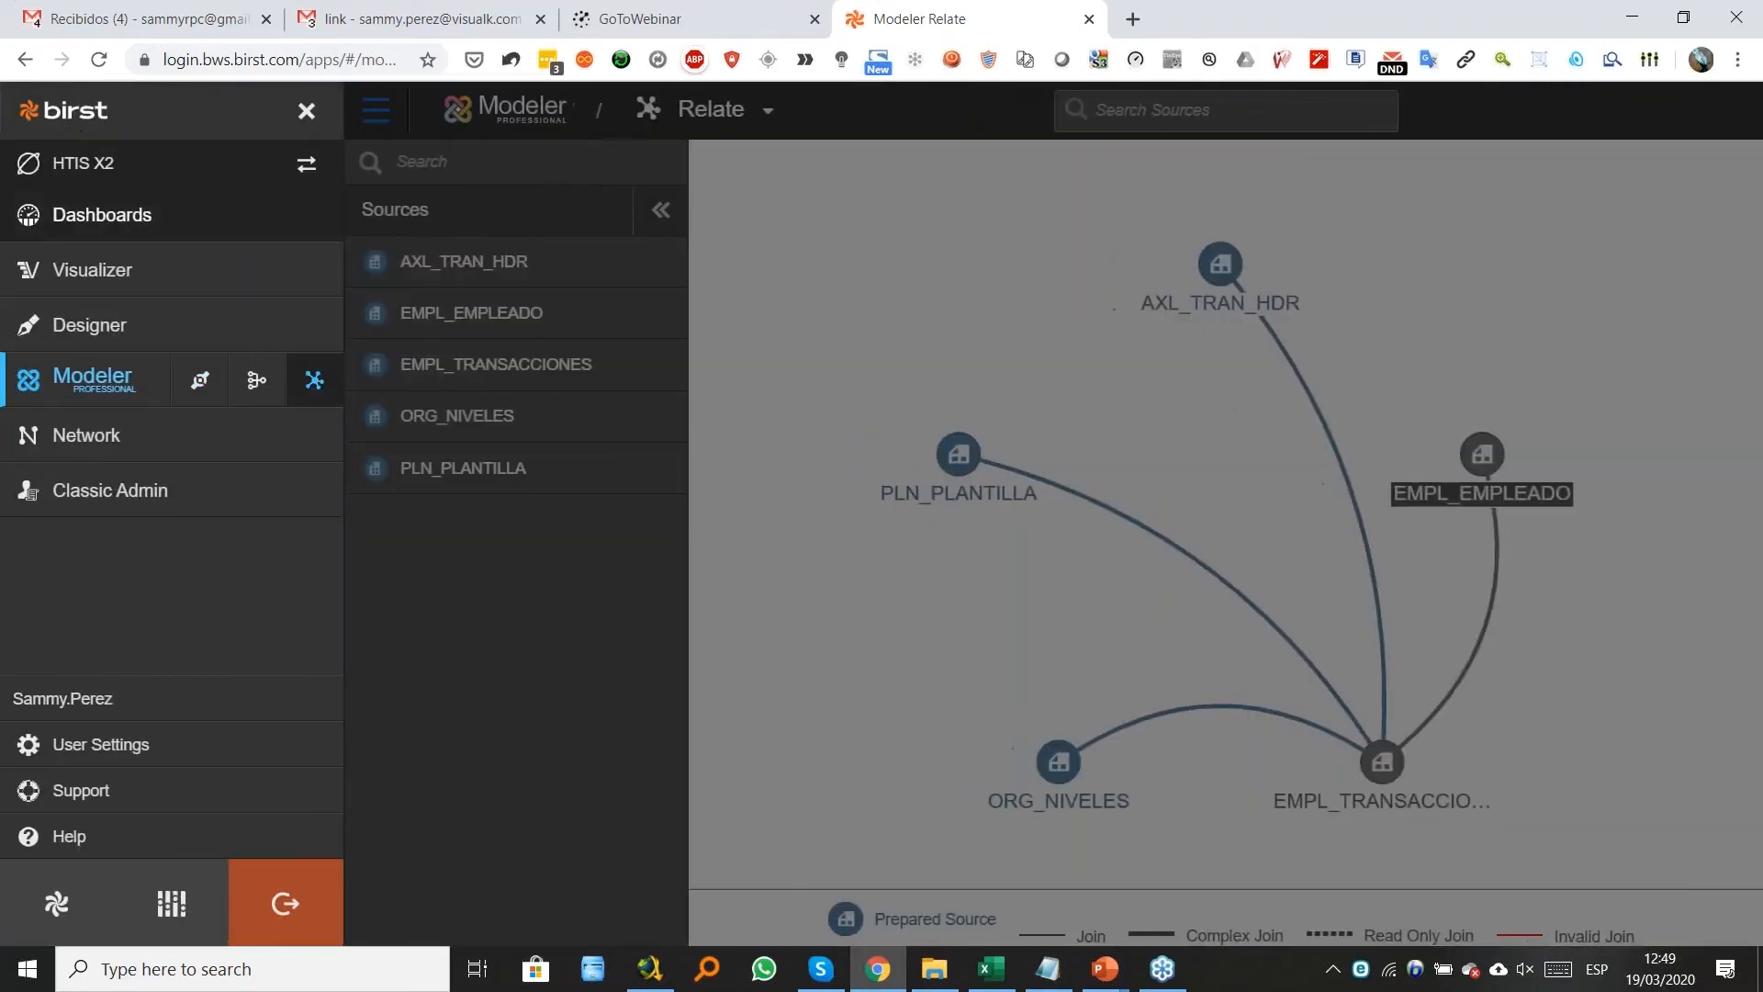
{"action": "left_click", "coordinate": [101, 214]}
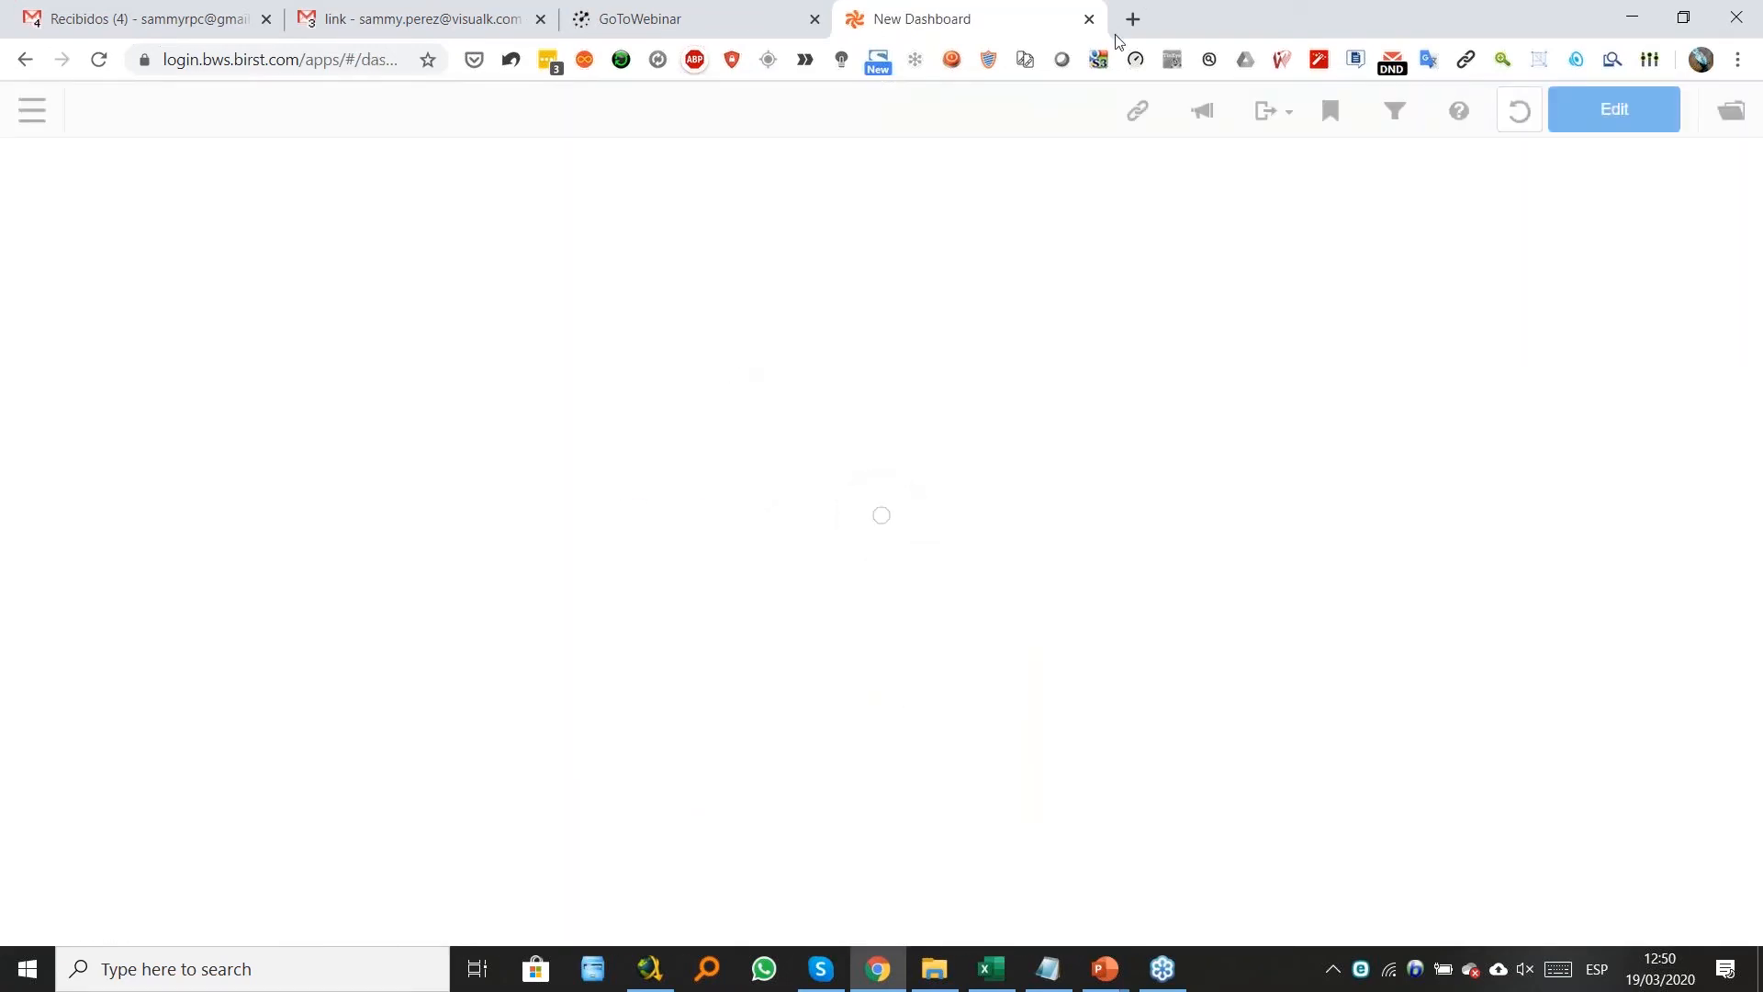
{"action": "left_click", "coordinate": [1132, 18]}
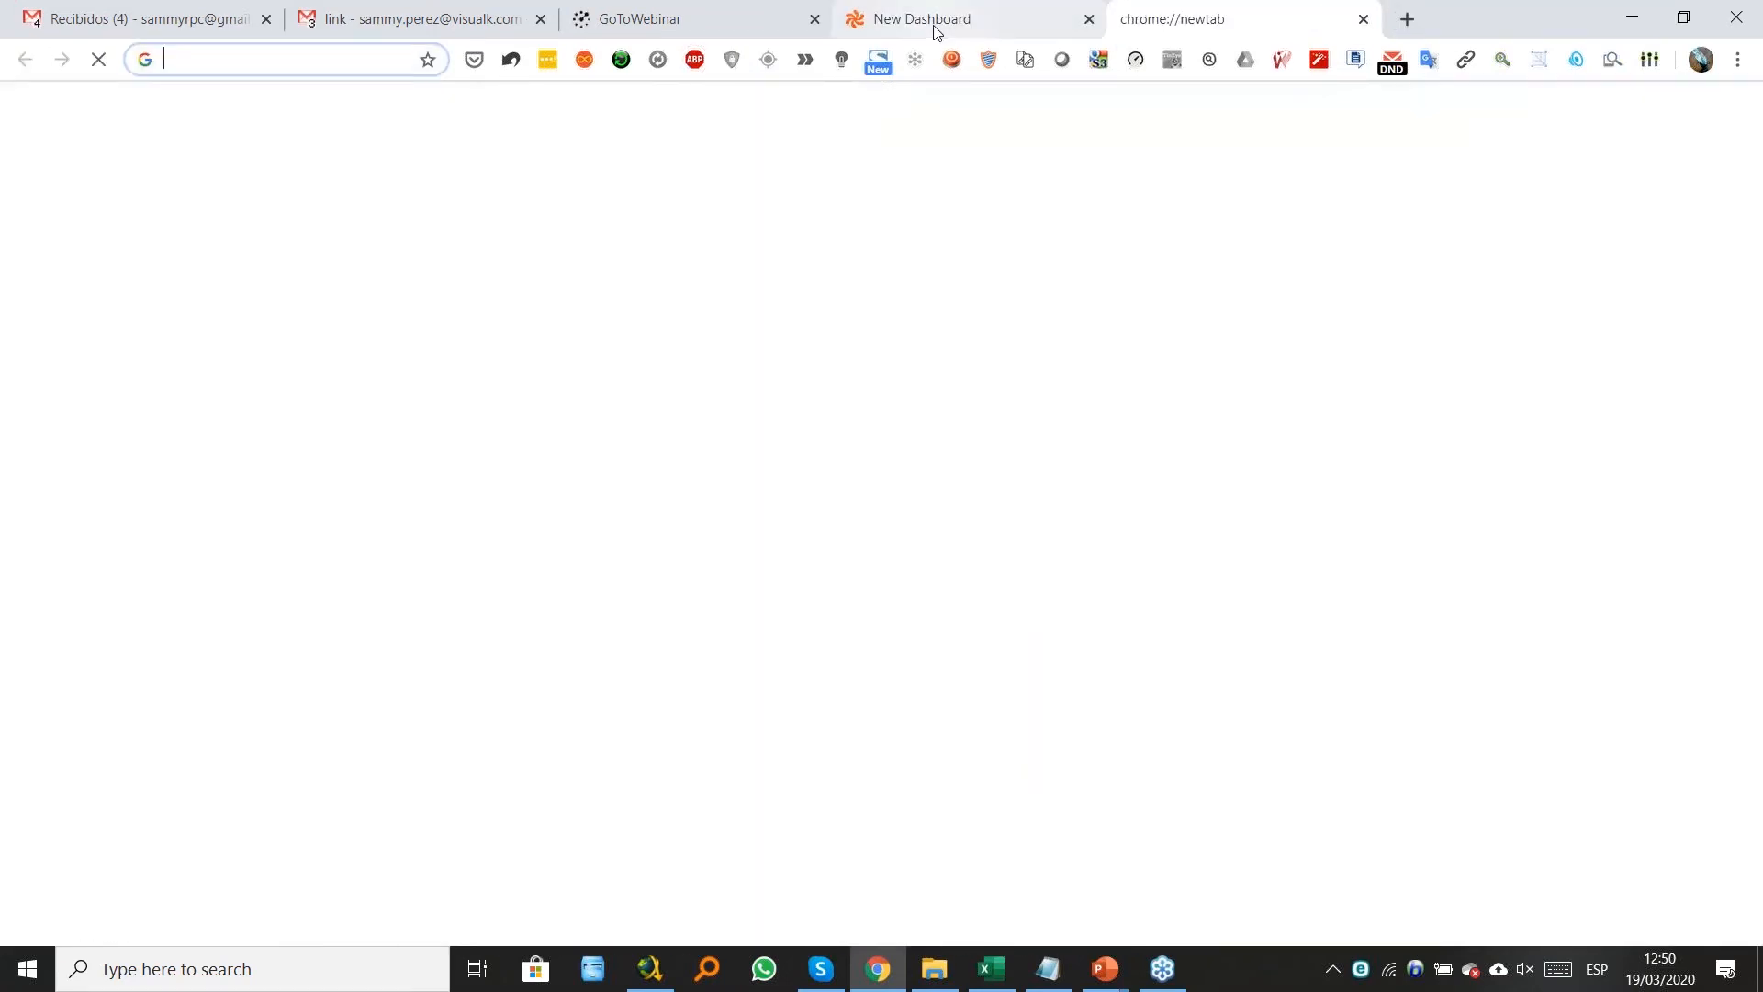
{"action": "left_click", "coordinate": [935, 29]}
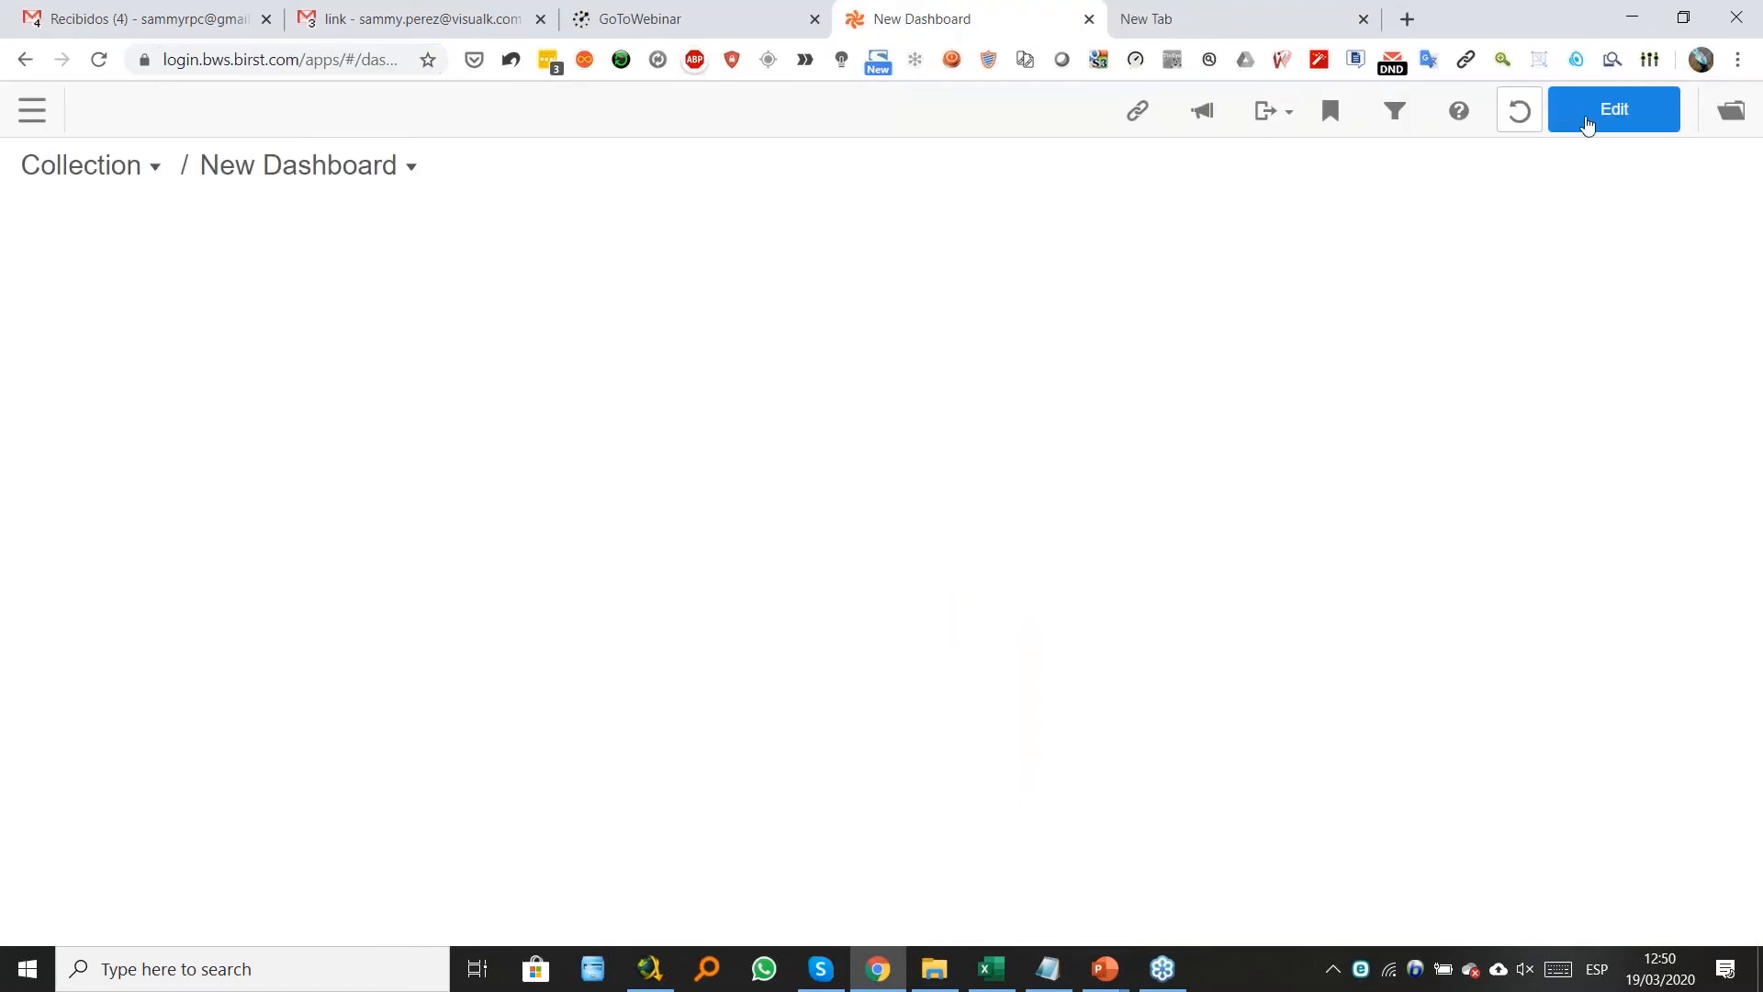
{"action": "left_click", "coordinate": [1582, 127]}
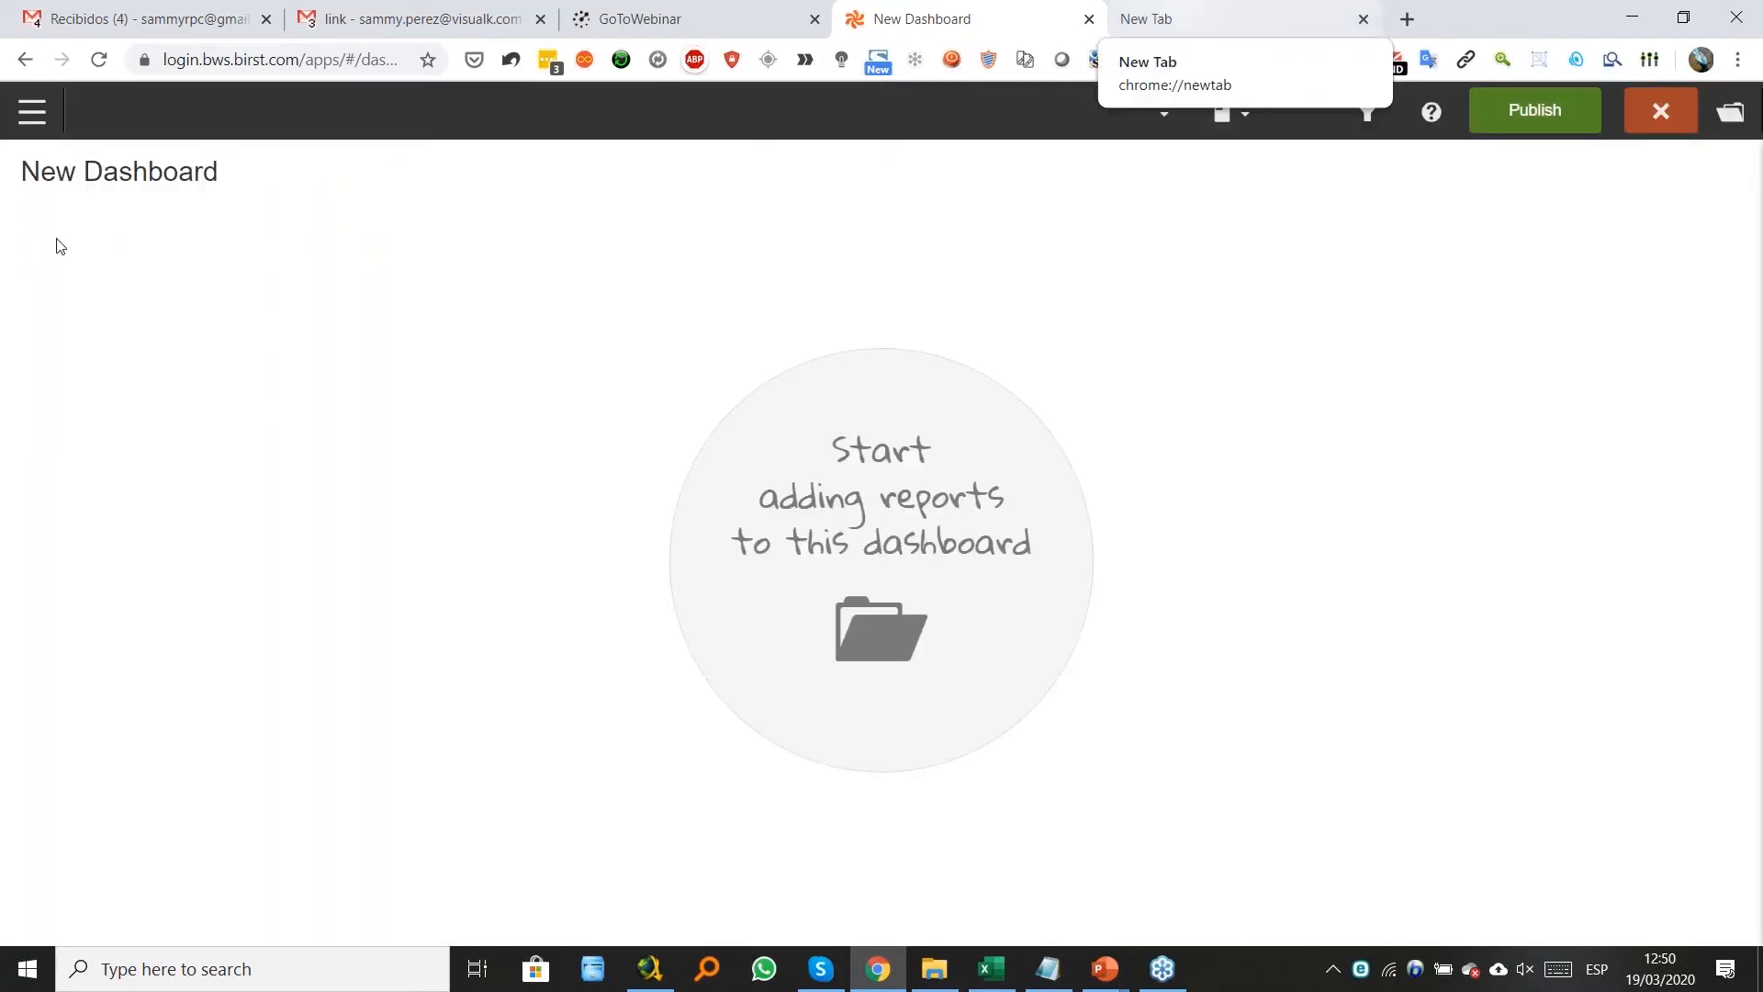
Rename the new dashboard as "Dashboard Recursos Humanos".
{"action": "left_click", "coordinate": [179, 171]}
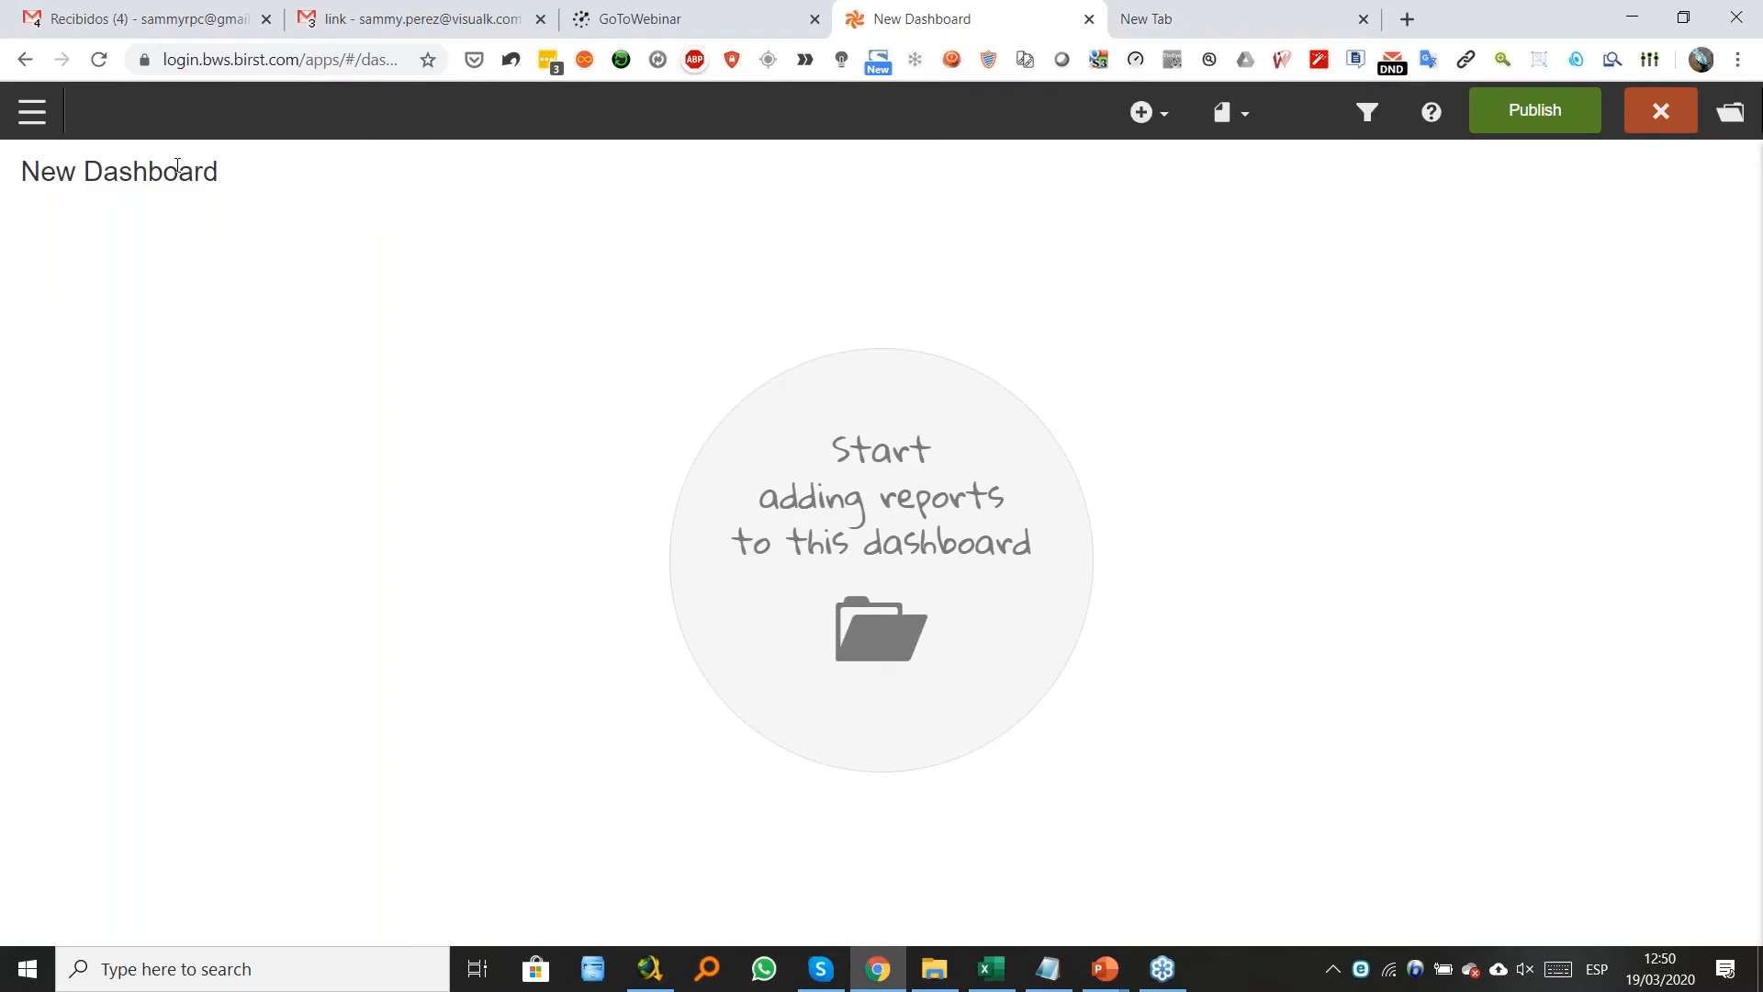
{"action": "left_click", "coordinate": [231, 167]}
{"action": "key", "text": "ctrl+a"}
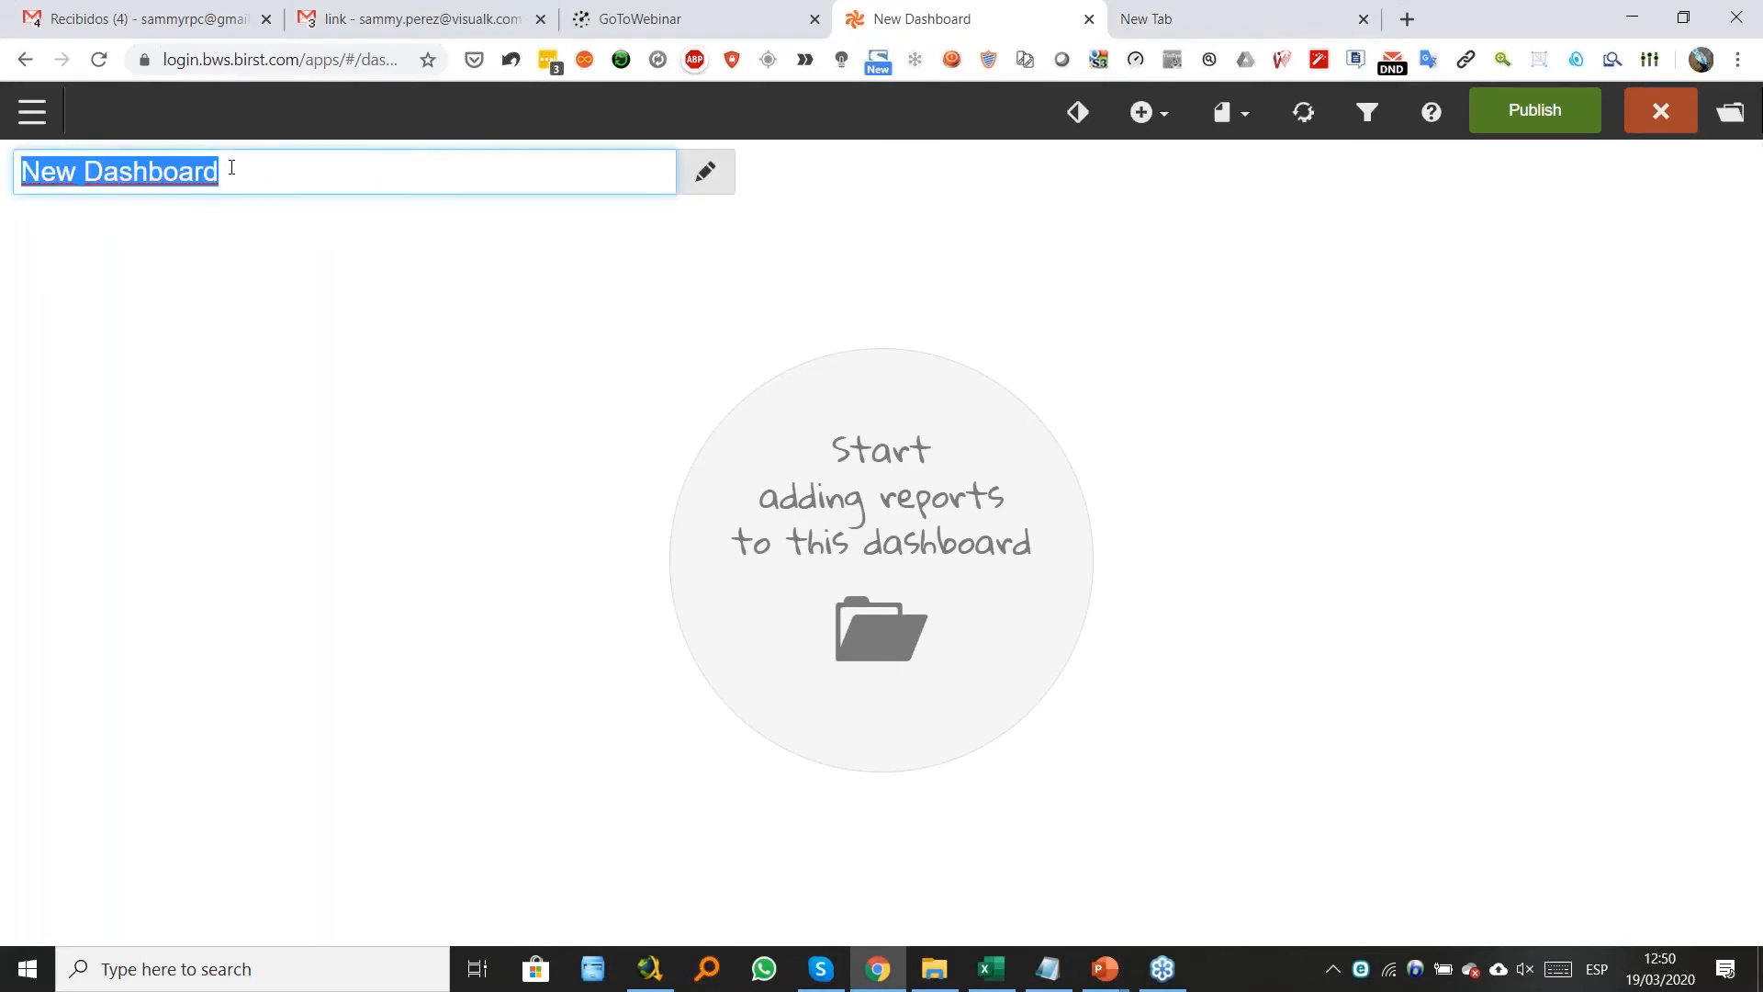
{"action": "type", "text": "Dashboard Rec"}
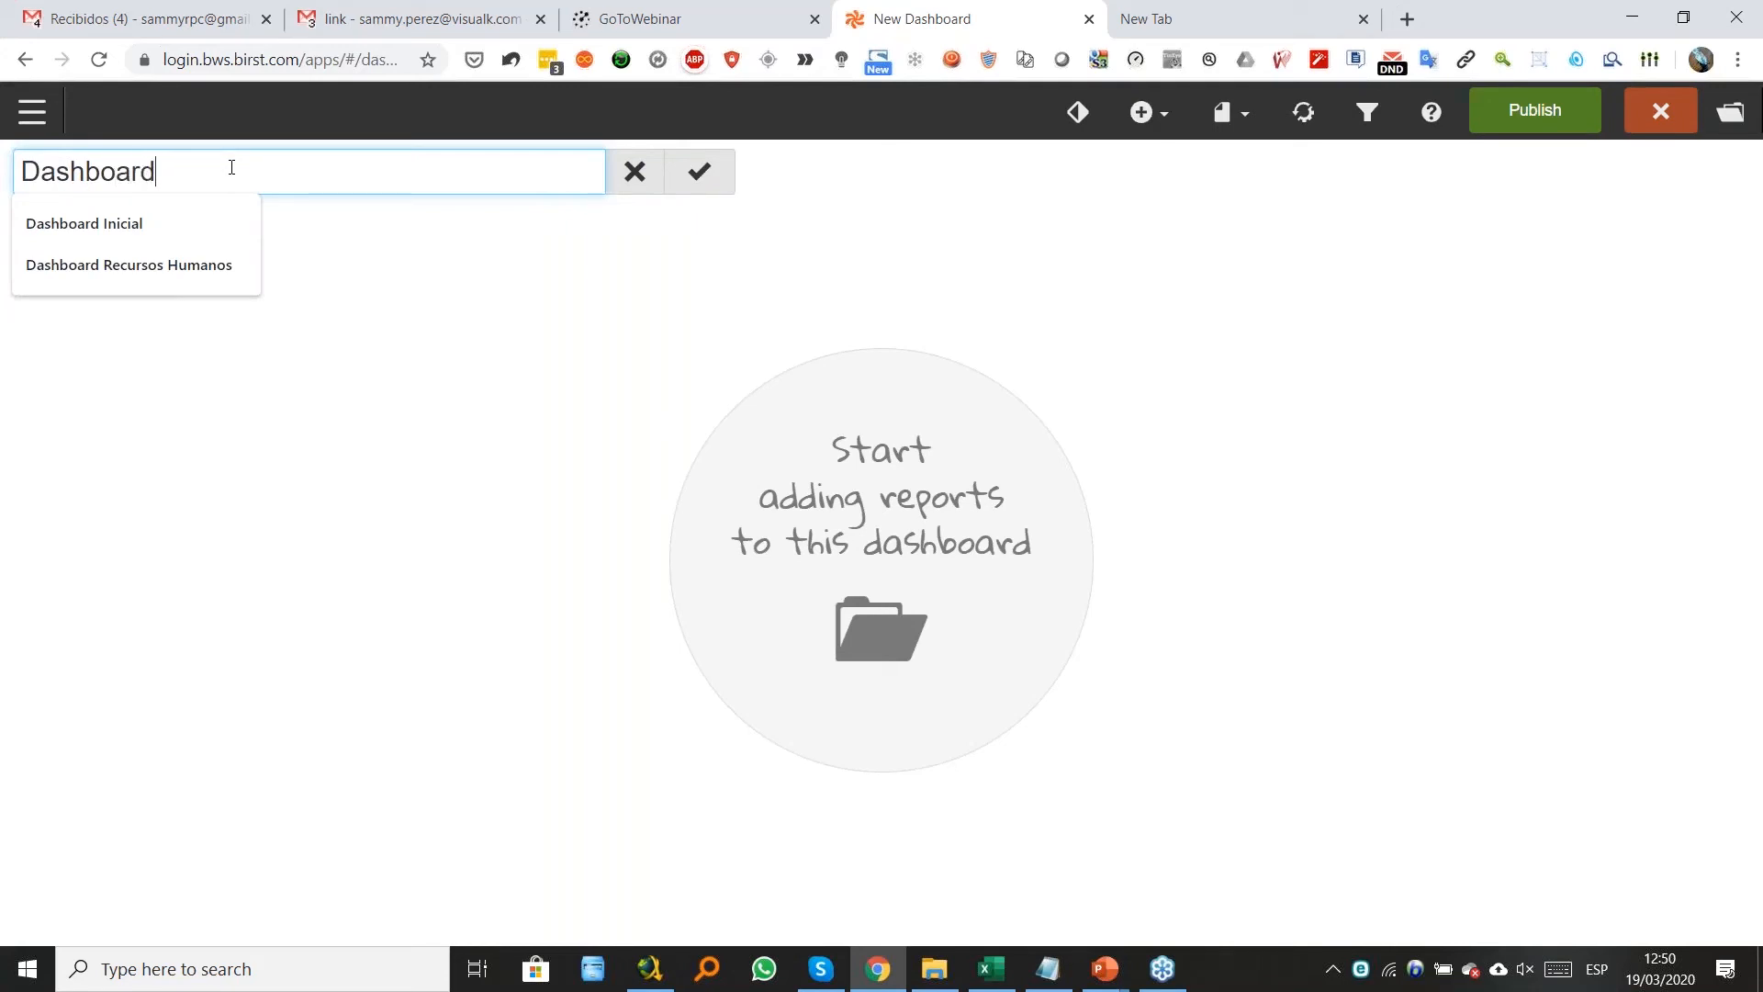
{"action": "type", "text": "urs"}
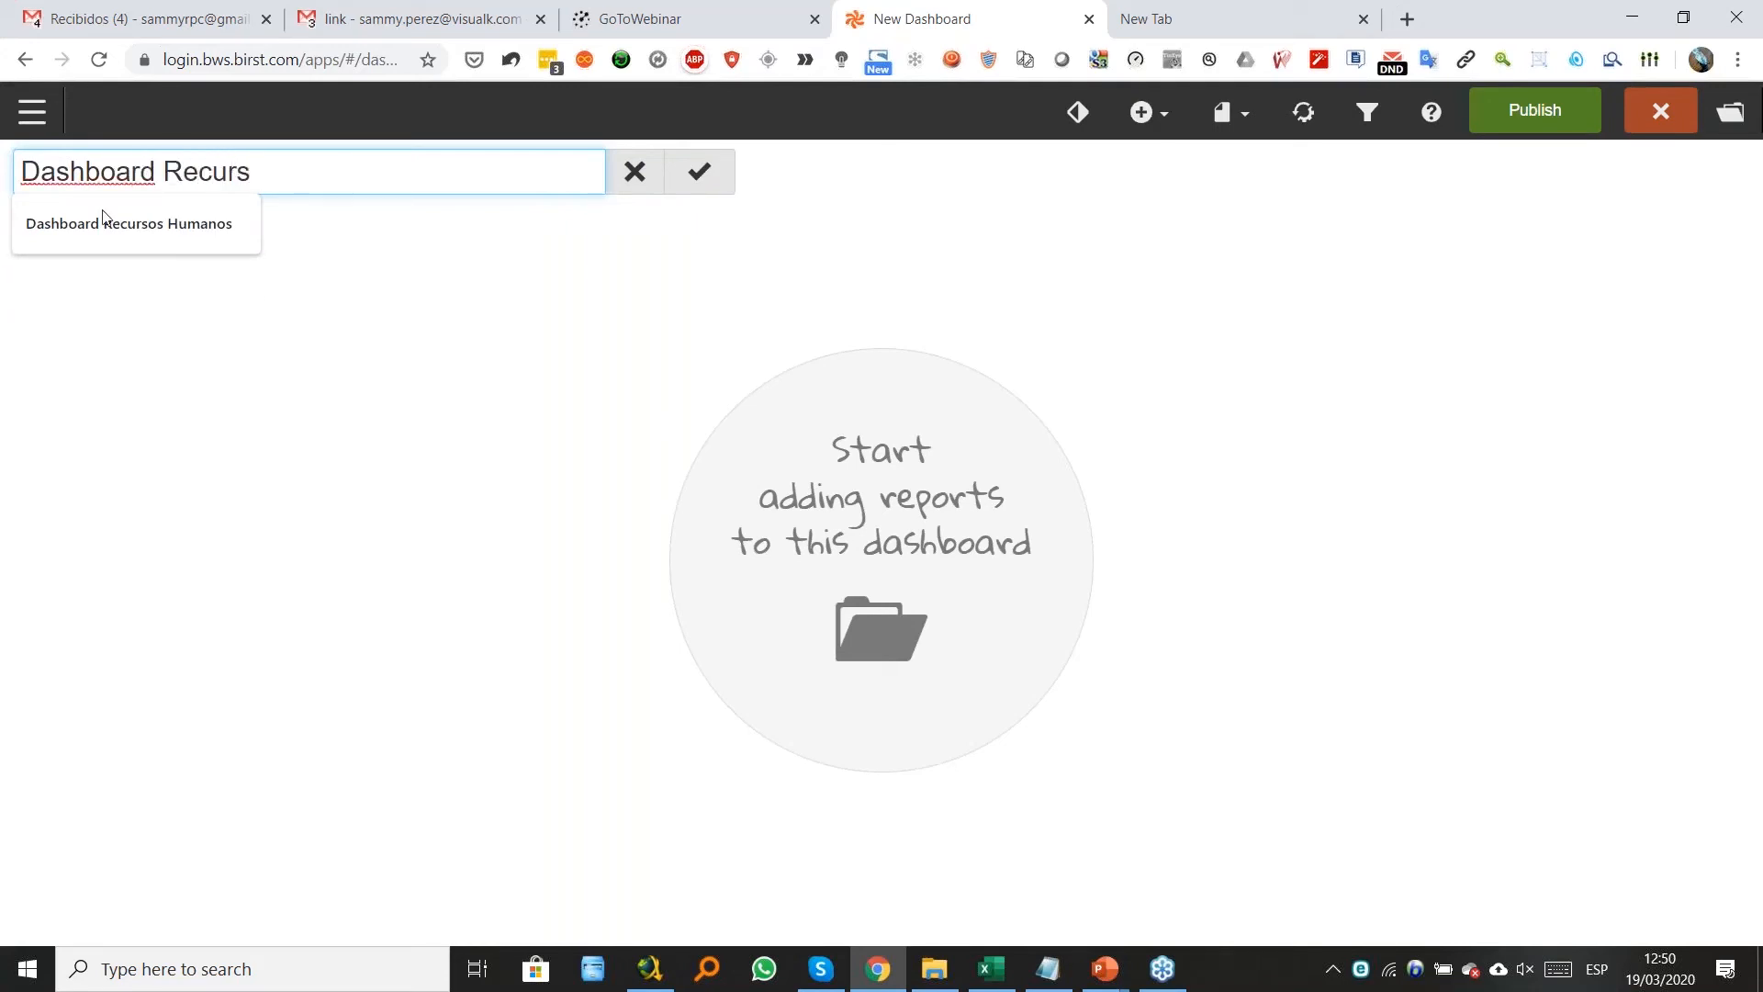
{"action": "left_click", "coordinate": [102, 220]}
{"action": "left_click", "coordinate": [700, 171]}
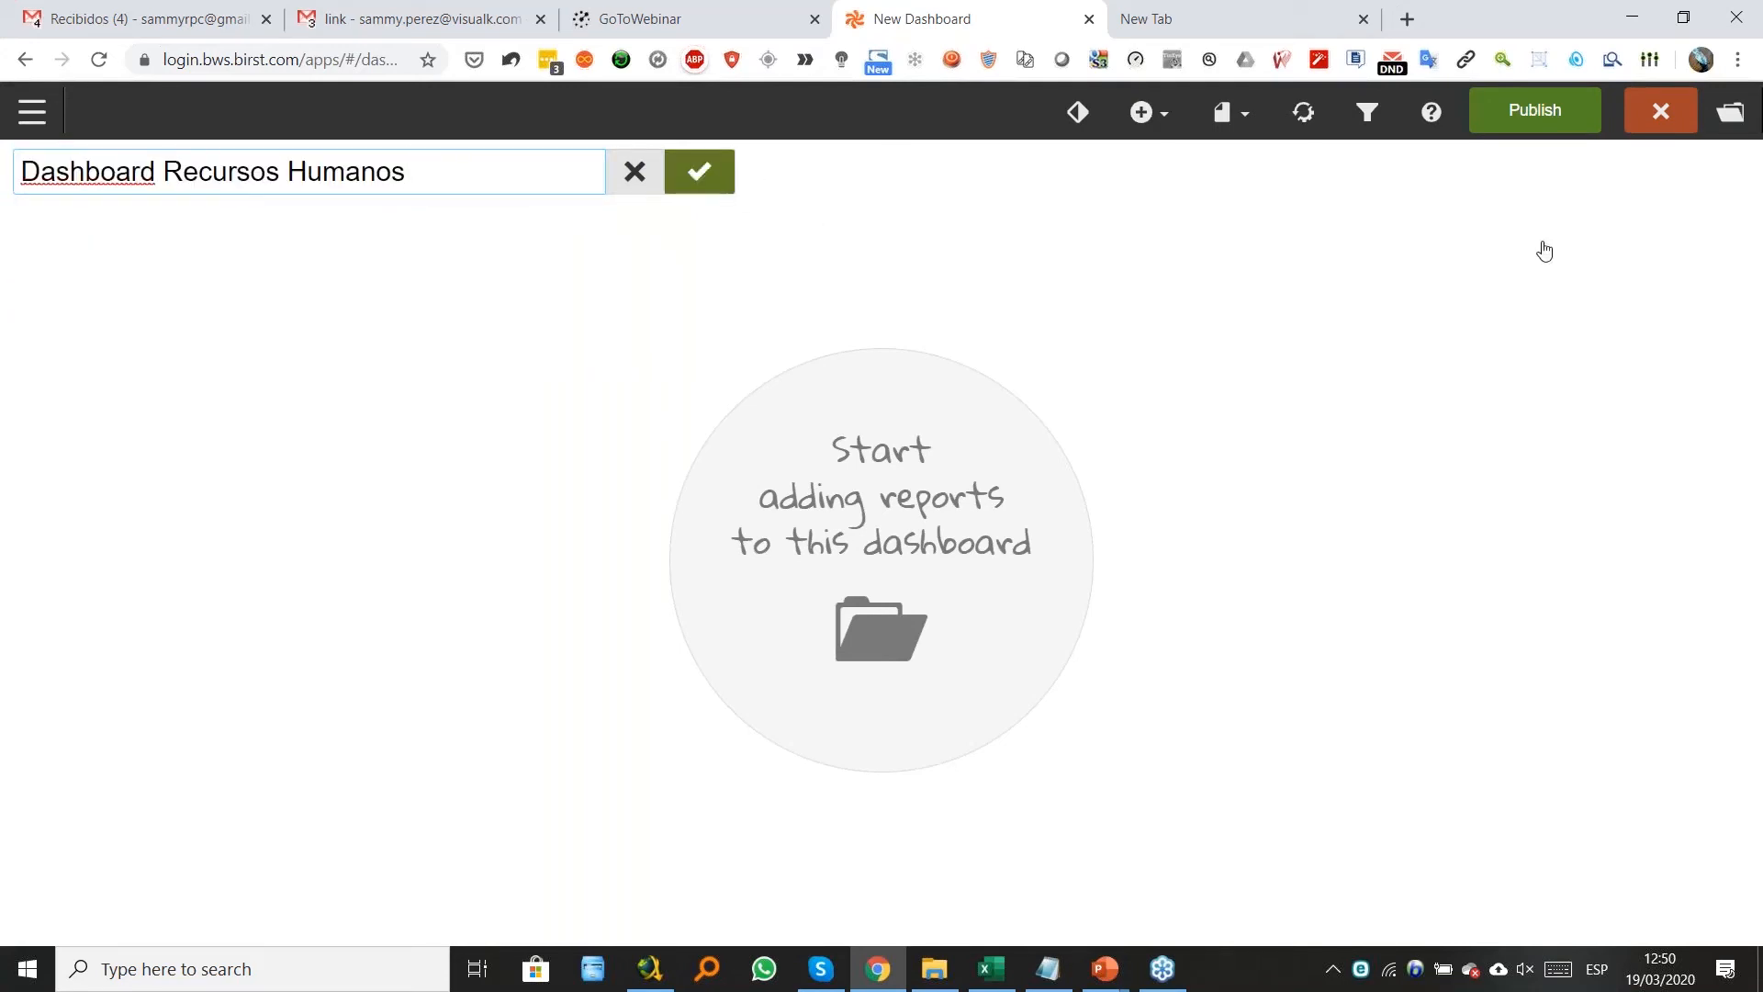
Switch to the spare browser tab and search Google Images for "unsplash free human resources".
{"action": "key", "text": "ctrl+Tab"}
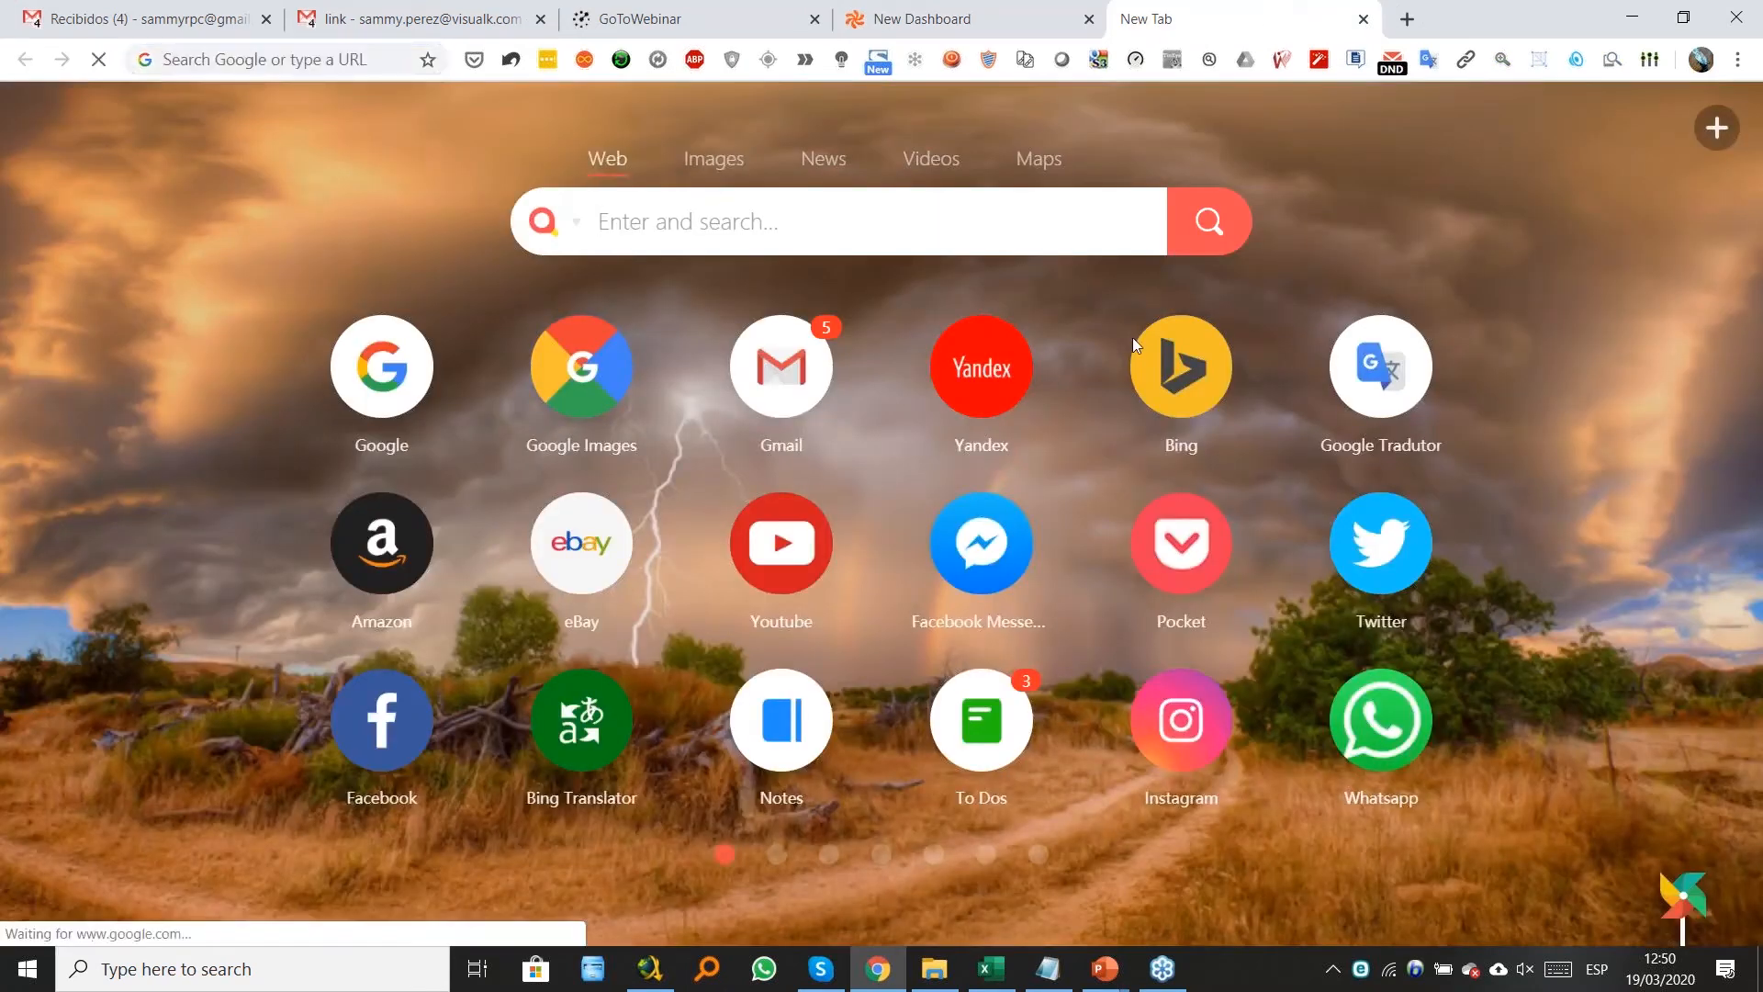
{"action": "left_click", "coordinate": [598, 368]}
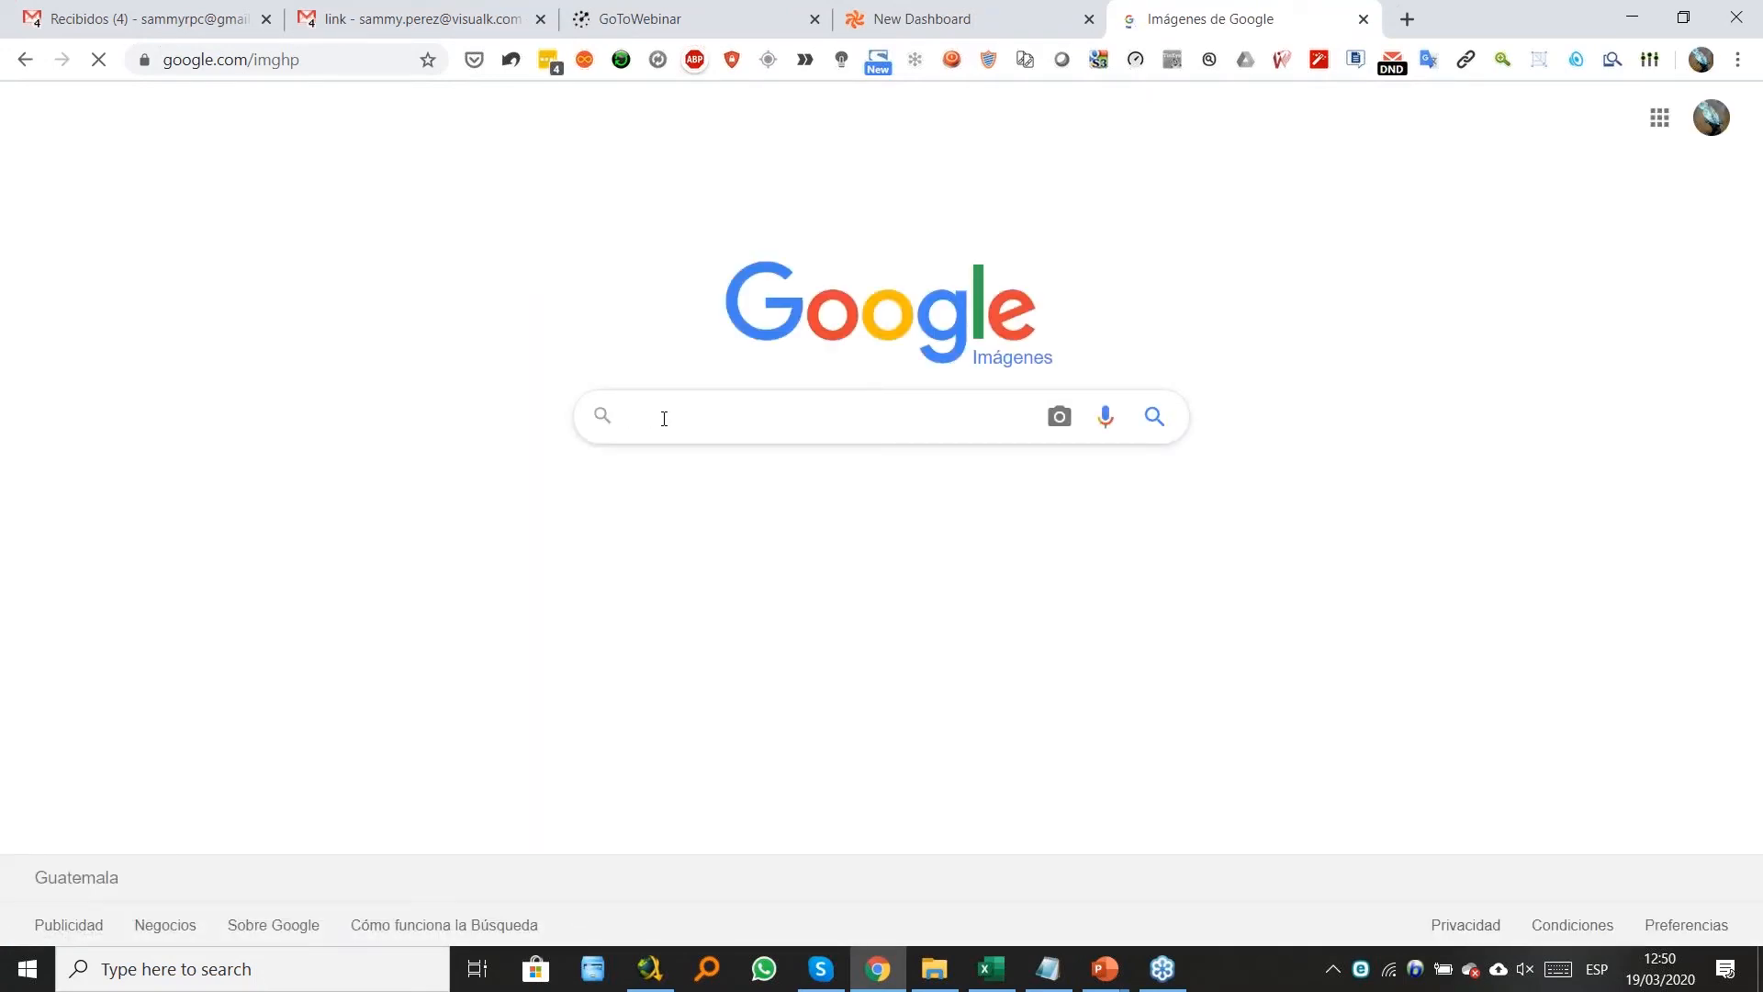
{"action": "type", "text": "unsplash f"}
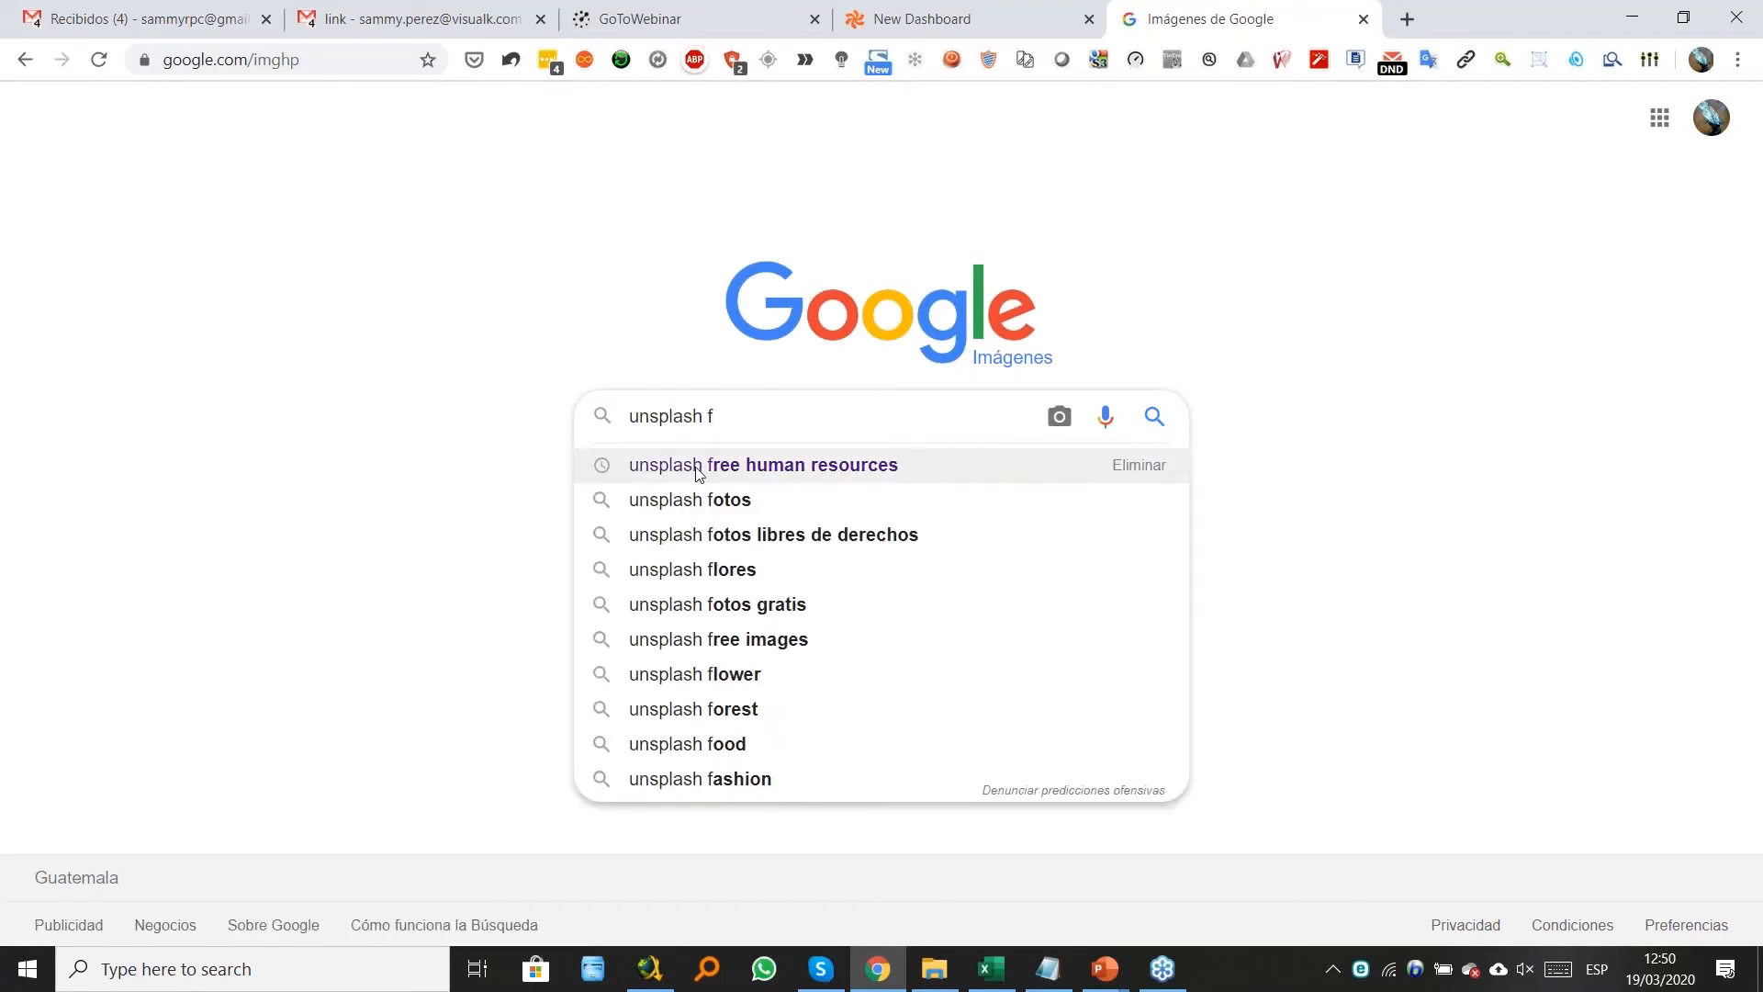
{"action": "left_click", "coordinate": [1077, 465]}
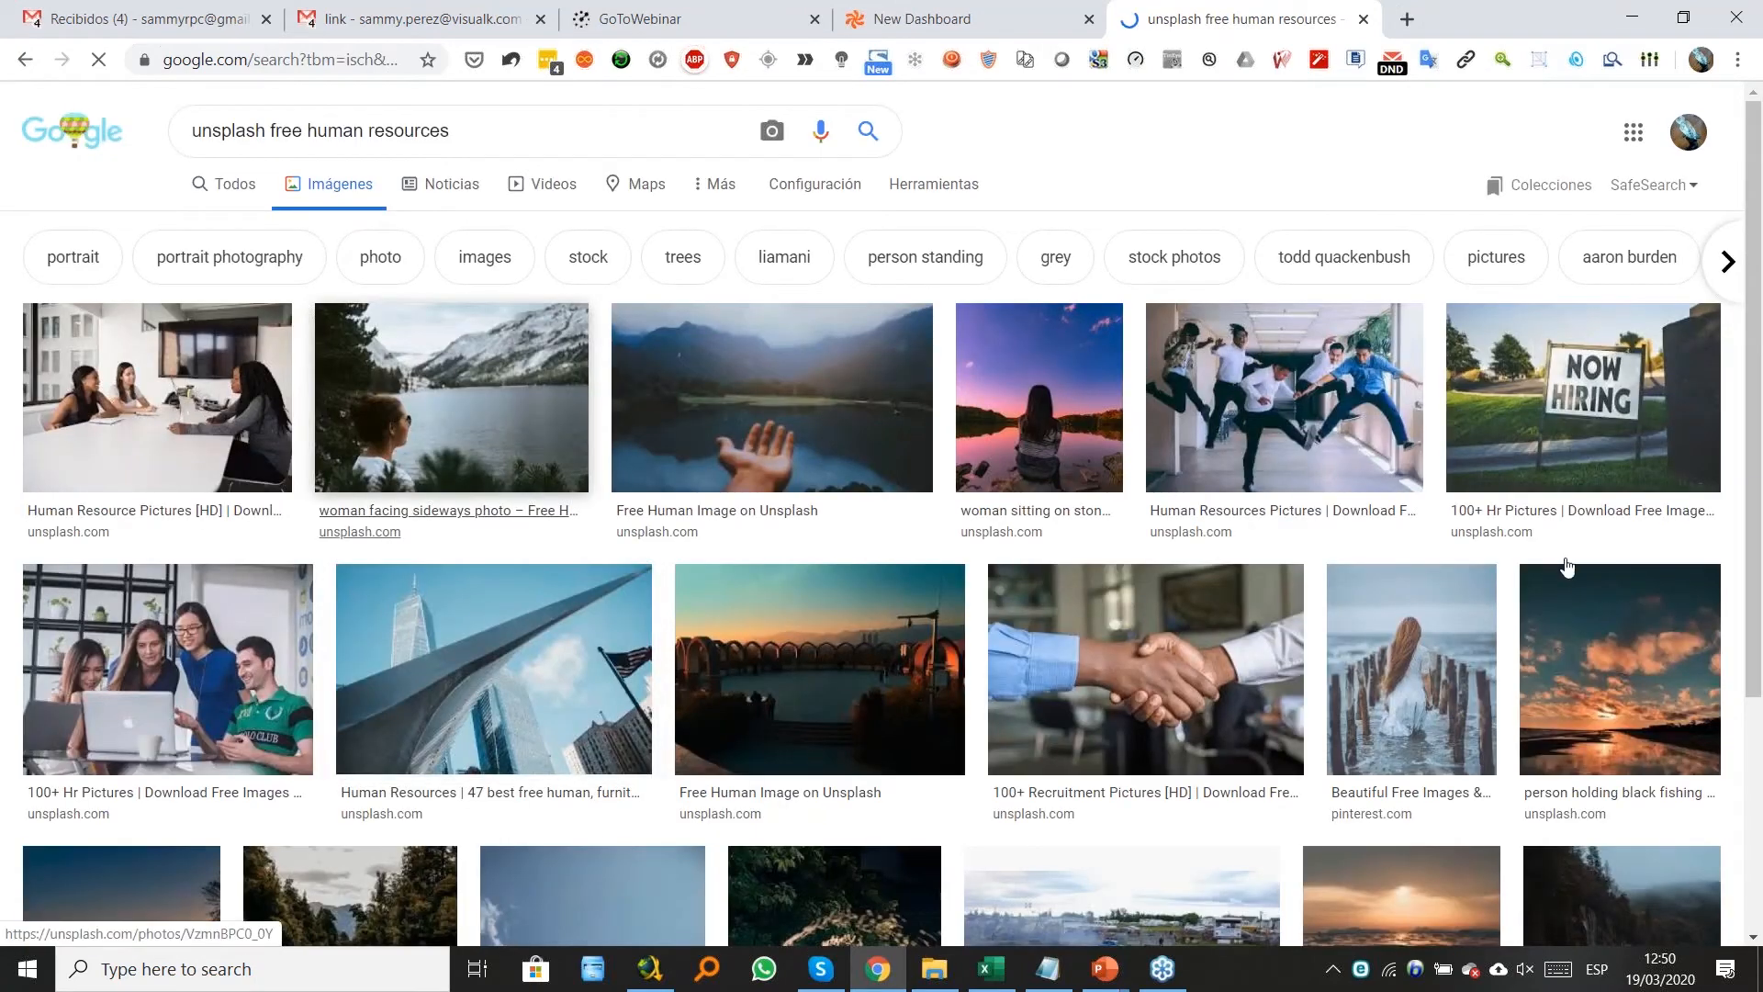
Open the Unsplash photo of three women at a meeting table and copy its image address.
{"action": "left_click", "coordinate": [116, 393]}
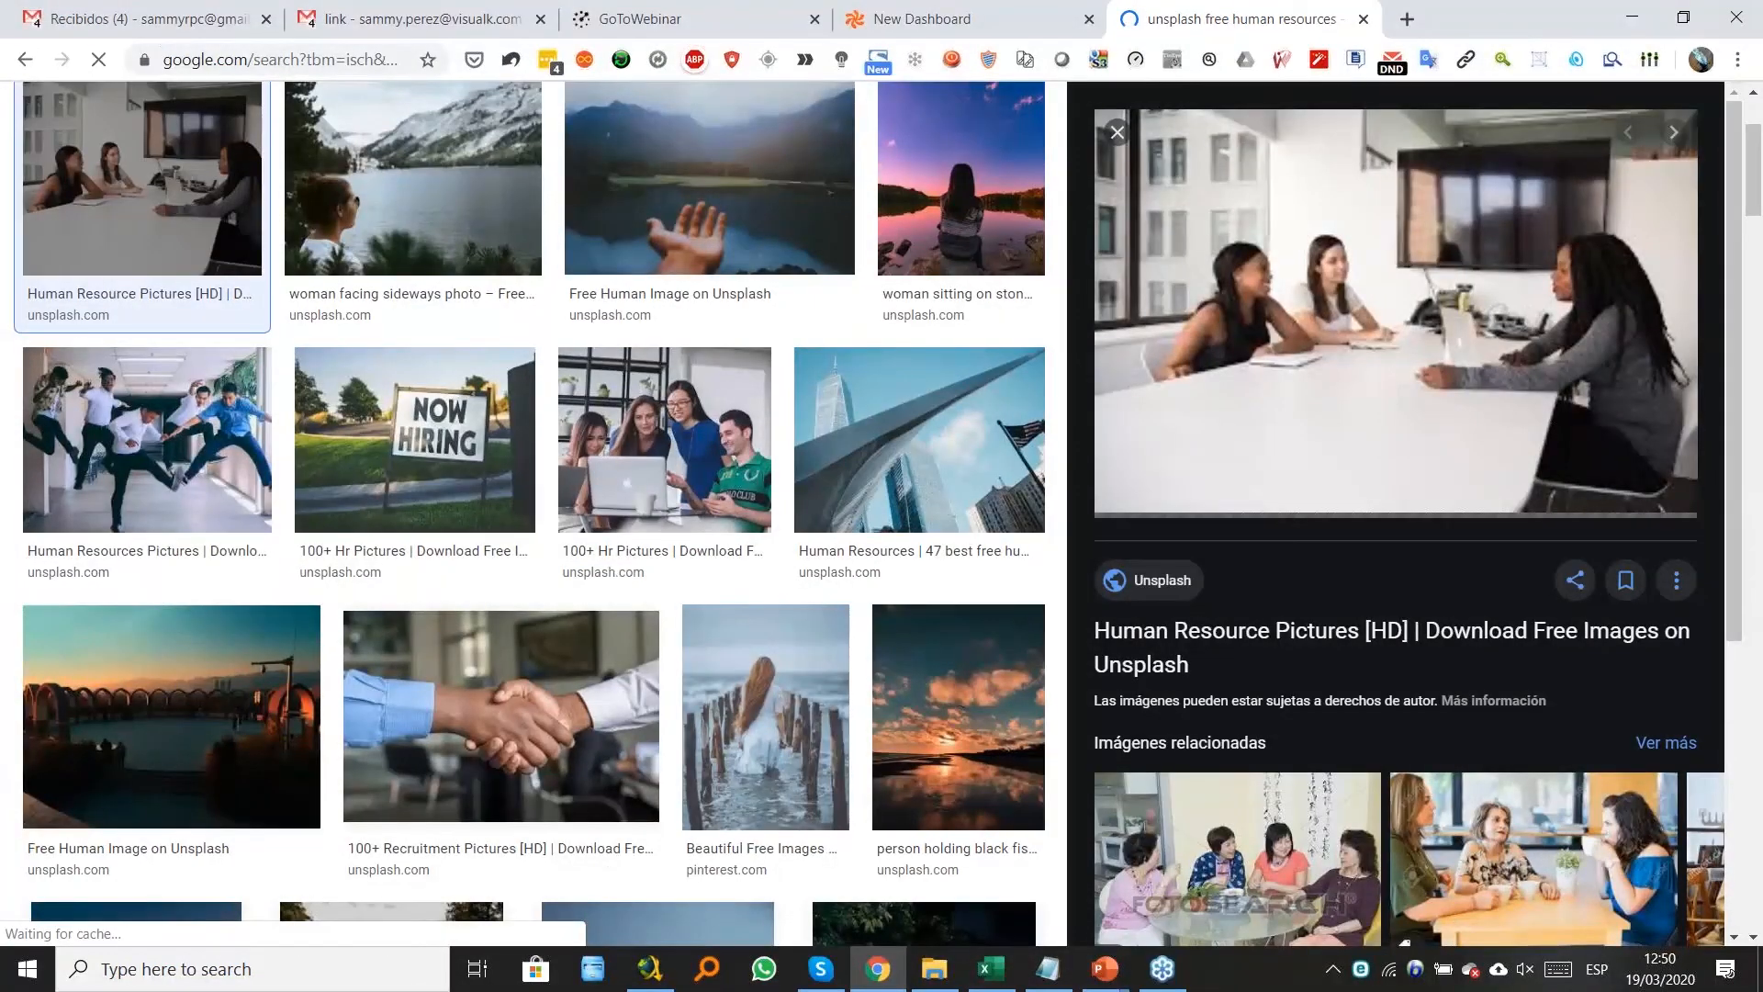
{"action": "right_click", "coordinate": [1360, 385]}
{"action": "left_click", "coordinate": [1445, 601]}
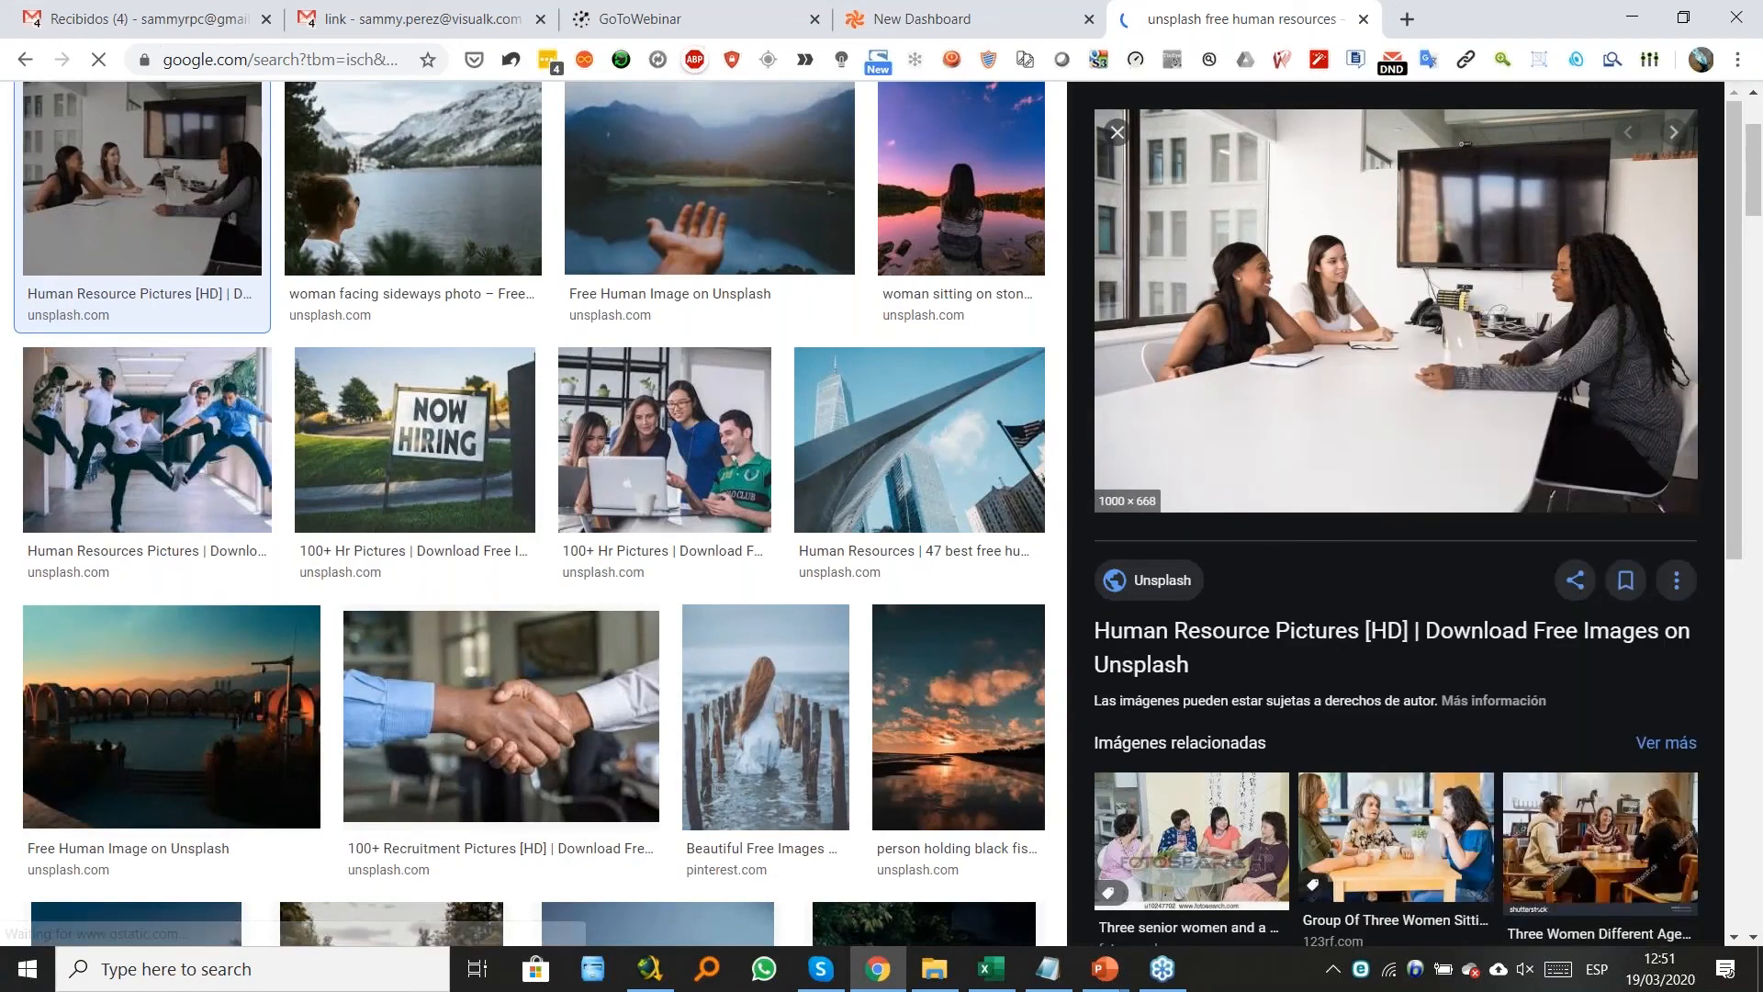
Return to the new Birst dashboard and set the copied image URL as the dashboard background.
{"action": "left_click", "coordinate": [922, 18]}
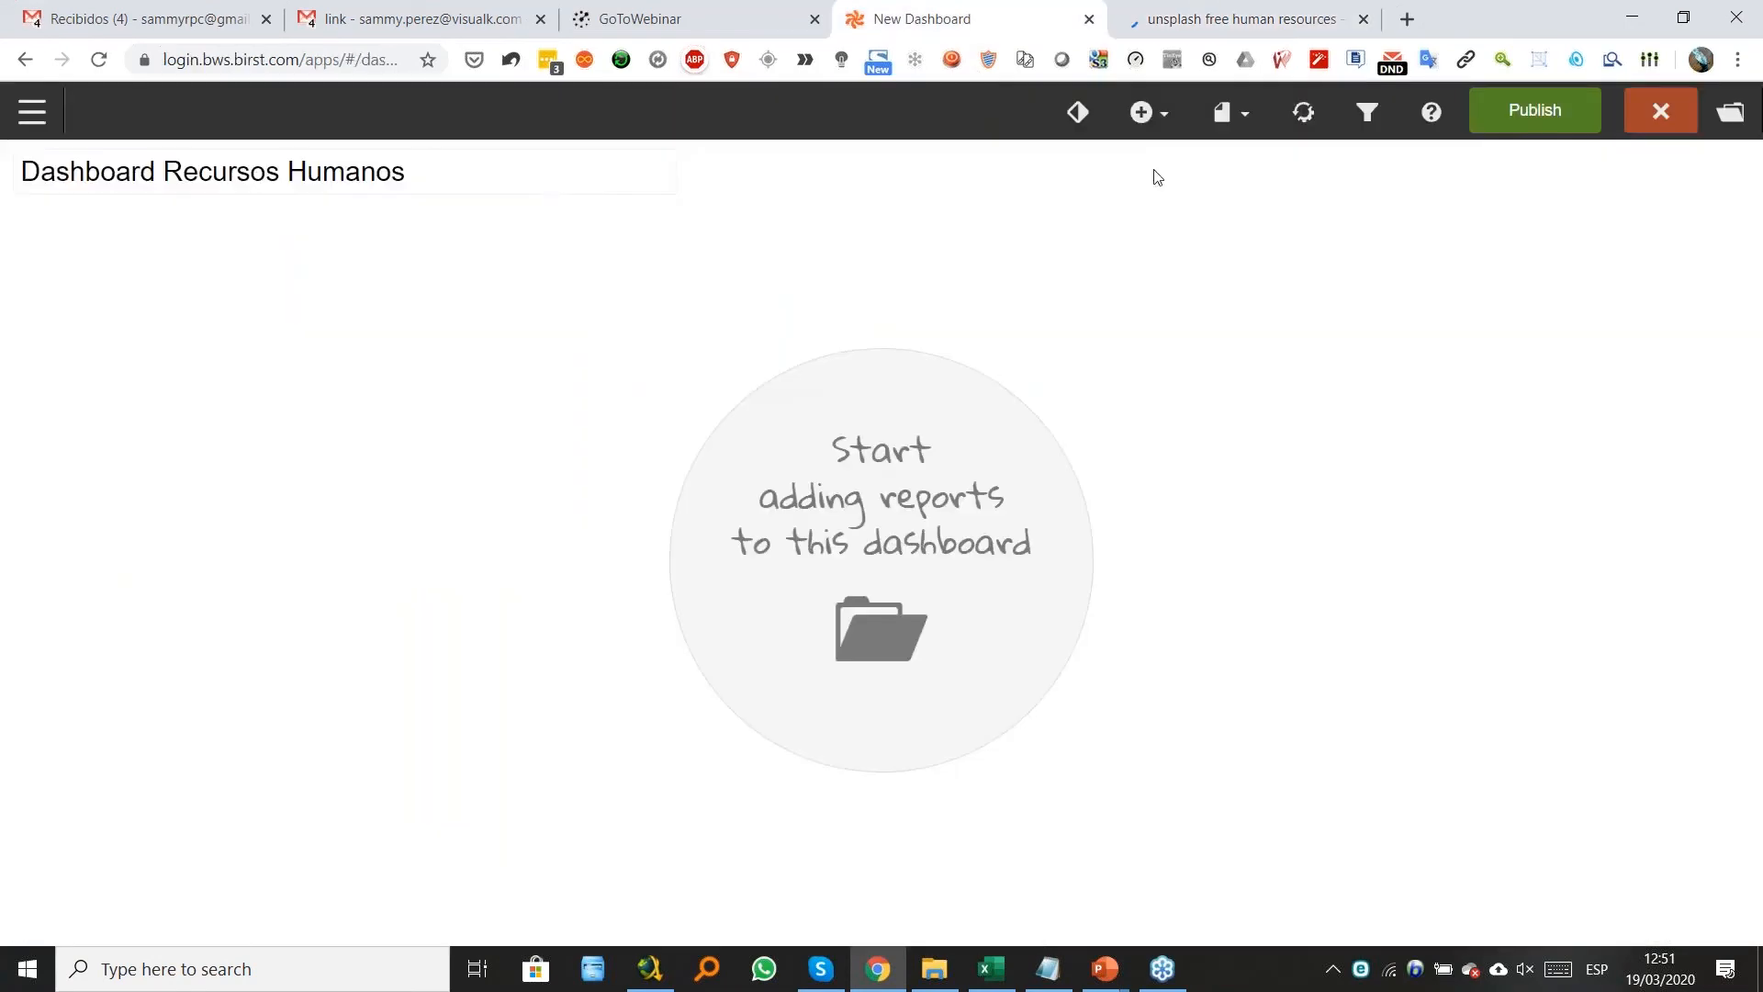
{"action": "left_click", "coordinate": [1227, 112]}
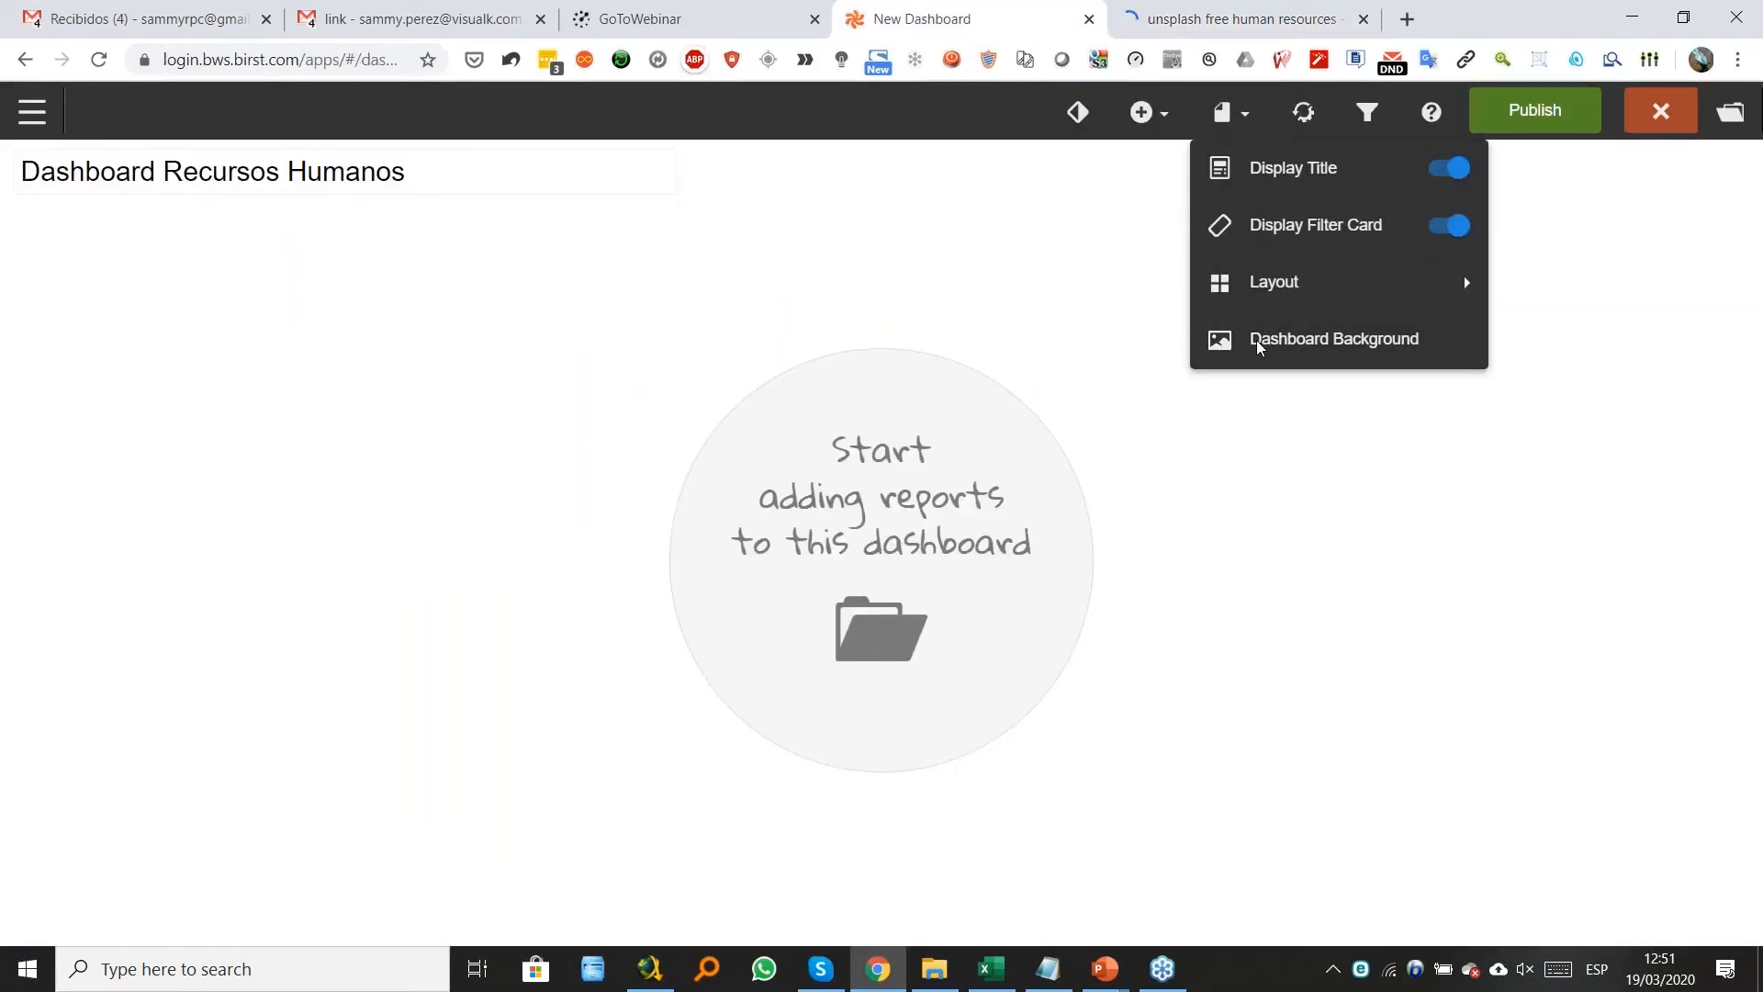
{"action": "left_click", "coordinate": [1258, 339]}
{"action": "left_click", "coordinate": [448, 173]}
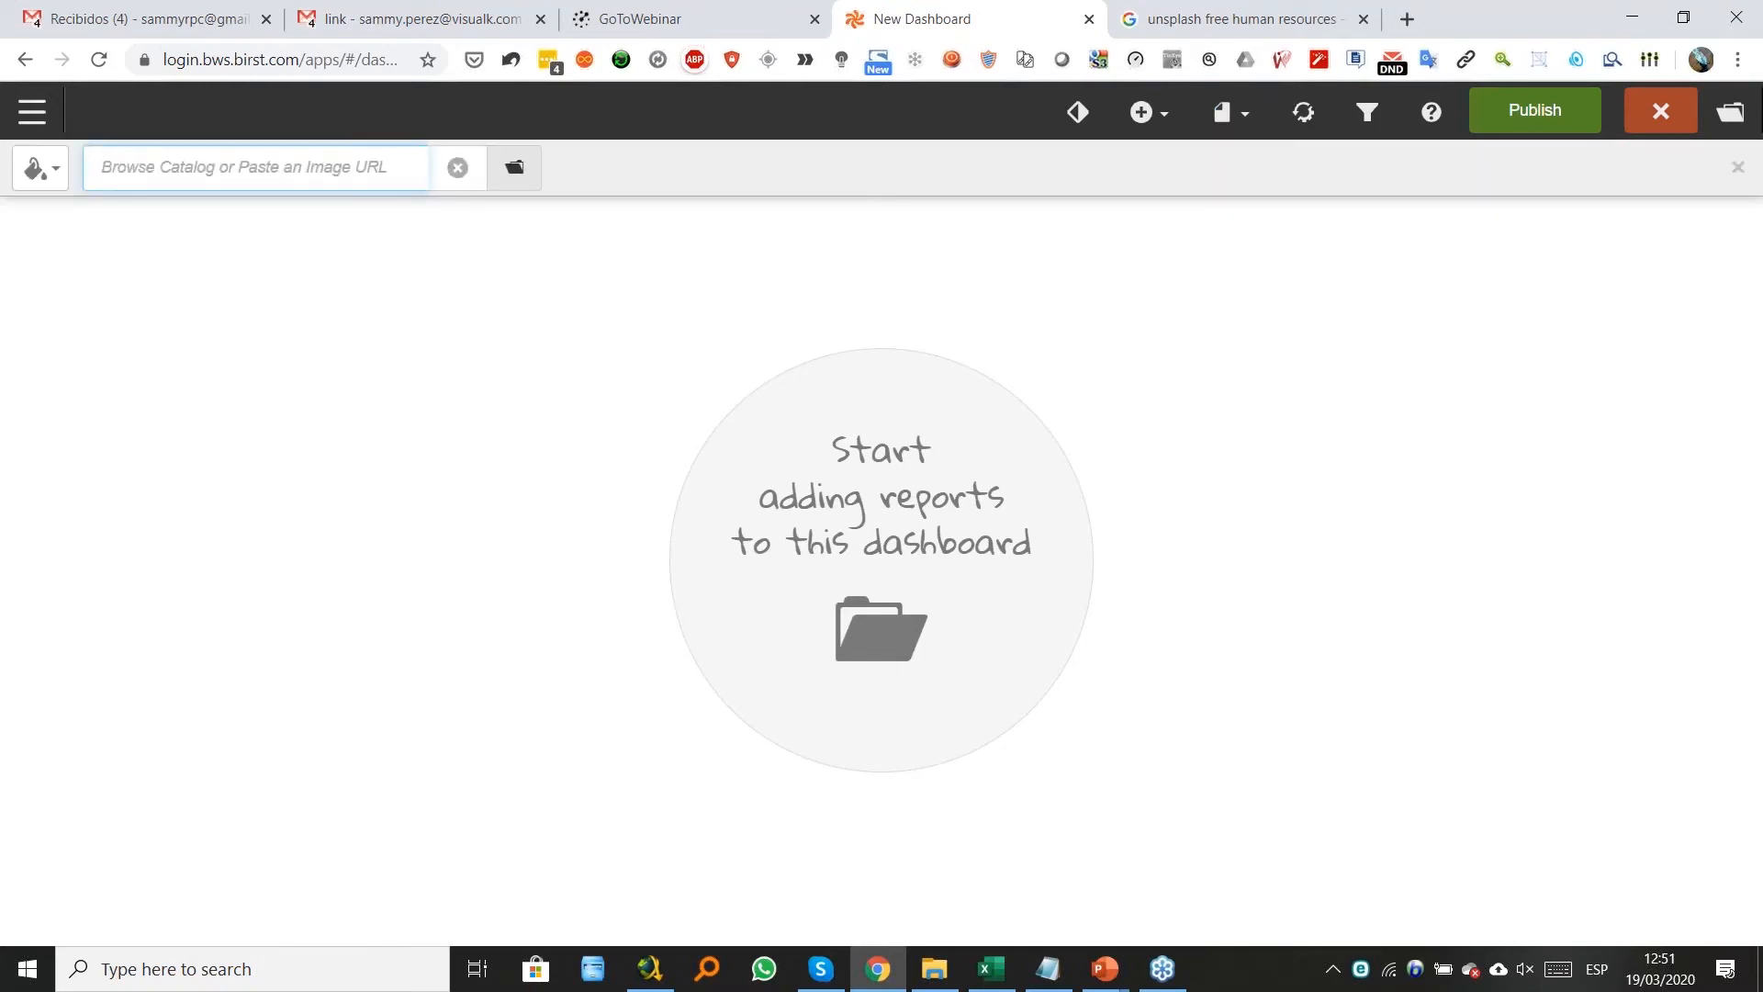
{"action": "key", "text": "ctrl+v"}
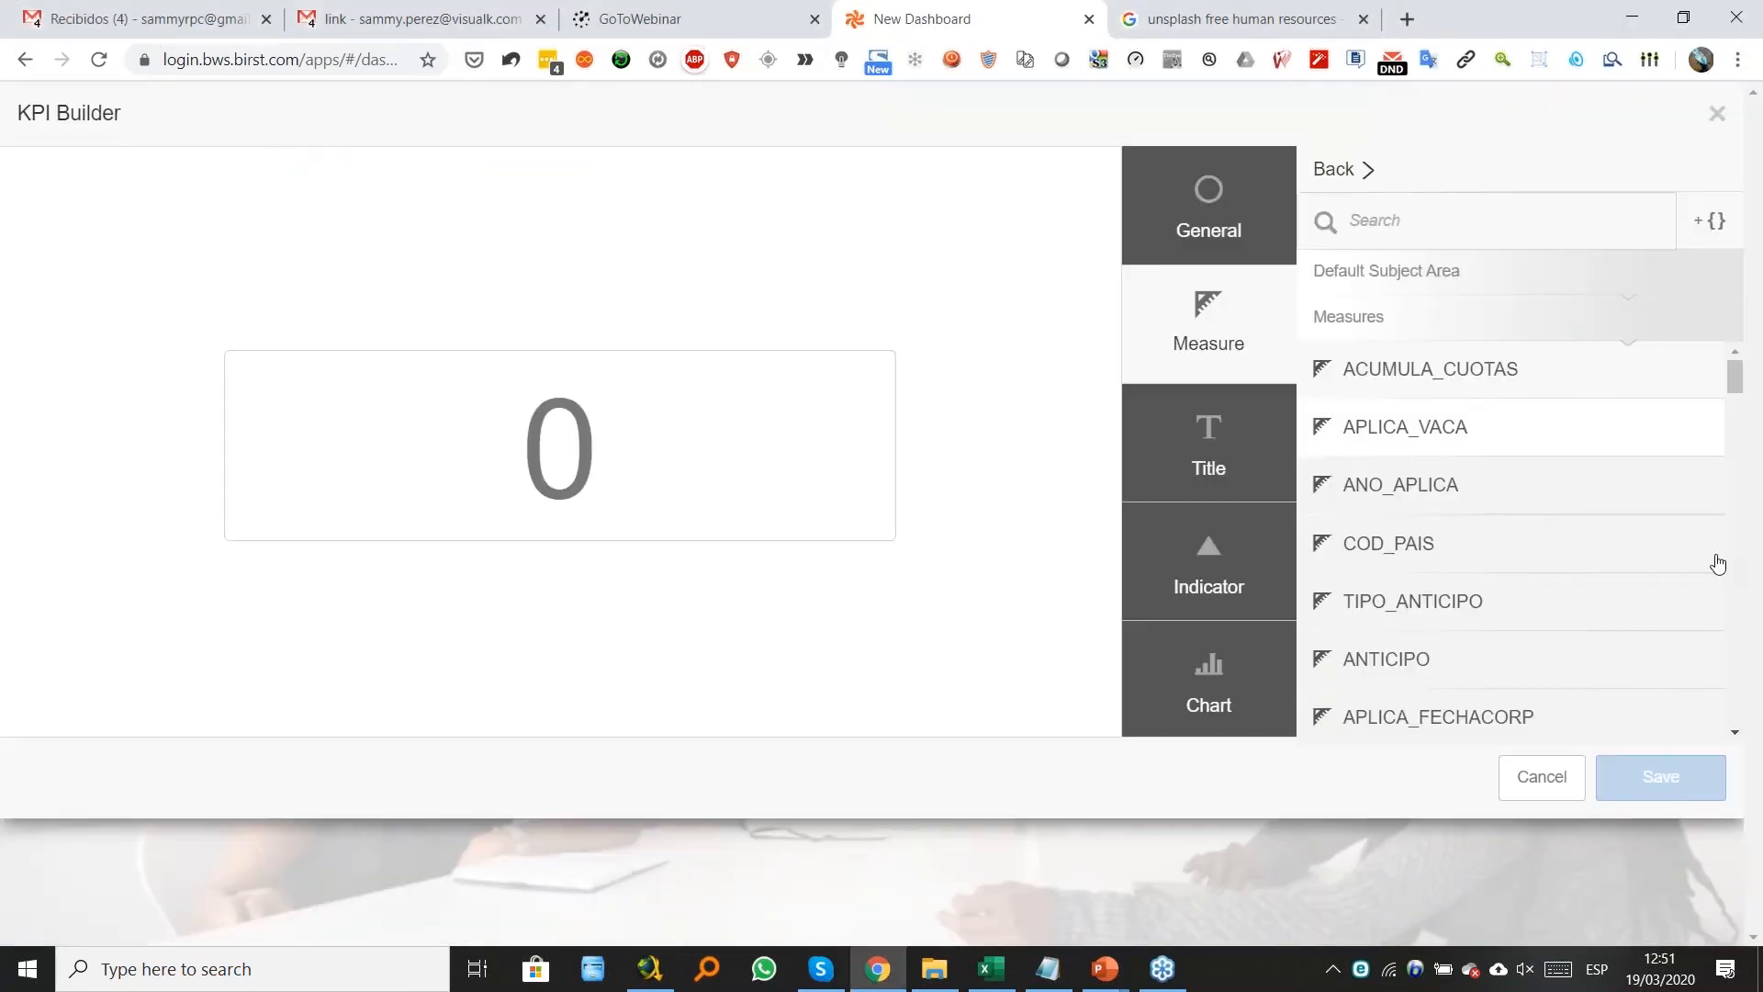
Choose VALOR as the measure for the new KPI.
{"action": "scroll", "coordinate": [1717, 563], "scroll_direction": "down", "scroll_amount": 5}
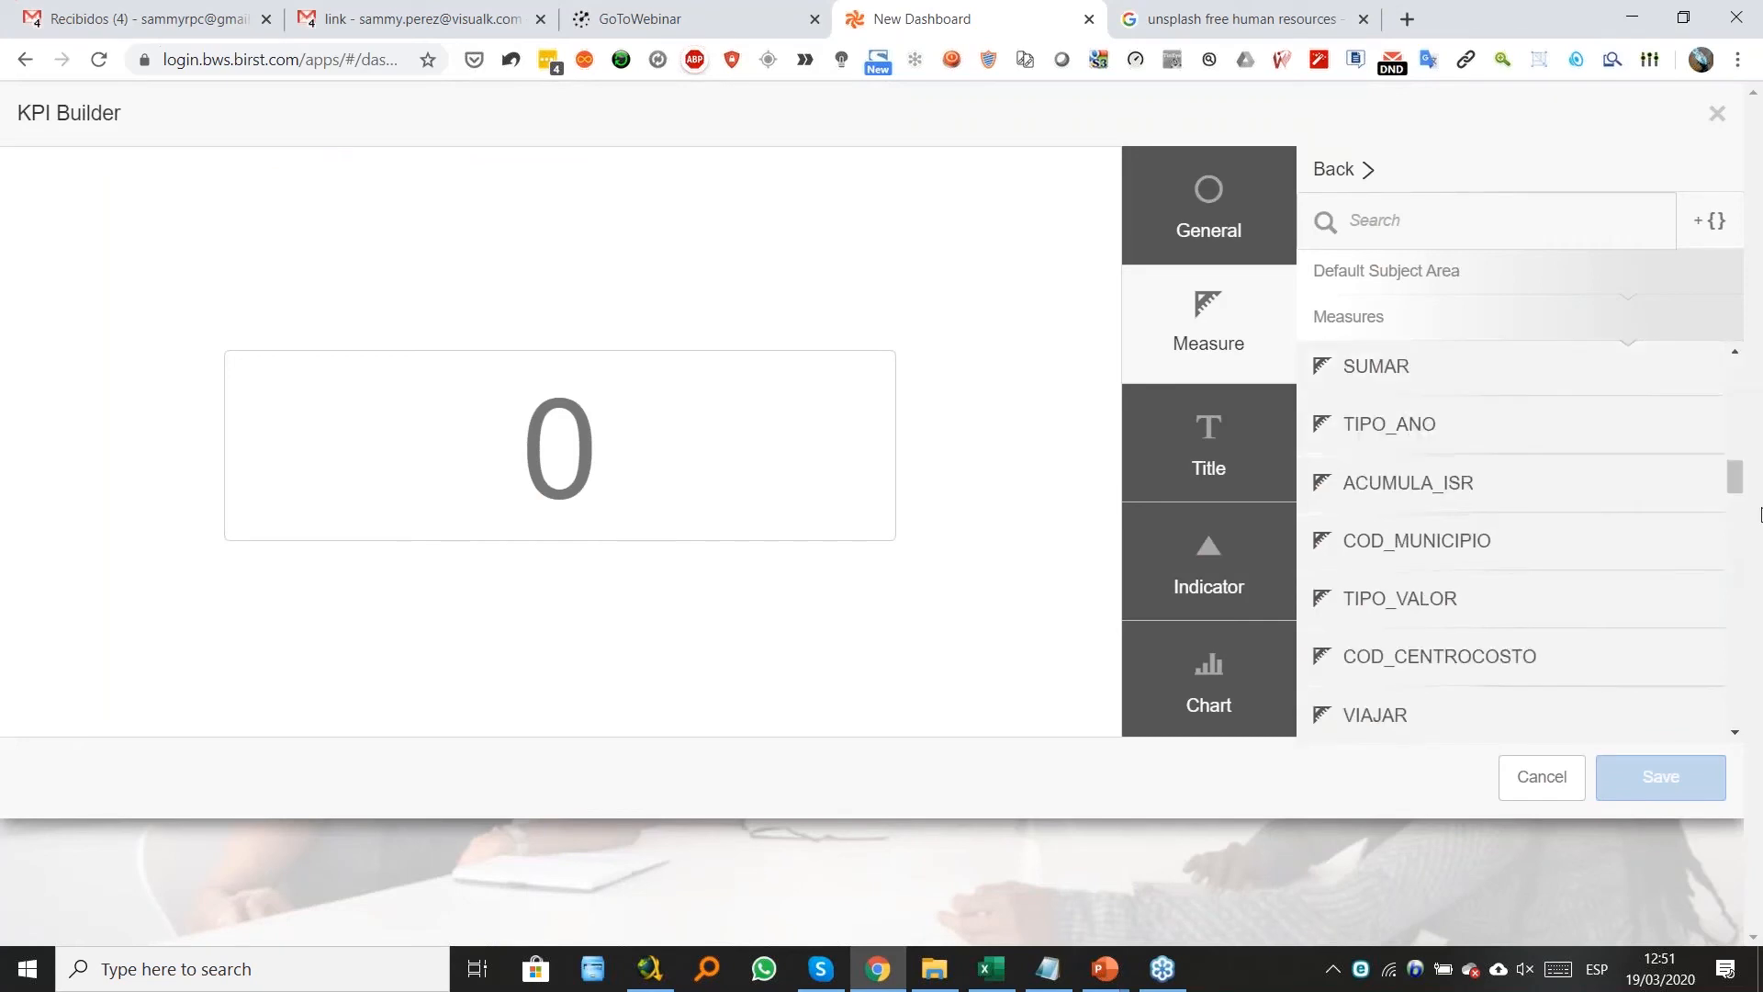
{"action": "scroll", "coordinate": [1451, 717], "scroll_direction": "down", "scroll_amount": 10}
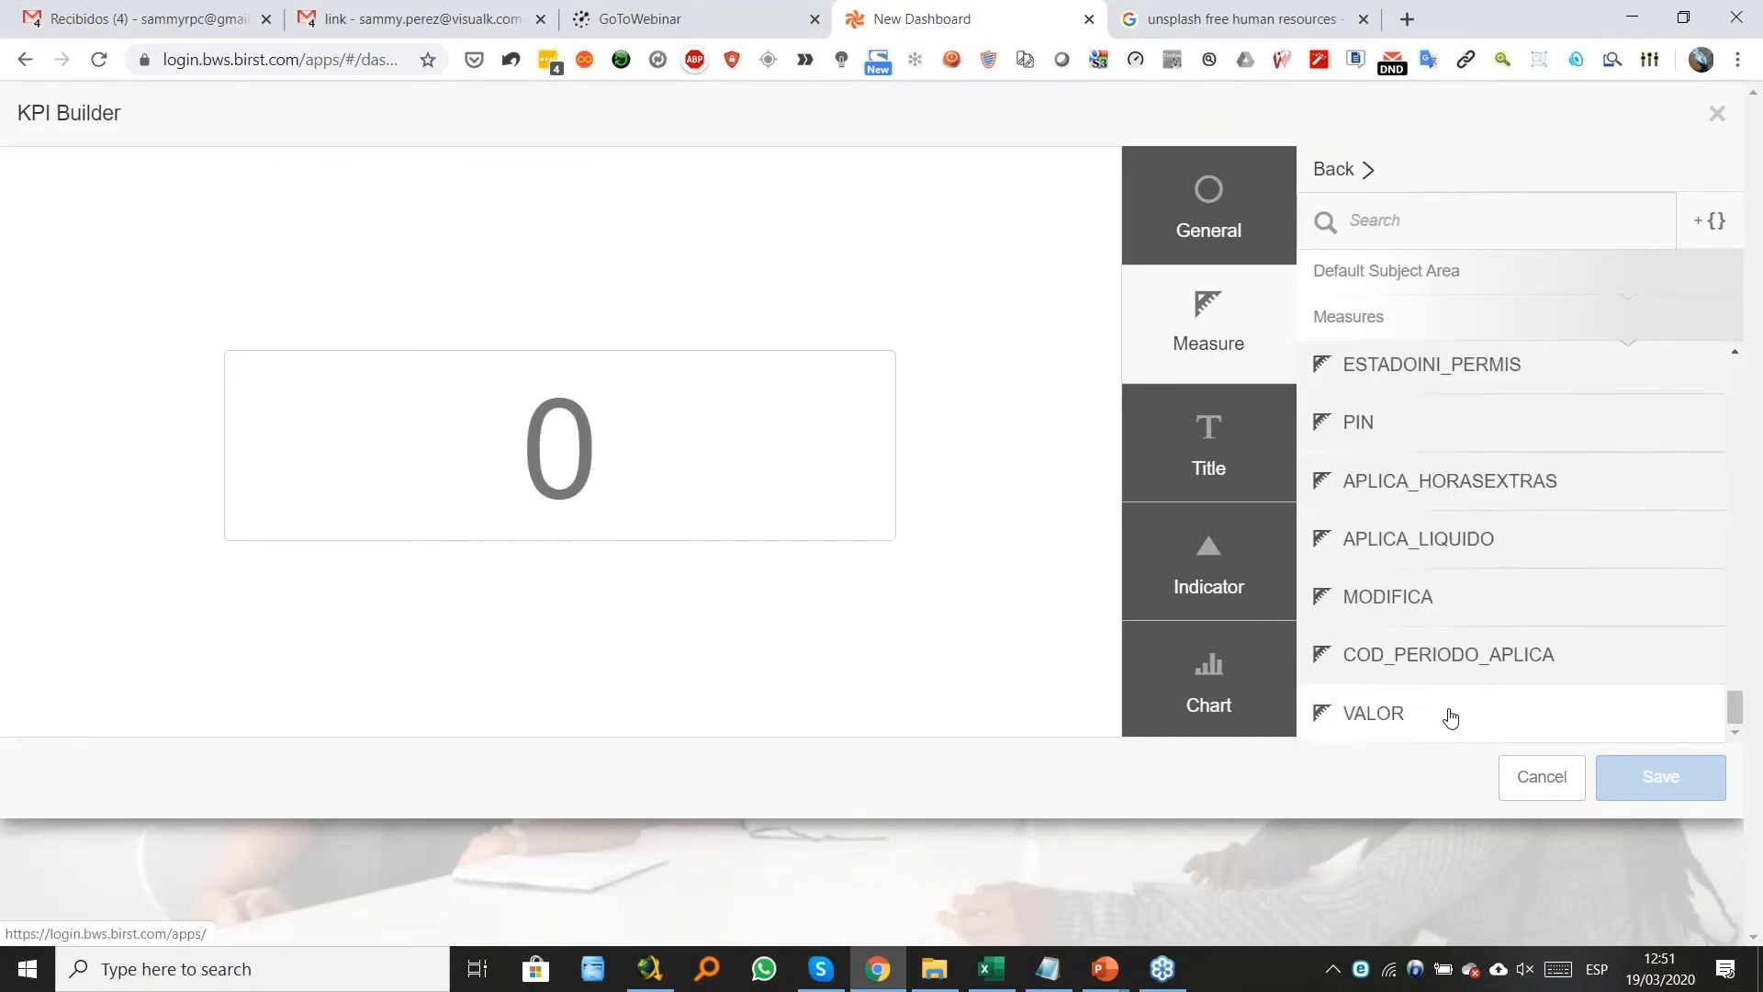
{"action": "left_click", "coordinate": [1451, 717]}
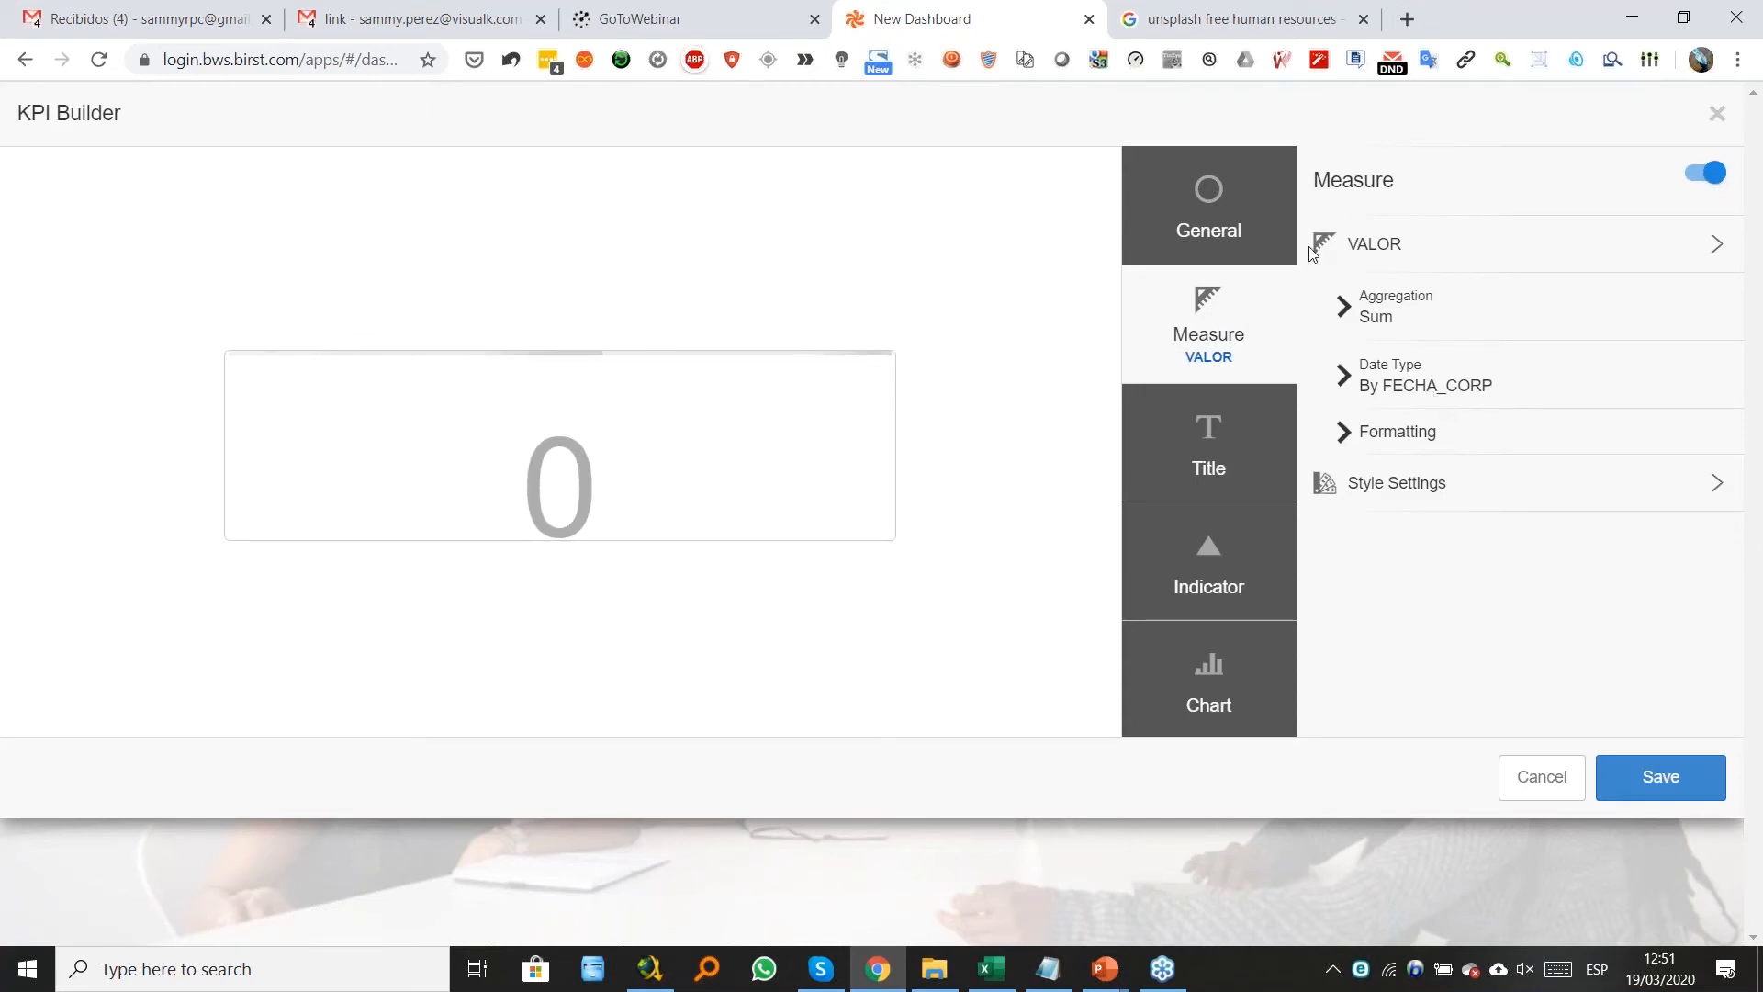
Set the KPI title to "Pago de Nomina" and turn on the title display.
{"action": "left_click", "coordinate": [1230, 431]}
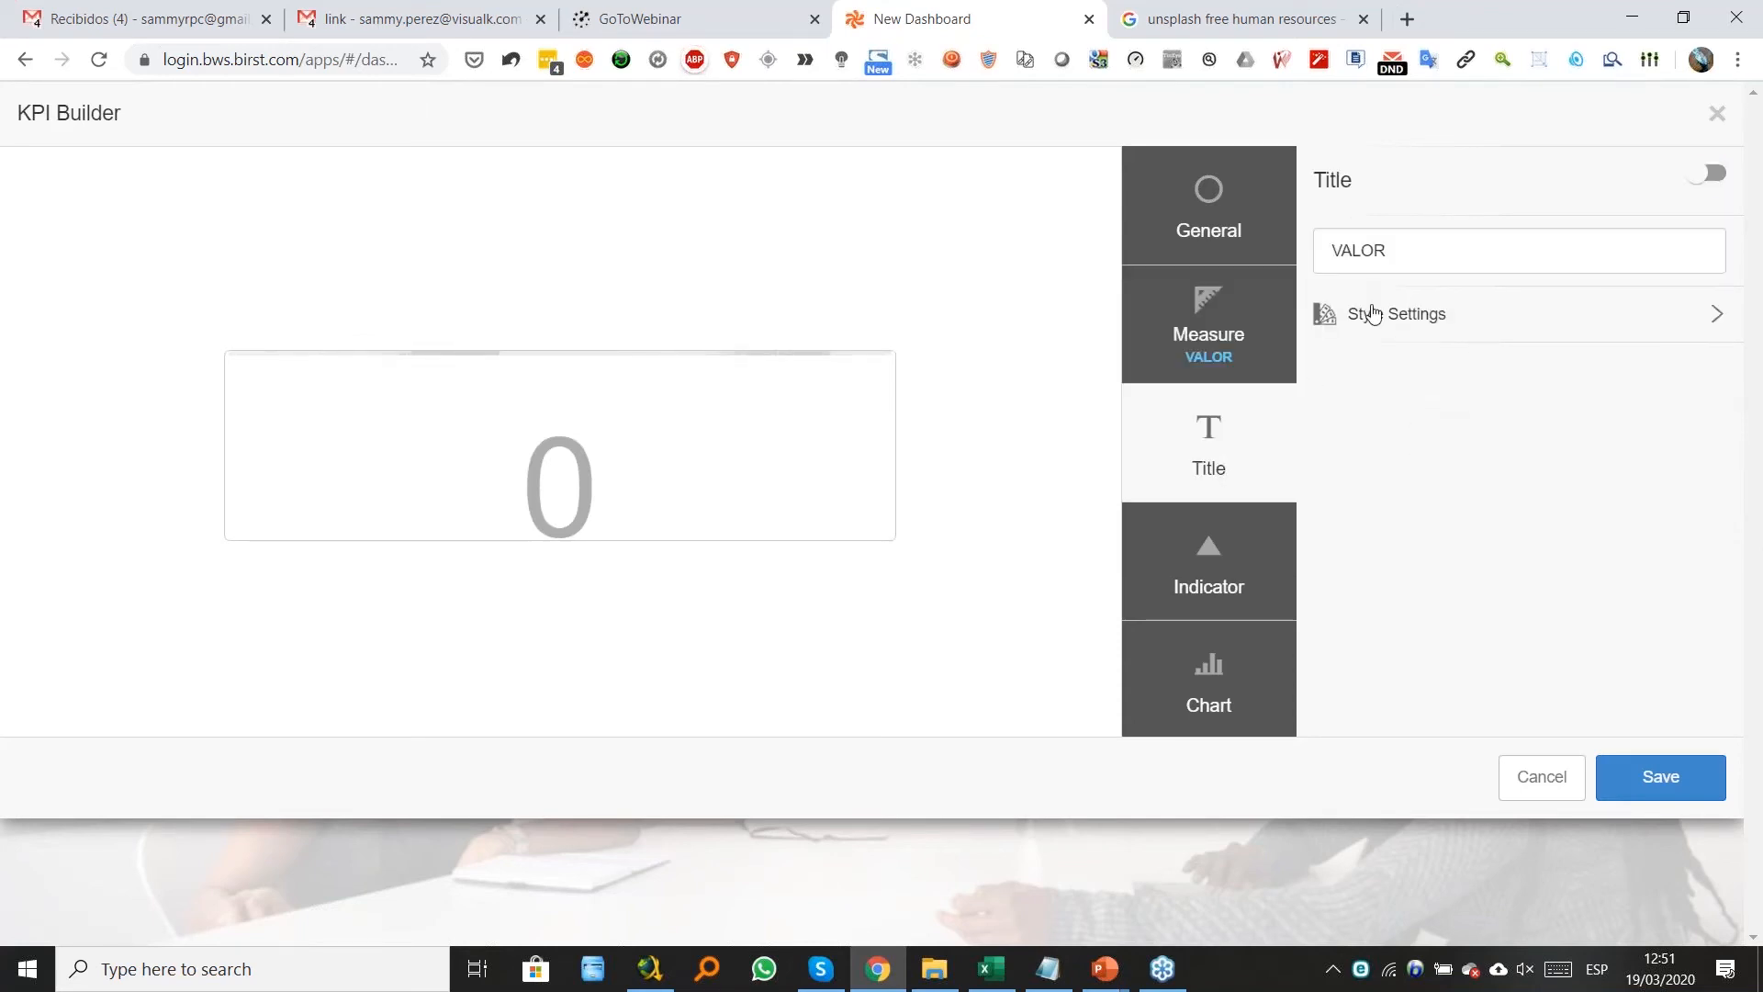
{"action": "left_click", "coordinate": [1397, 249]}
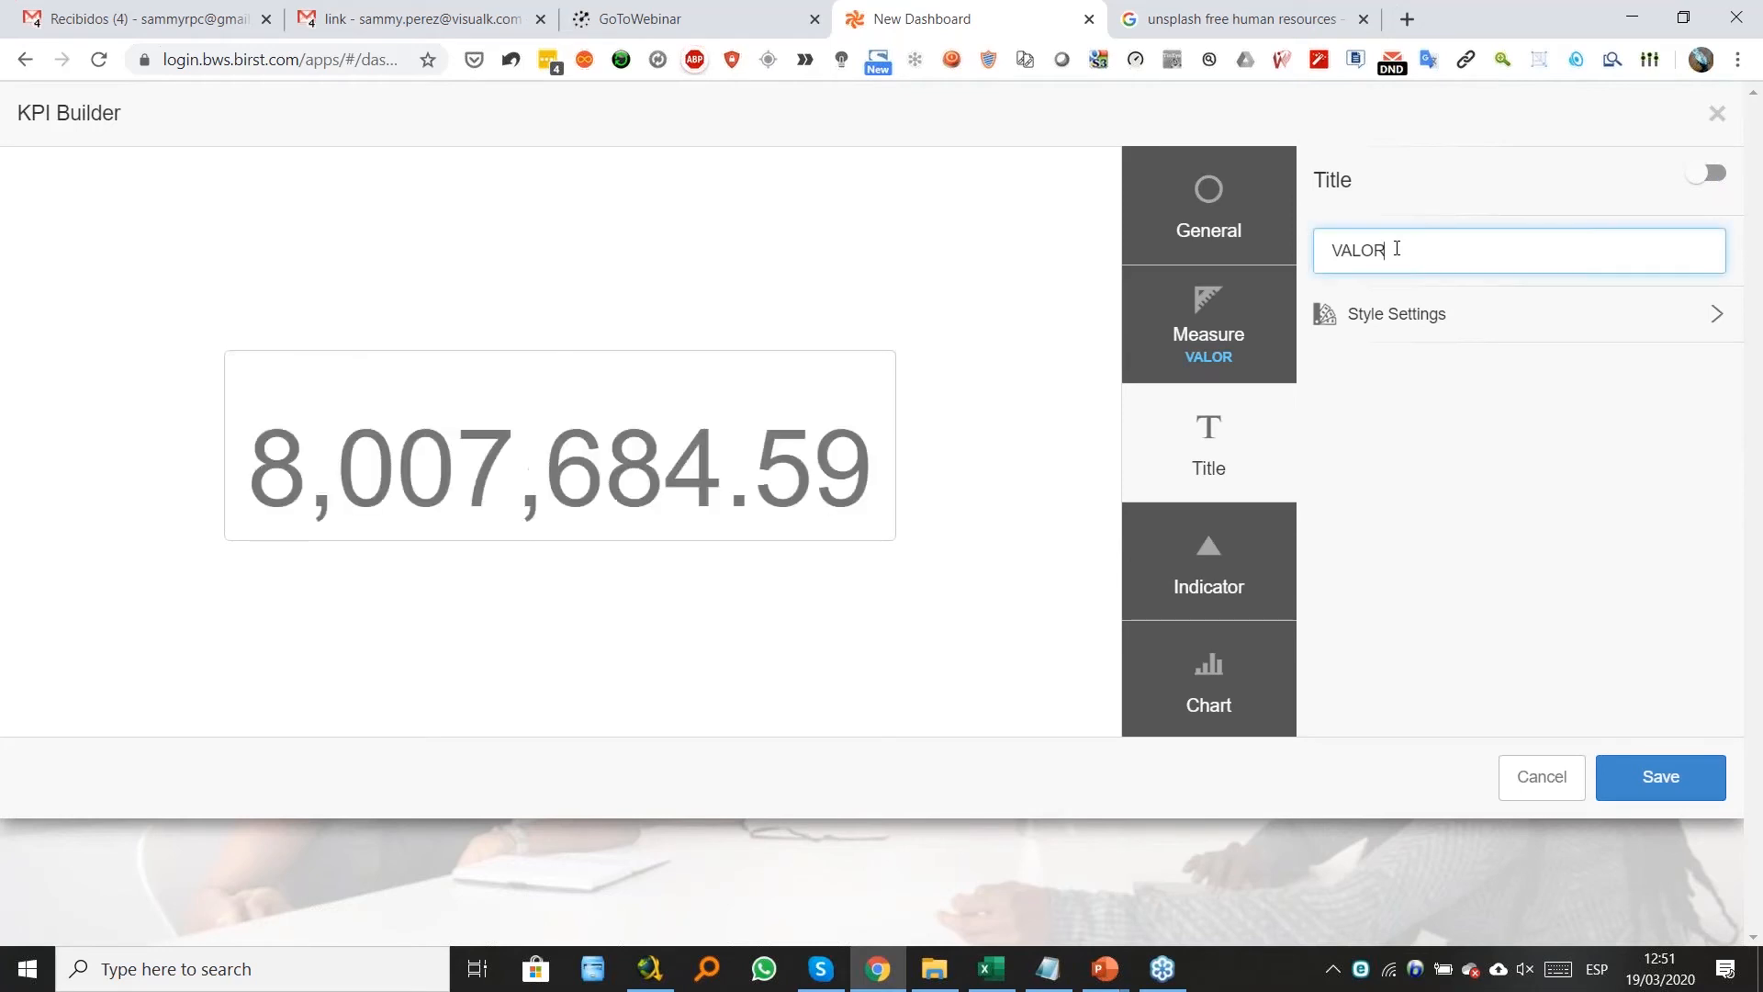
{"action": "double_click", "coordinate": [1397, 249]}
{"action": "type", "text": "Pago de Nomina"}
{"action": "left_click", "coordinate": [1705, 176]}
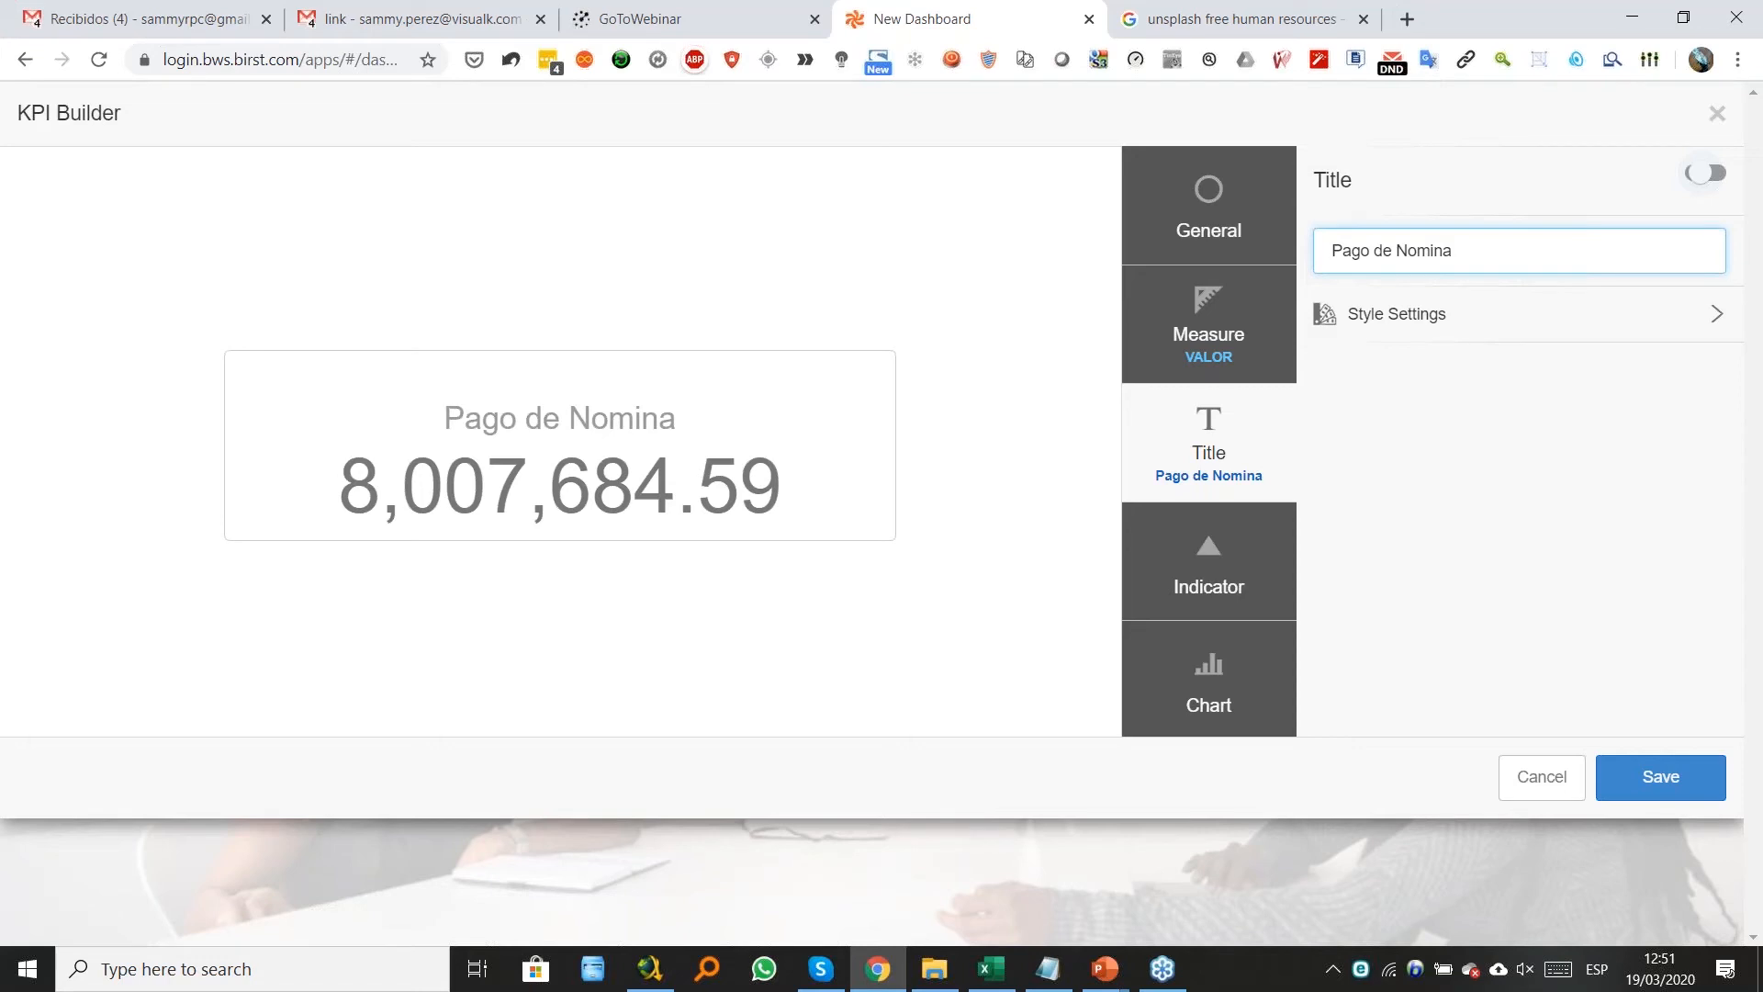
{"action": "left_click", "coordinate": [1705, 173]}
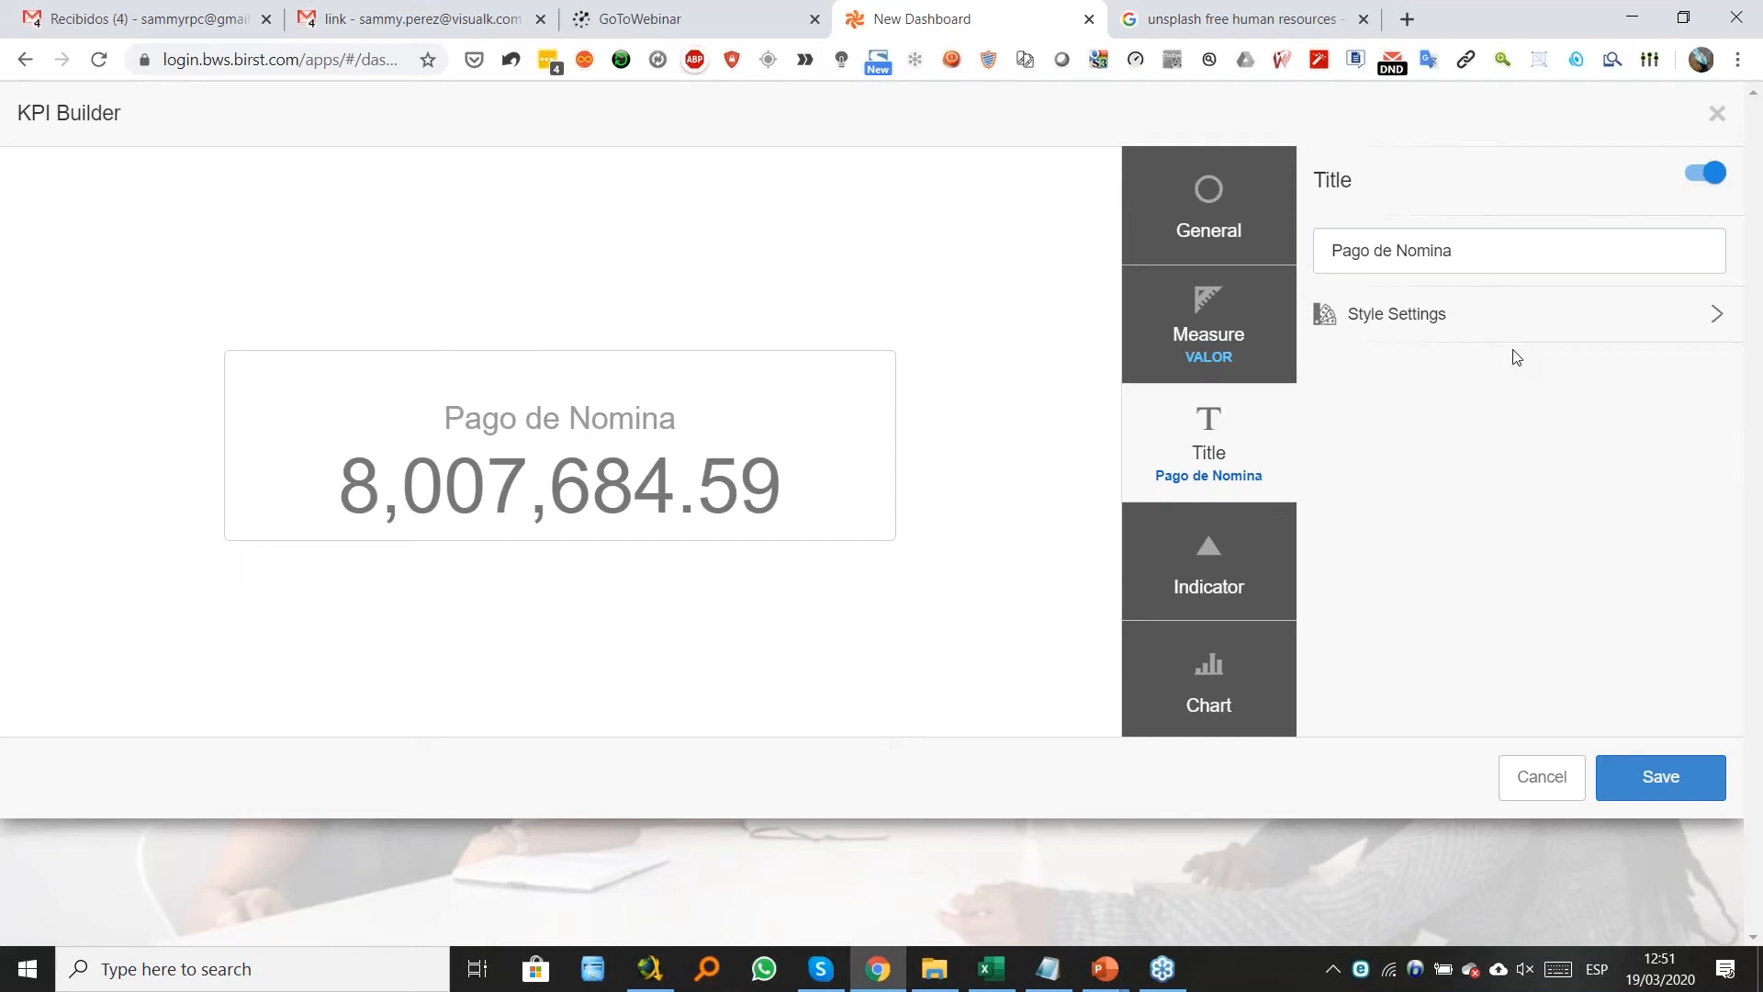
Add a three-threshold indicator based on VALOR with lower thresholds of 1,500,000 and 500,000, and save the KPI.
{"action": "left_click", "coordinate": [1285, 540]}
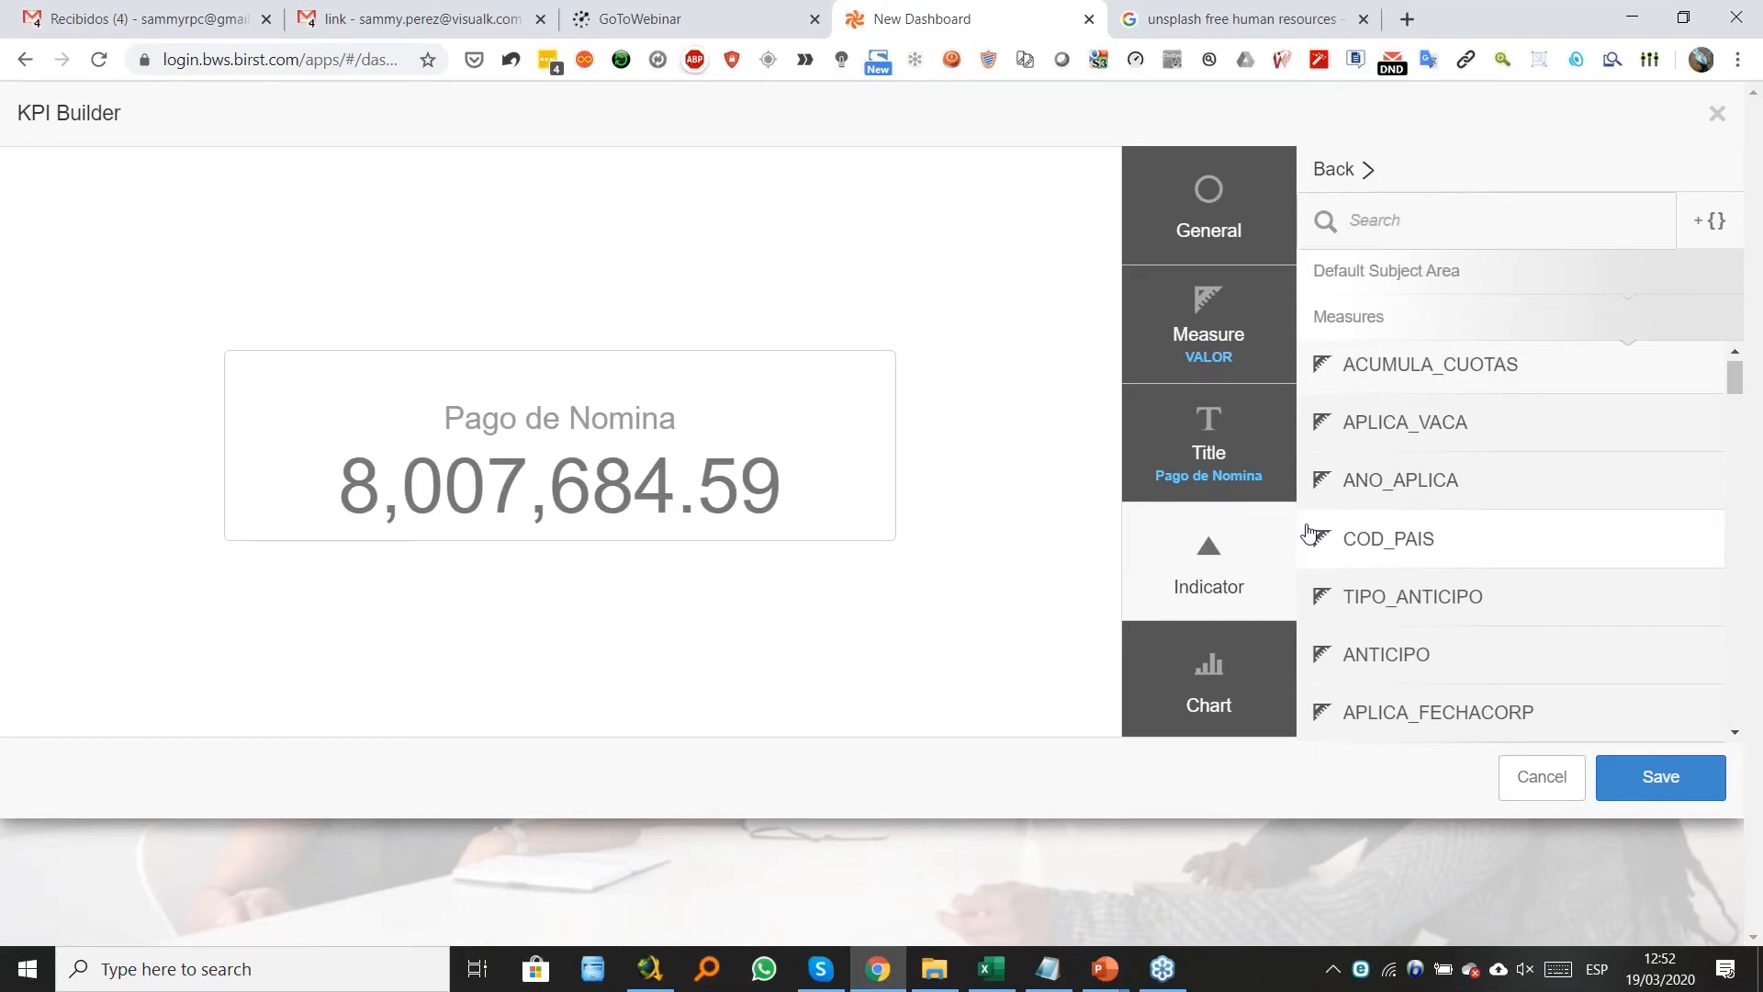
{"action": "left_click_drag", "start_coordinate": [1735, 383], "coordinate": [1740, 482]}
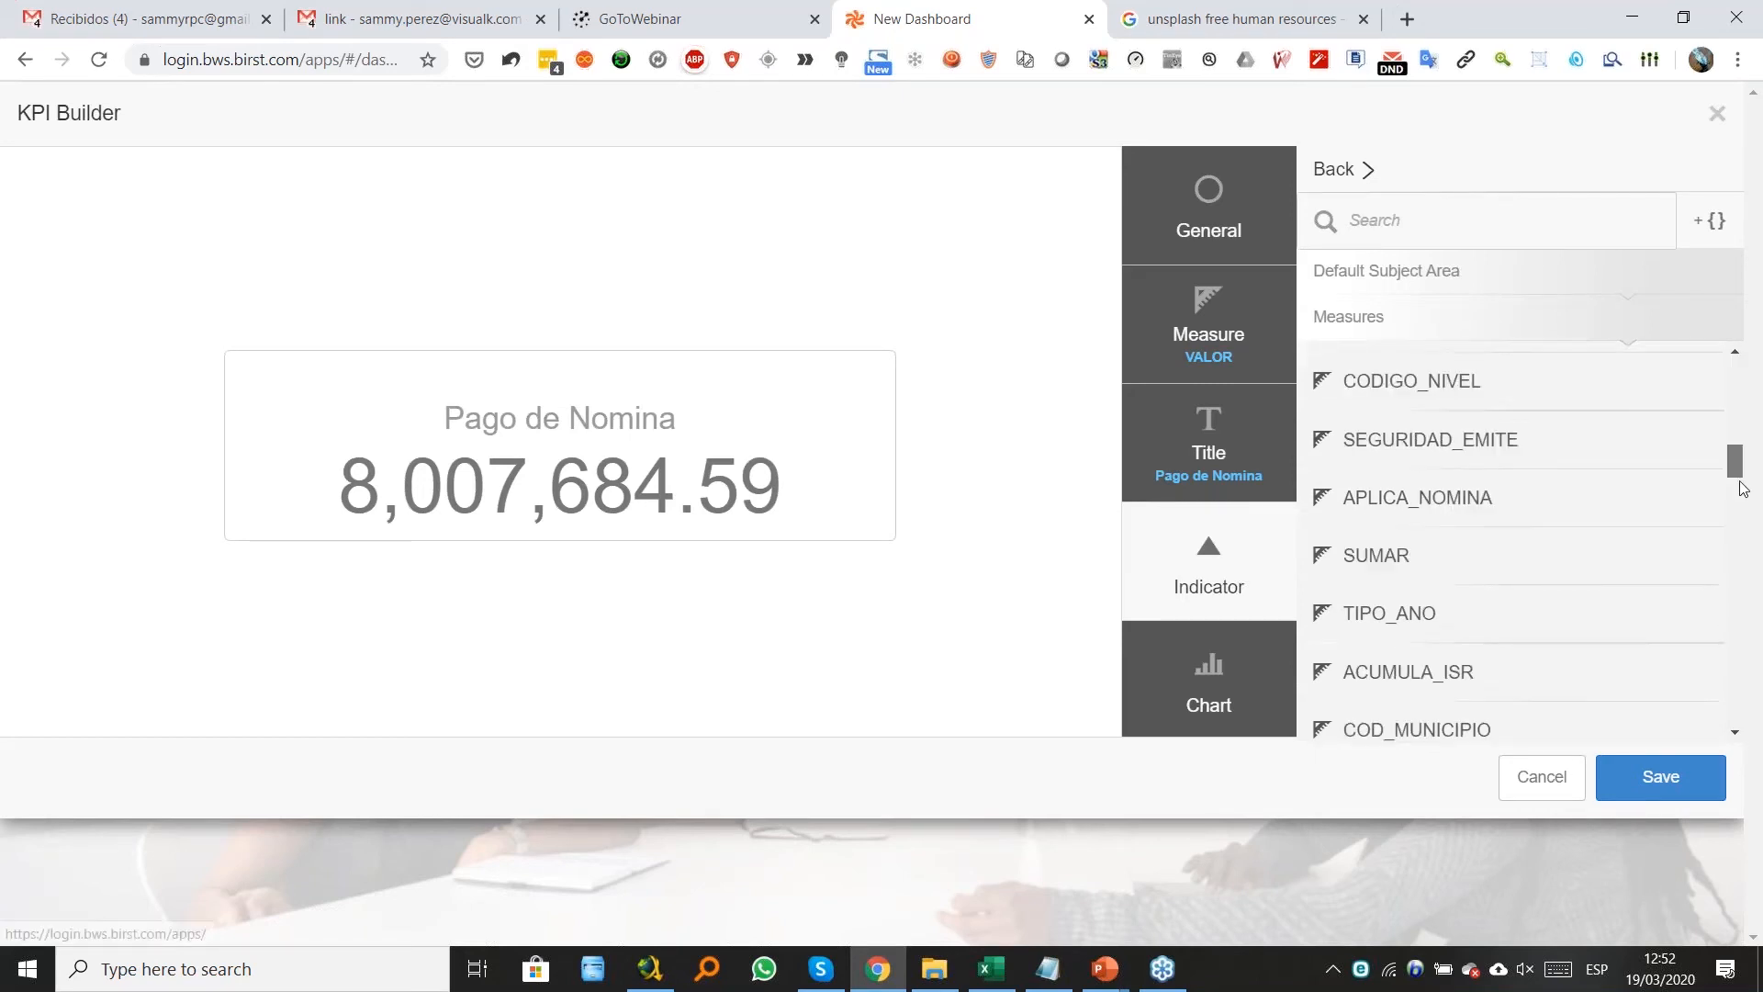
{"action": "left_click", "coordinate": [1586, 551]}
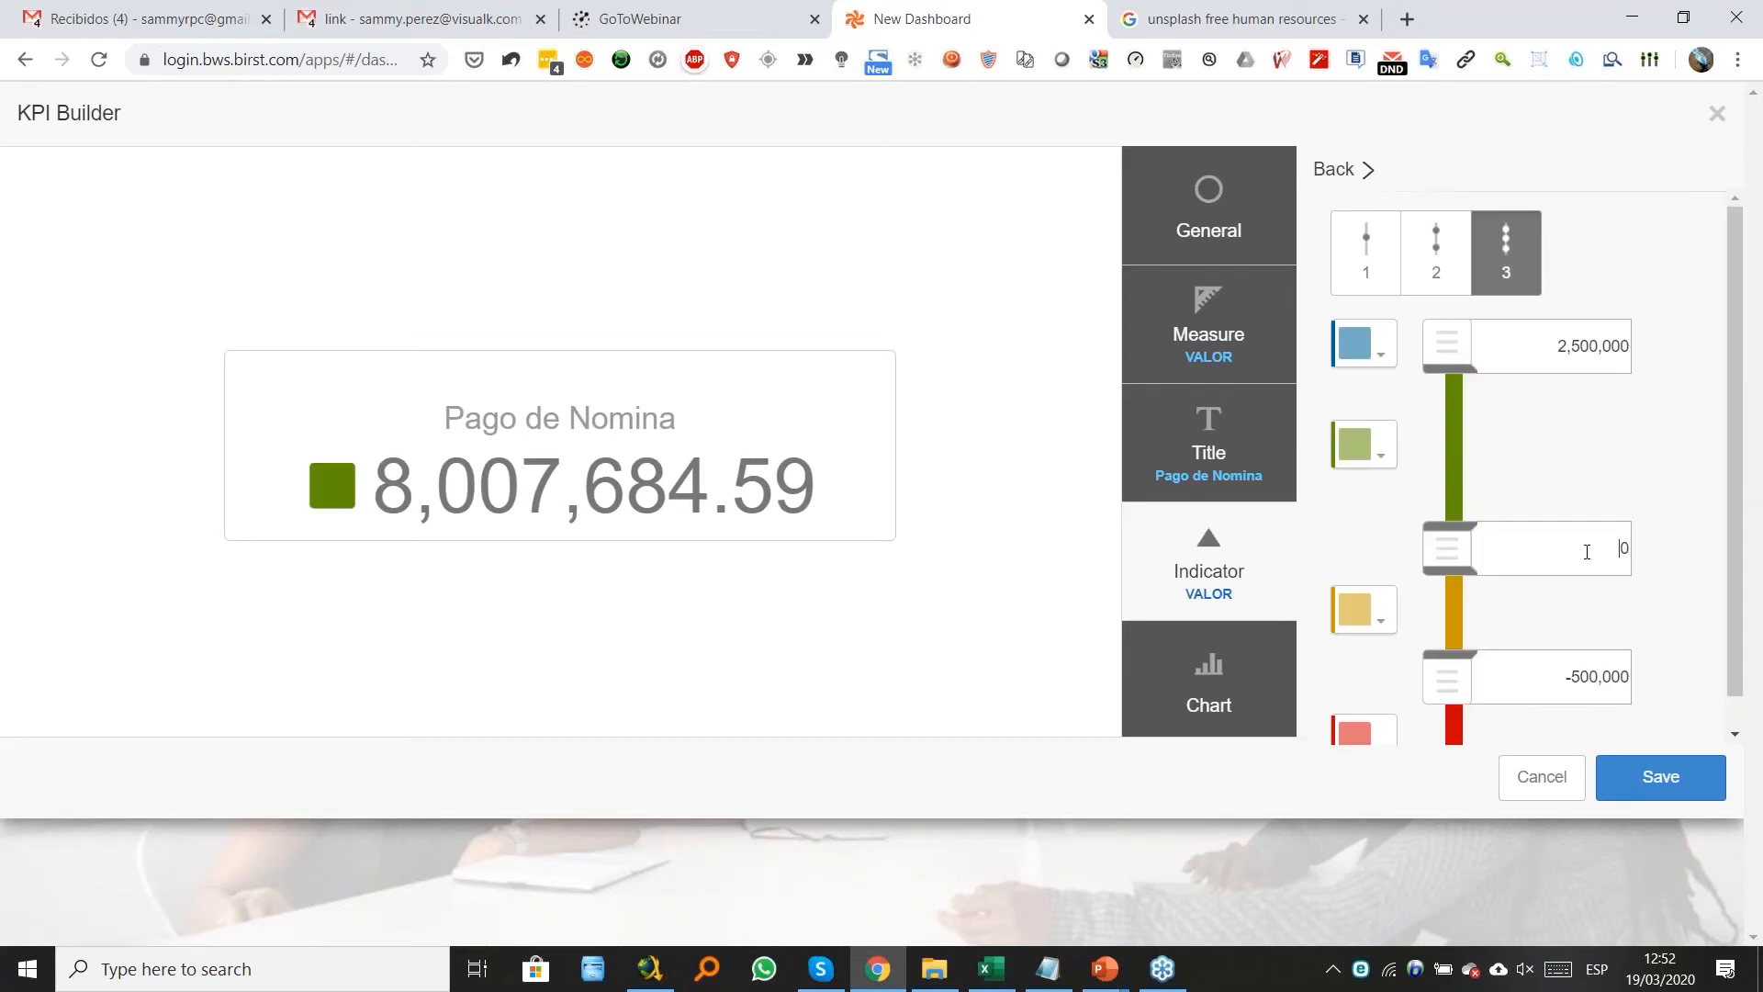
{"action": "type", "text": "150000"}
{"action": "left_click", "coordinate": [1567, 678]}
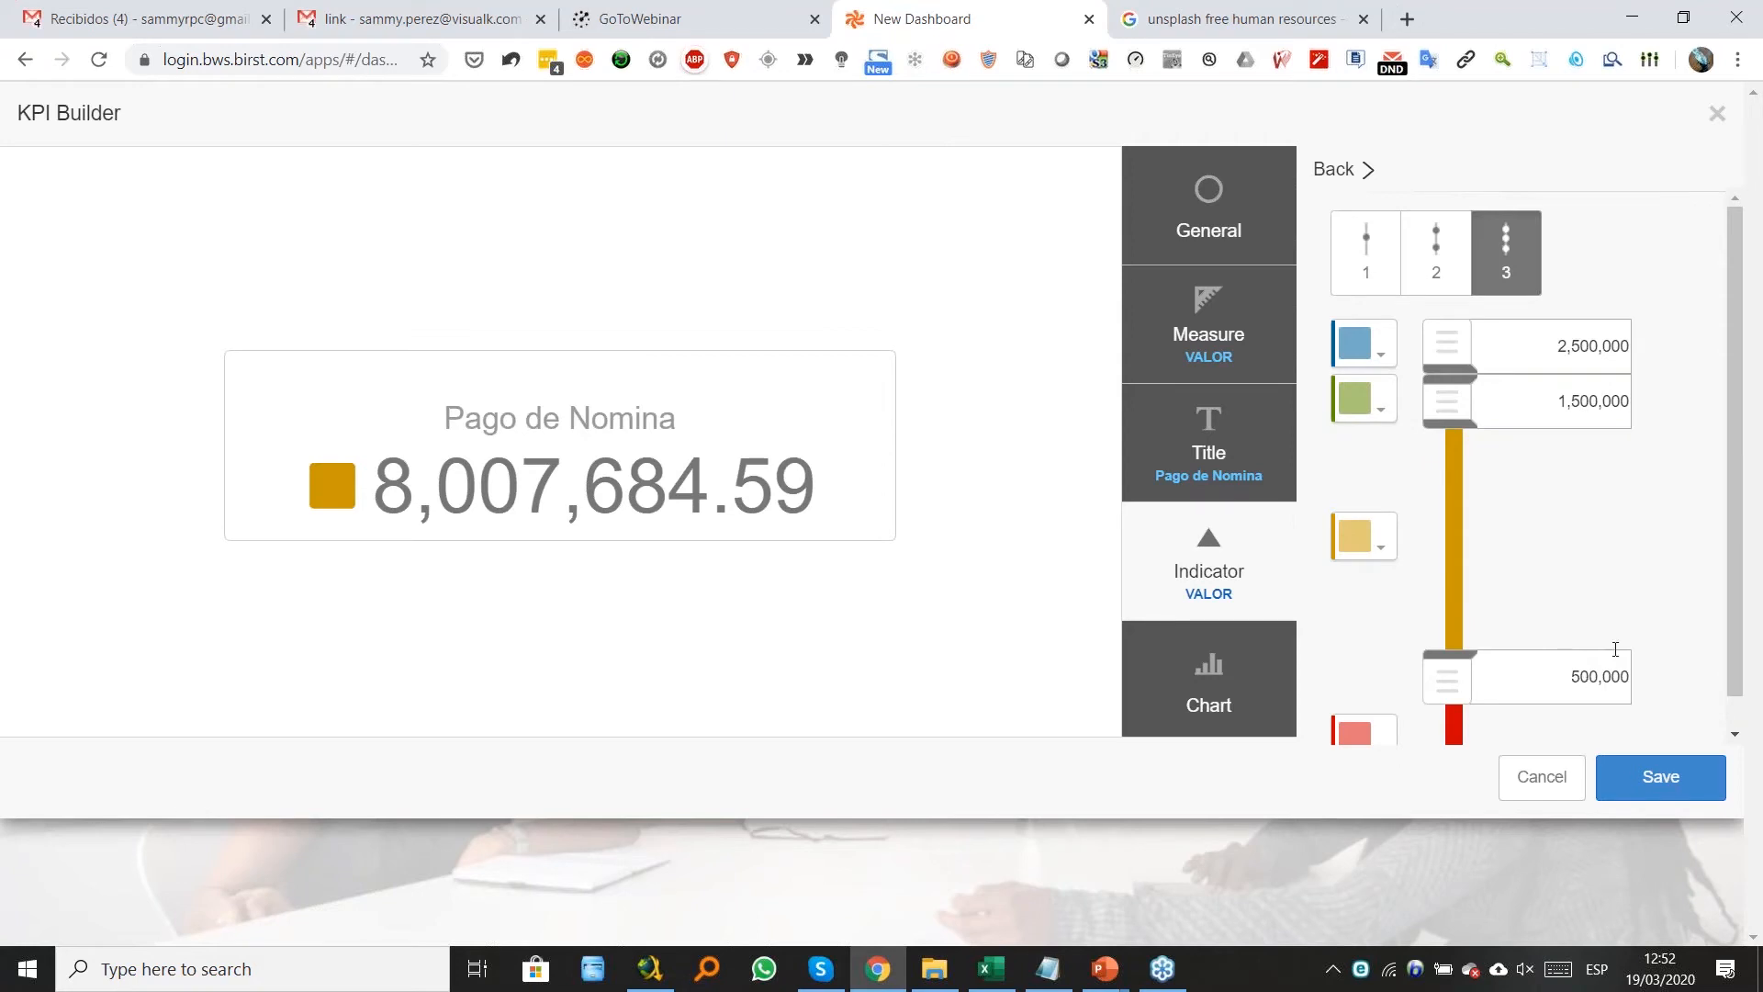
{"action": "left_click", "coordinate": [1616, 570]}
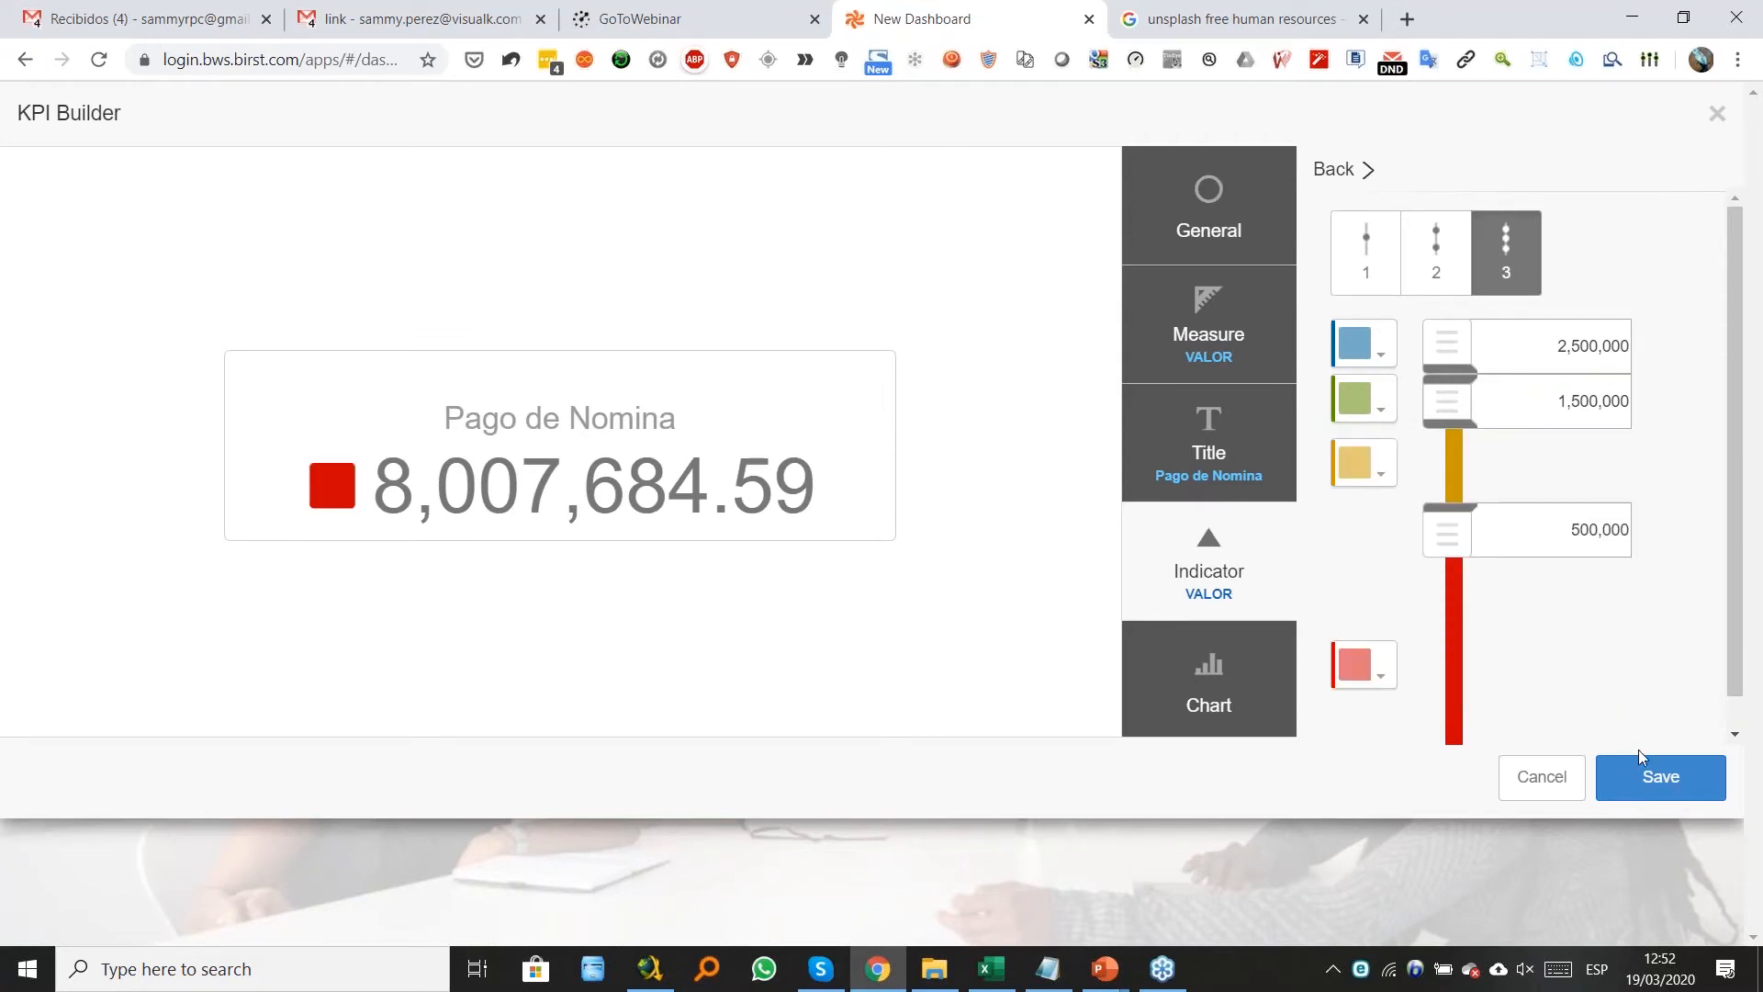
{"action": "left_click", "coordinate": [1641, 776]}
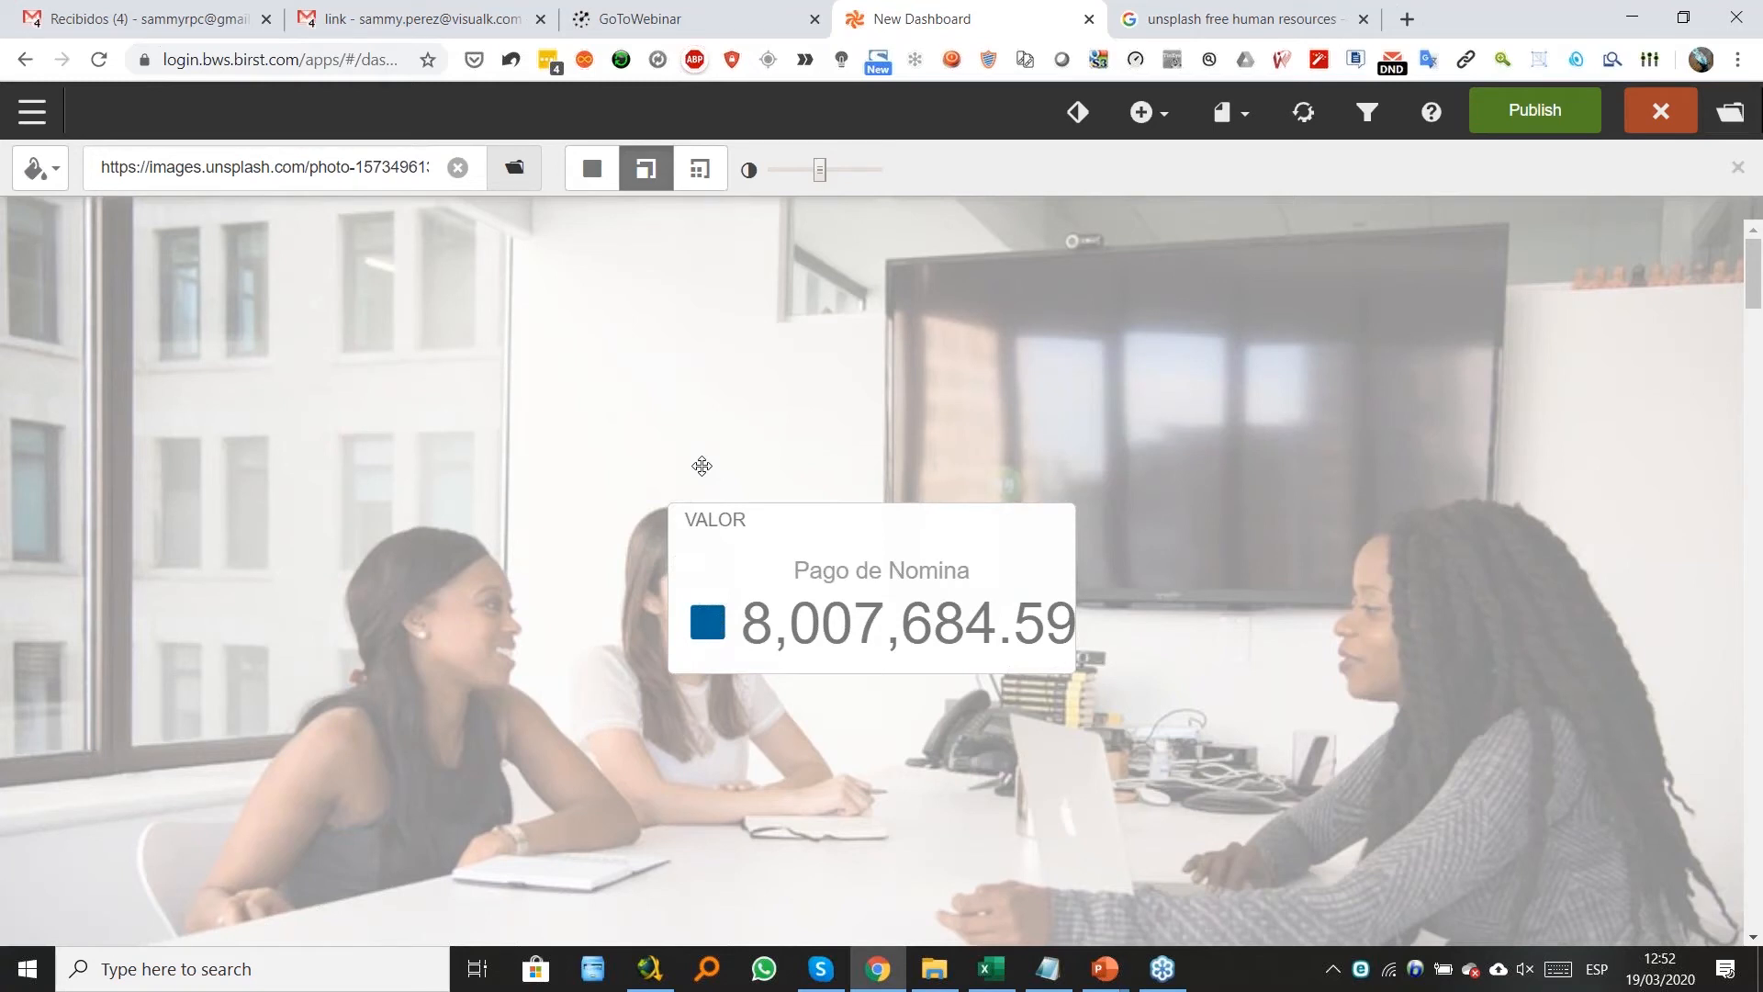
Move the Pago de Nomina KPI to the upper-left area of the dashboard canvas and hide its VALOR header.
{"action": "left_click_drag", "start_coordinate": [701, 466], "coordinate": [271, 258]}
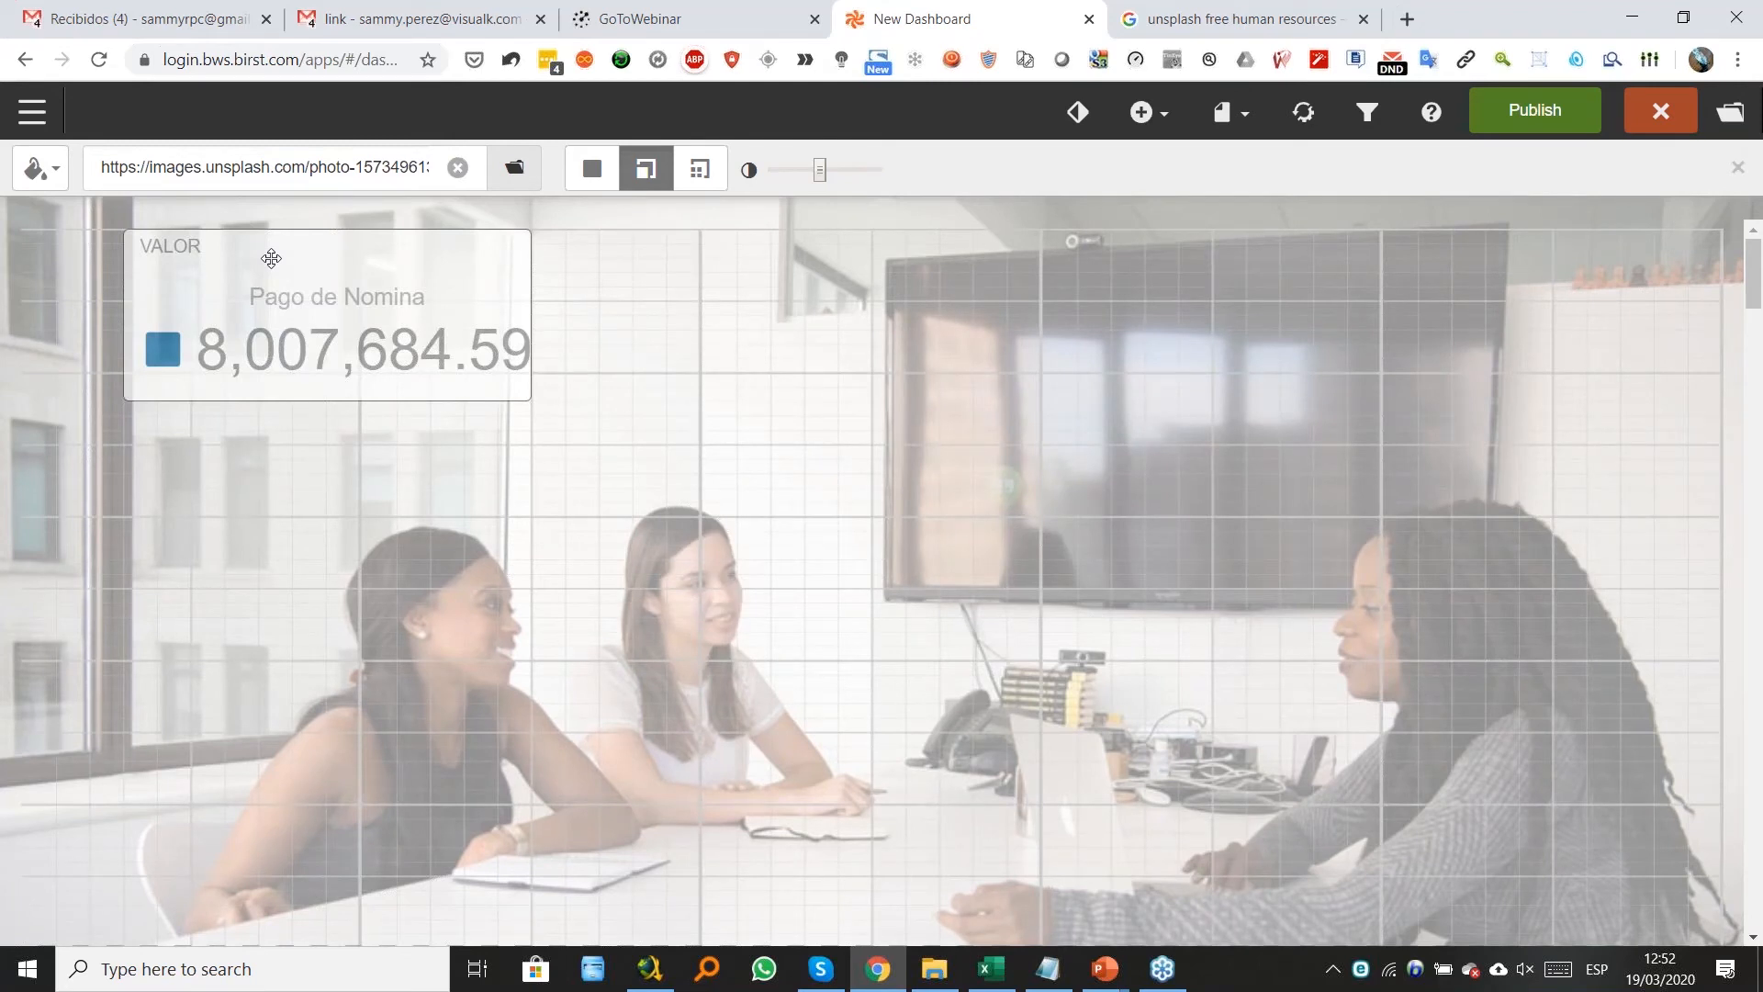
{"action": "left_click_drag", "start_coordinate": [271, 258], "coordinate": [270, 258]}
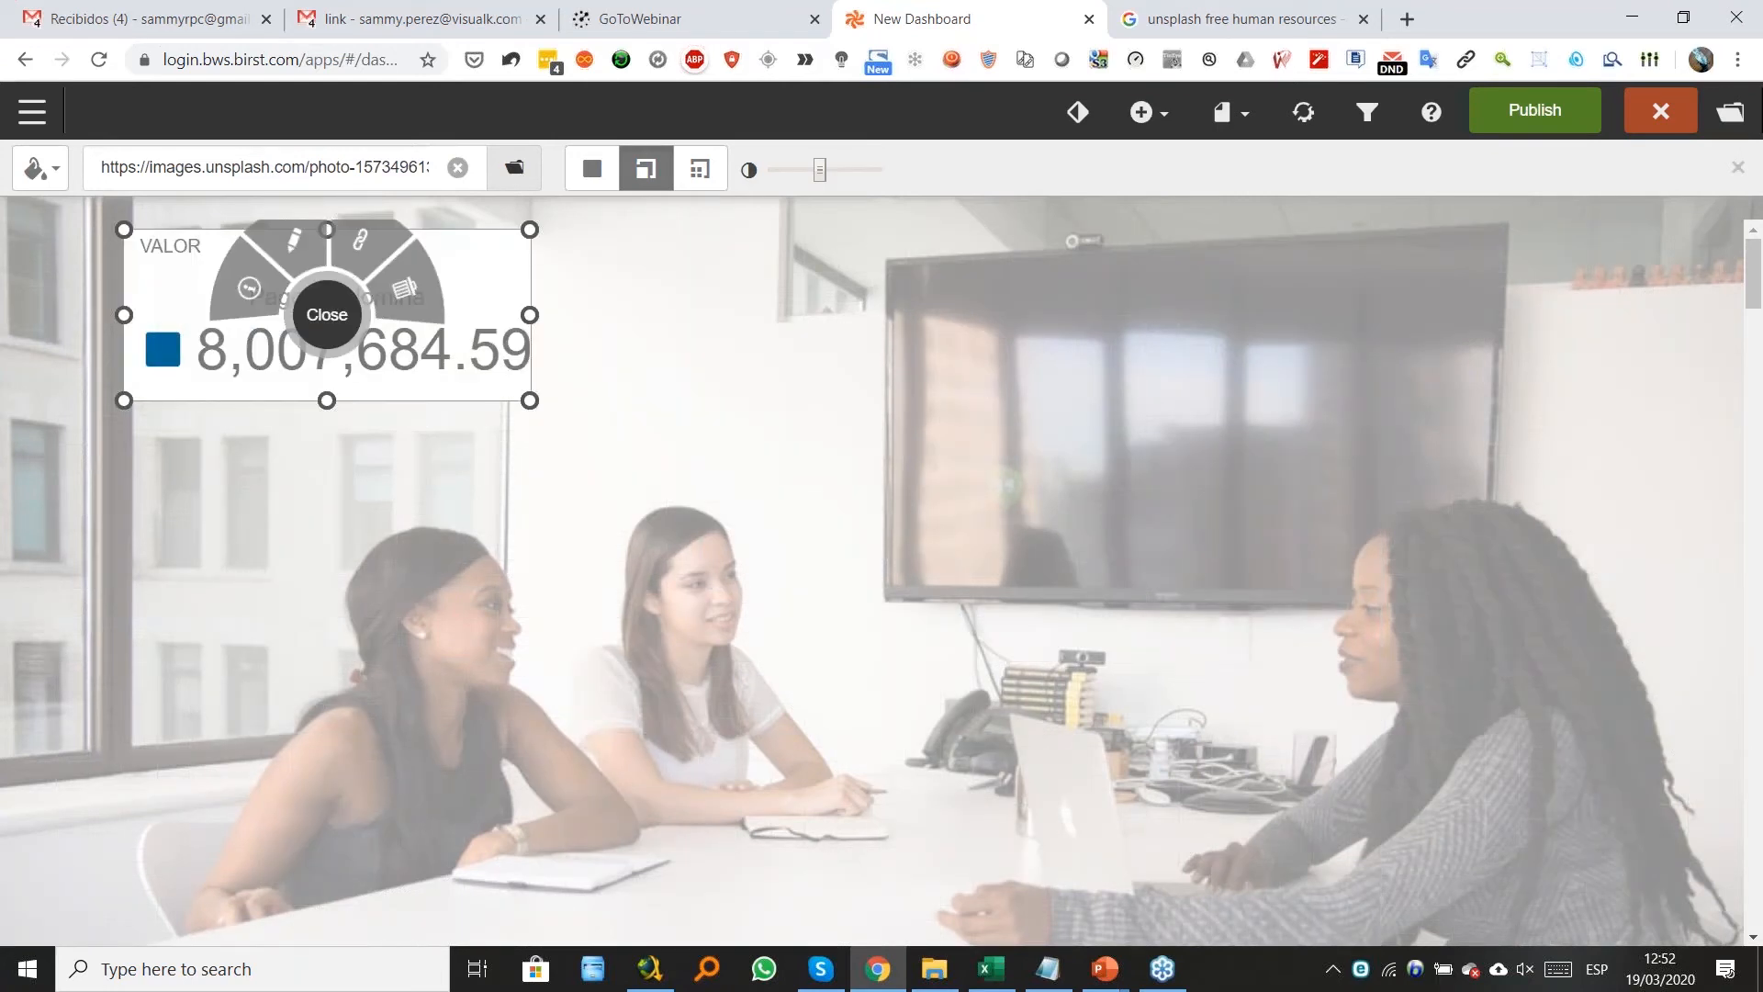
{"action": "left_click", "coordinate": [740, 635]}
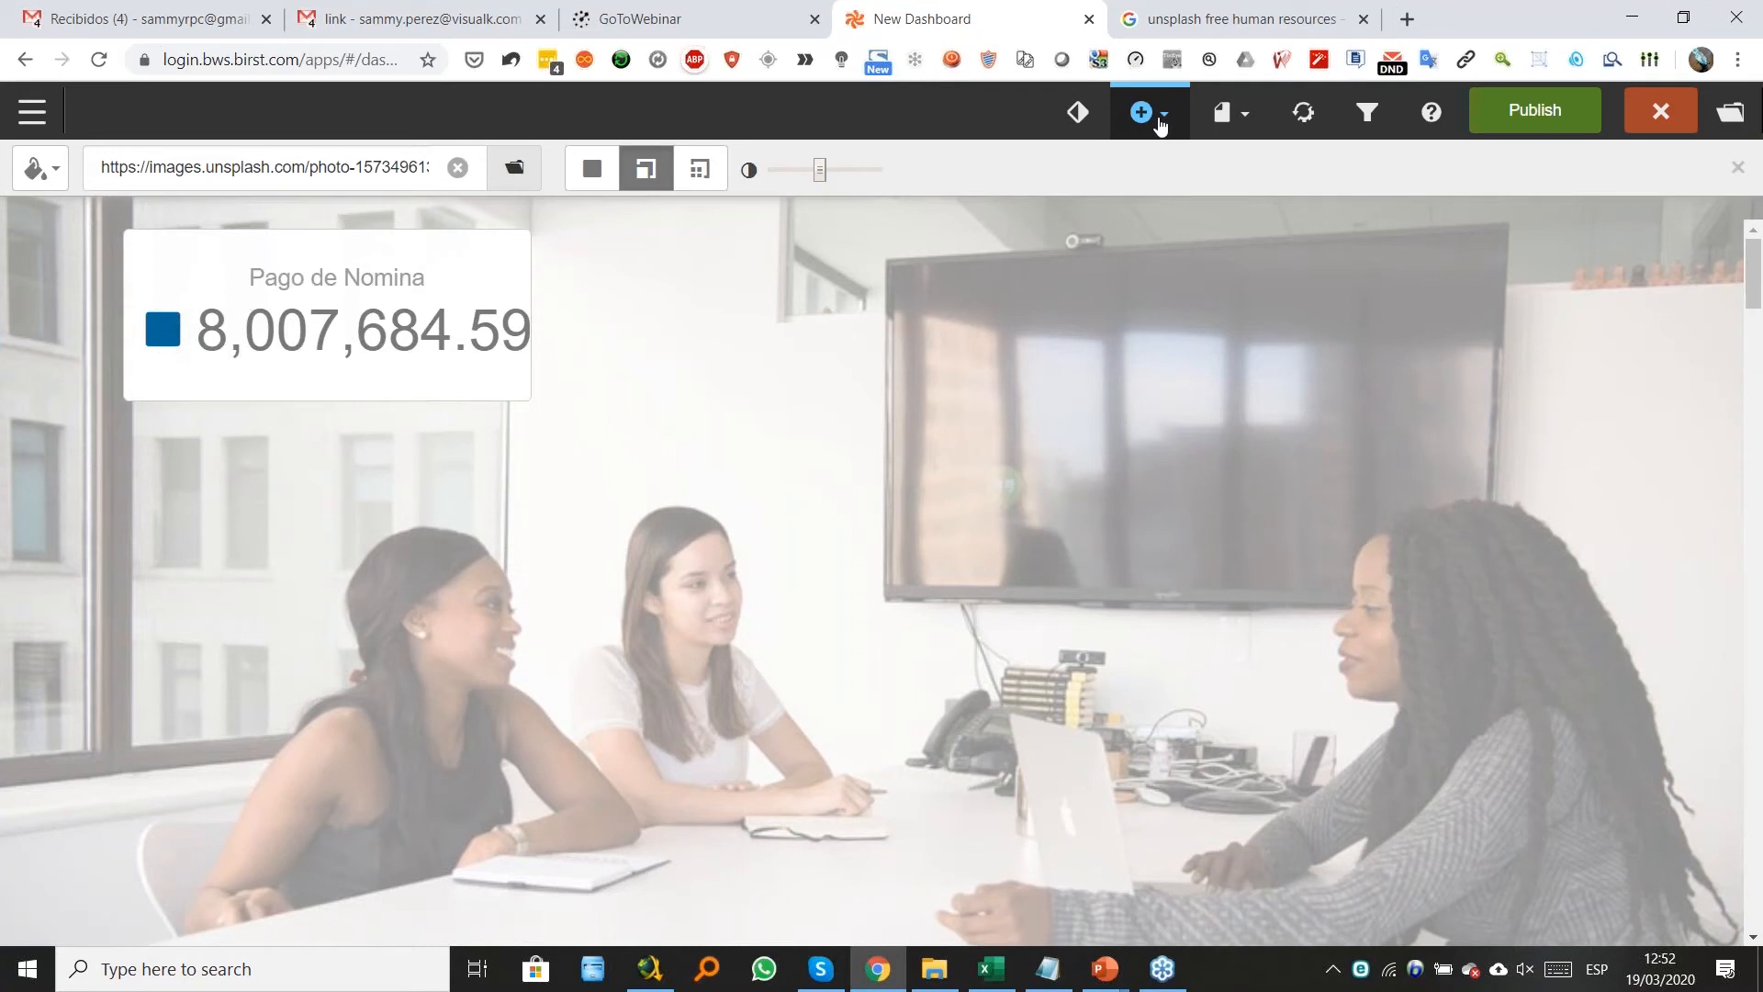
Start a new report for the dashboard and add COD_EMPLEADO from the Default Subject Area as its measure.
{"action": "left_click", "coordinate": [1160, 120]}
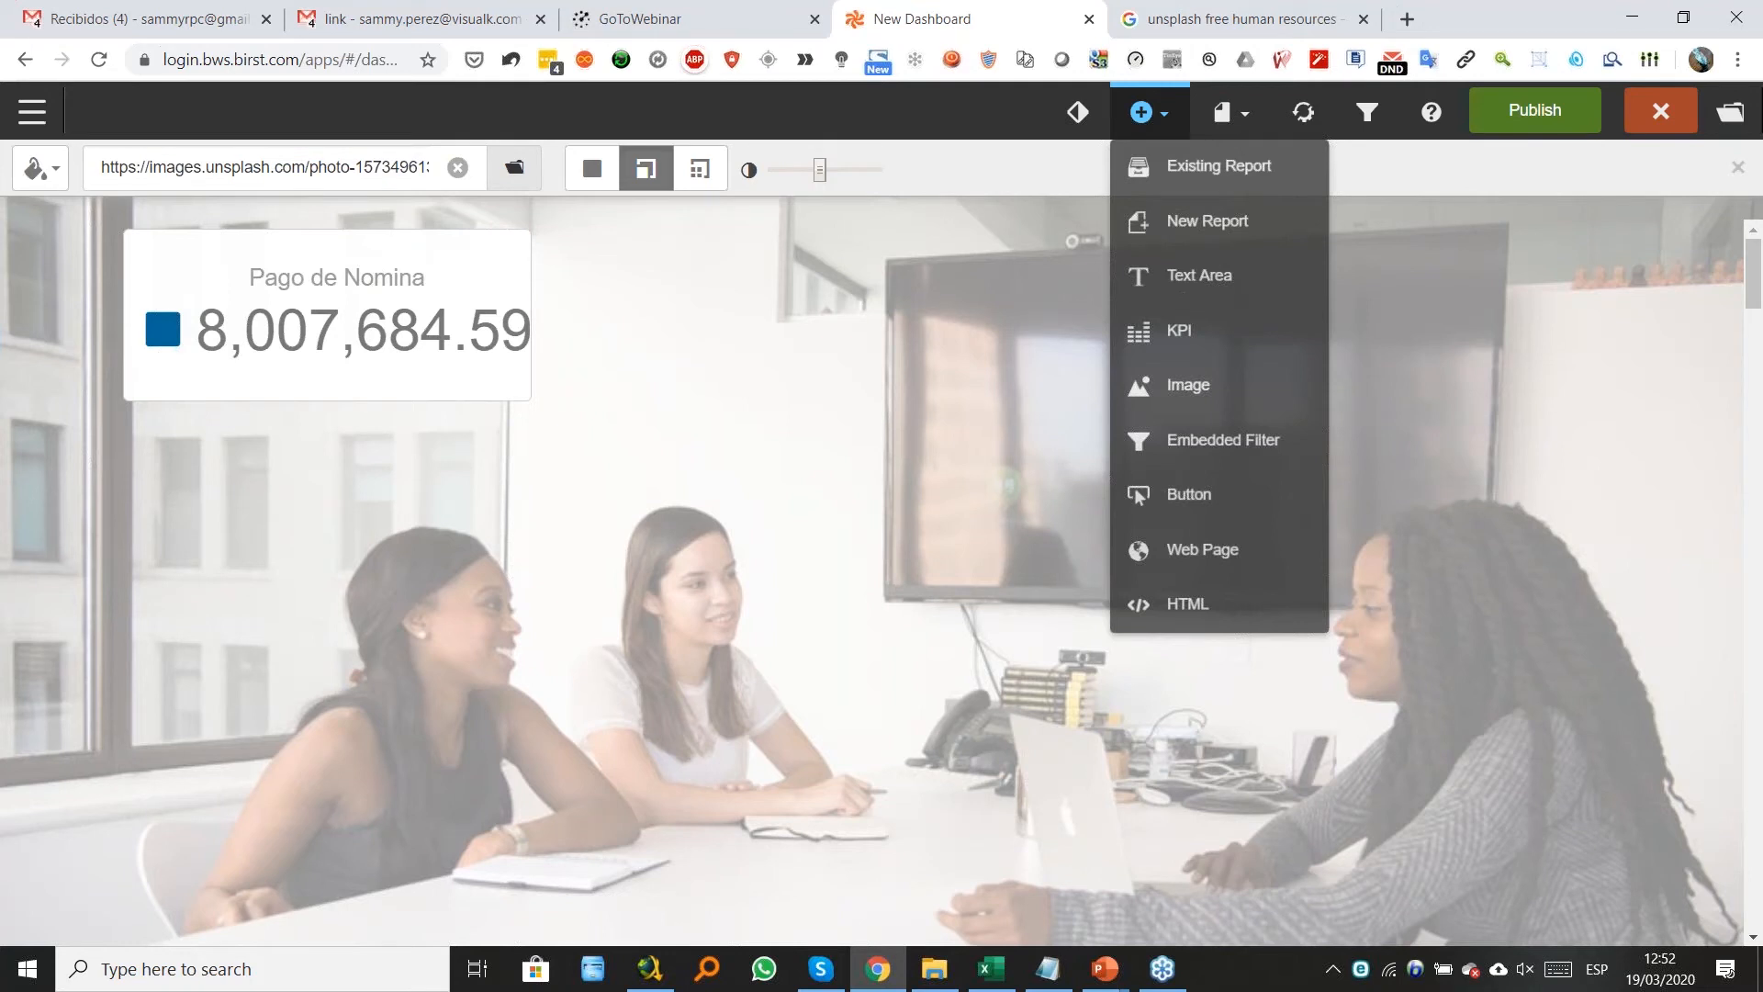
{"action": "left_click", "coordinate": [1207, 222]}
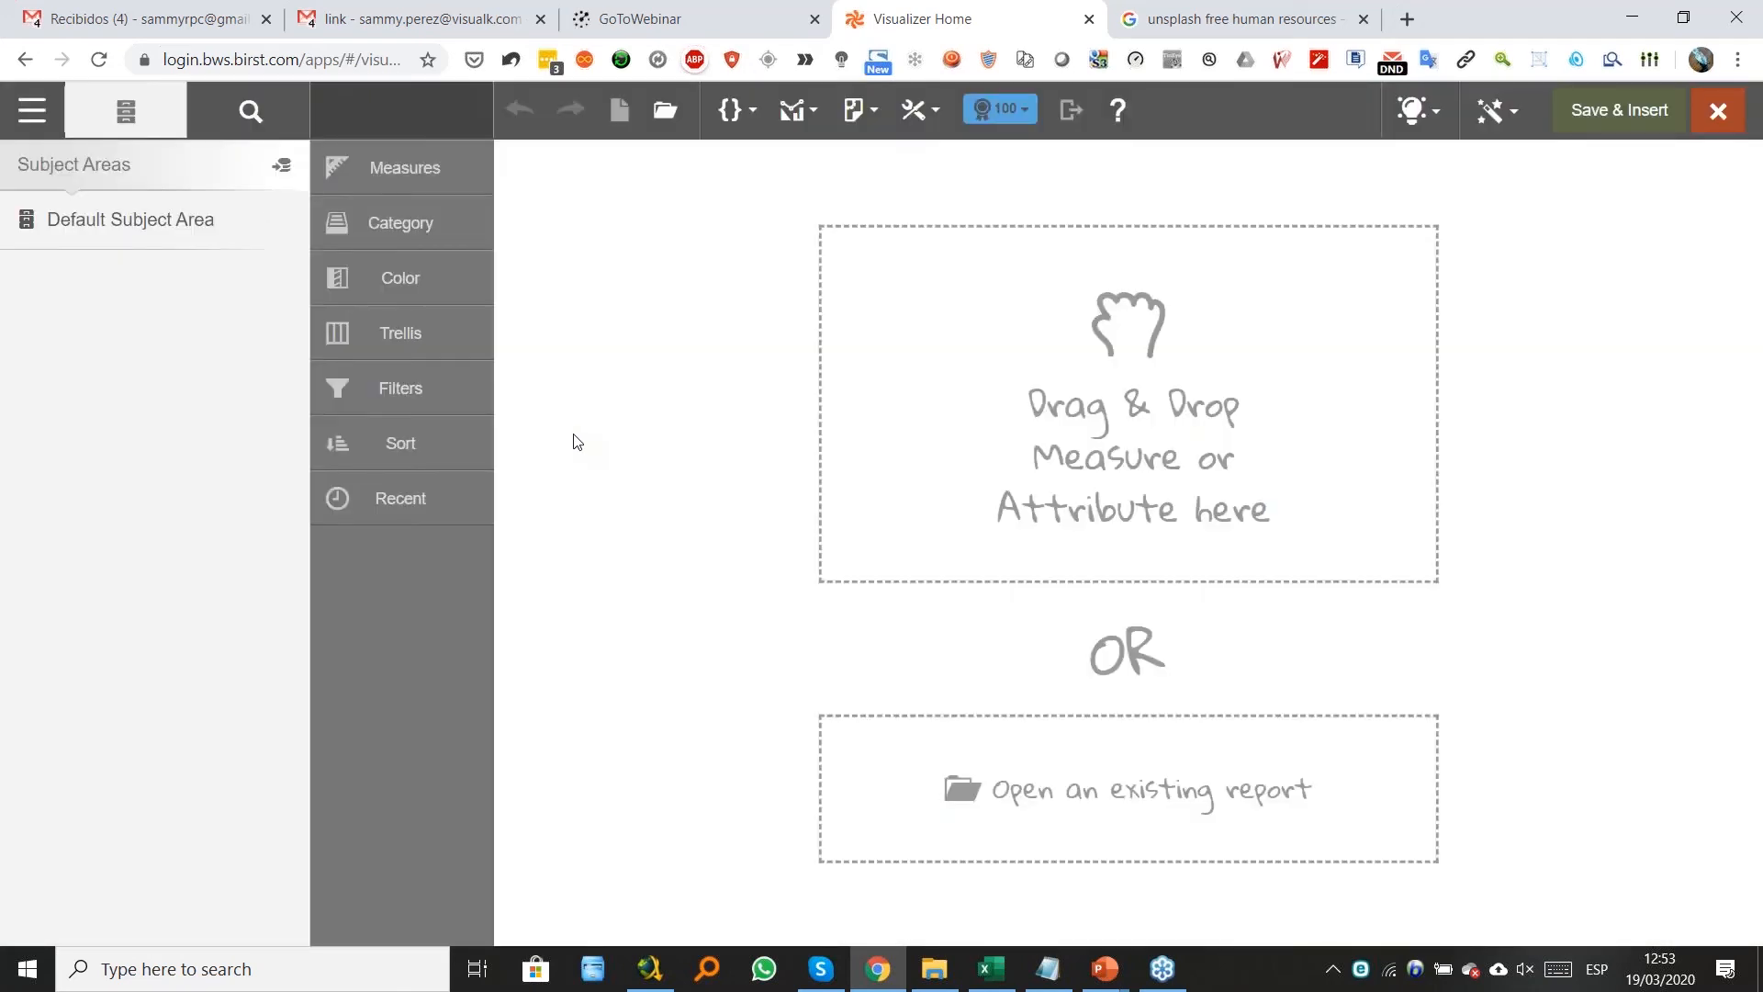
{"action": "left_click", "coordinate": [123, 240]}
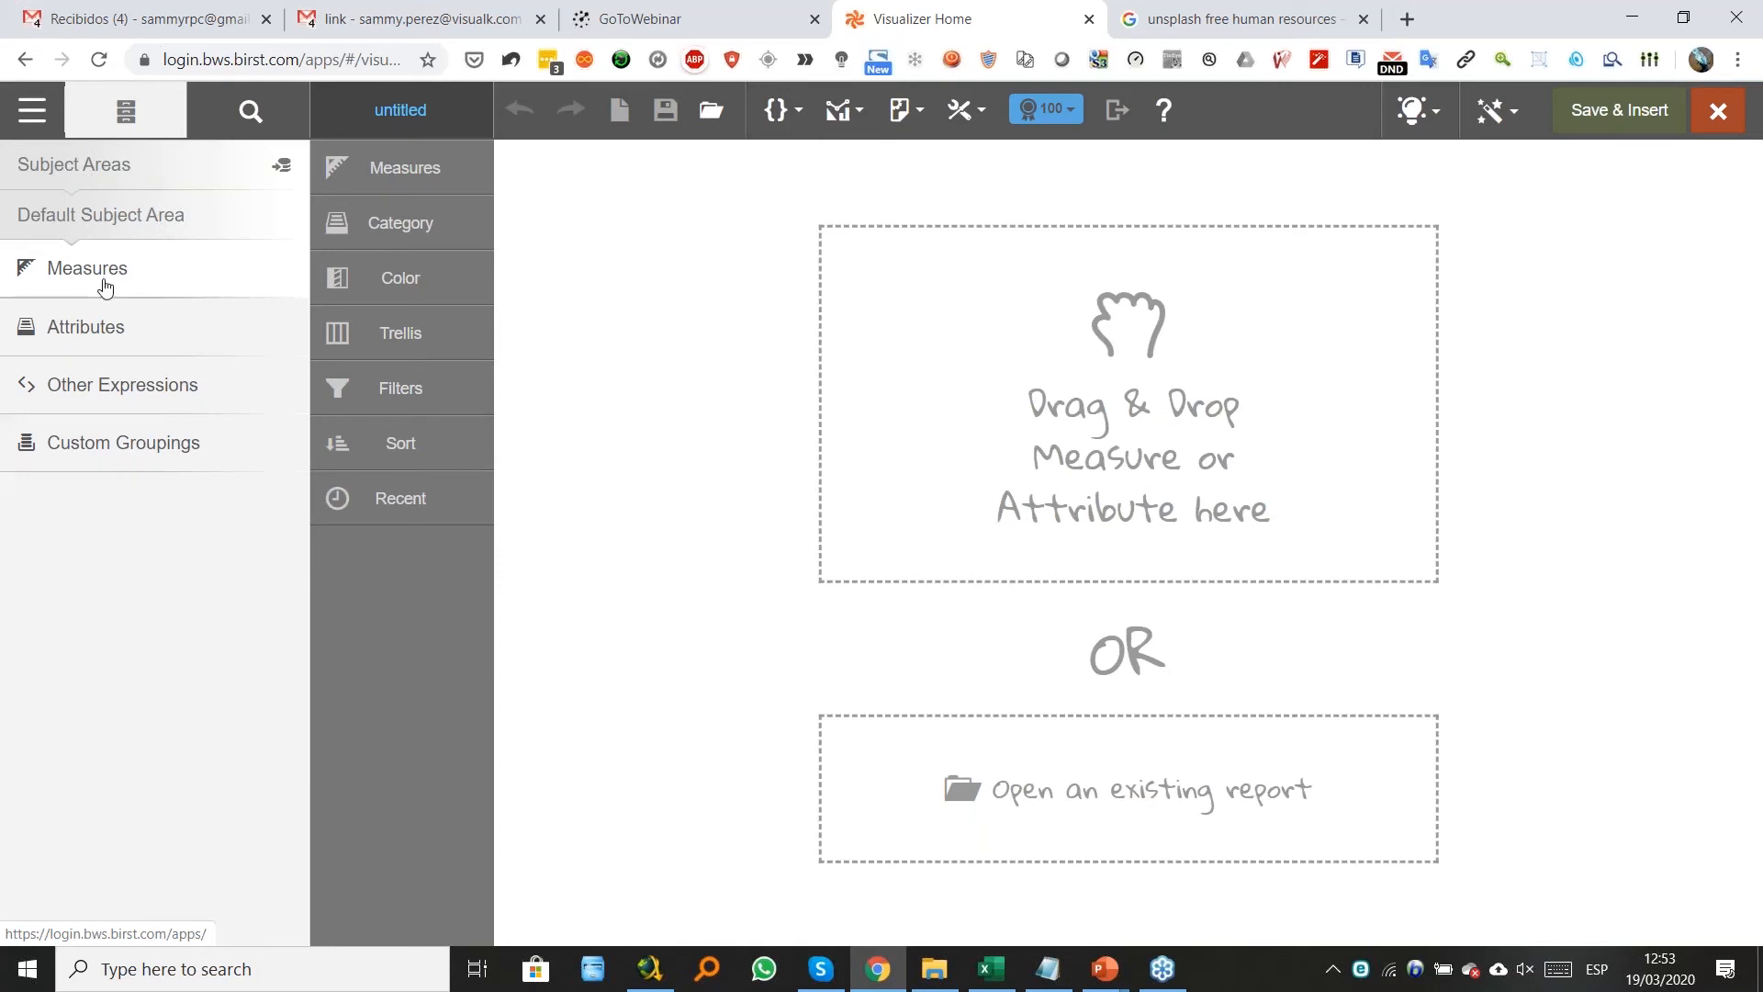
{"action": "left_click", "coordinate": [59, 287]}
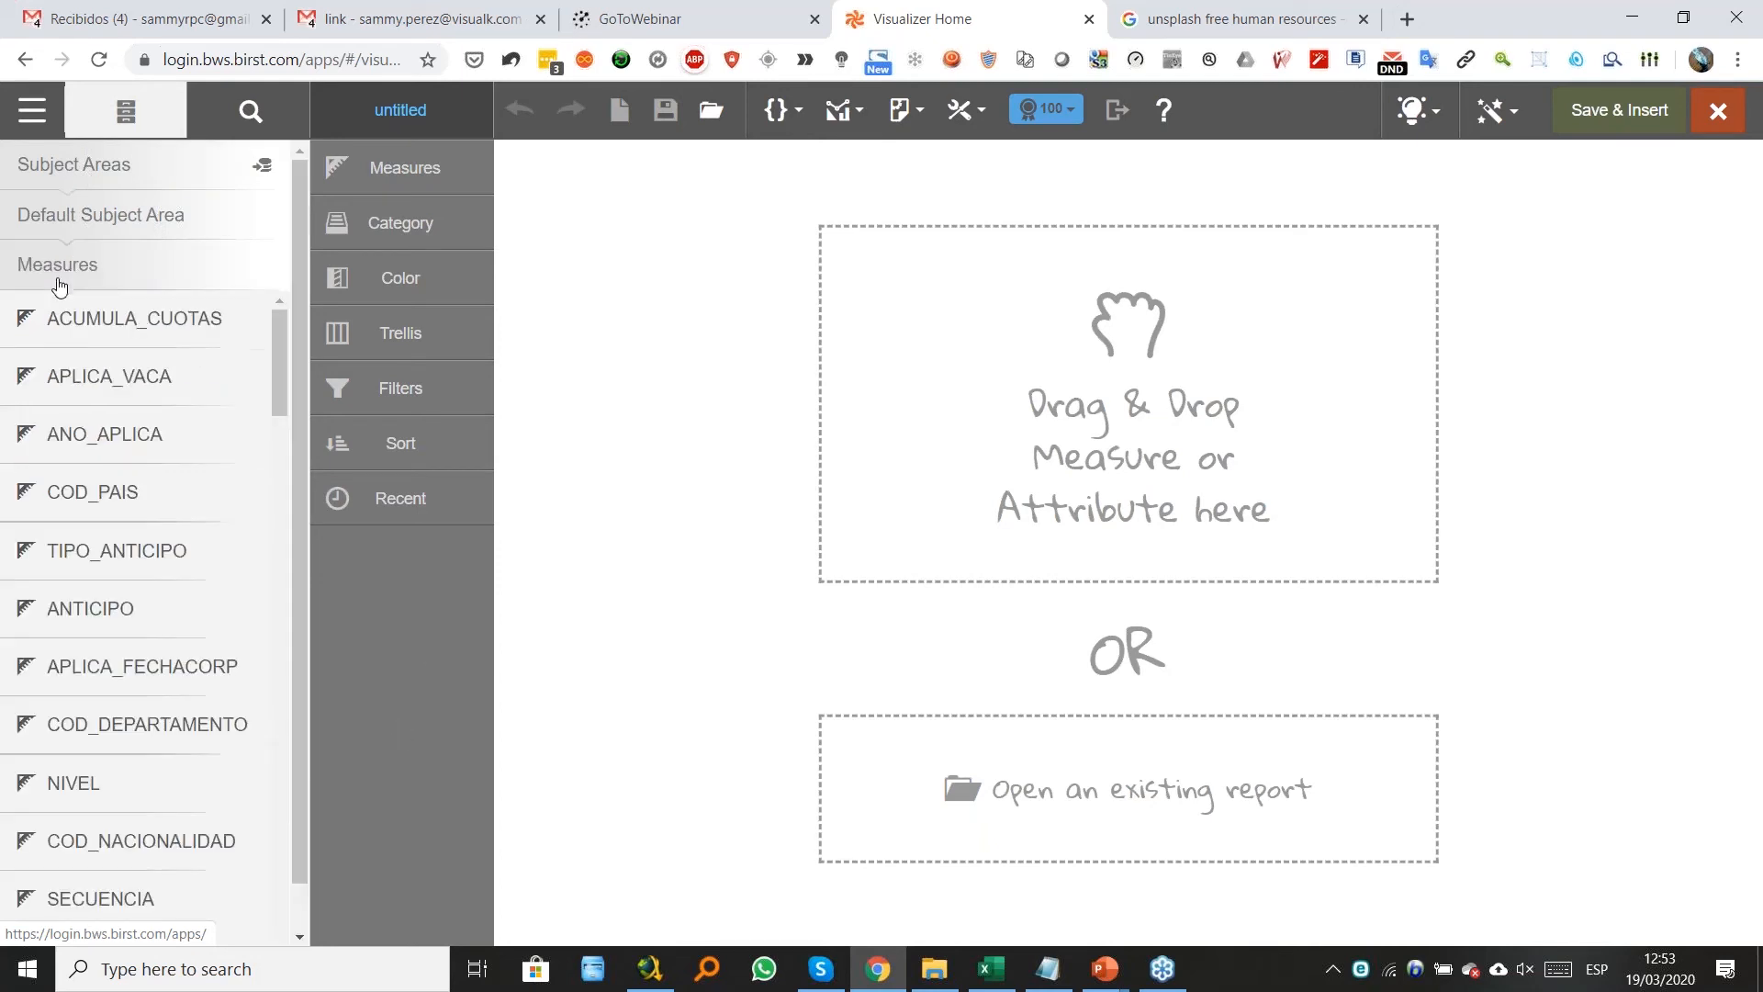
{"action": "left_click_drag", "start_coordinate": [294, 373], "coordinate": [298, 881]}
{"action": "left_click_drag", "start_coordinate": [134, 719], "coordinate": [384, 188]}
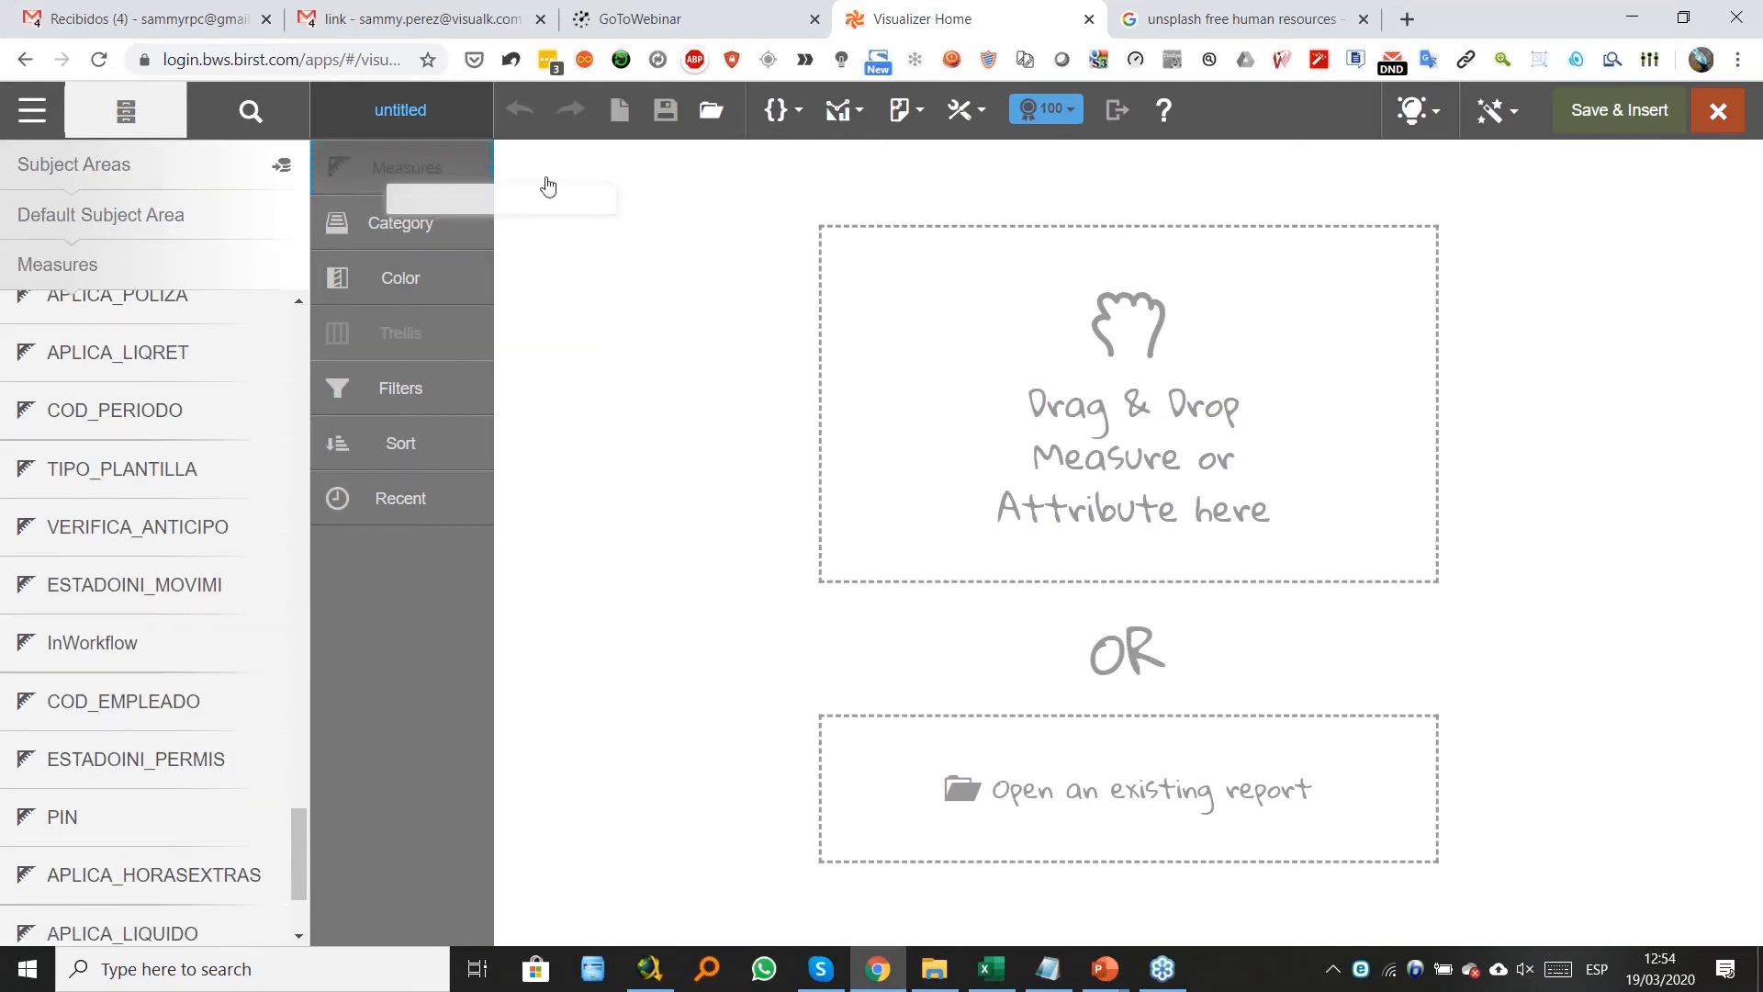
{"action": "left_click_drag", "start_coordinate": [1389, 163], "coordinate": [394, 228]}
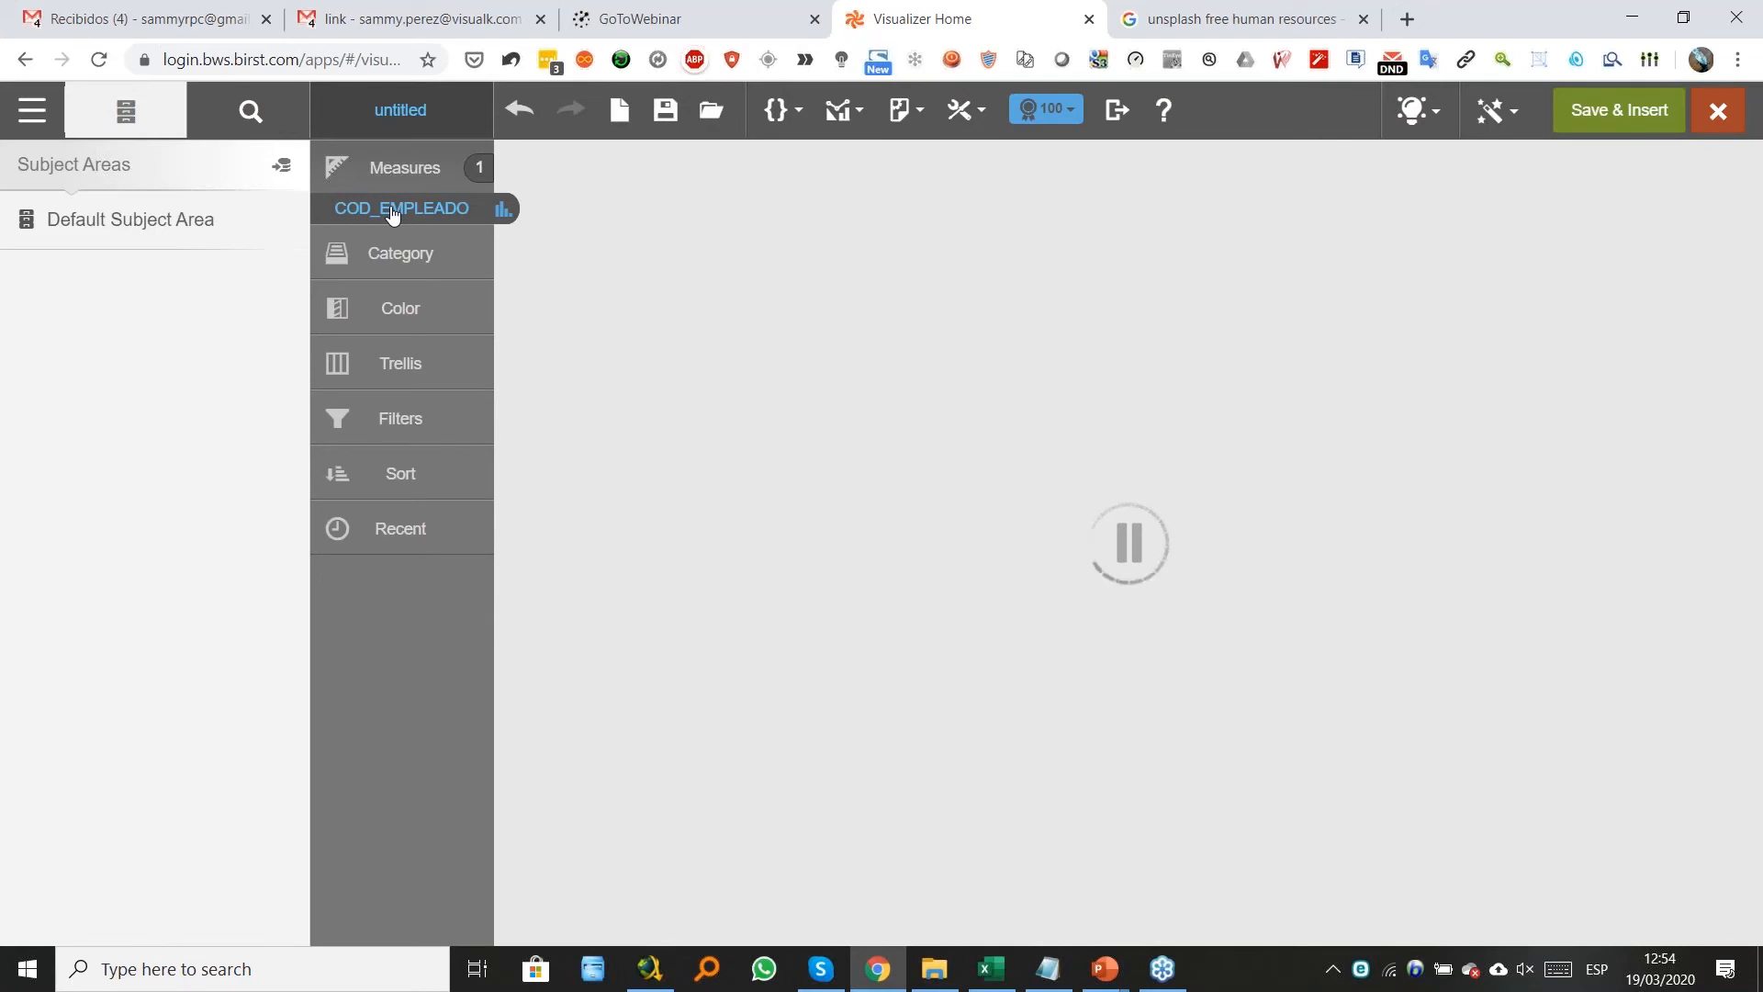
Check the aggregation, date type and time series options of the COD_EMPLEADO measure.
{"action": "left_click", "coordinate": [392, 210]}
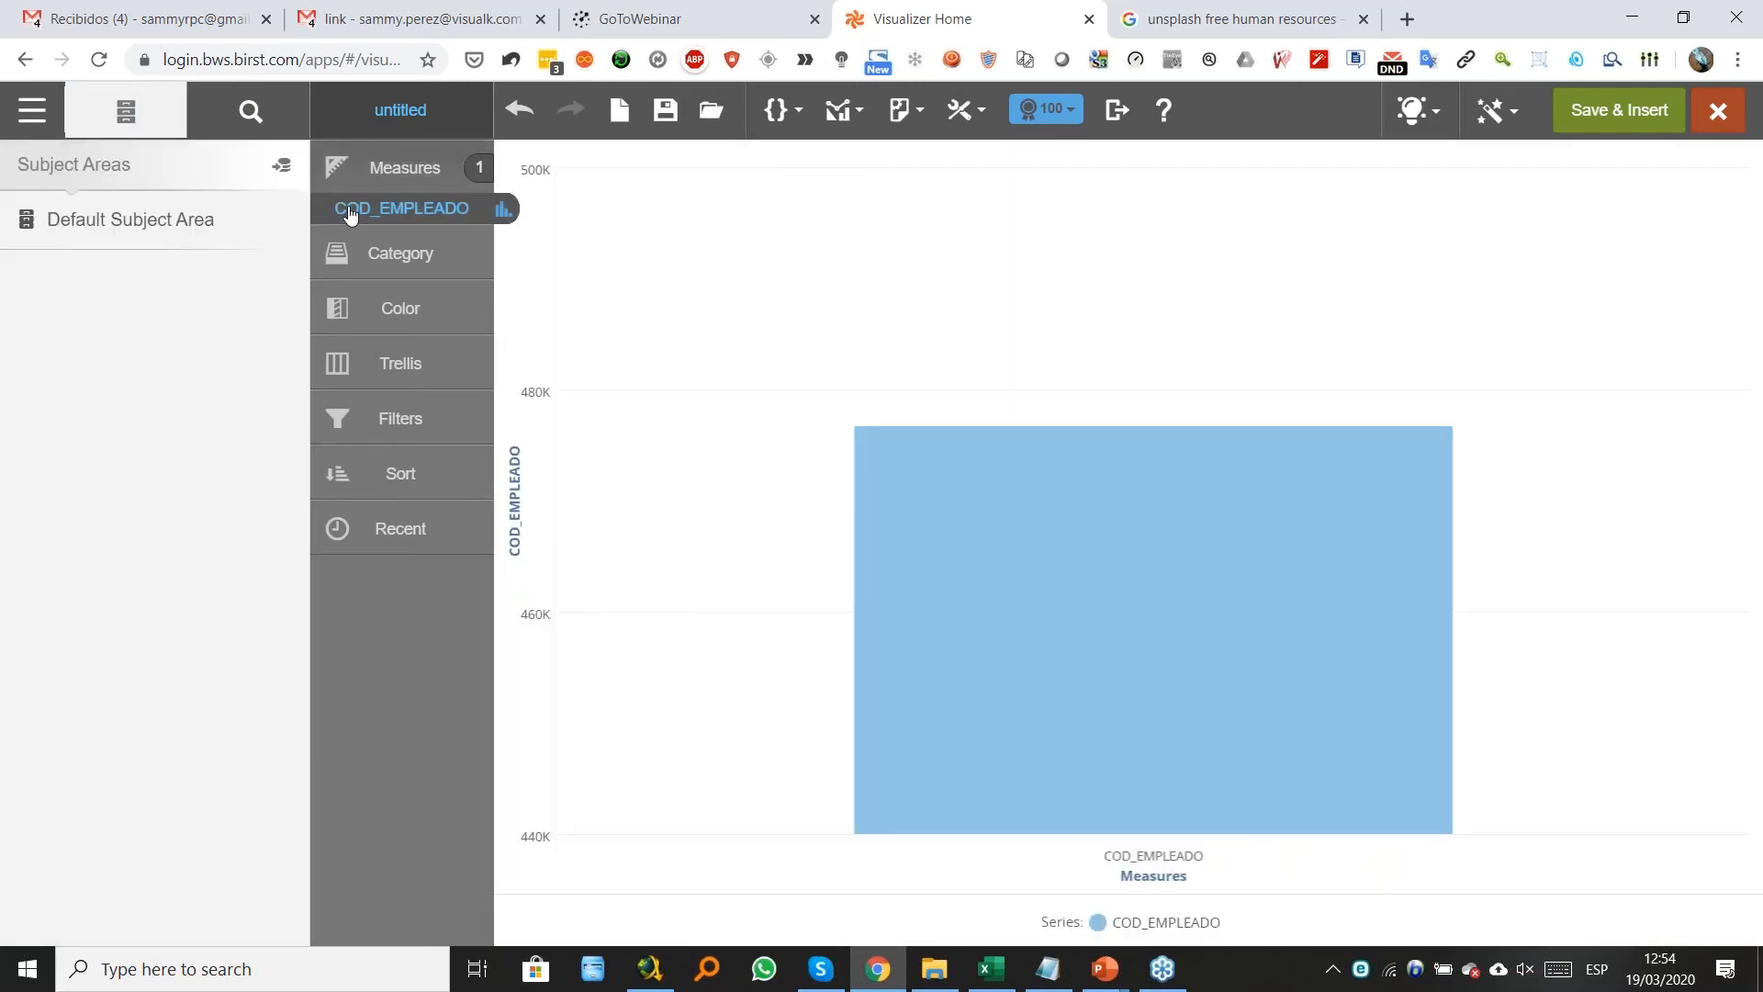
{"action": "left_click", "coordinate": [350, 211]}
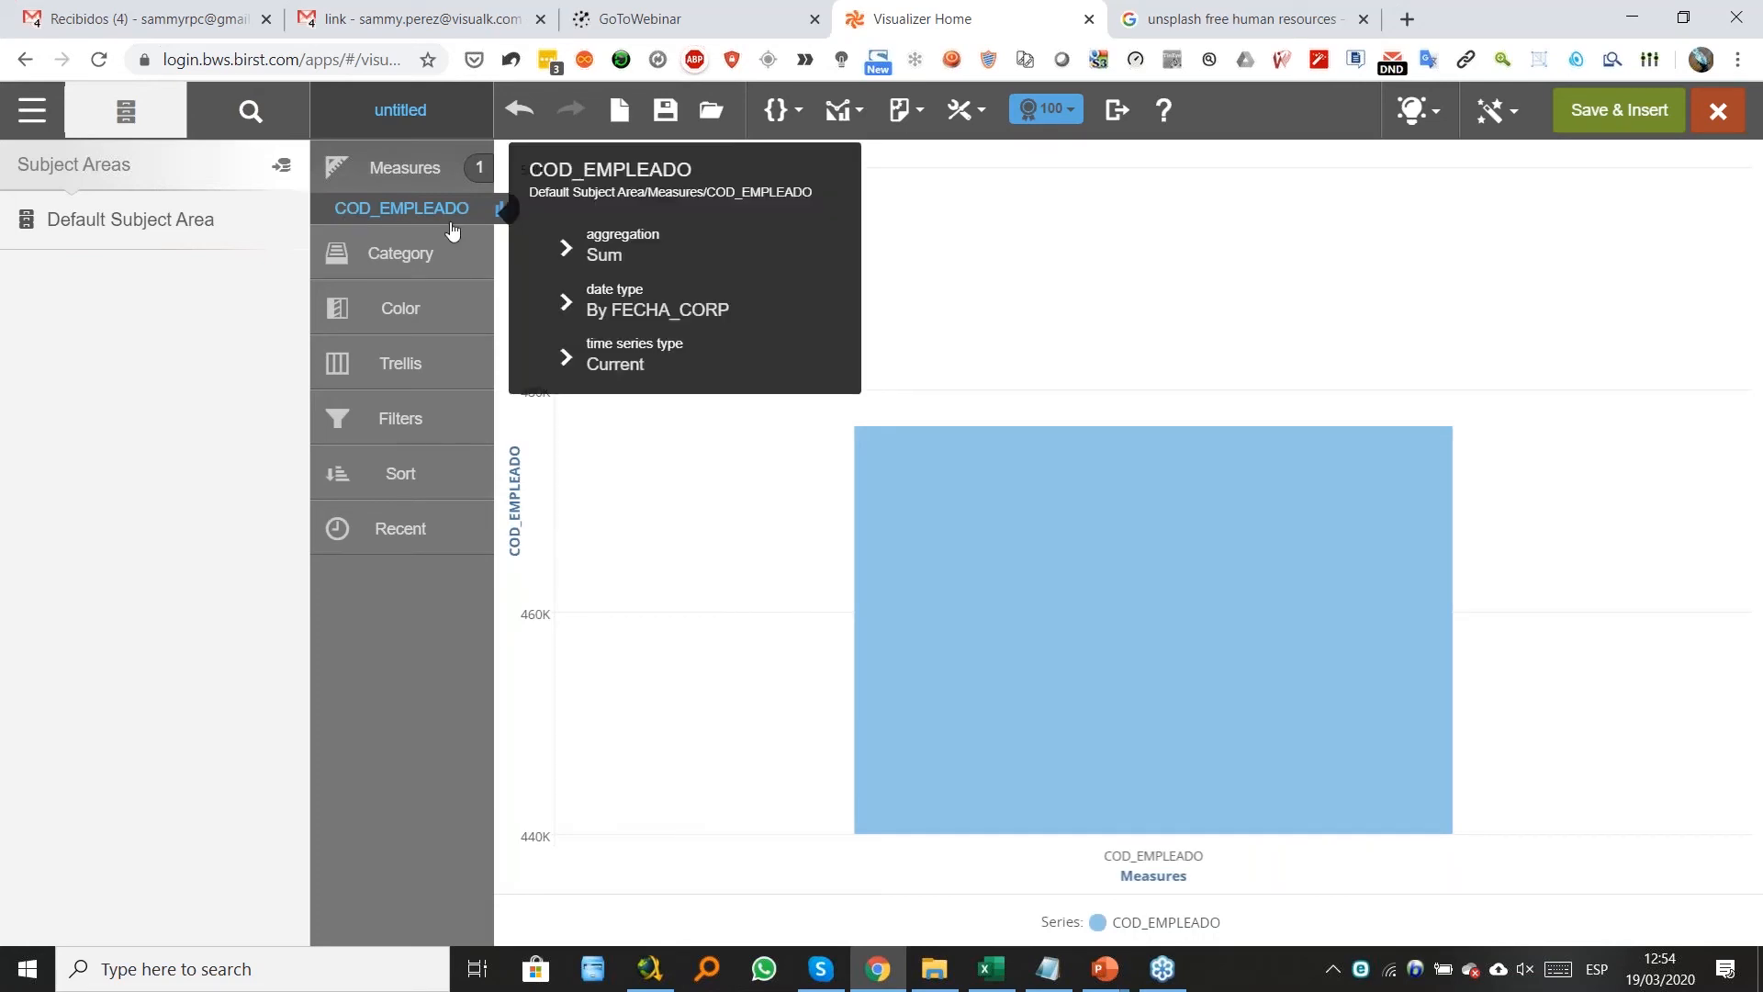
{"action": "left_click", "coordinate": [409, 214]}
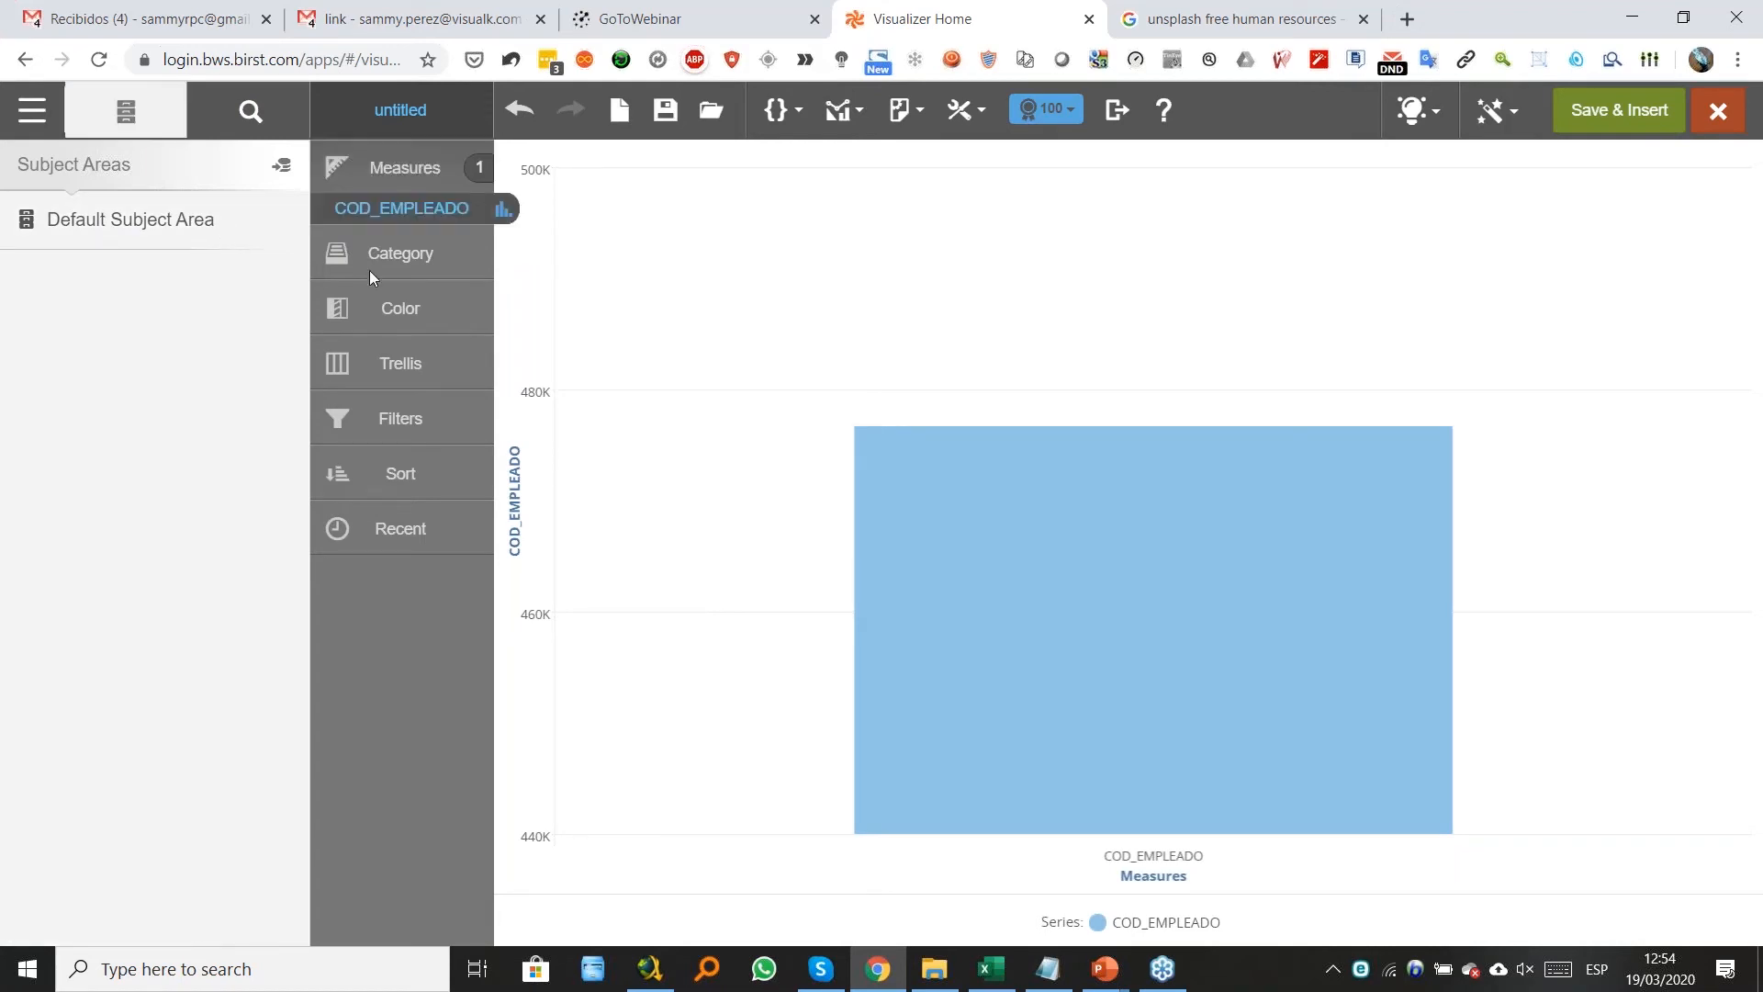
Change the aggregation of the COD_EMPLEADO measure to Count.
{"action": "left_click", "coordinate": [374, 214]}
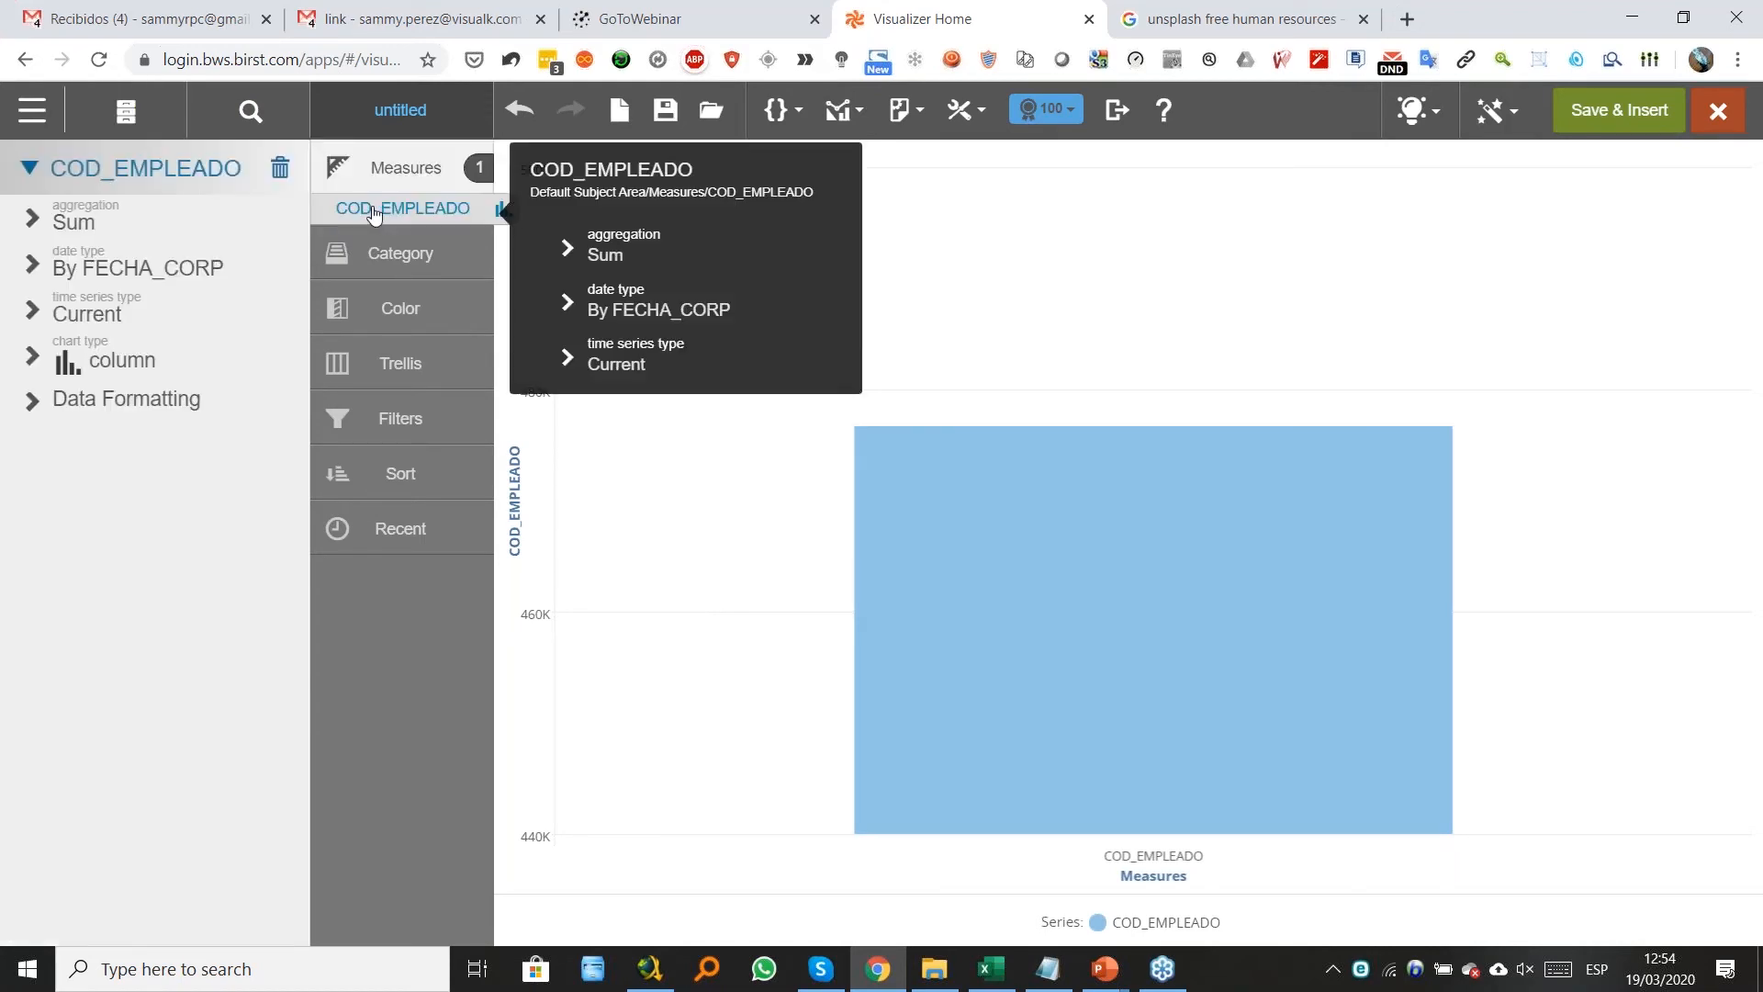
{"action": "left_click", "coordinate": [35, 225]}
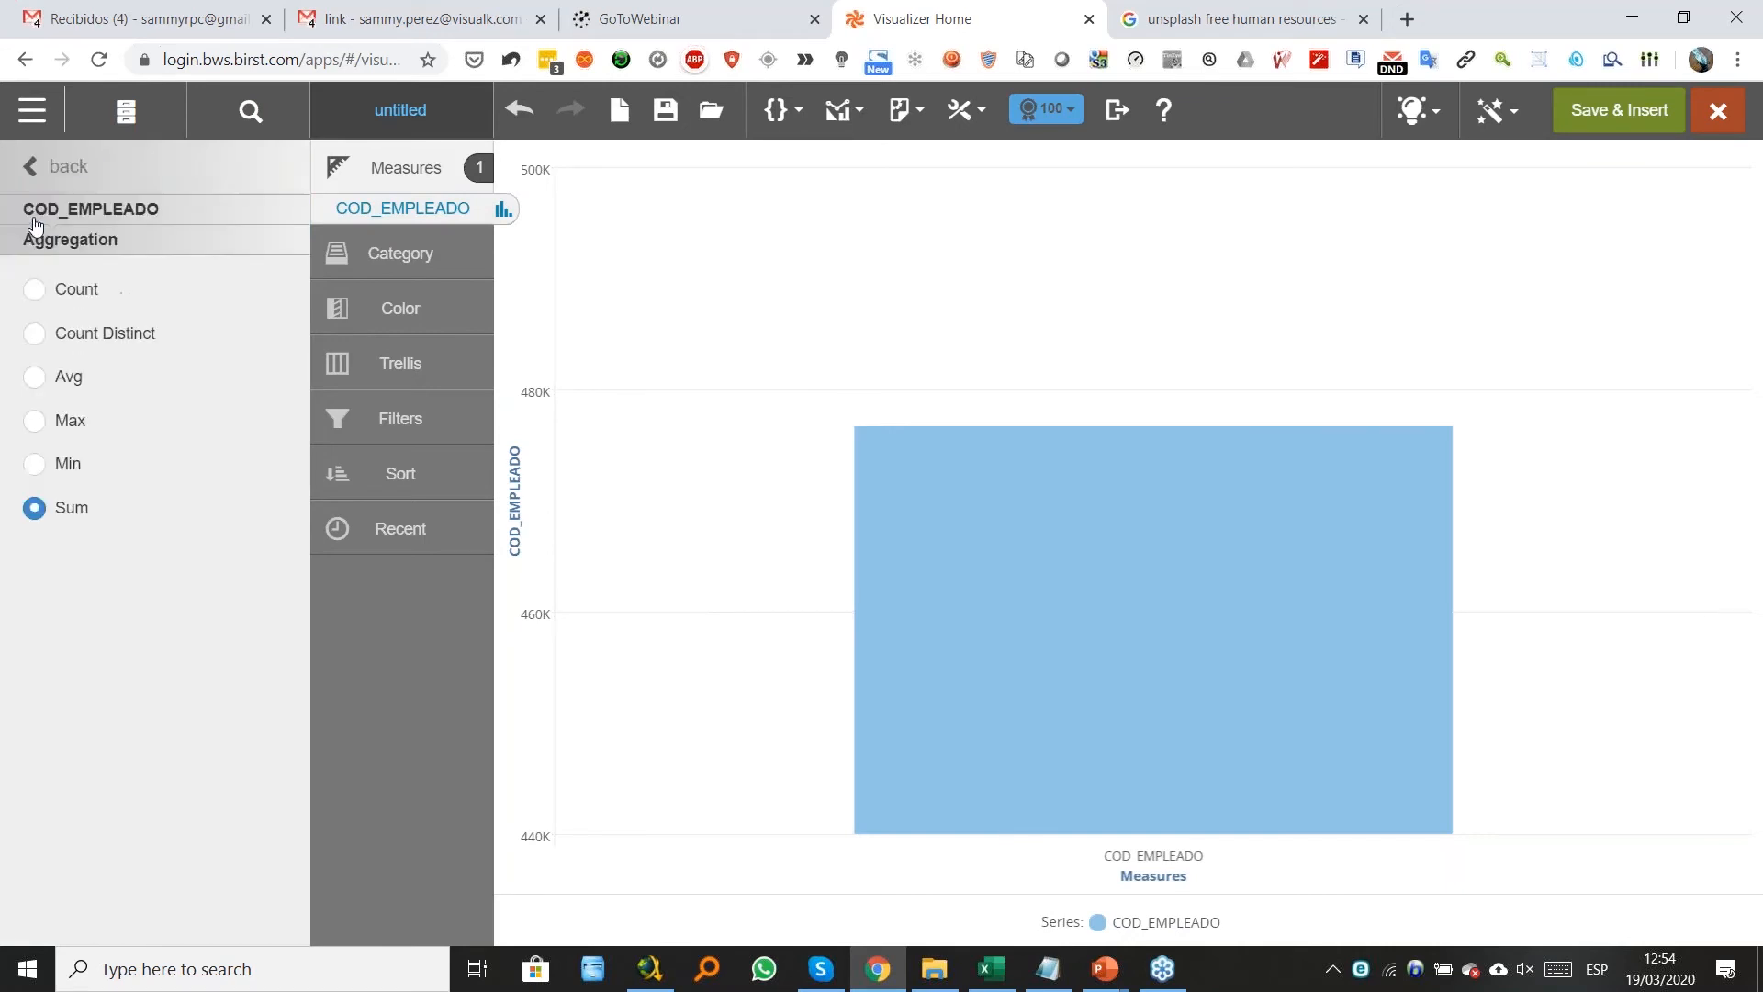
{"action": "left_click", "coordinate": [36, 292]}
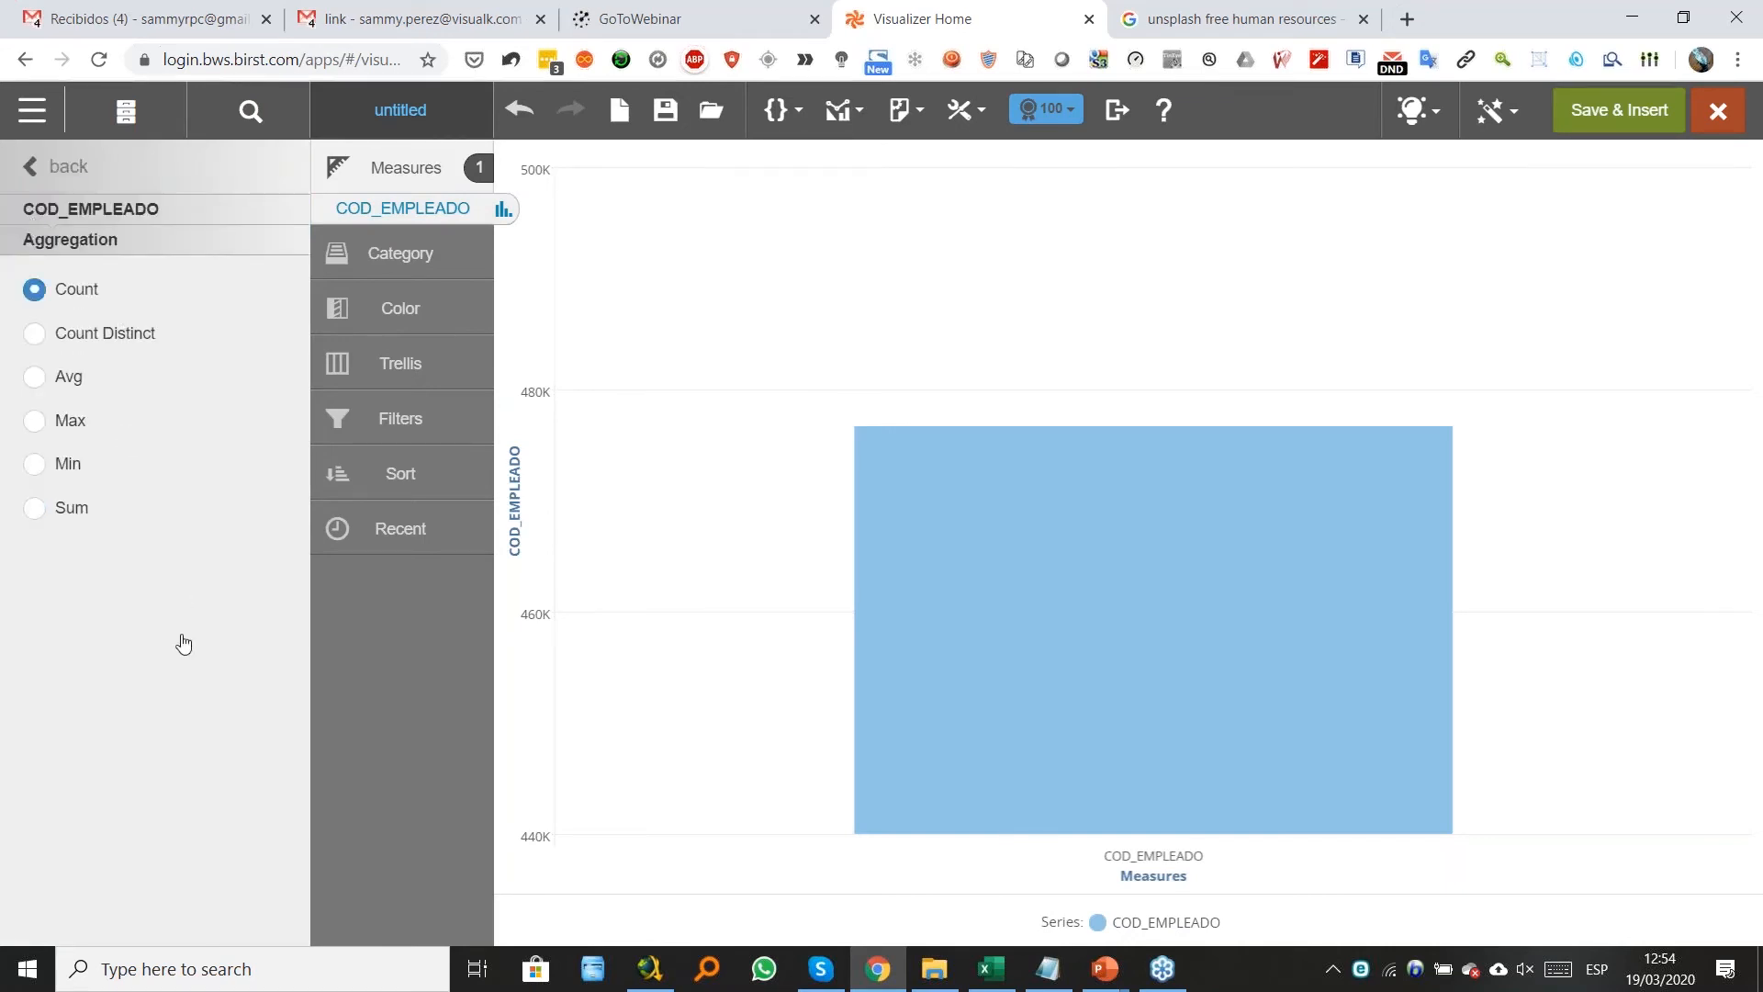
{"action": "left_click", "coordinate": [401, 215]}
{"action": "left_click", "coordinate": [401, 216]}
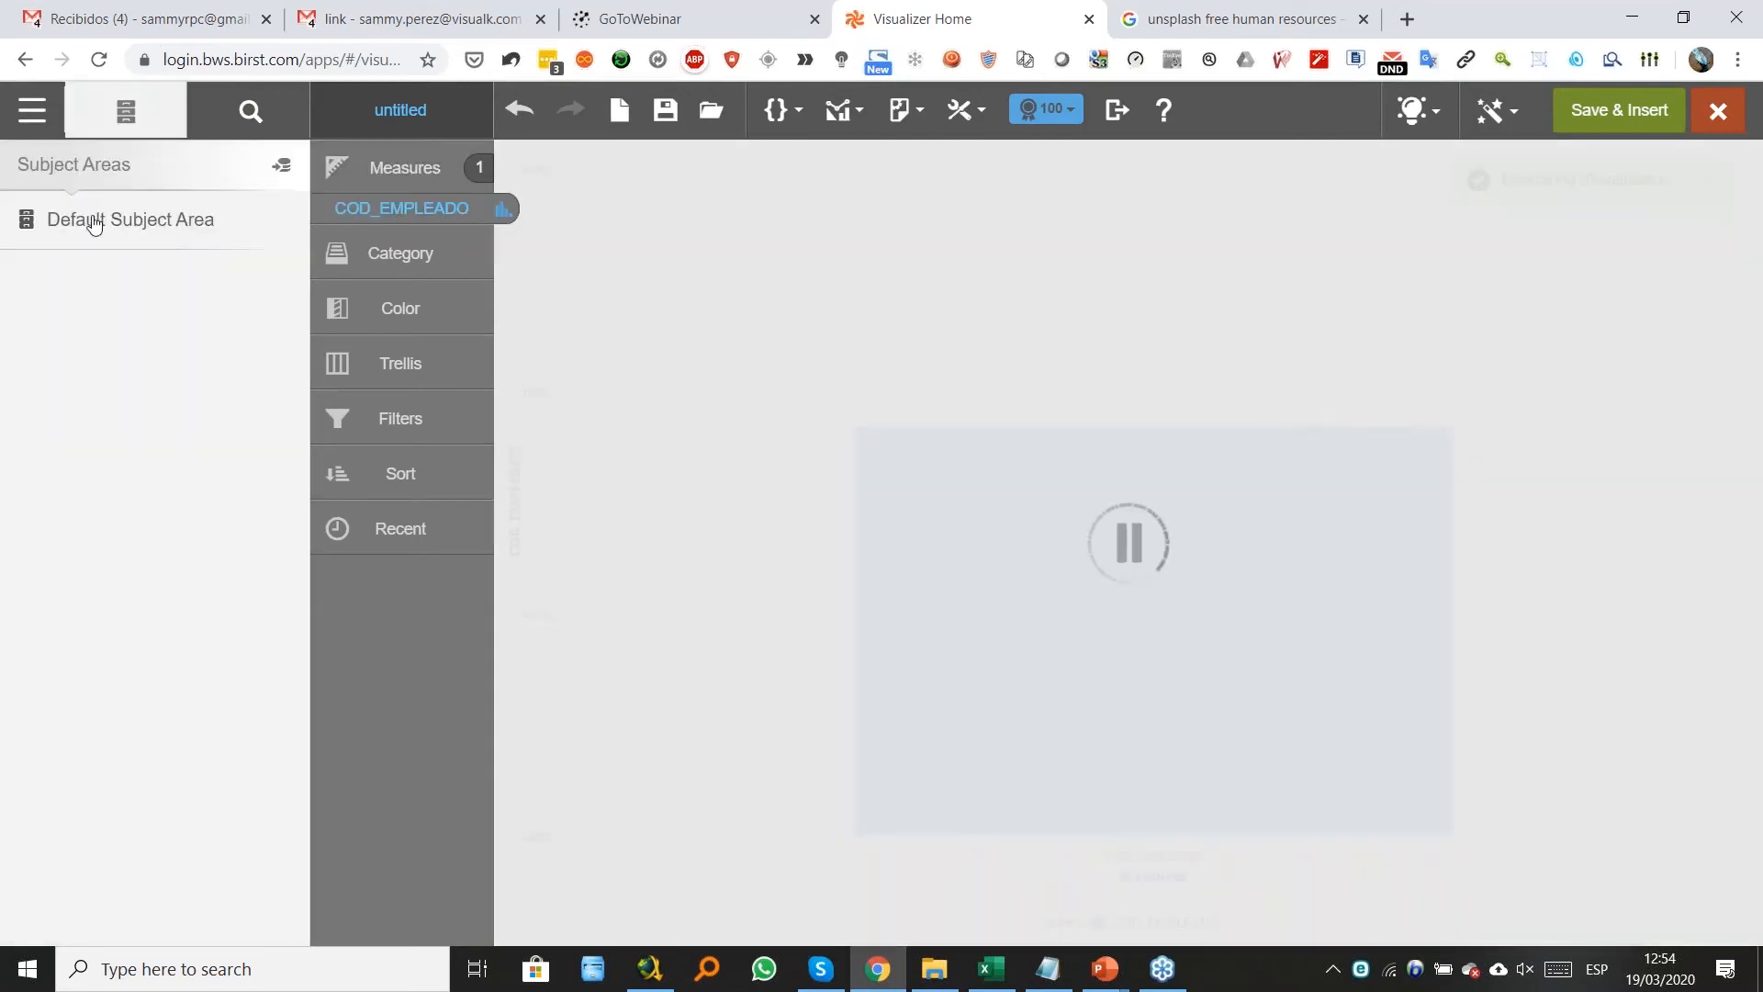
Add the SEXO attribute from EMPL_EMPLEADO in the Default Subject Area as the chart's category.
{"action": "left_click", "coordinate": [87, 222]}
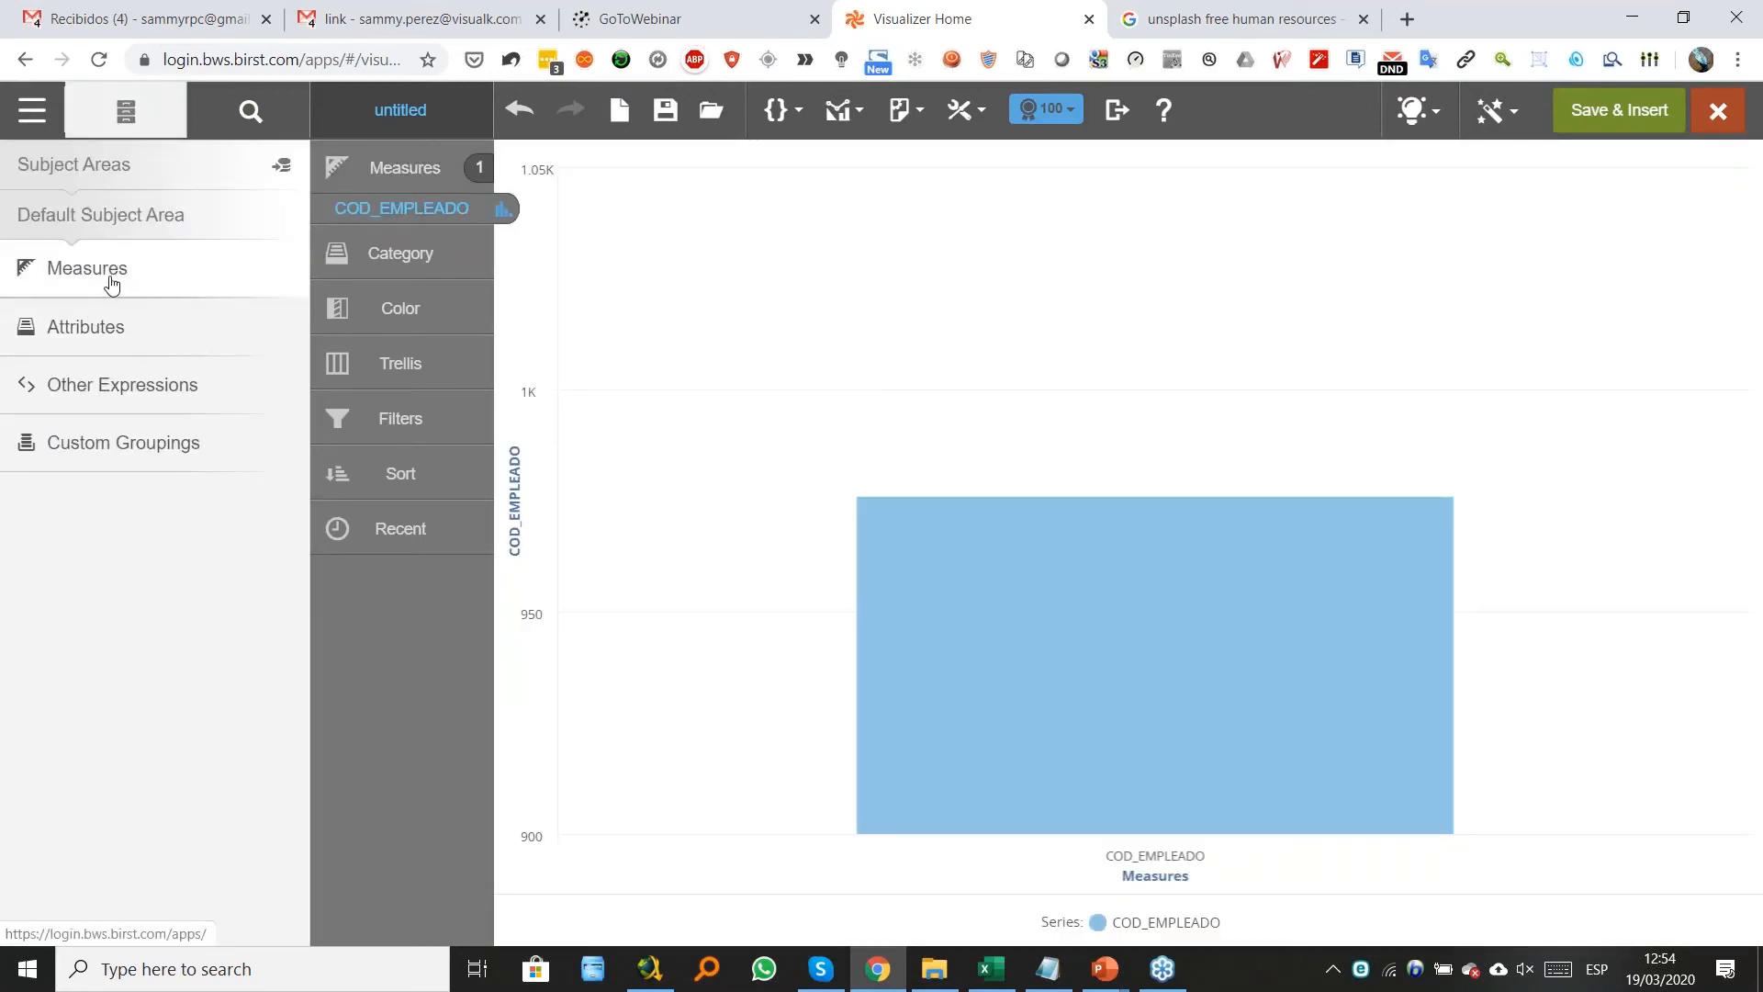
{"action": "left_click", "coordinate": [69, 327]}
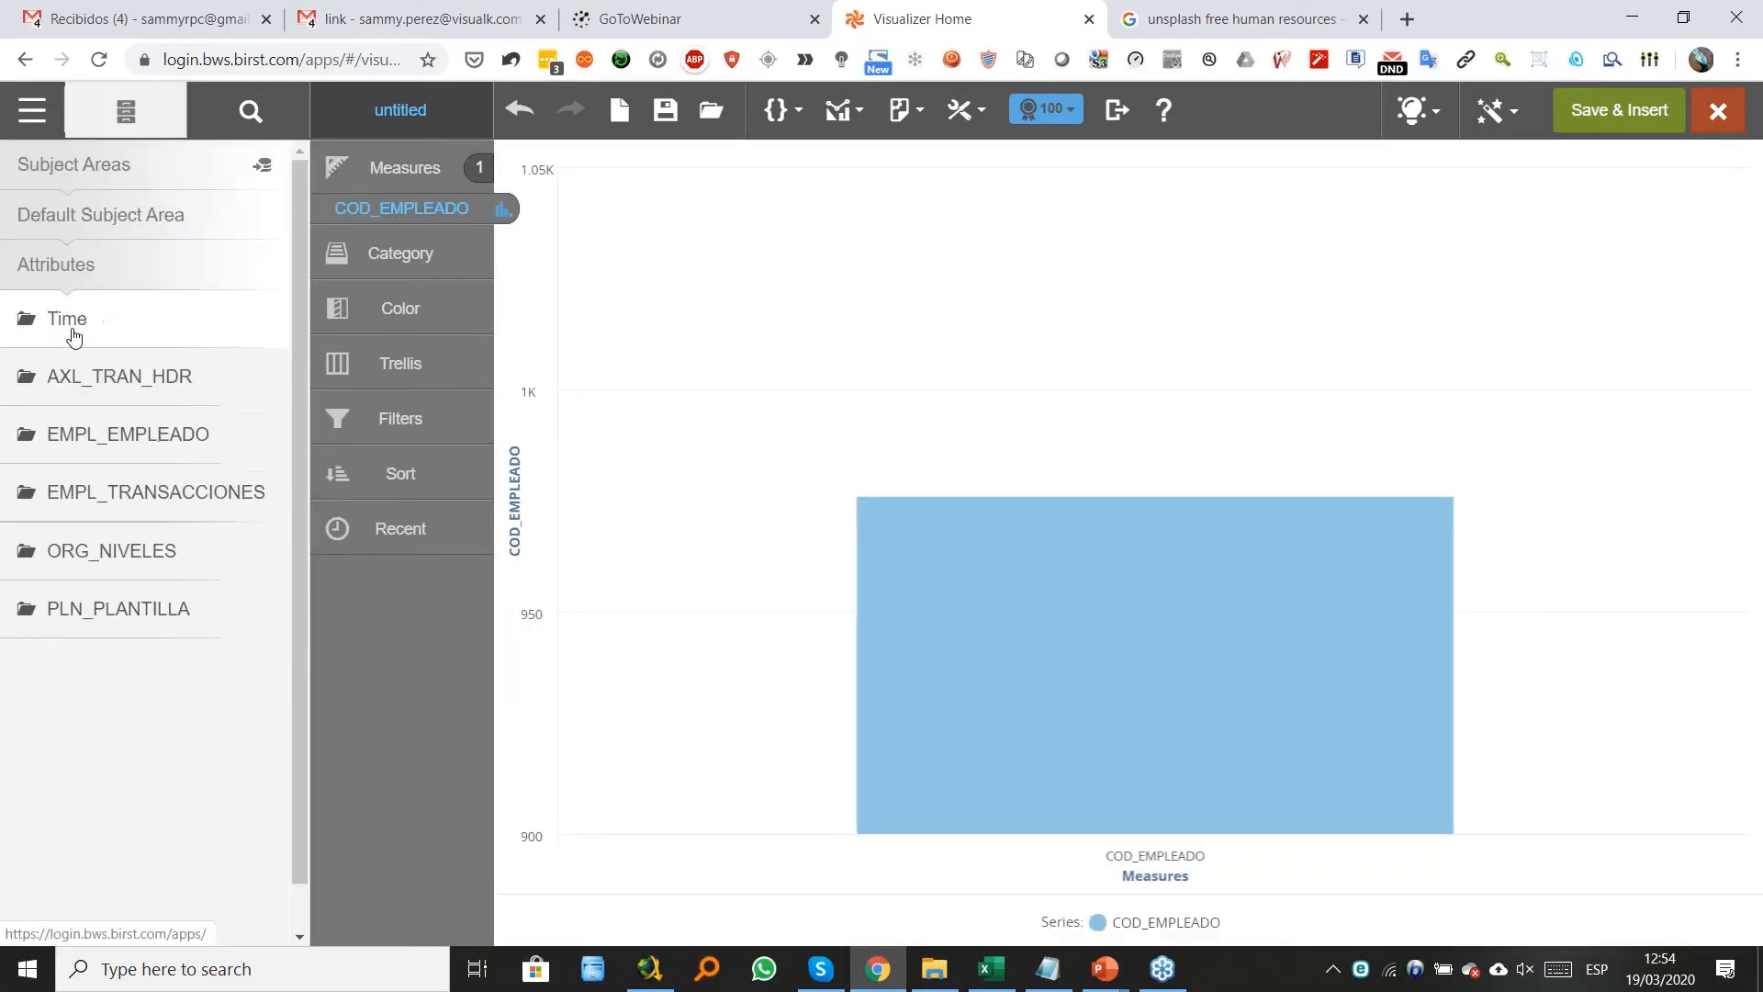
{"action": "left_click", "coordinate": [79, 447]}
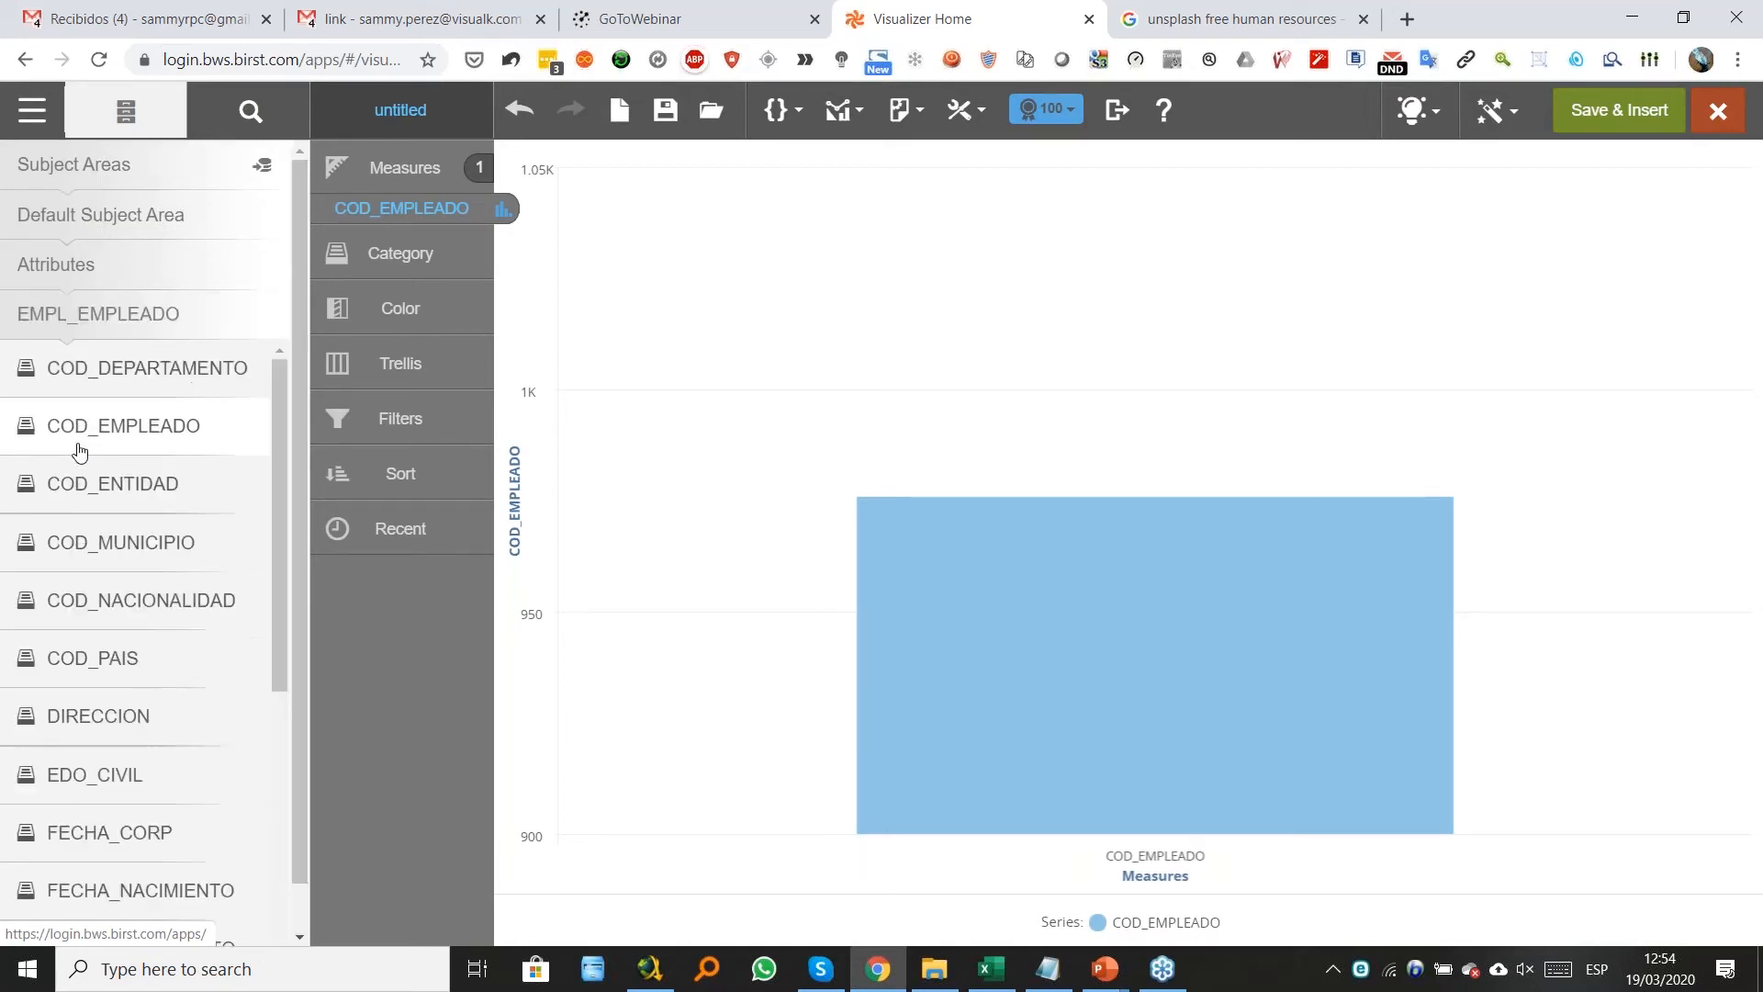
{"action": "scroll", "coordinate": [290, 527], "scroll_direction": "down", "scroll_amount": 6}
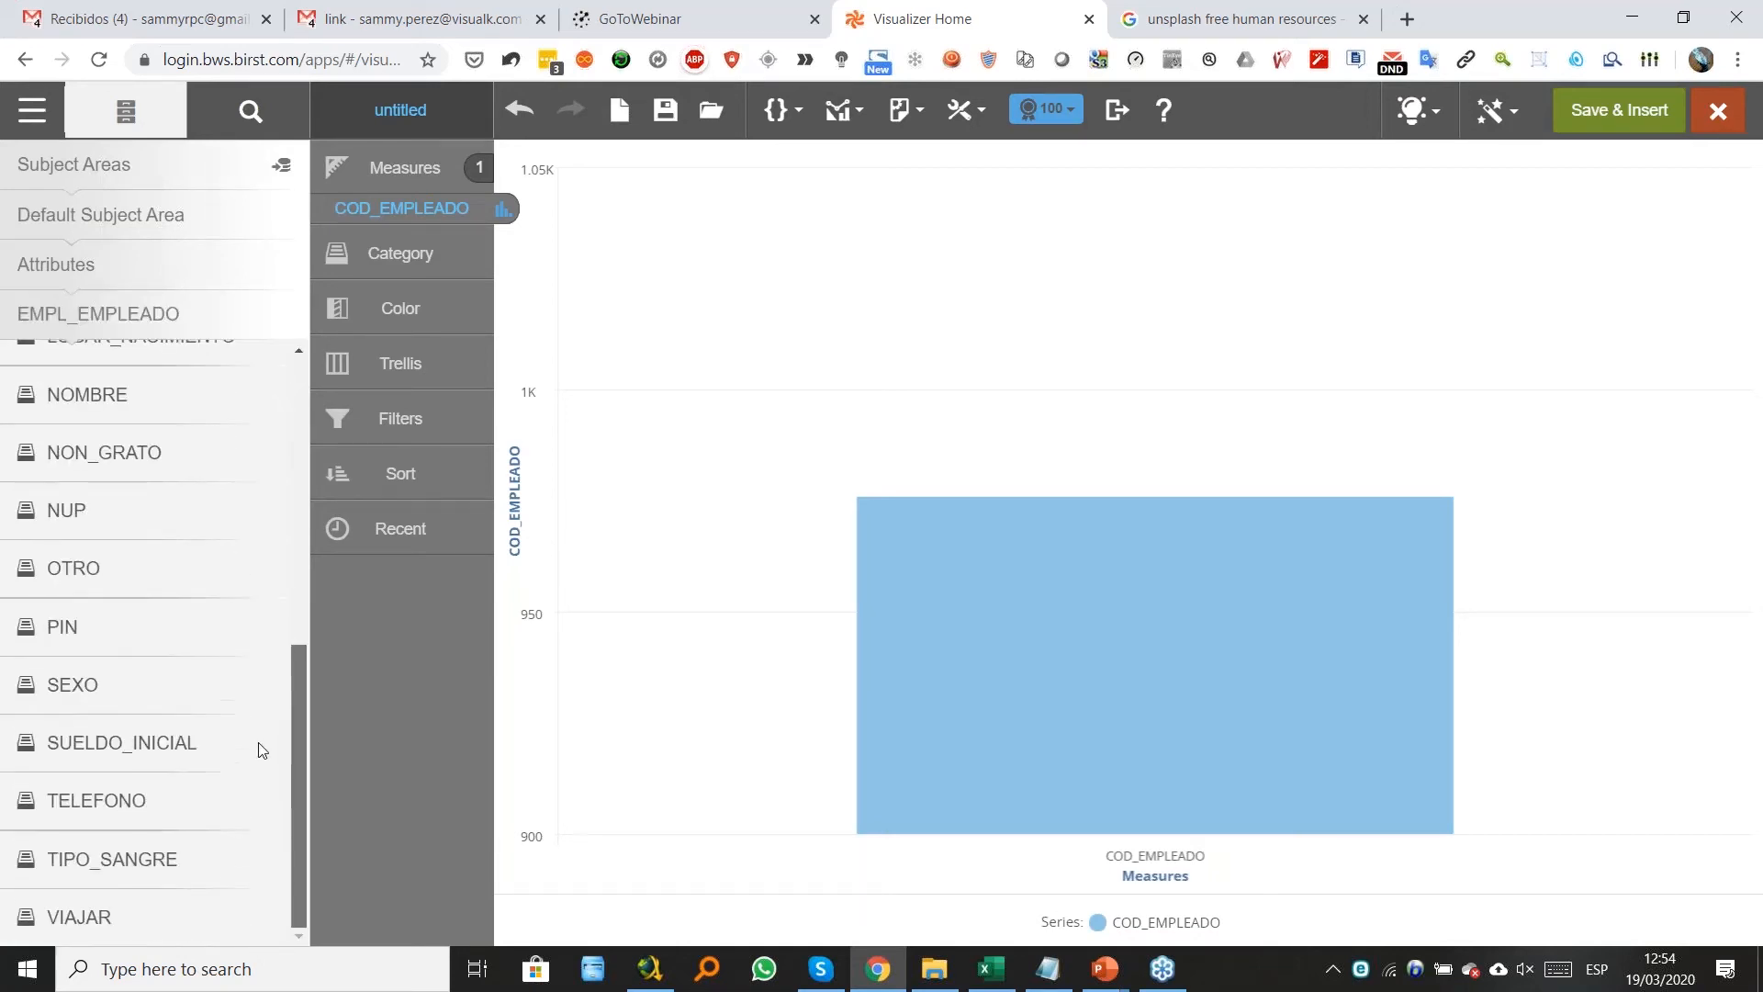
{"action": "mouse_move", "coordinate": [79, 697]}
{"action": "left_mouse_down"}
{"action": "mouse_move", "coordinate": [245, 587]}
{"action": "mouse_move", "coordinate": [423, 273]}
{"action": "left_mouse_up"}
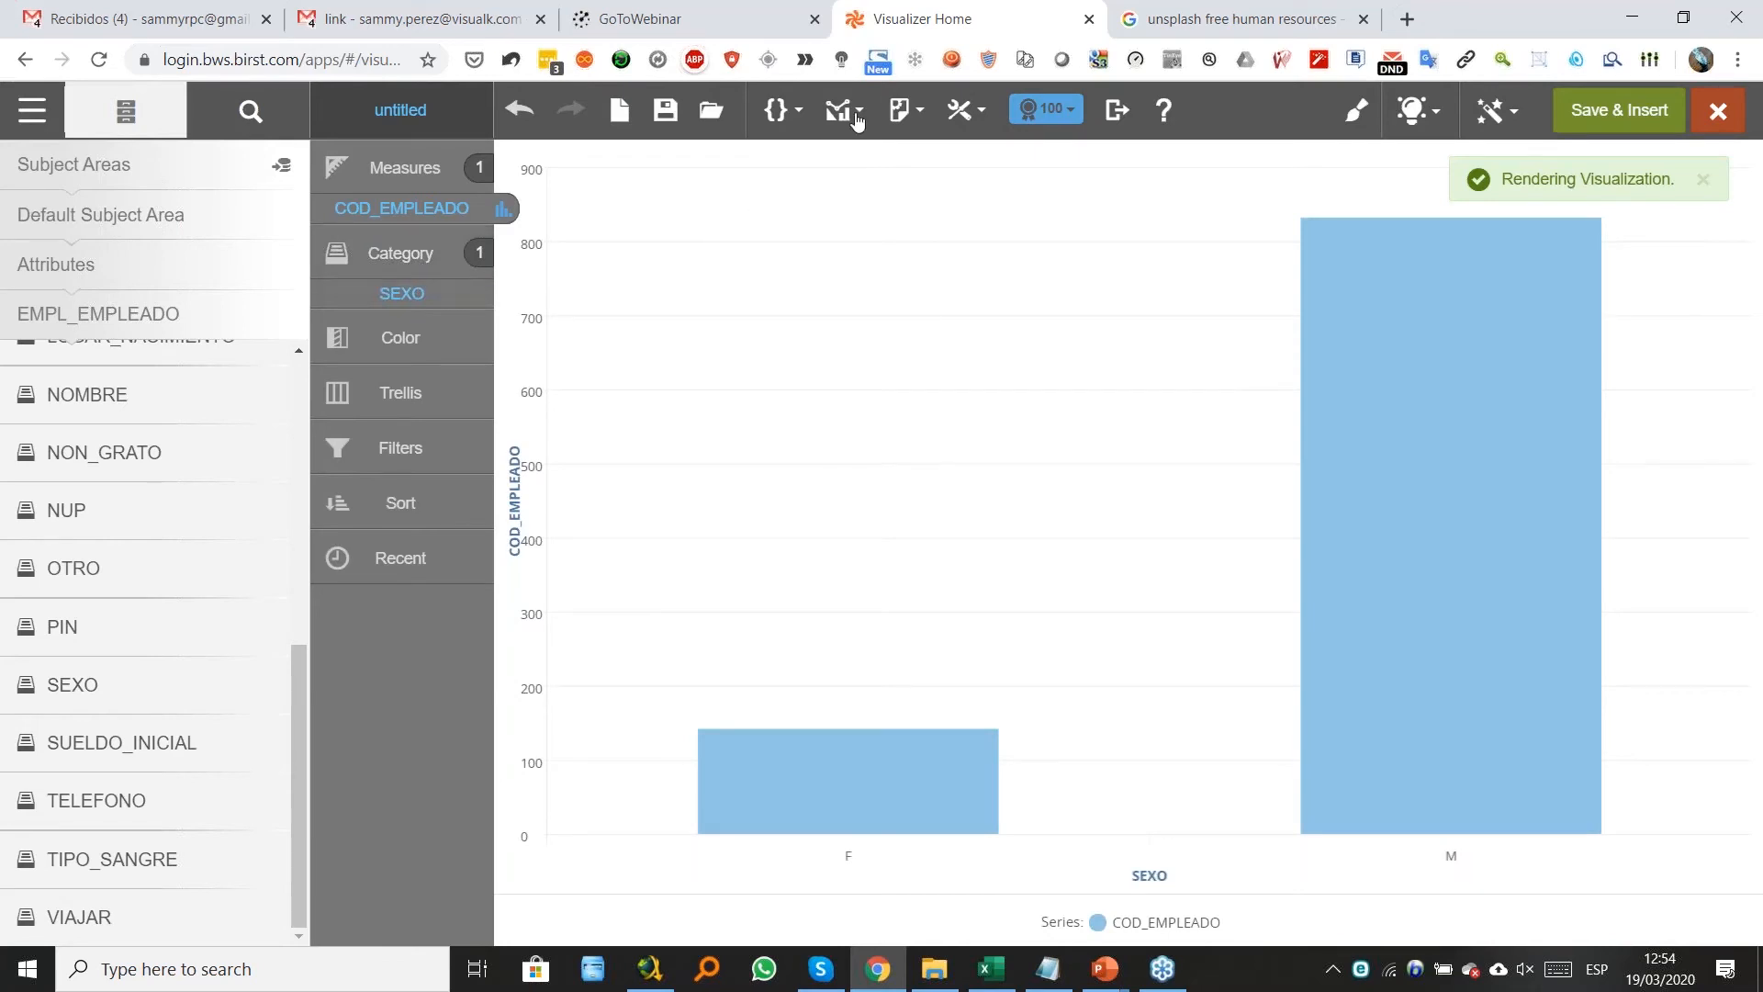
Turn on Display Values for the employee count by SEXO and change the visualization to a donut chart.
{"action": "left_click", "coordinate": [854, 114]}
{"action": "left_click", "coordinate": [1135, 395]}
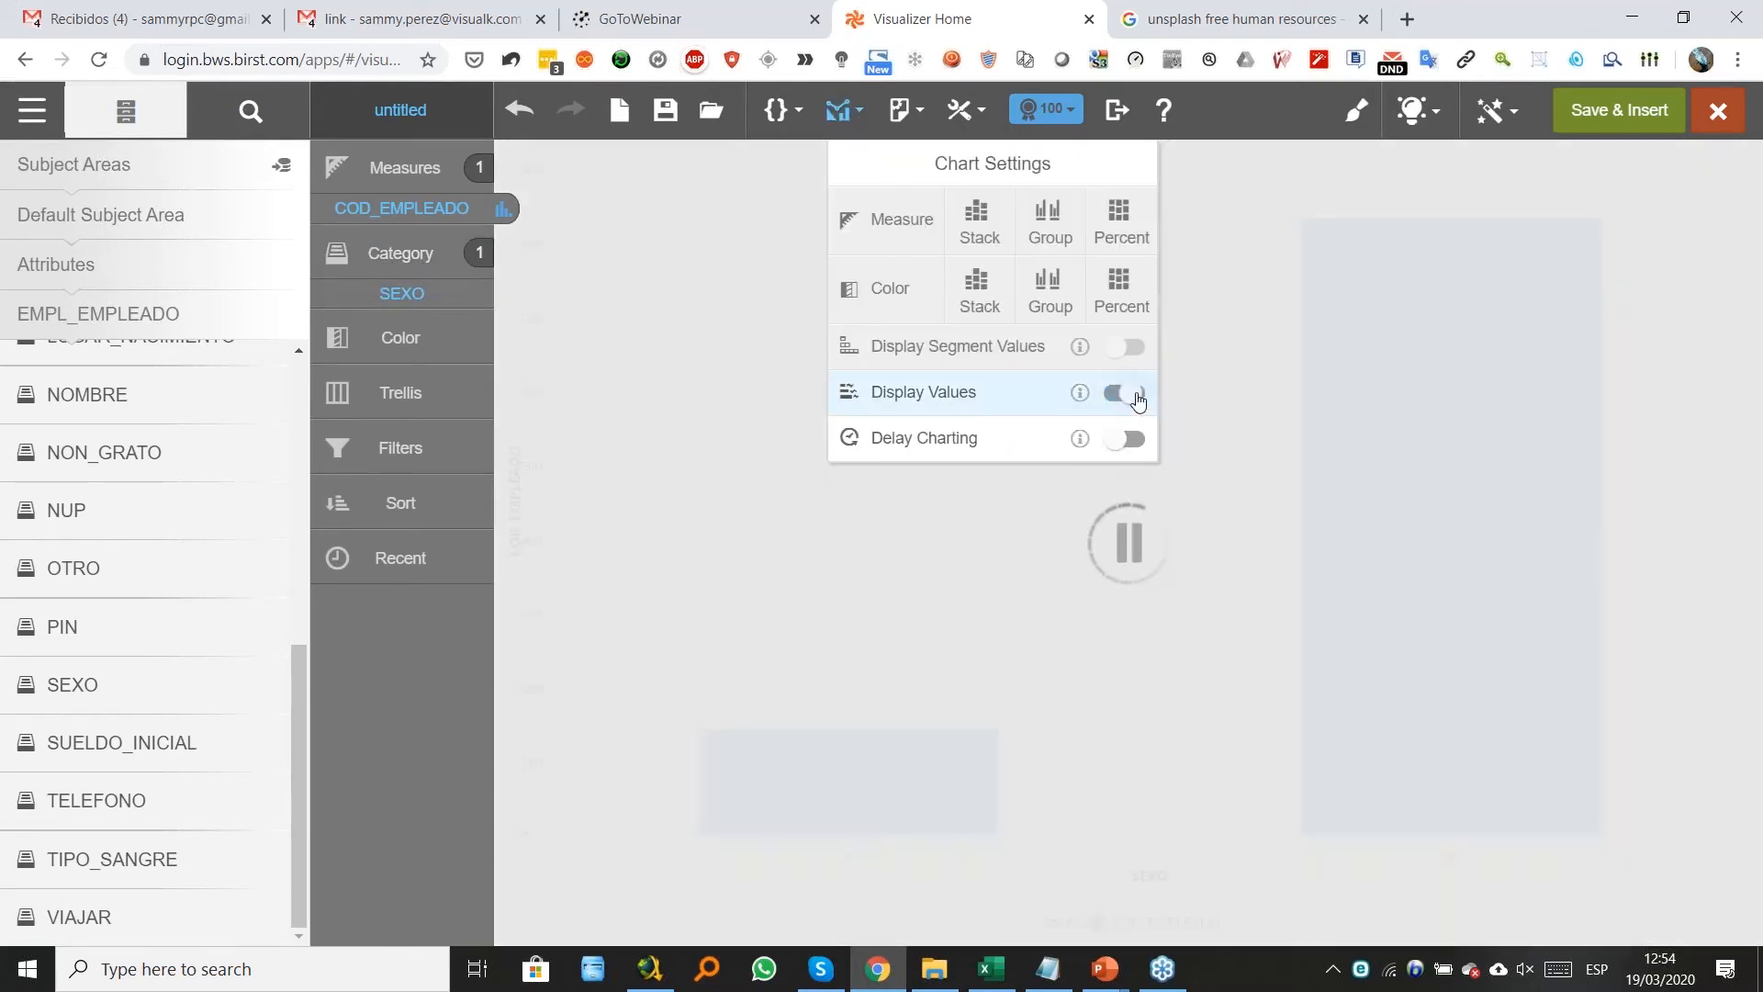
{"action": "left_click", "coordinate": [1135, 394]}
{"action": "left_click", "coordinate": [1129, 393]}
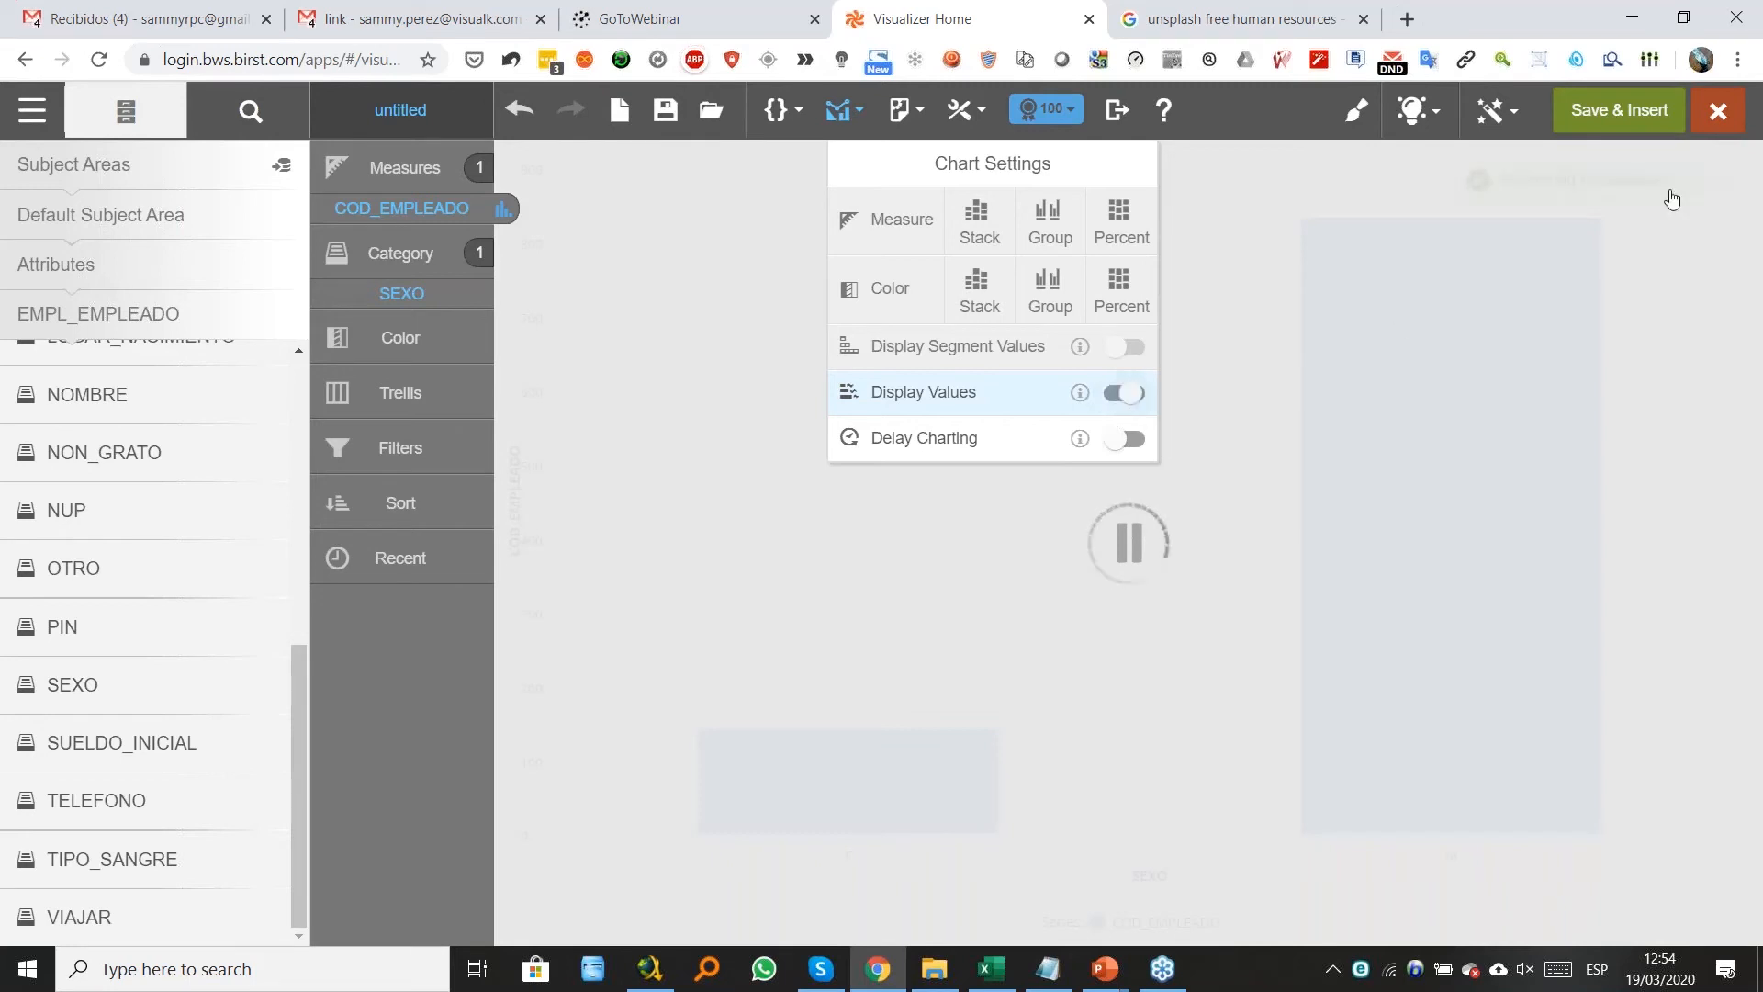
{"action": "left_click", "coordinate": [1513, 128]}
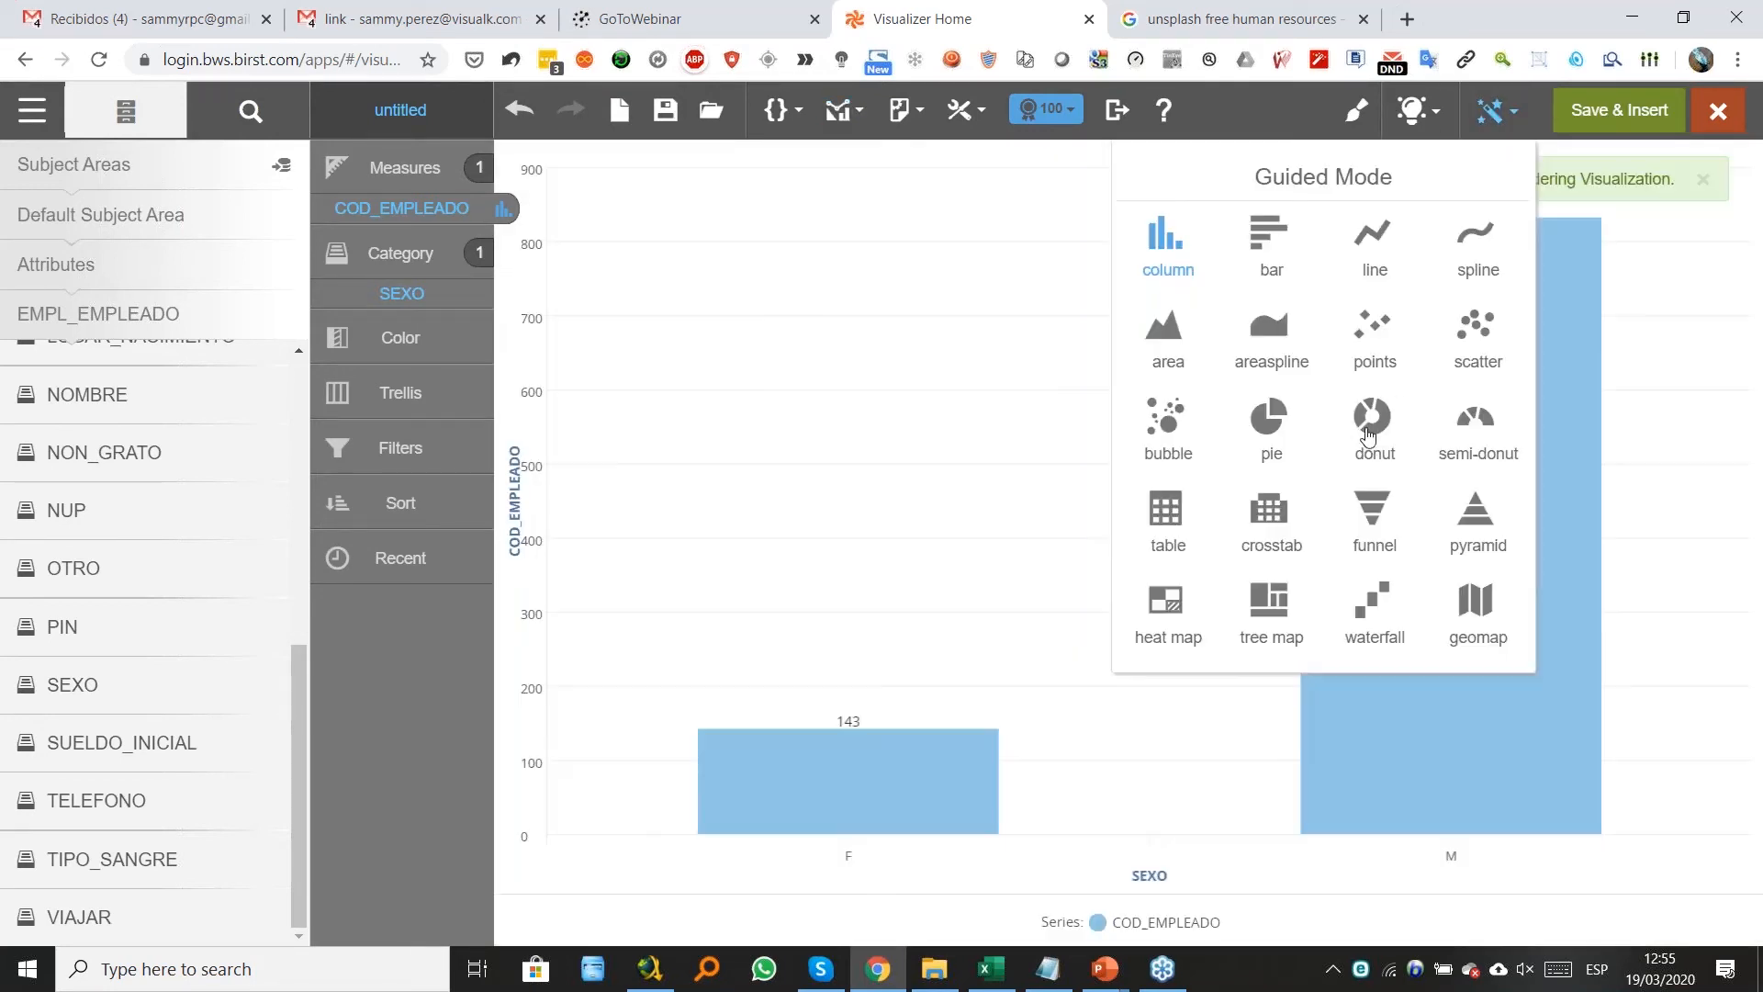
{"action": "left_click", "coordinate": [1368, 430]}
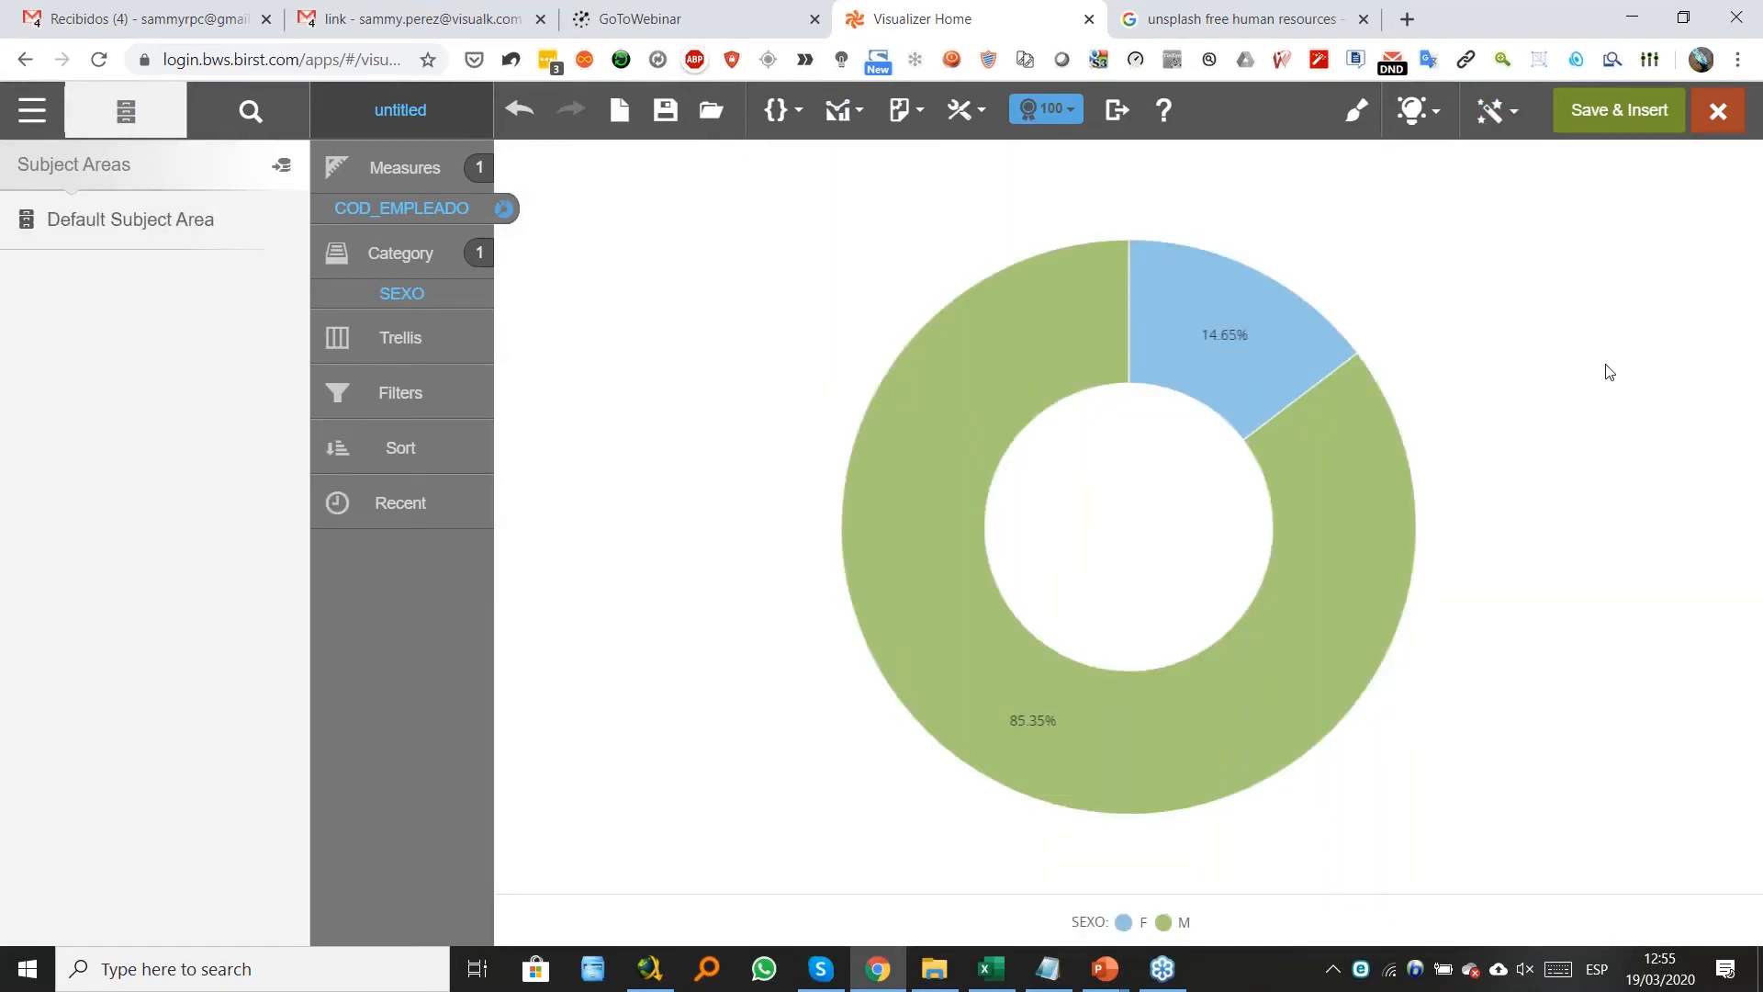
Save the donut report as Genero in the shared folder and insert it into the dashboard.
{"action": "left_click", "coordinate": [1605, 119]}
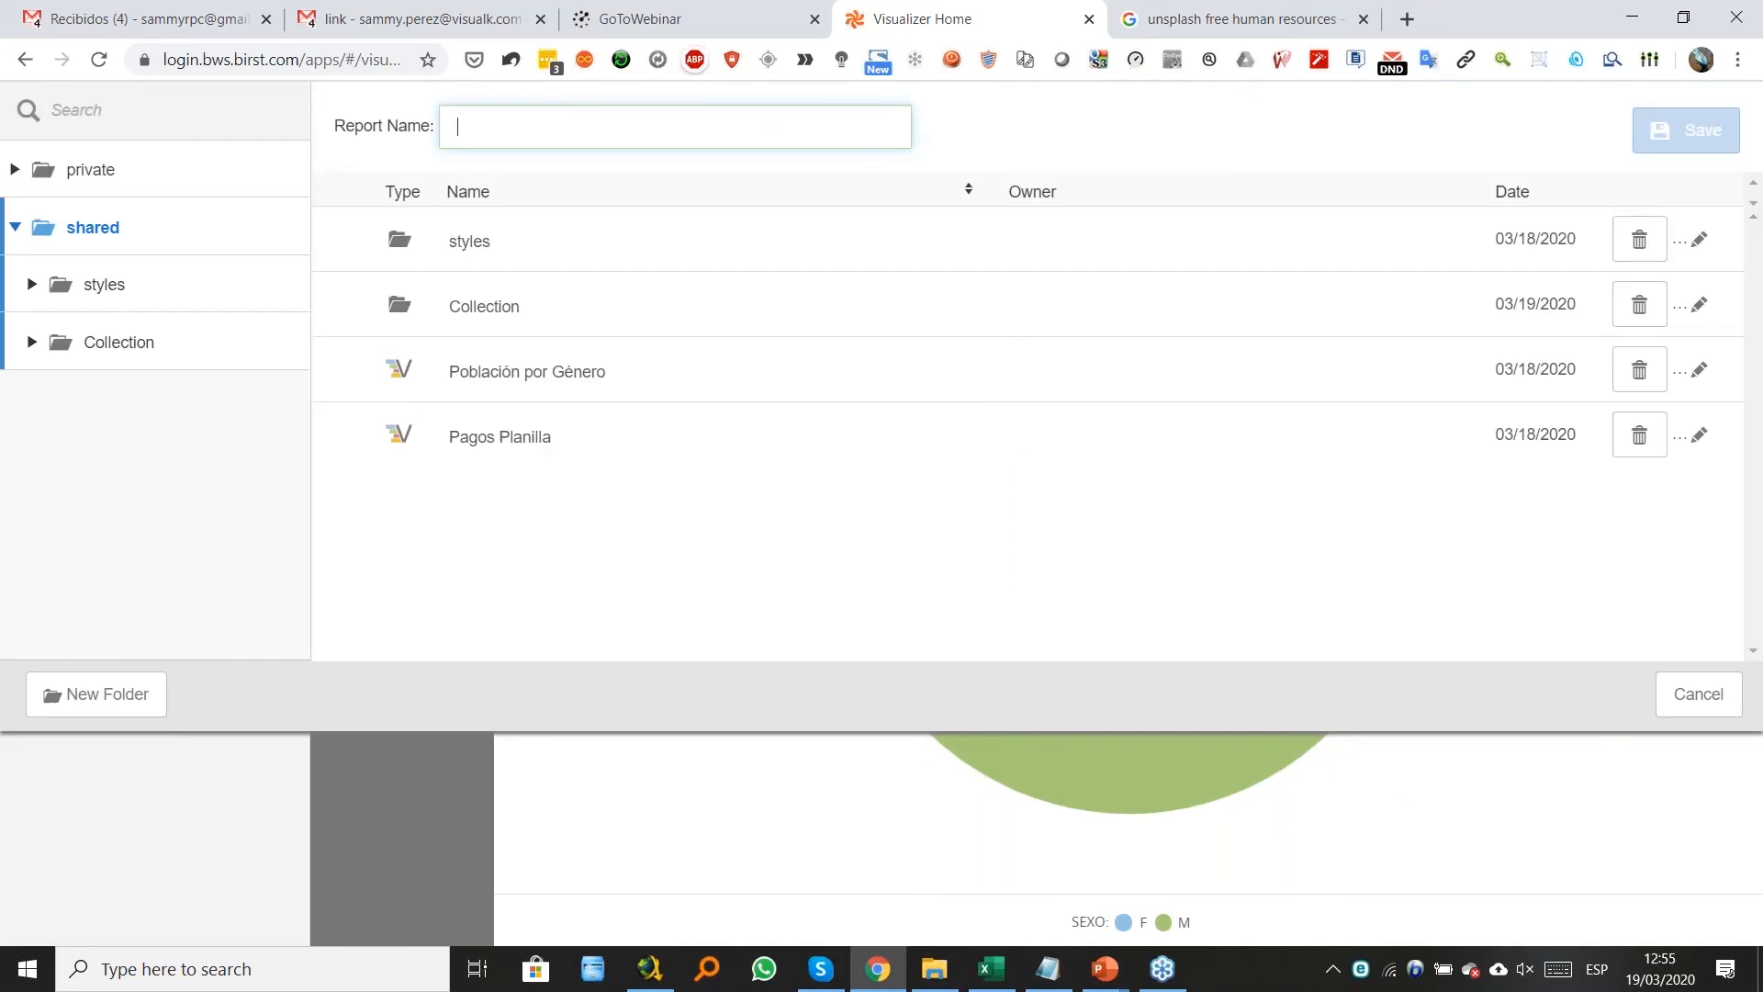
{"action": "type", "text": "G"}
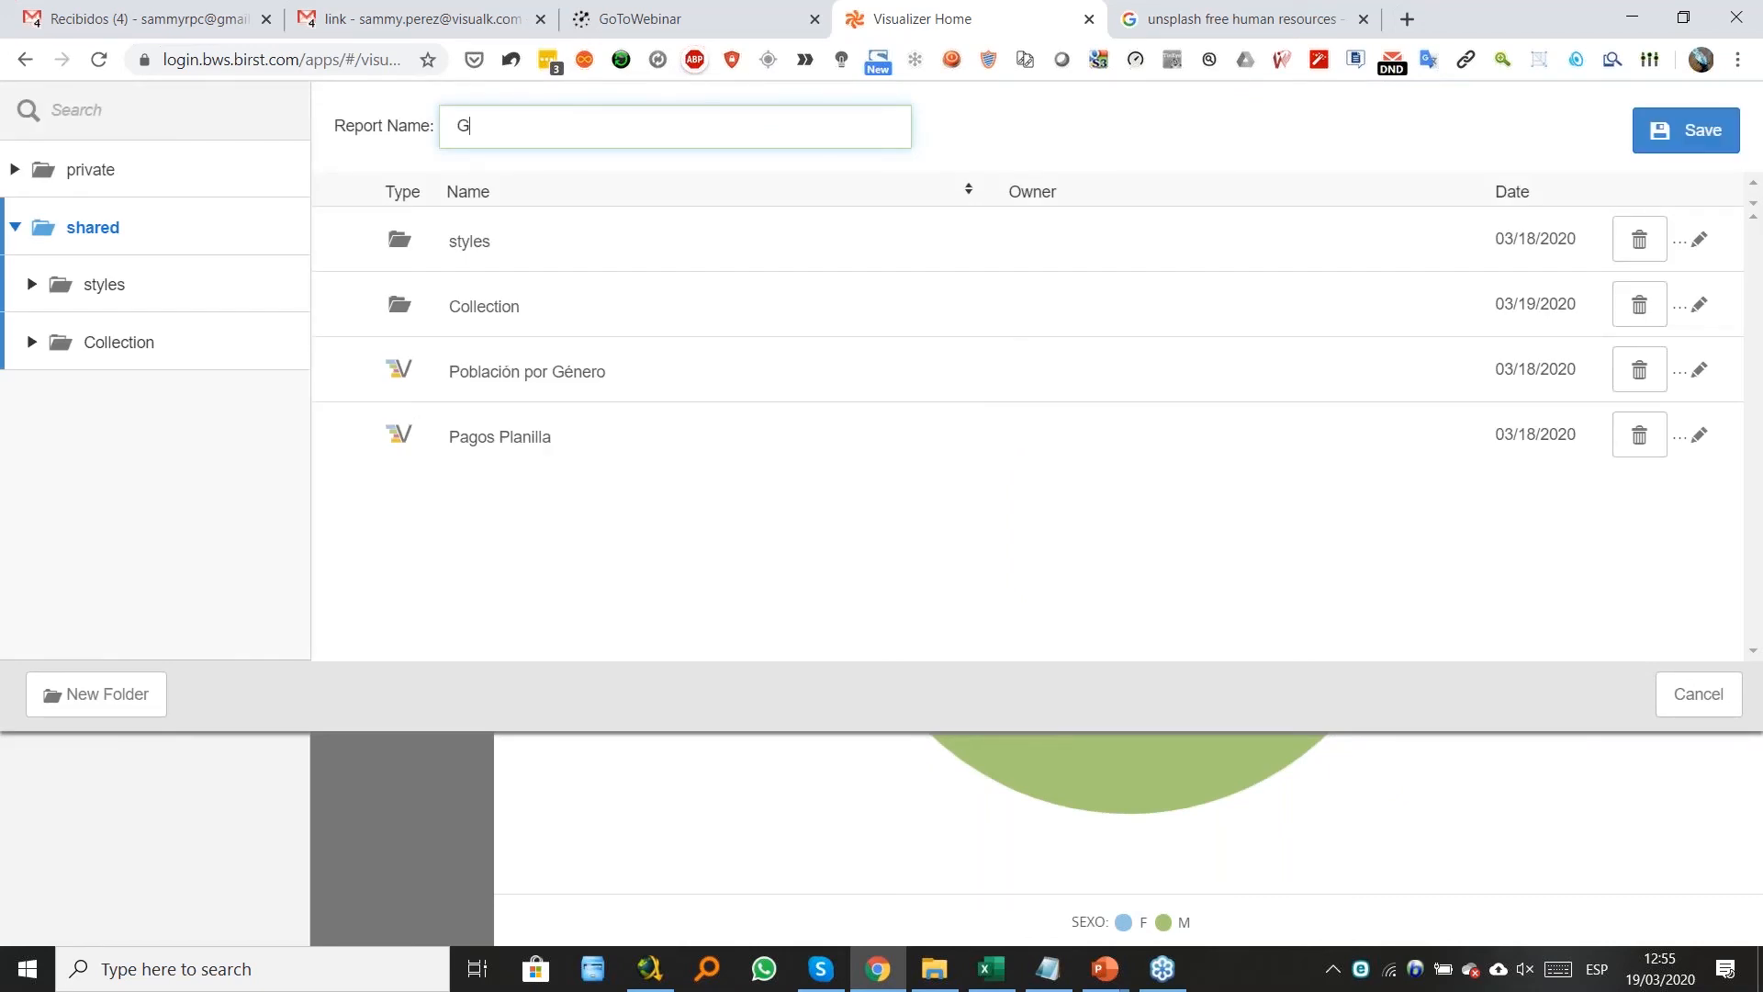
{"action": "type", "text": "enero"}
{"action": "left_click", "coordinate": [1673, 145]}
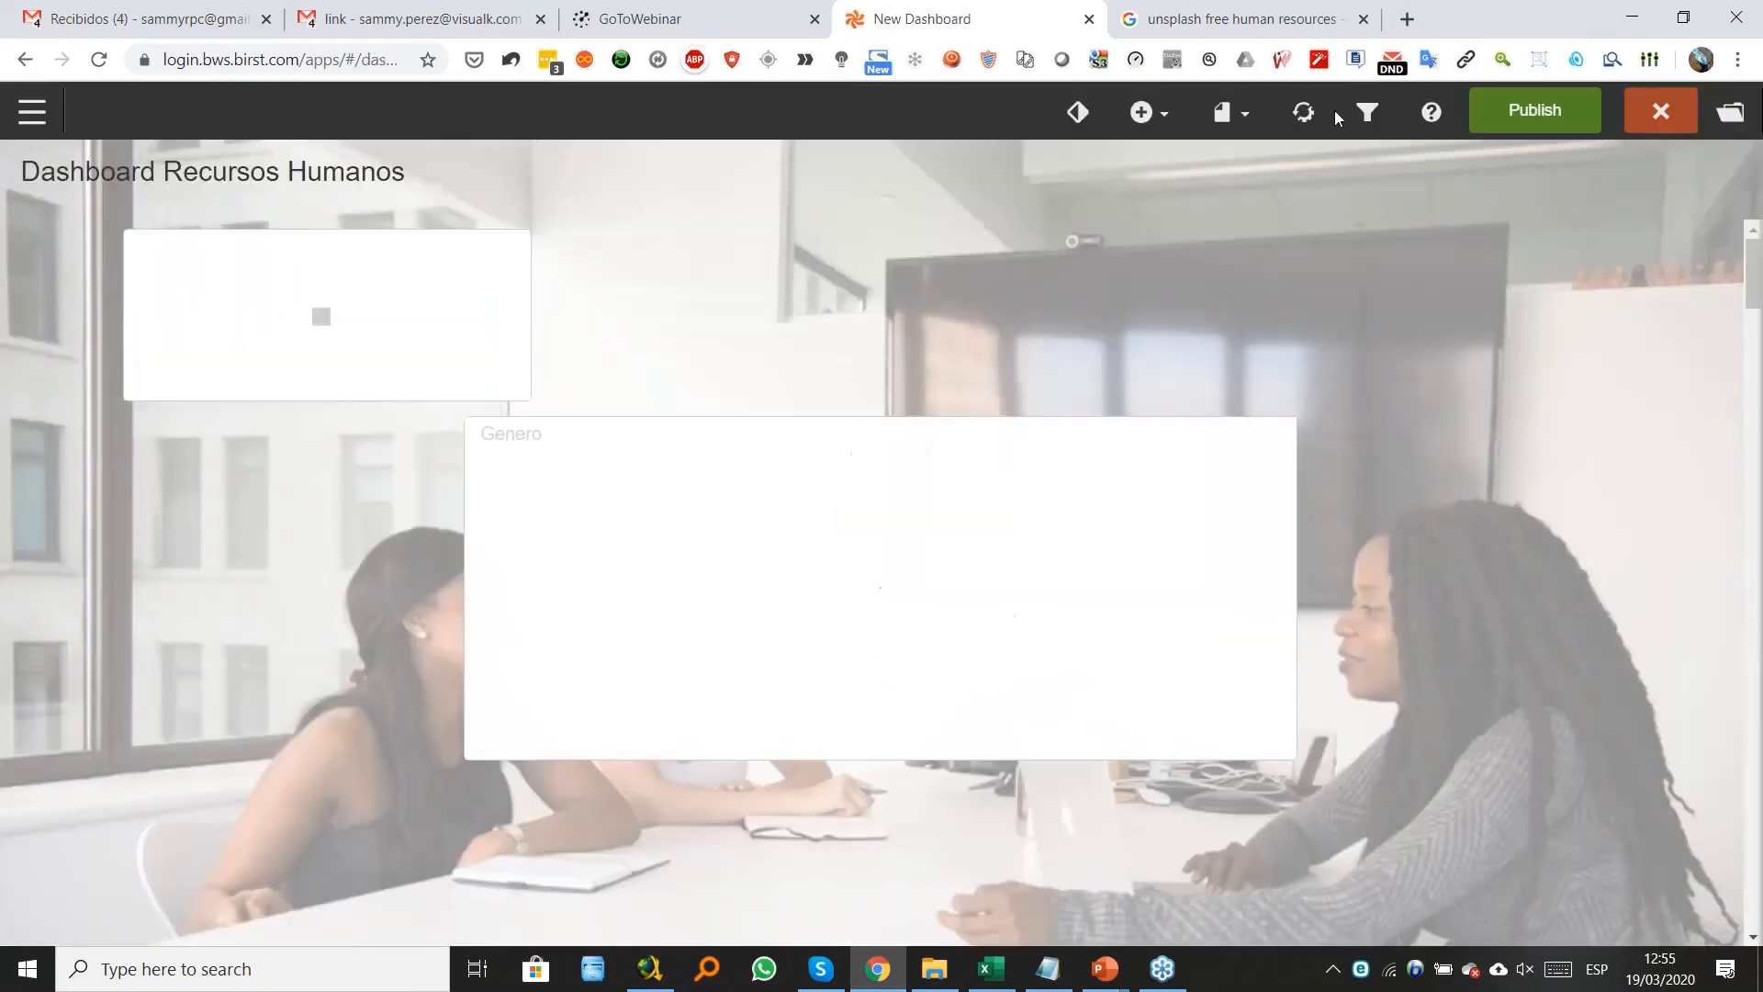
Place the Genero report beside the Pago de Nomina KPI, level with its top, and make it narrower and slightly taller.
{"action": "left_click_drag", "start_coordinate": [549, 425], "coordinate": [668, 200]}
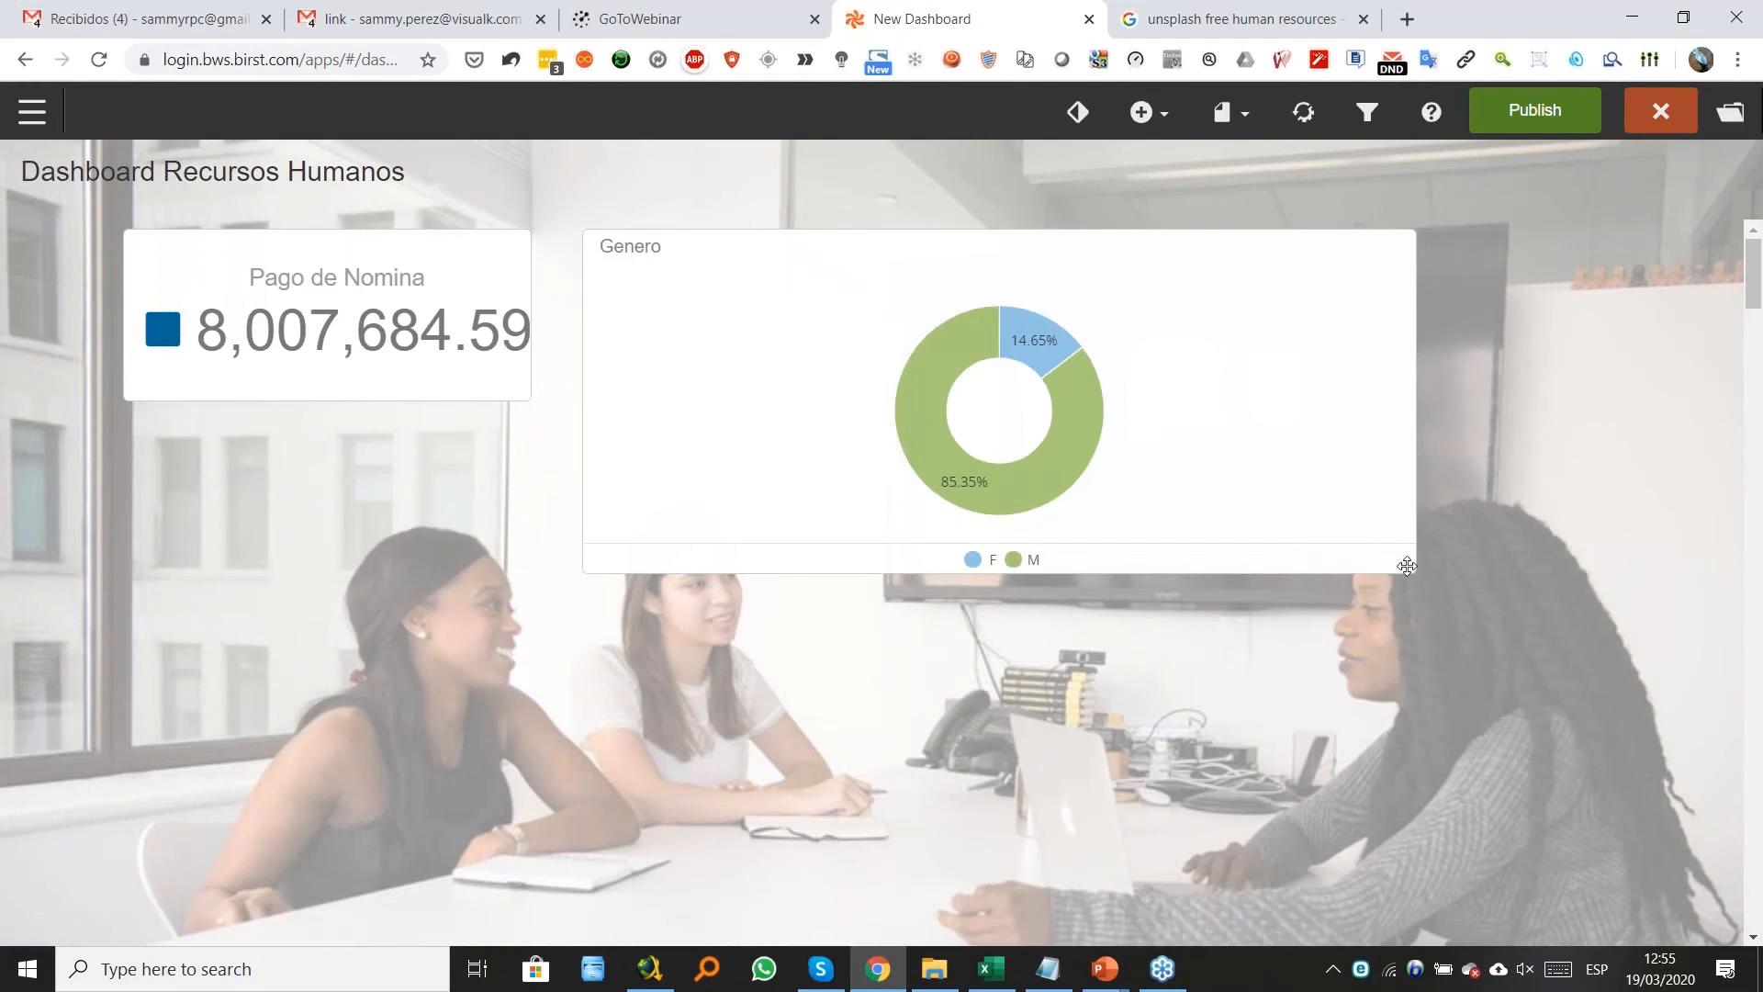
{"action": "left_click", "coordinate": [1403, 562]}
{"action": "left_click_drag", "start_coordinate": [1387, 566], "coordinate": [1010, 486]}
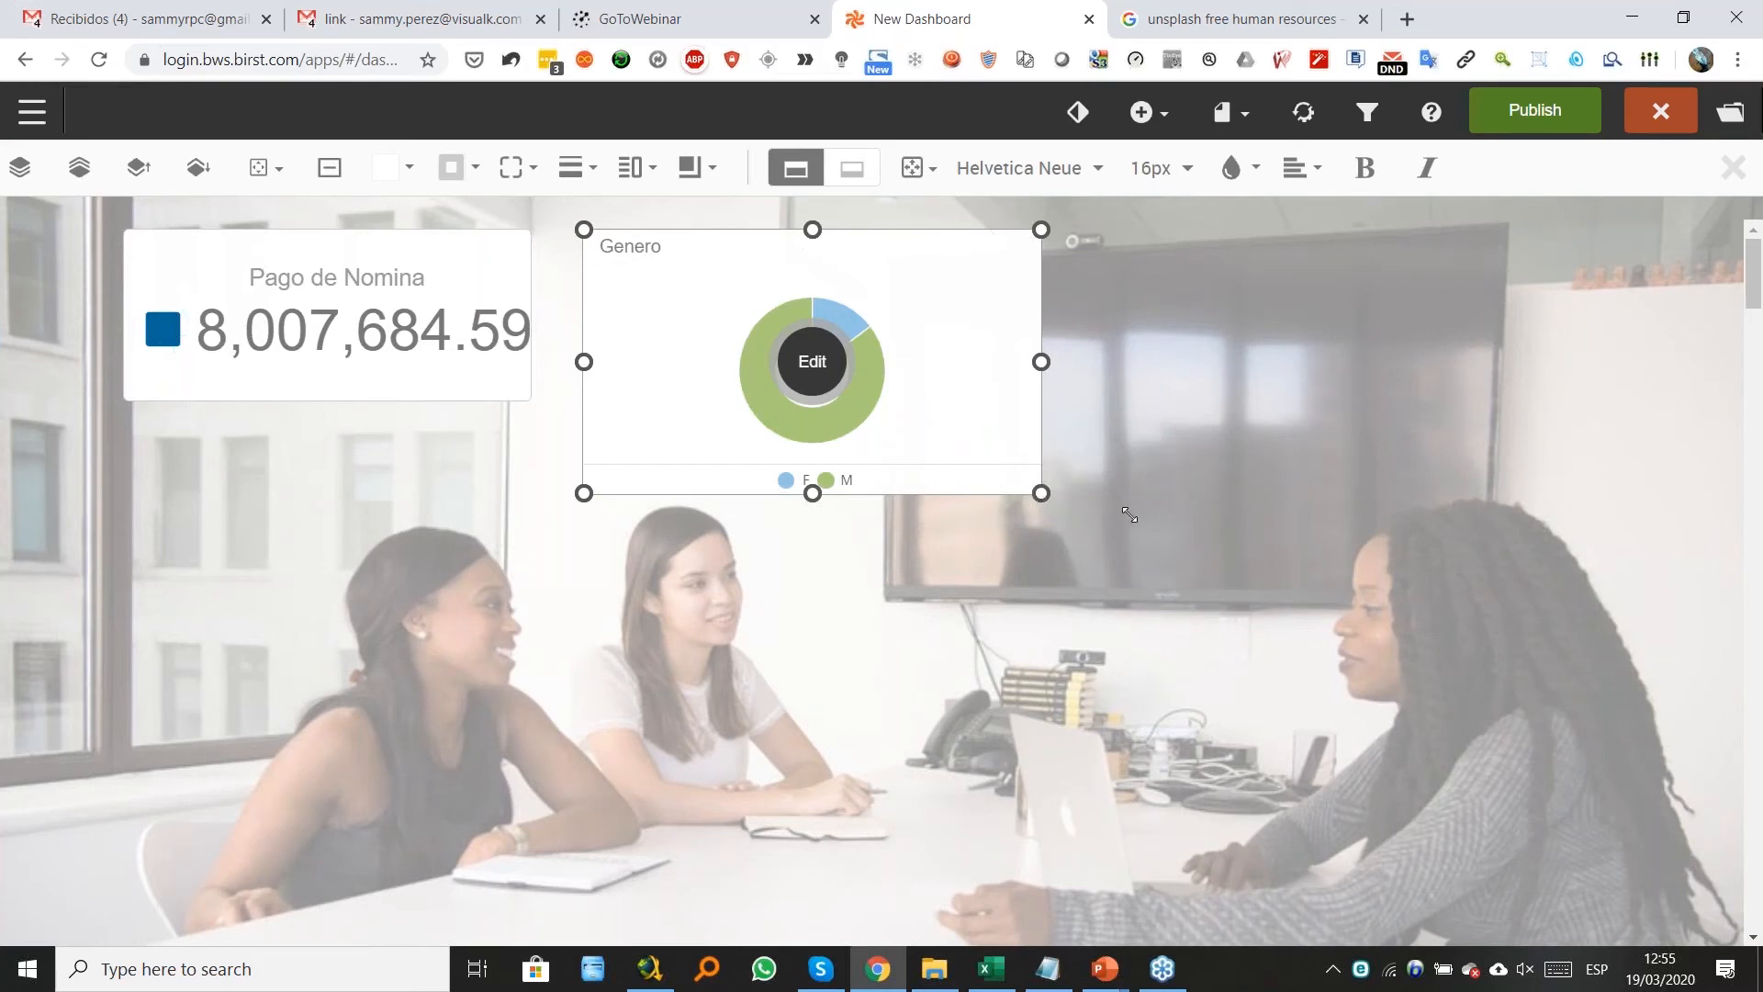
{"action": "left_click_drag", "start_coordinate": [1129, 516], "coordinate": [1196, 529]}
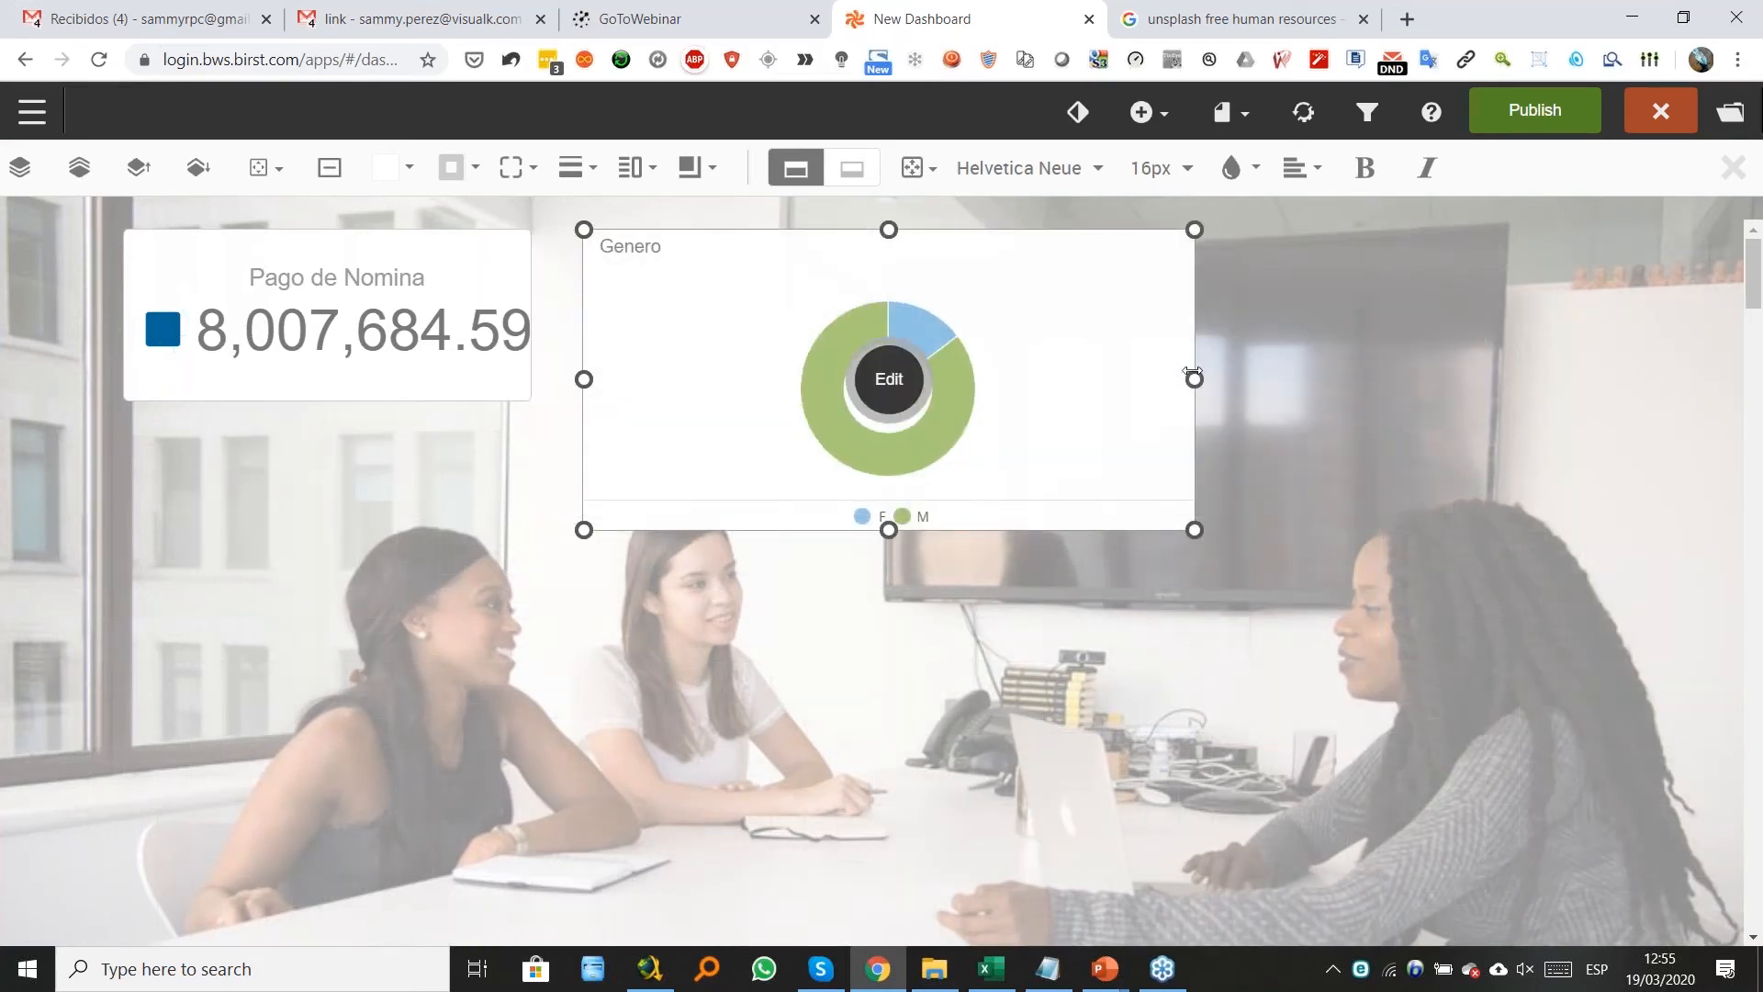
{"action": "left_click_drag", "start_coordinate": [1360, 383], "coordinate": [1363, 384]}
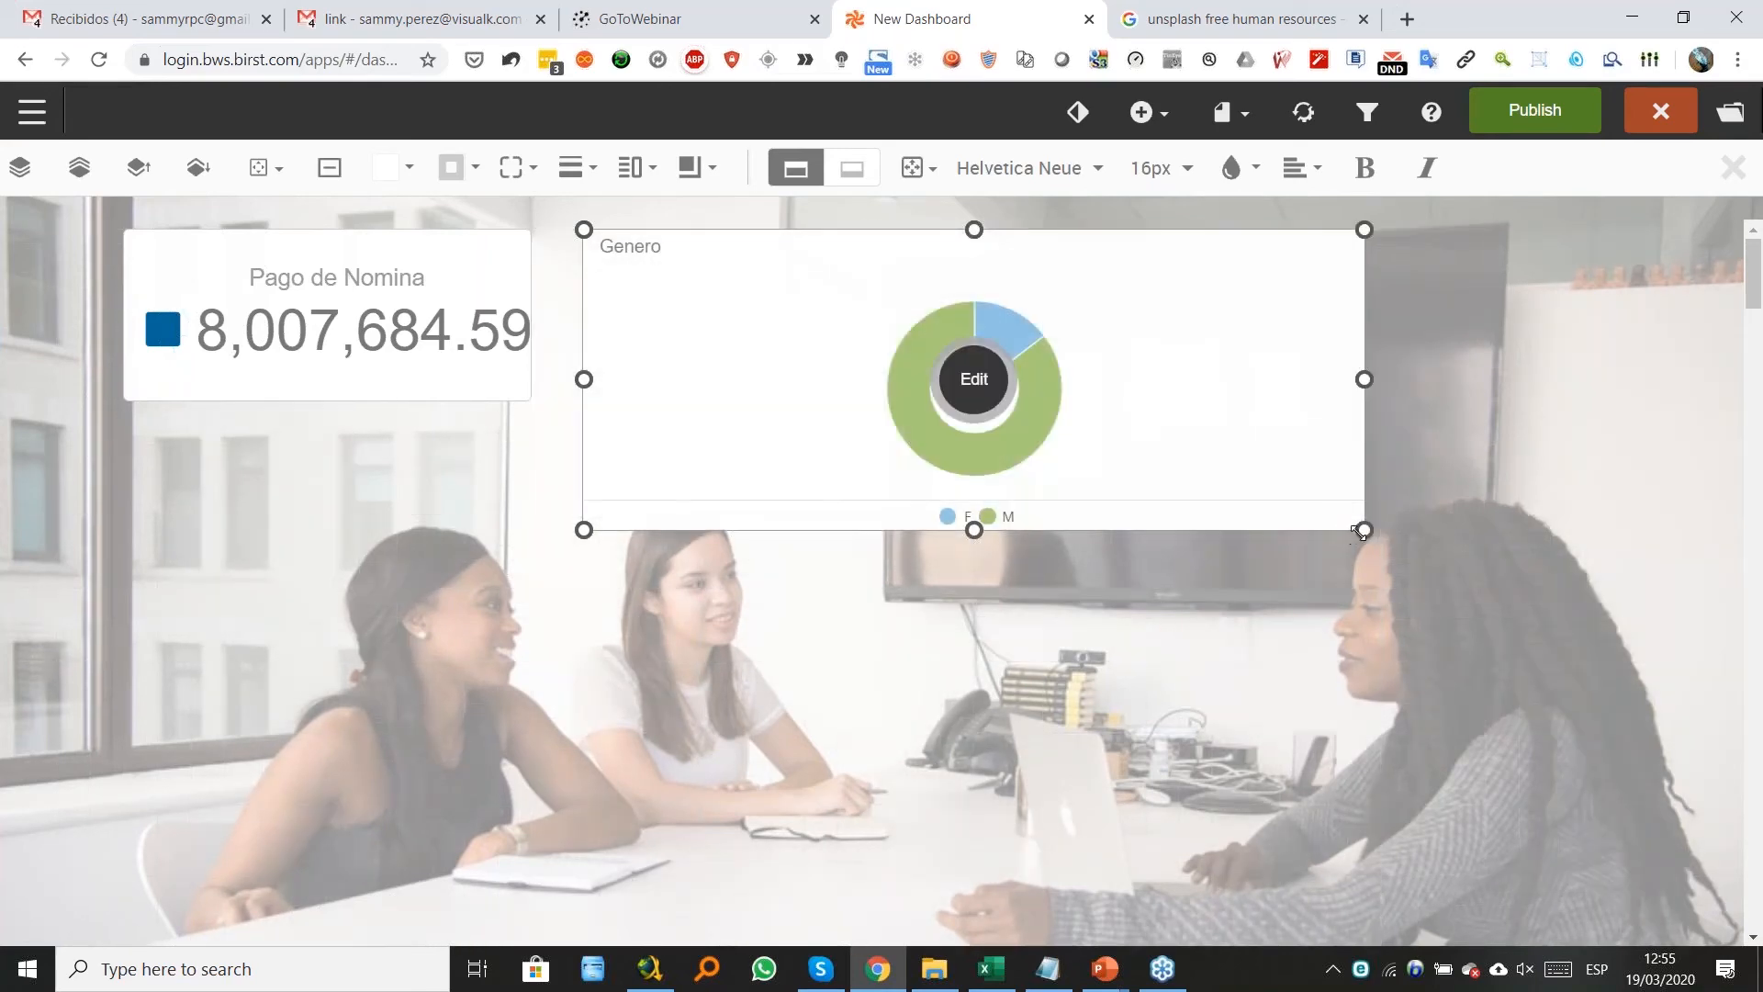
{"action": "left_click_drag", "start_coordinate": [1350, 597], "coordinate": [1194, 617]}
{"action": "left_click", "coordinate": [1392, 501]}
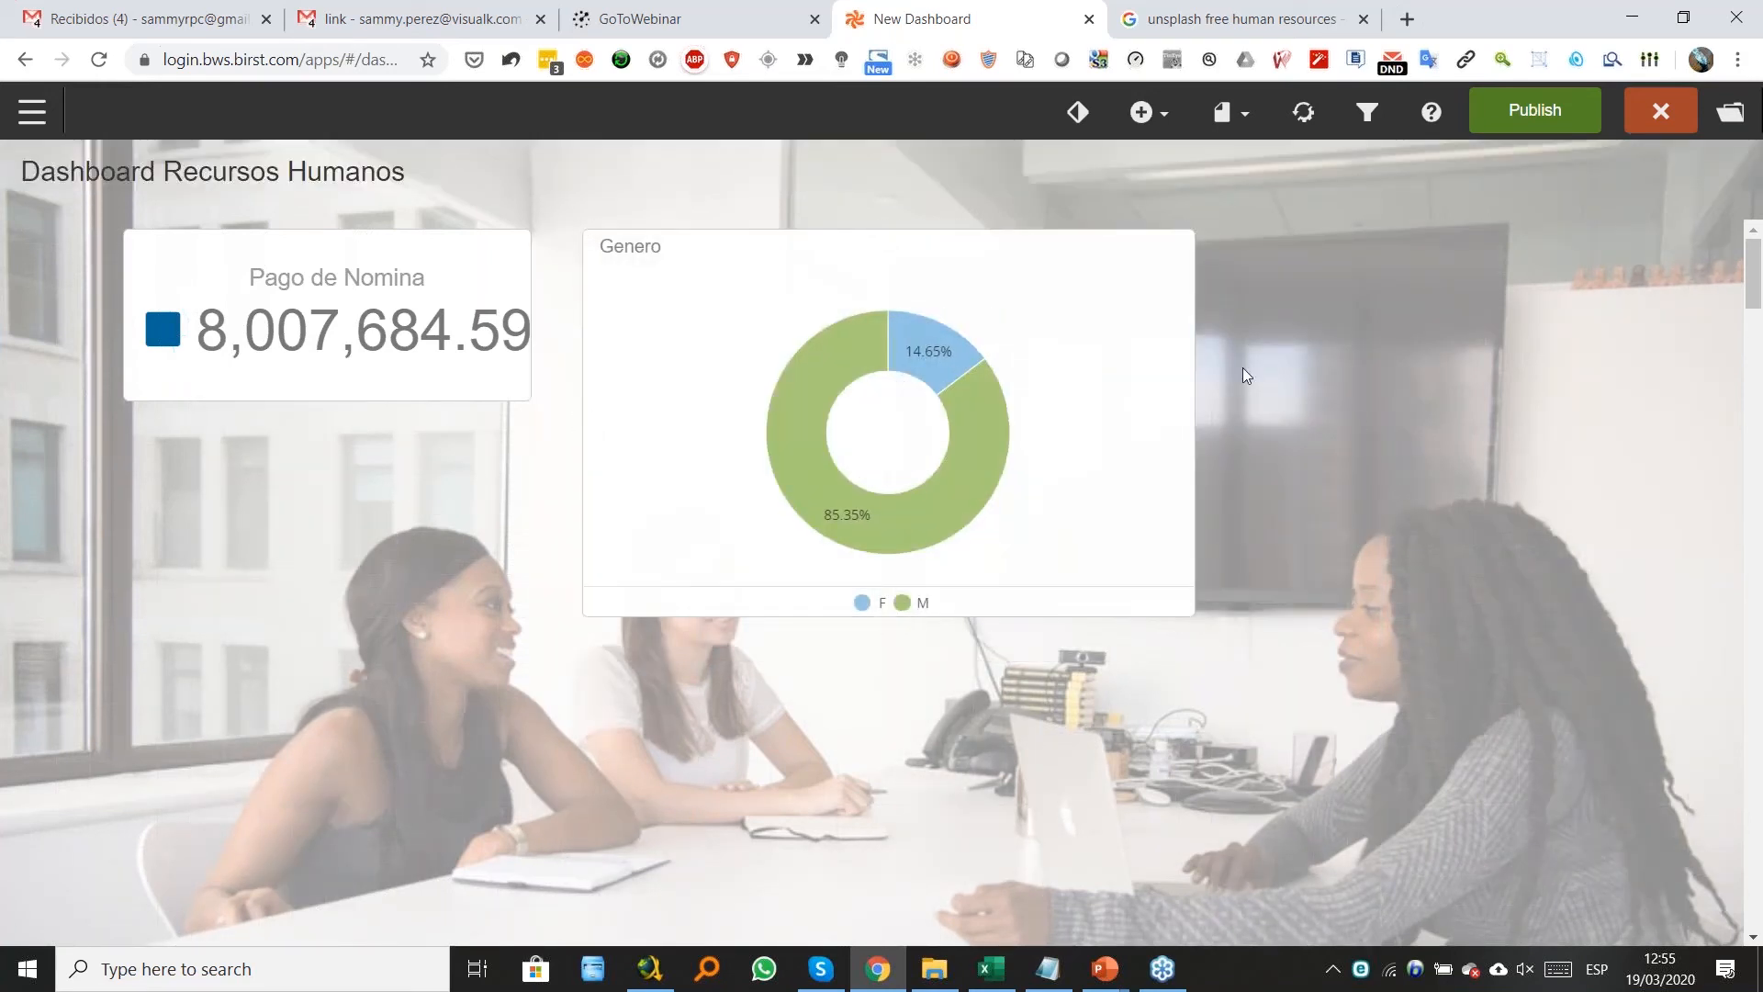
Insert an HTML element containing the Infor Twitter timeline code copied from Datos Dashboard.txt.
{"action": "left_click", "coordinate": [1225, 112]}
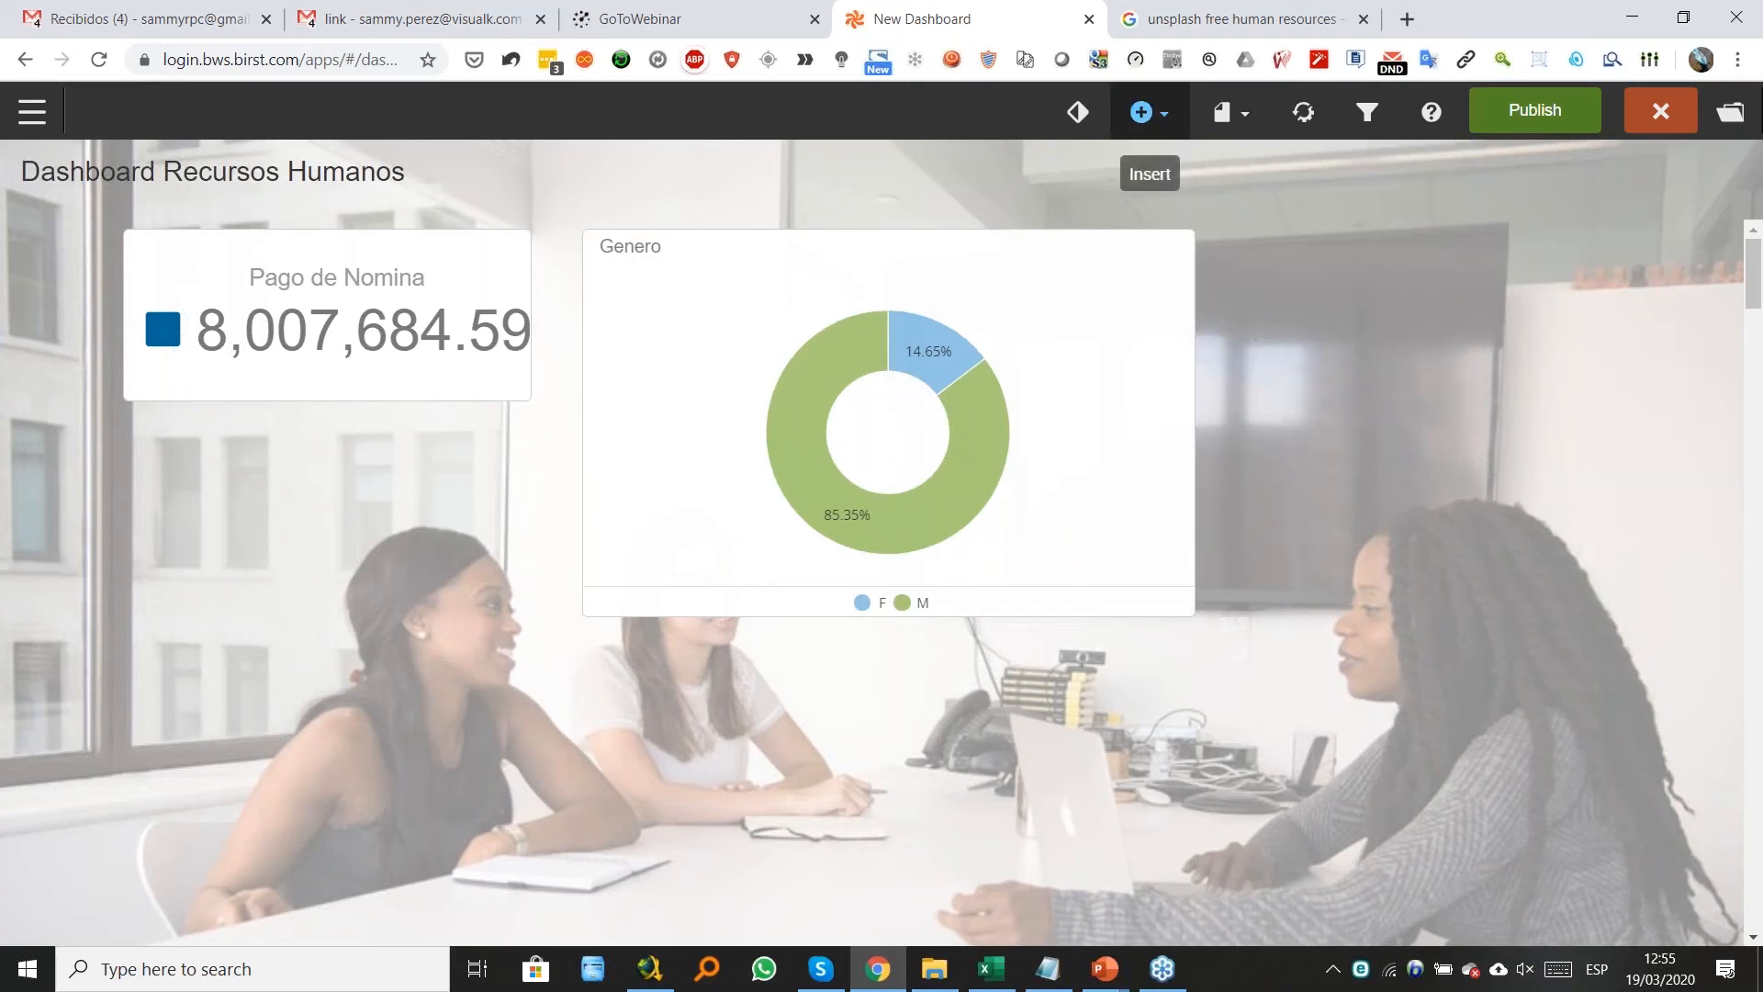
{"action": "left_click", "coordinate": [1144, 112]}
{"action": "left_click", "coordinate": [1181, 634]}
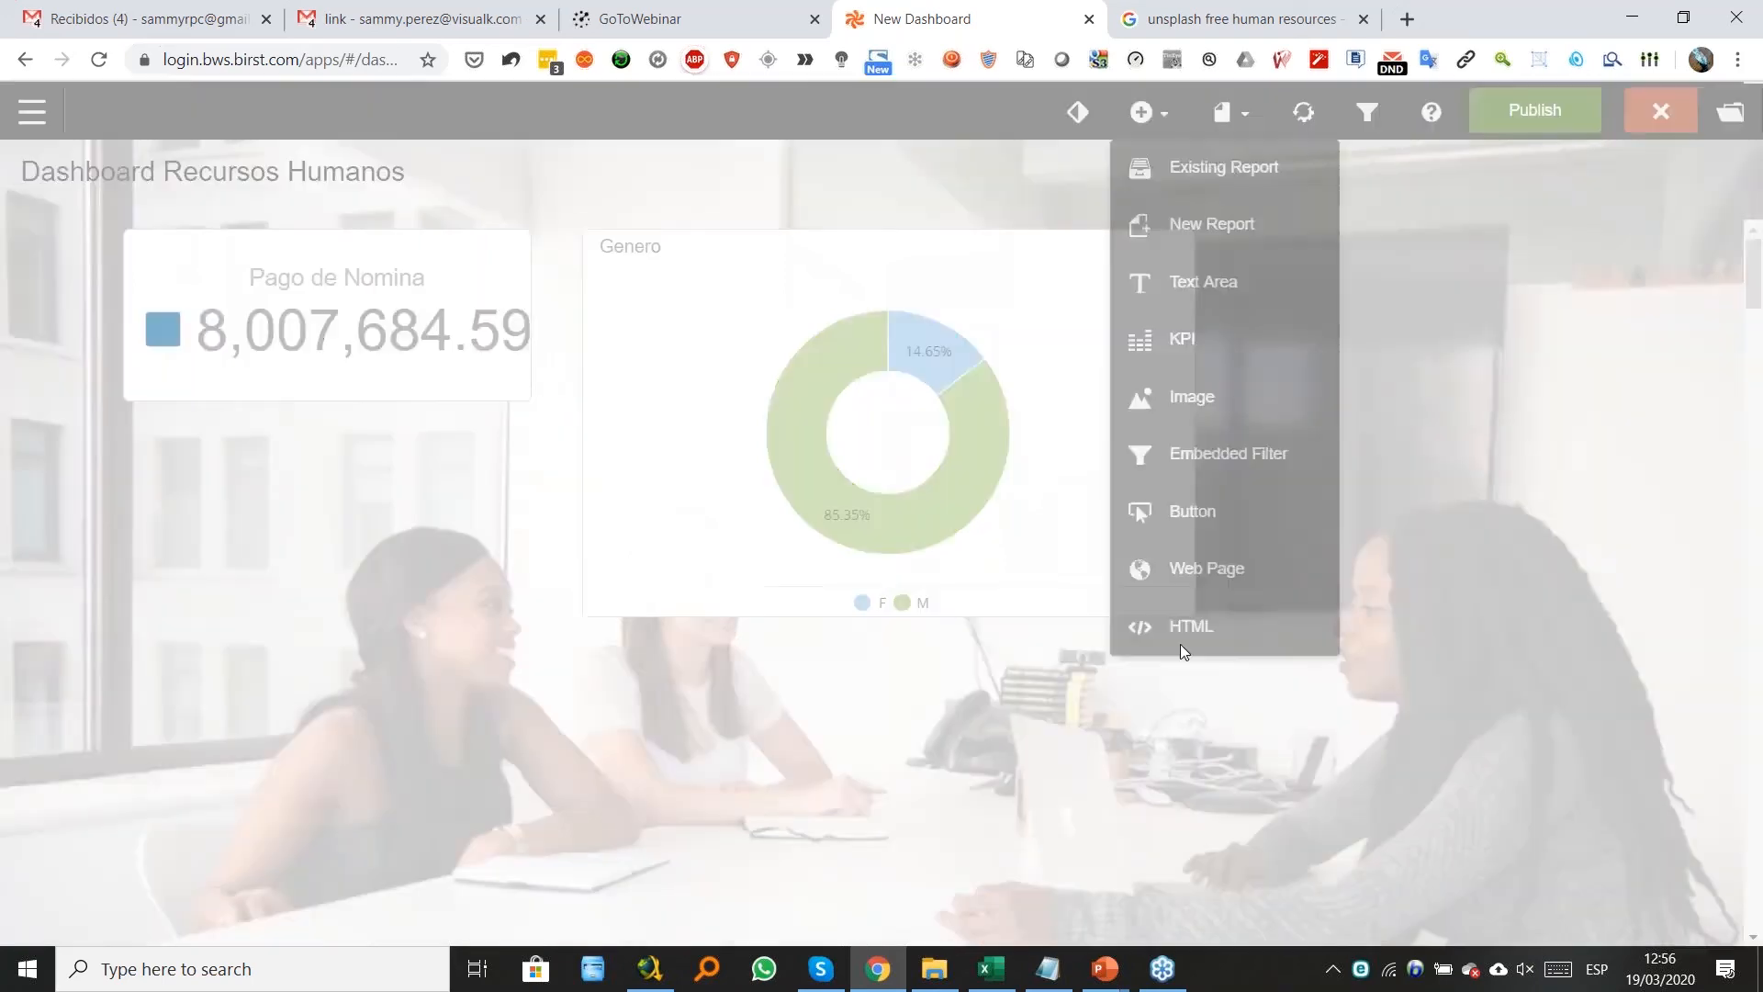
{"action": "left_click", "coordinate": [1046, 969]}
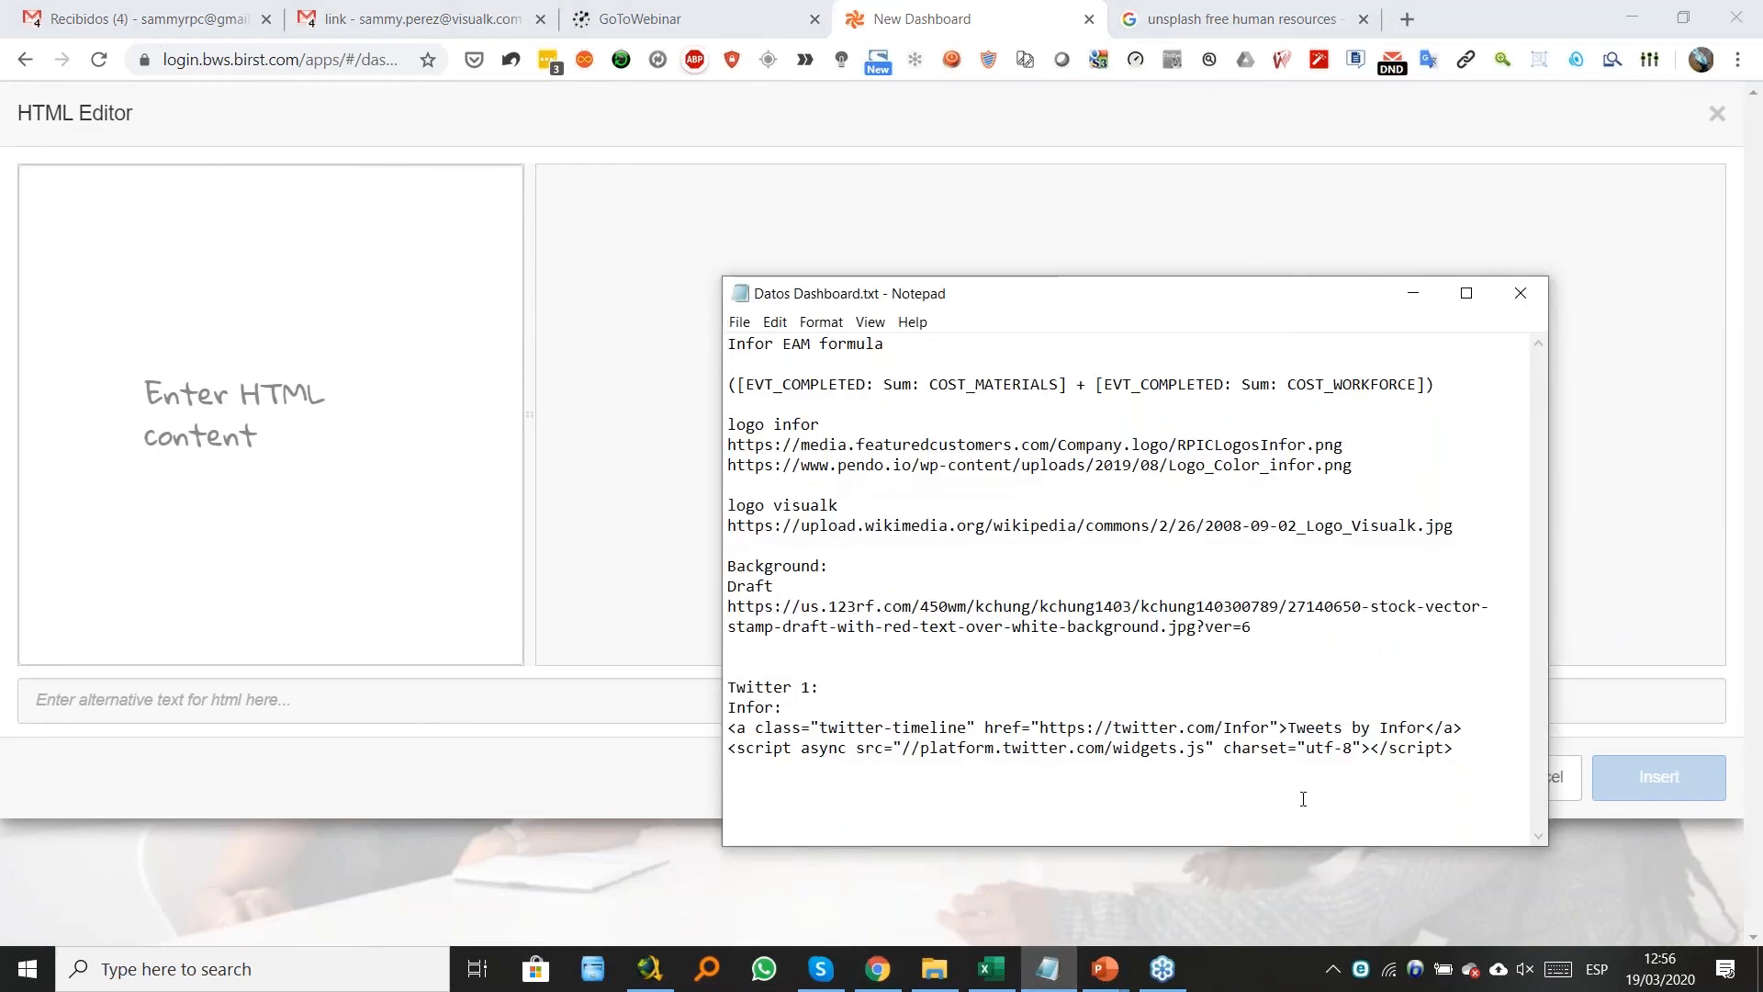
{"action": "left_click_drag", "start_coordinate": [1456, 748], "coordinate": [708, 728]}
{"action": "key", "text": "ctrl+c"}
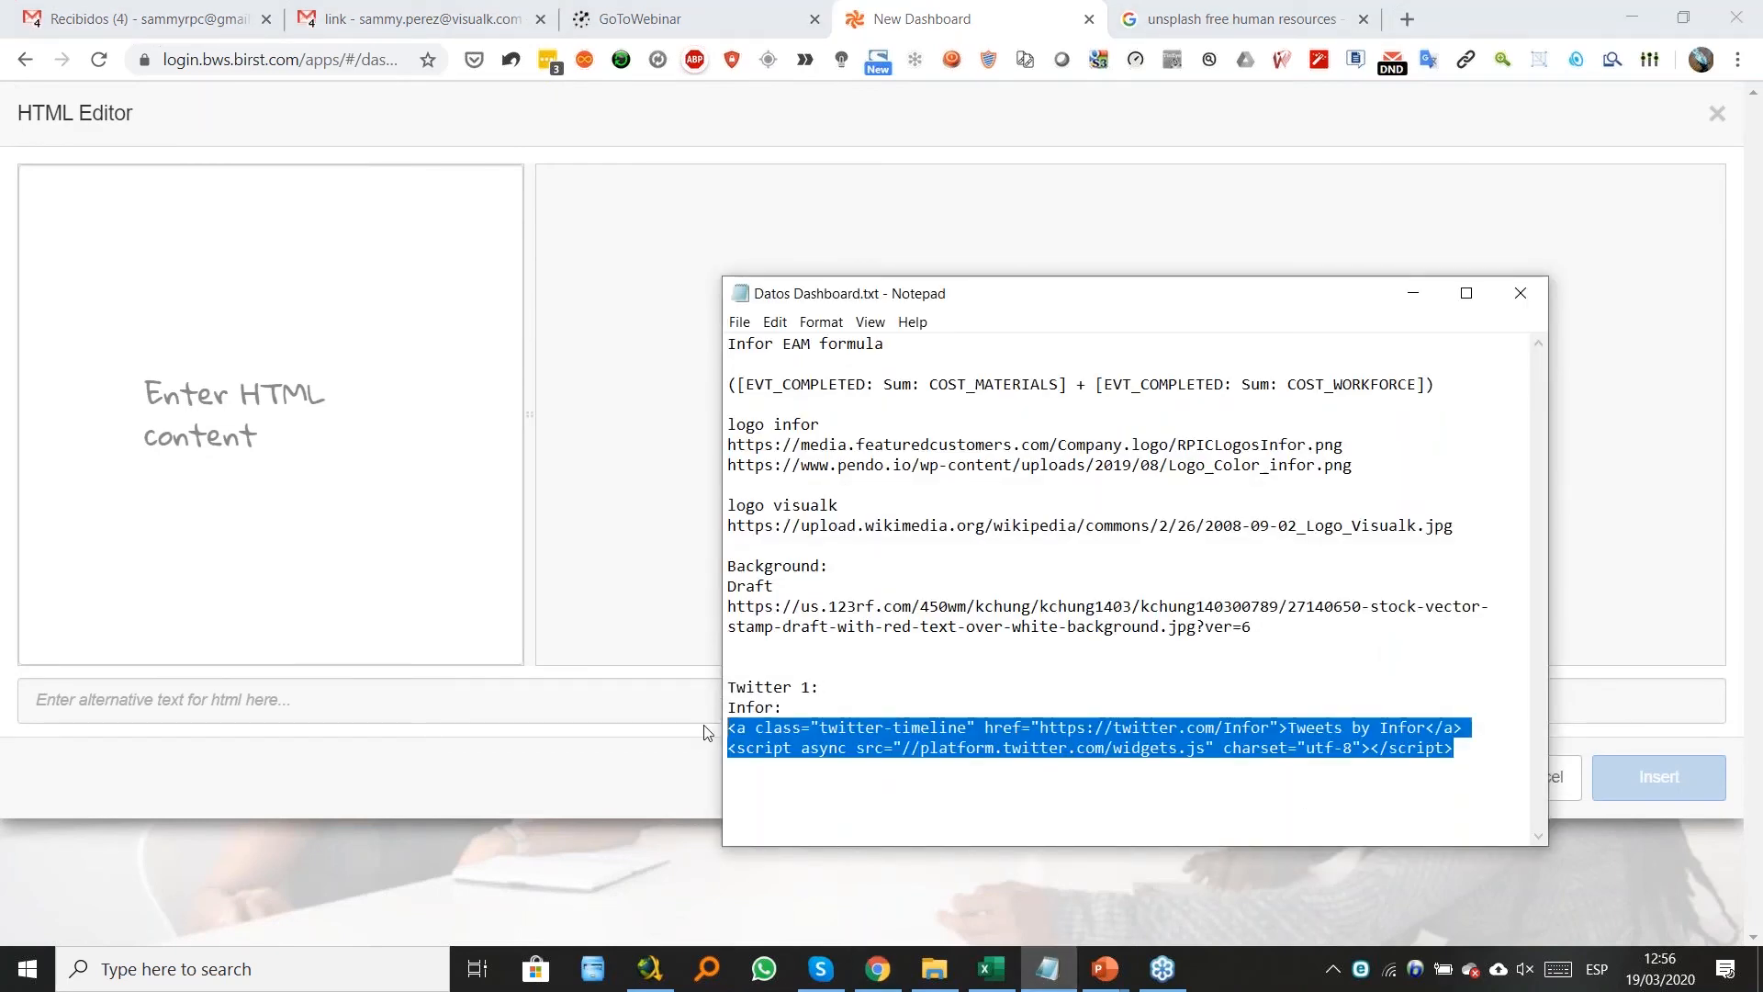
{"action": "left_click", "coordinate": [343, 420]}
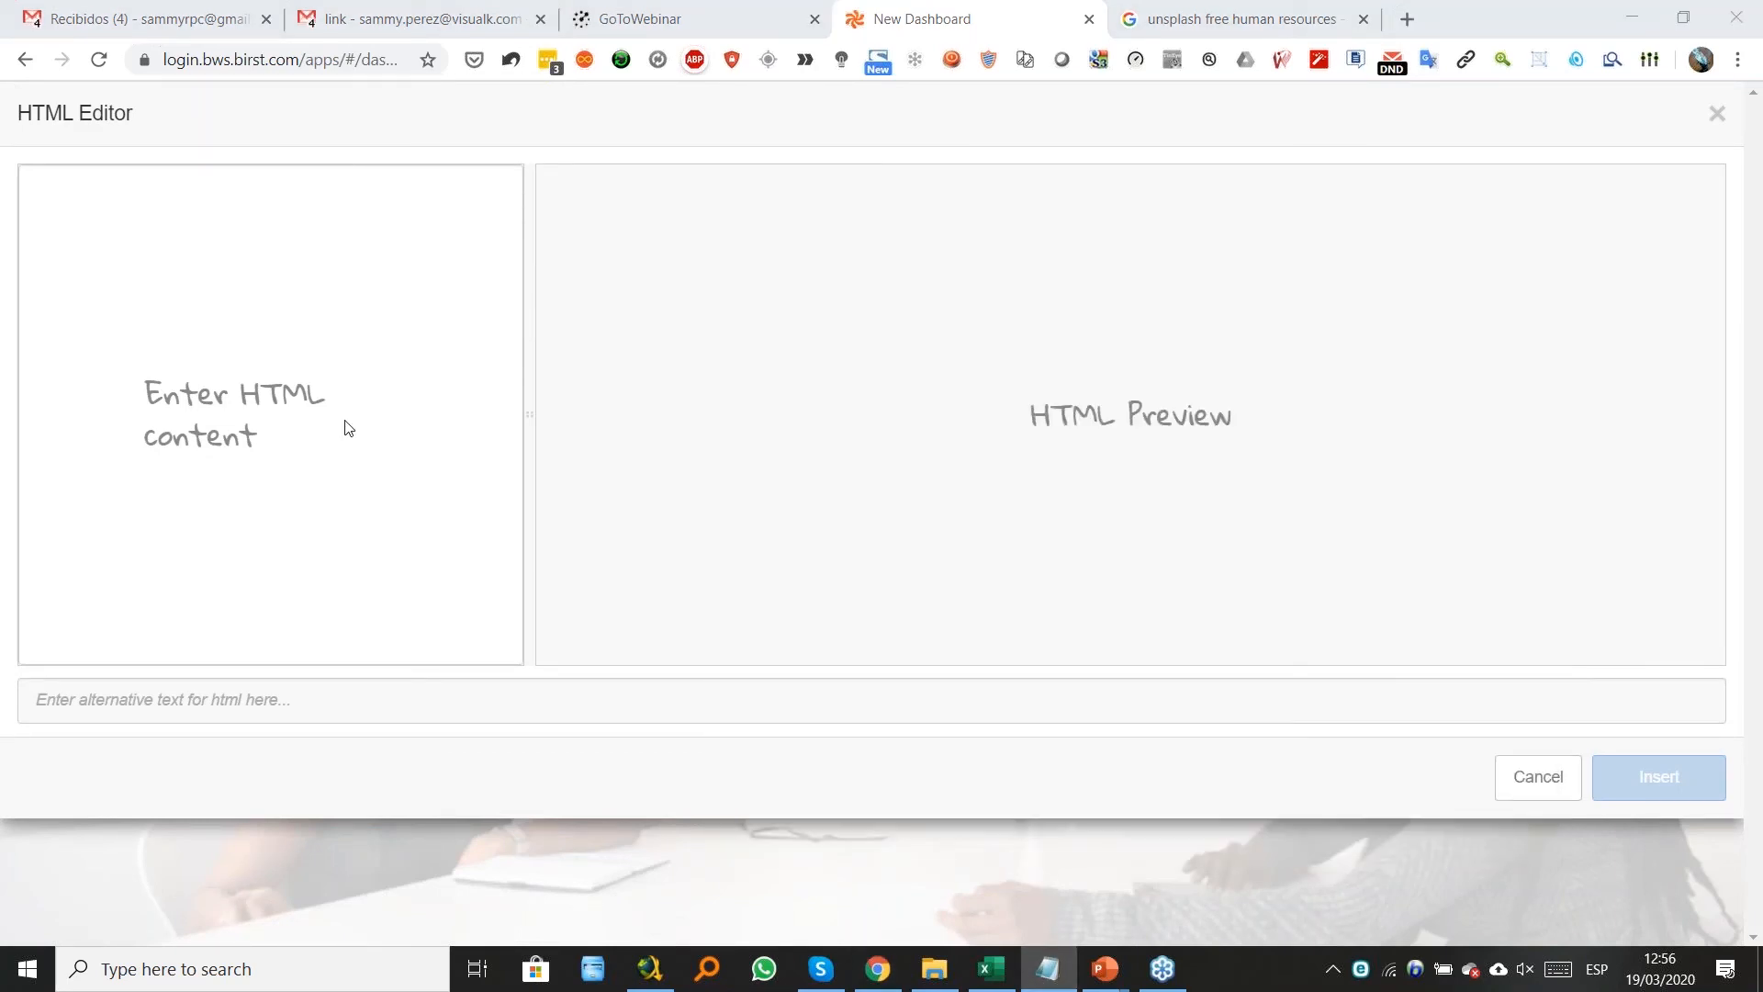
{"action": "left_click", "coordinate": [149, 236]}
{"action": "key", "text": "ctrl+v"}
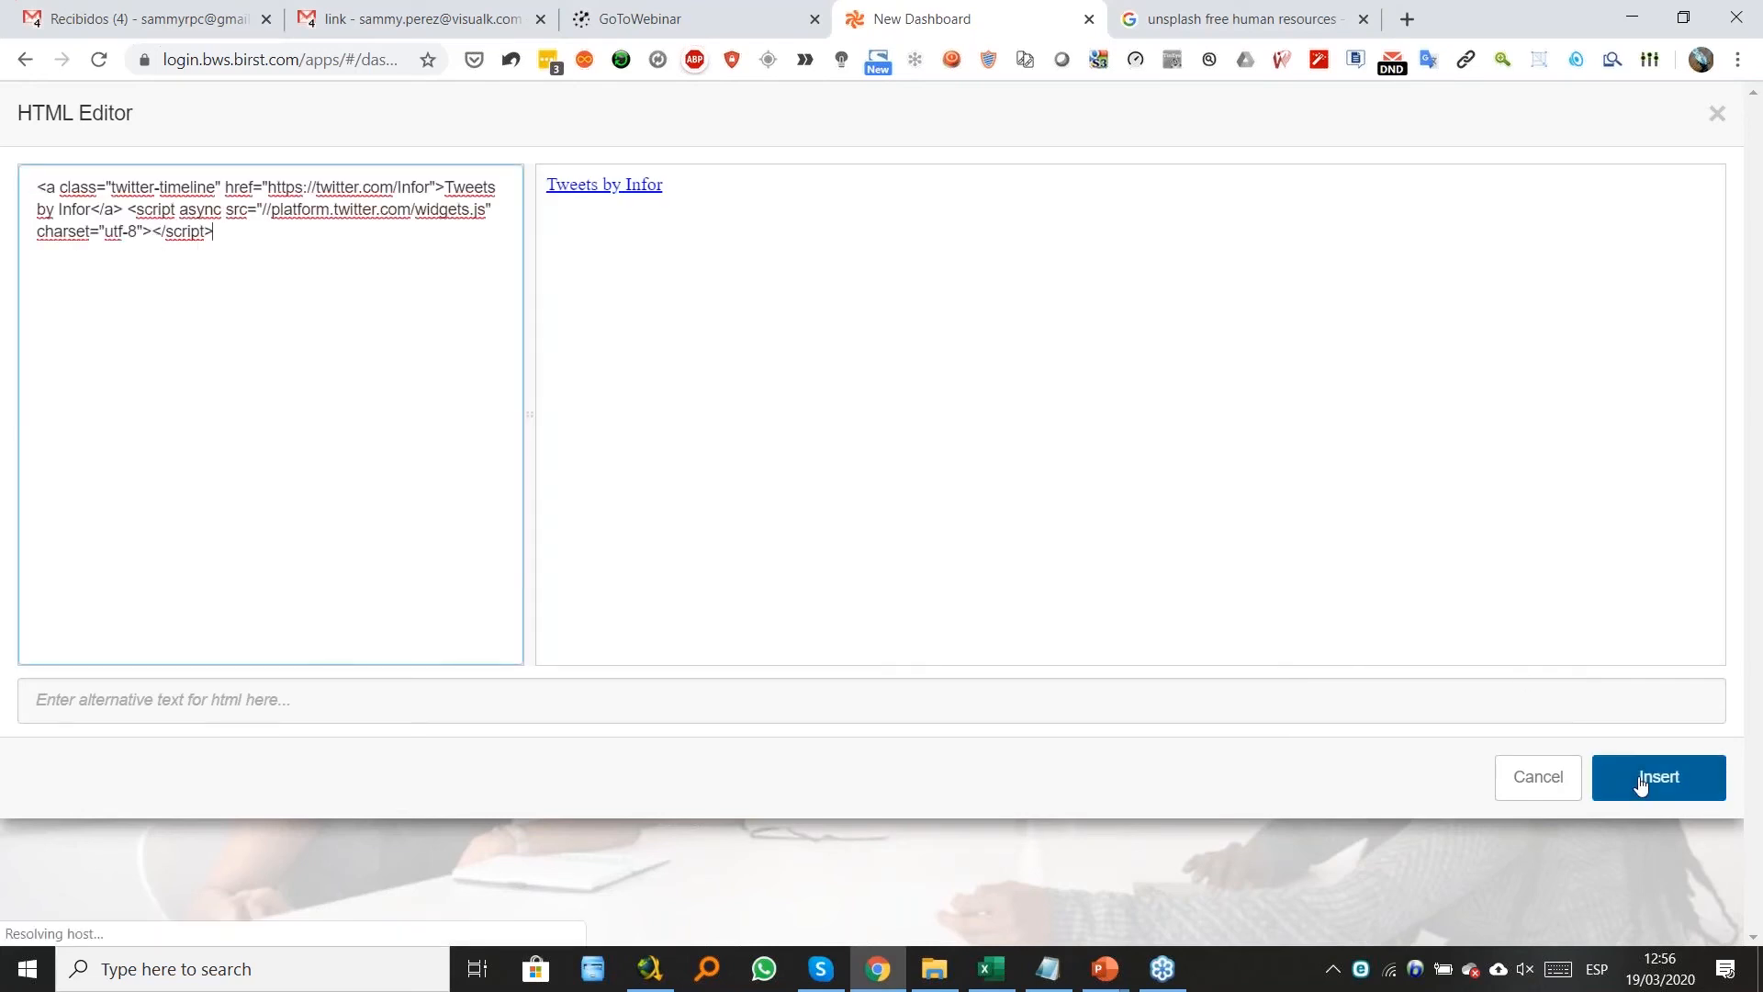
{"action": "left_click", "coordinate": [1641, 783]}
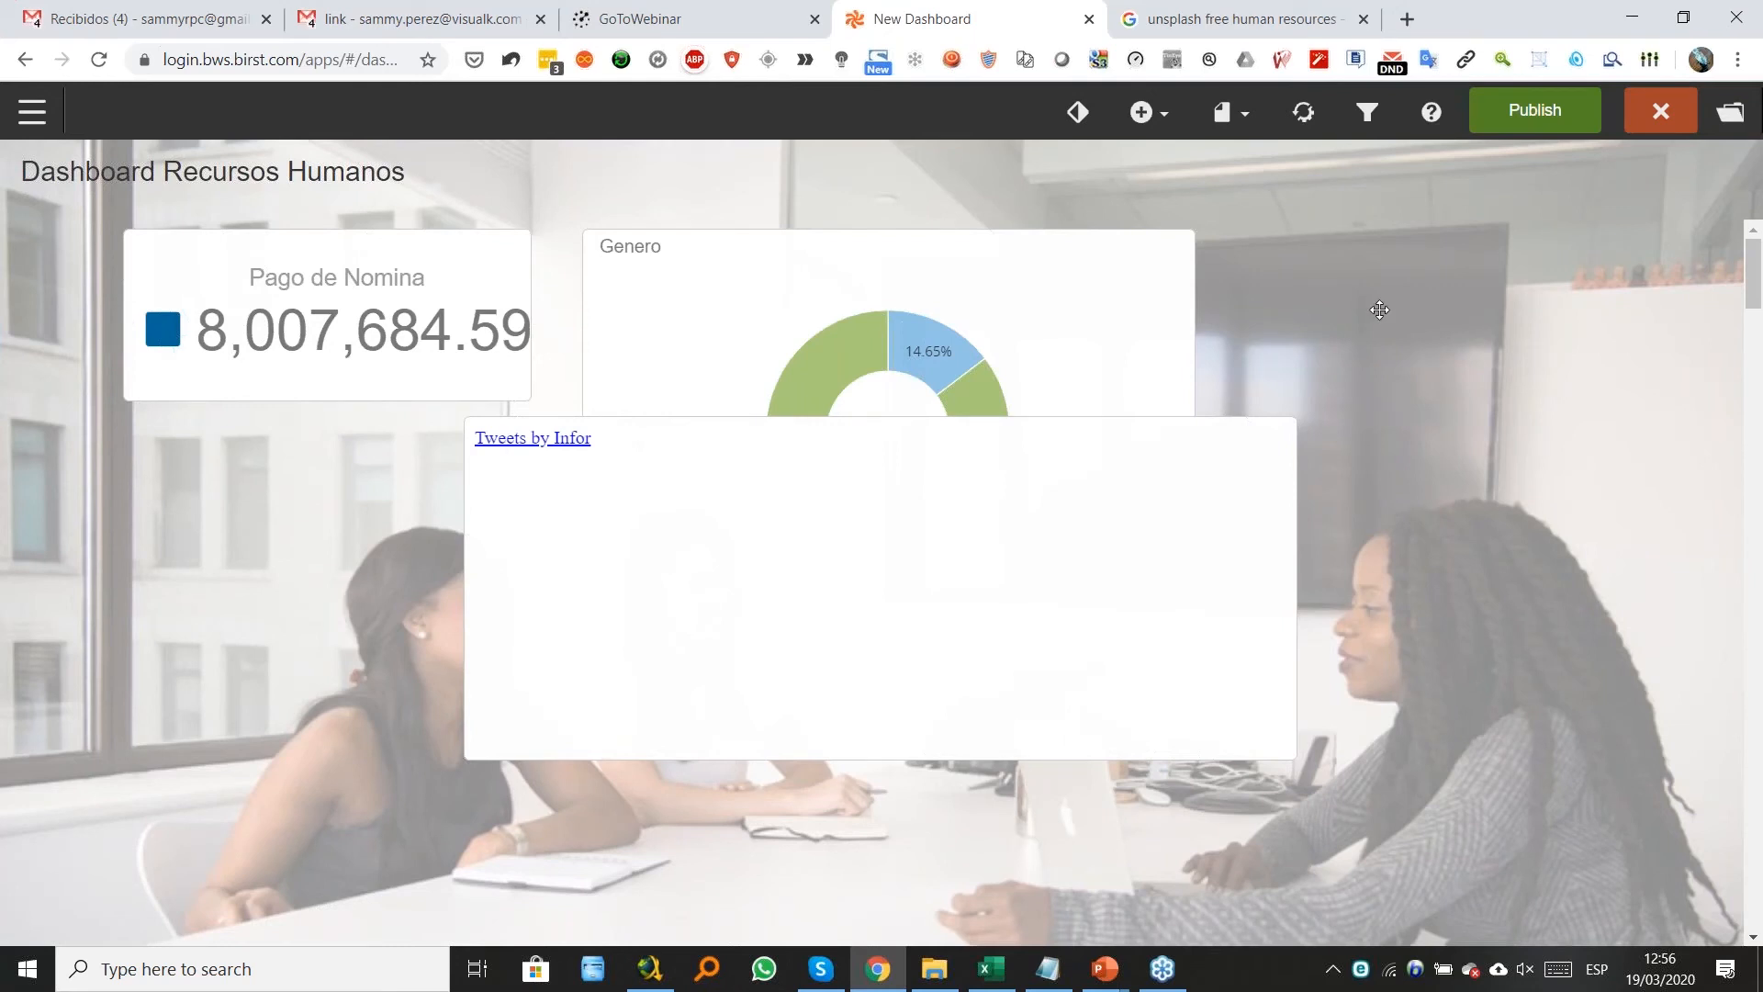
Place the Infor tweets element along the canvas's right edge at about 28% width and 97% height, and publish the dashboard.
{"action": "left_click_drag", "start_coordinate": [1442, 272], "coordinate": [1448, 218]}
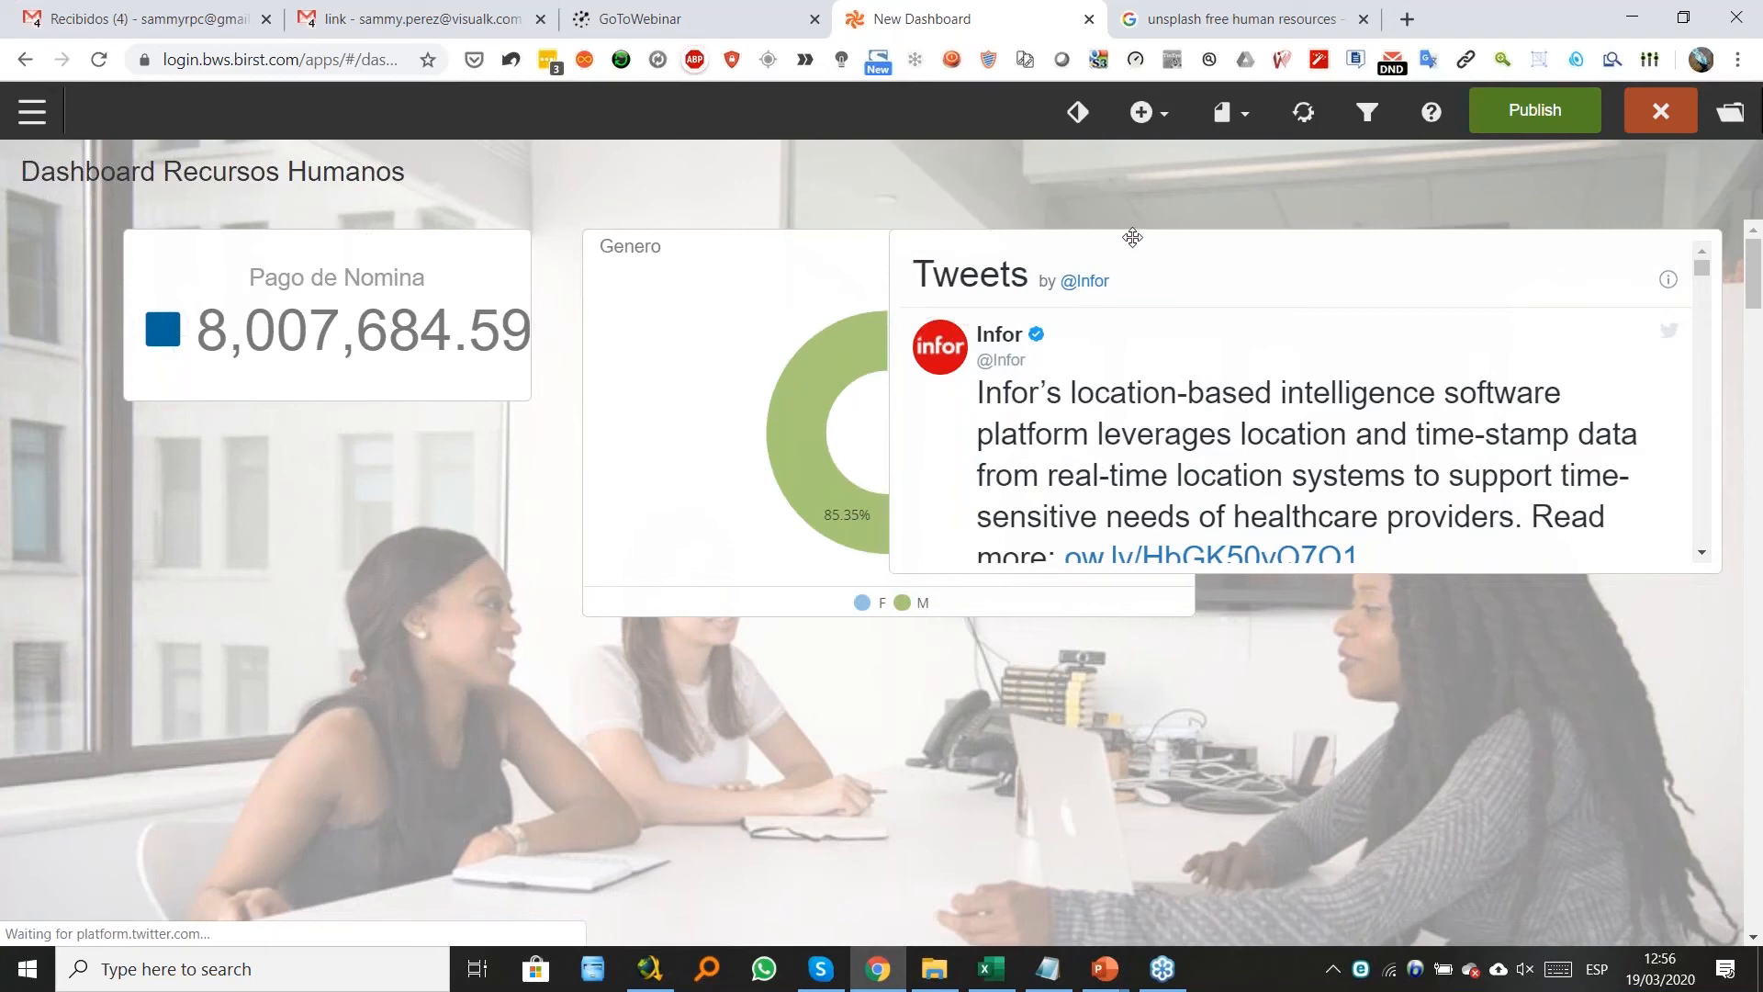
{"action": "left_click", "coordinate": [1132, 237]}
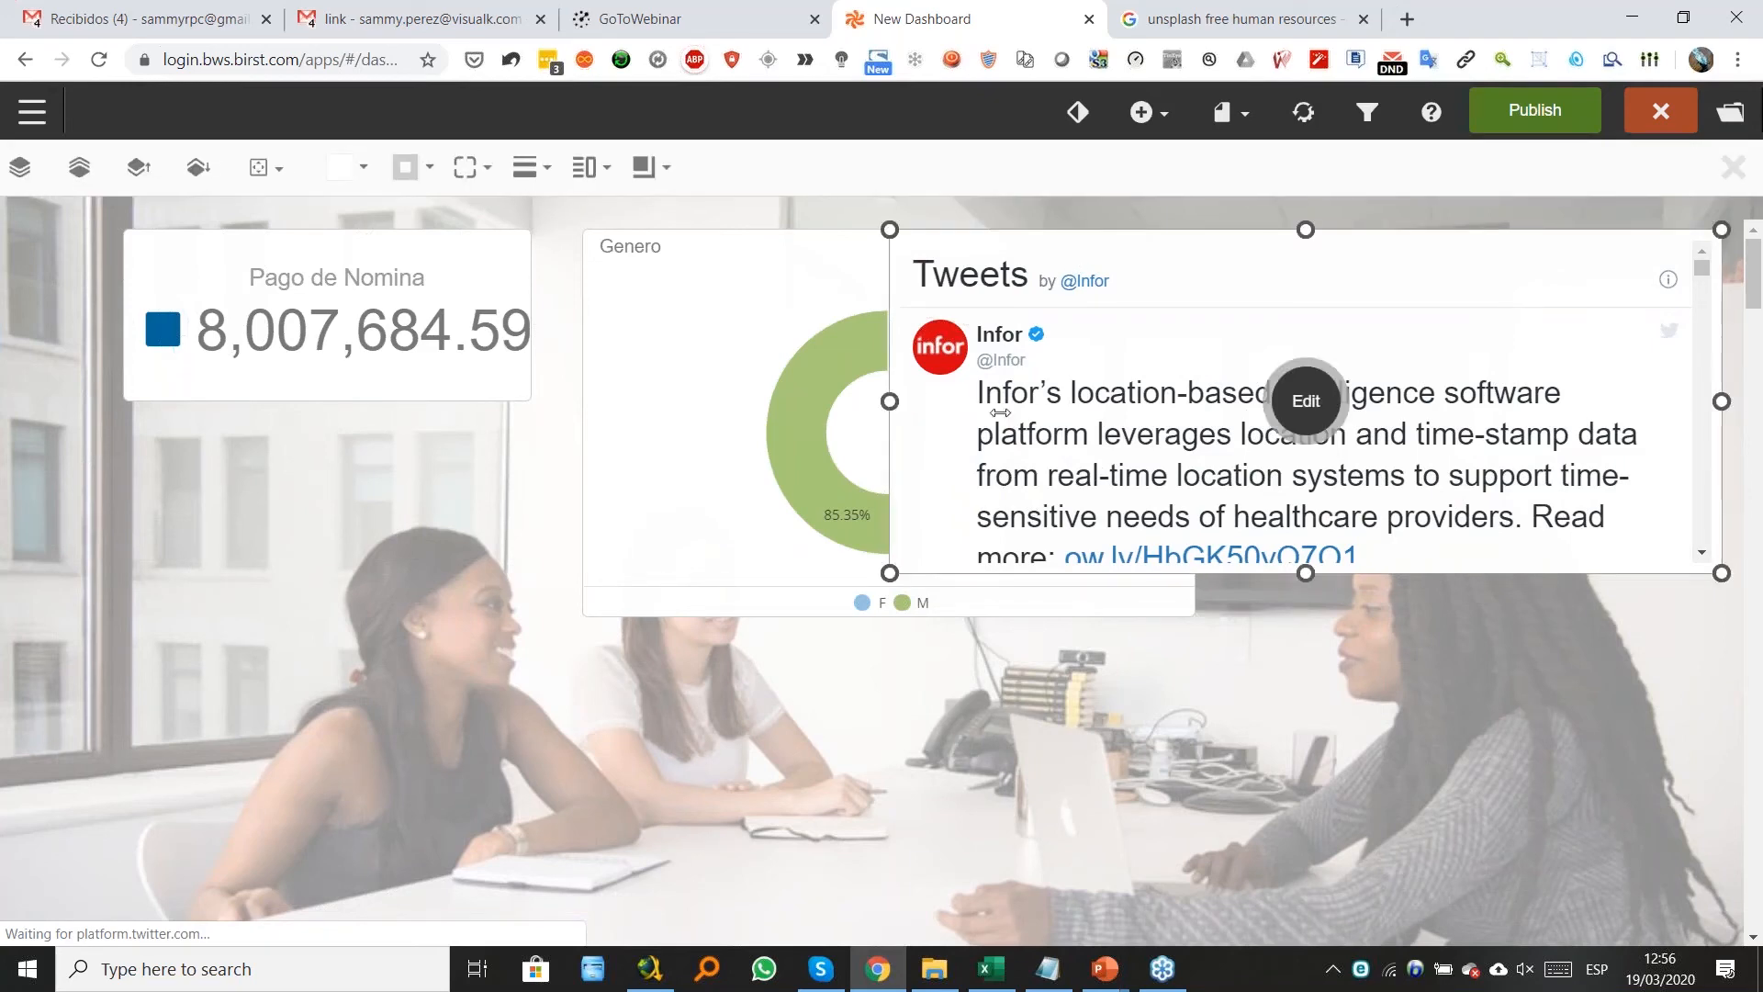
{"action": "left_click_drag", "start_coordinate": [1161, 417], "coordinate": [1247, 416]}
{"action": "left_click_drag", "start_coordinate": [1443, 883], "coordinate": [1431, 937]}
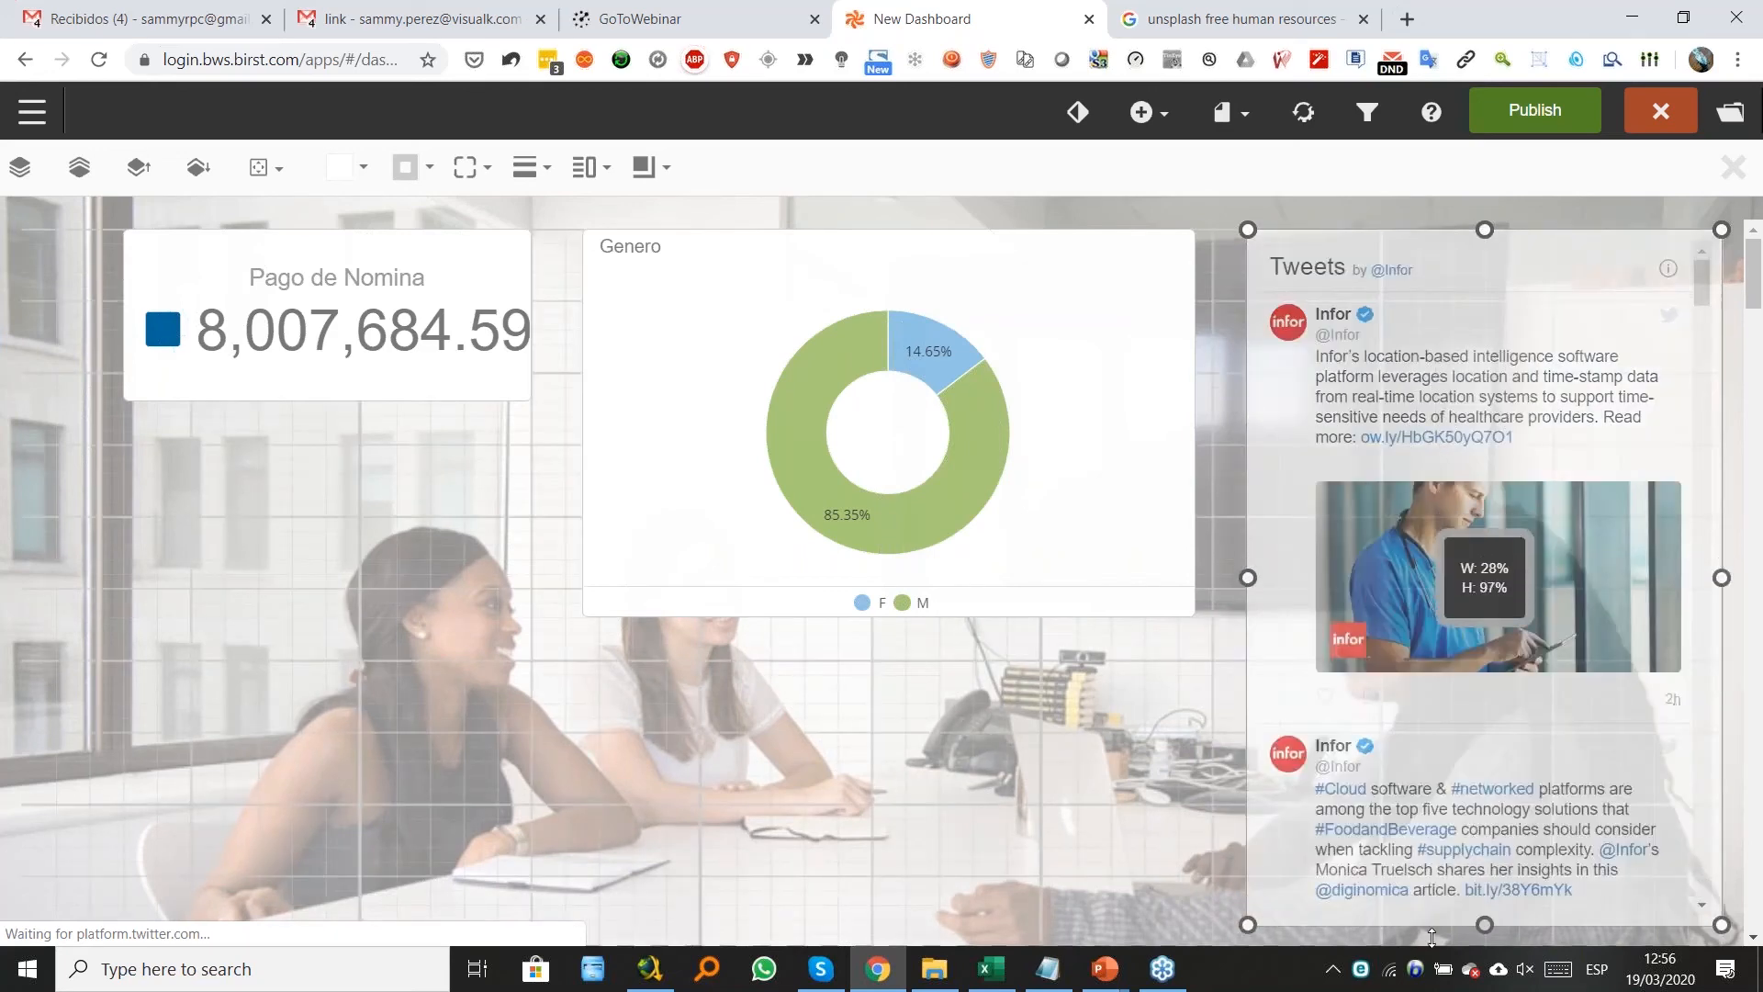
{"action": "left_click", "coordinate": [862, 688]}
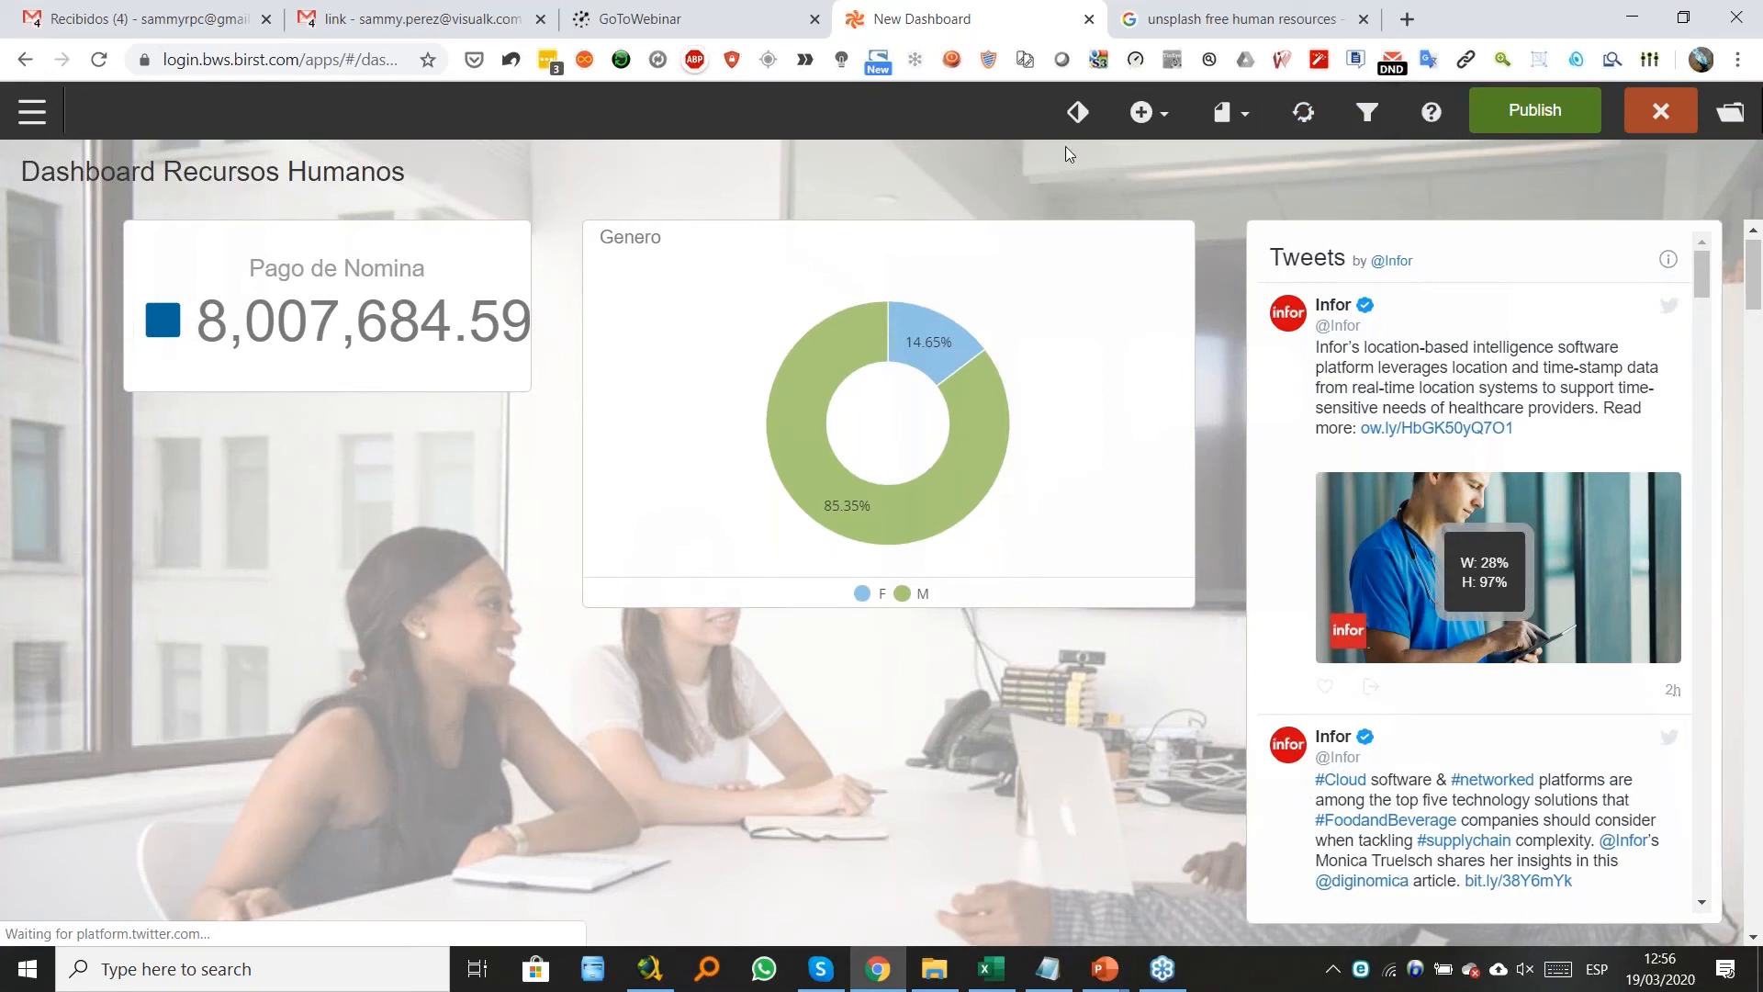
{"action": "left_click", "coordinate": [1535, 110]}
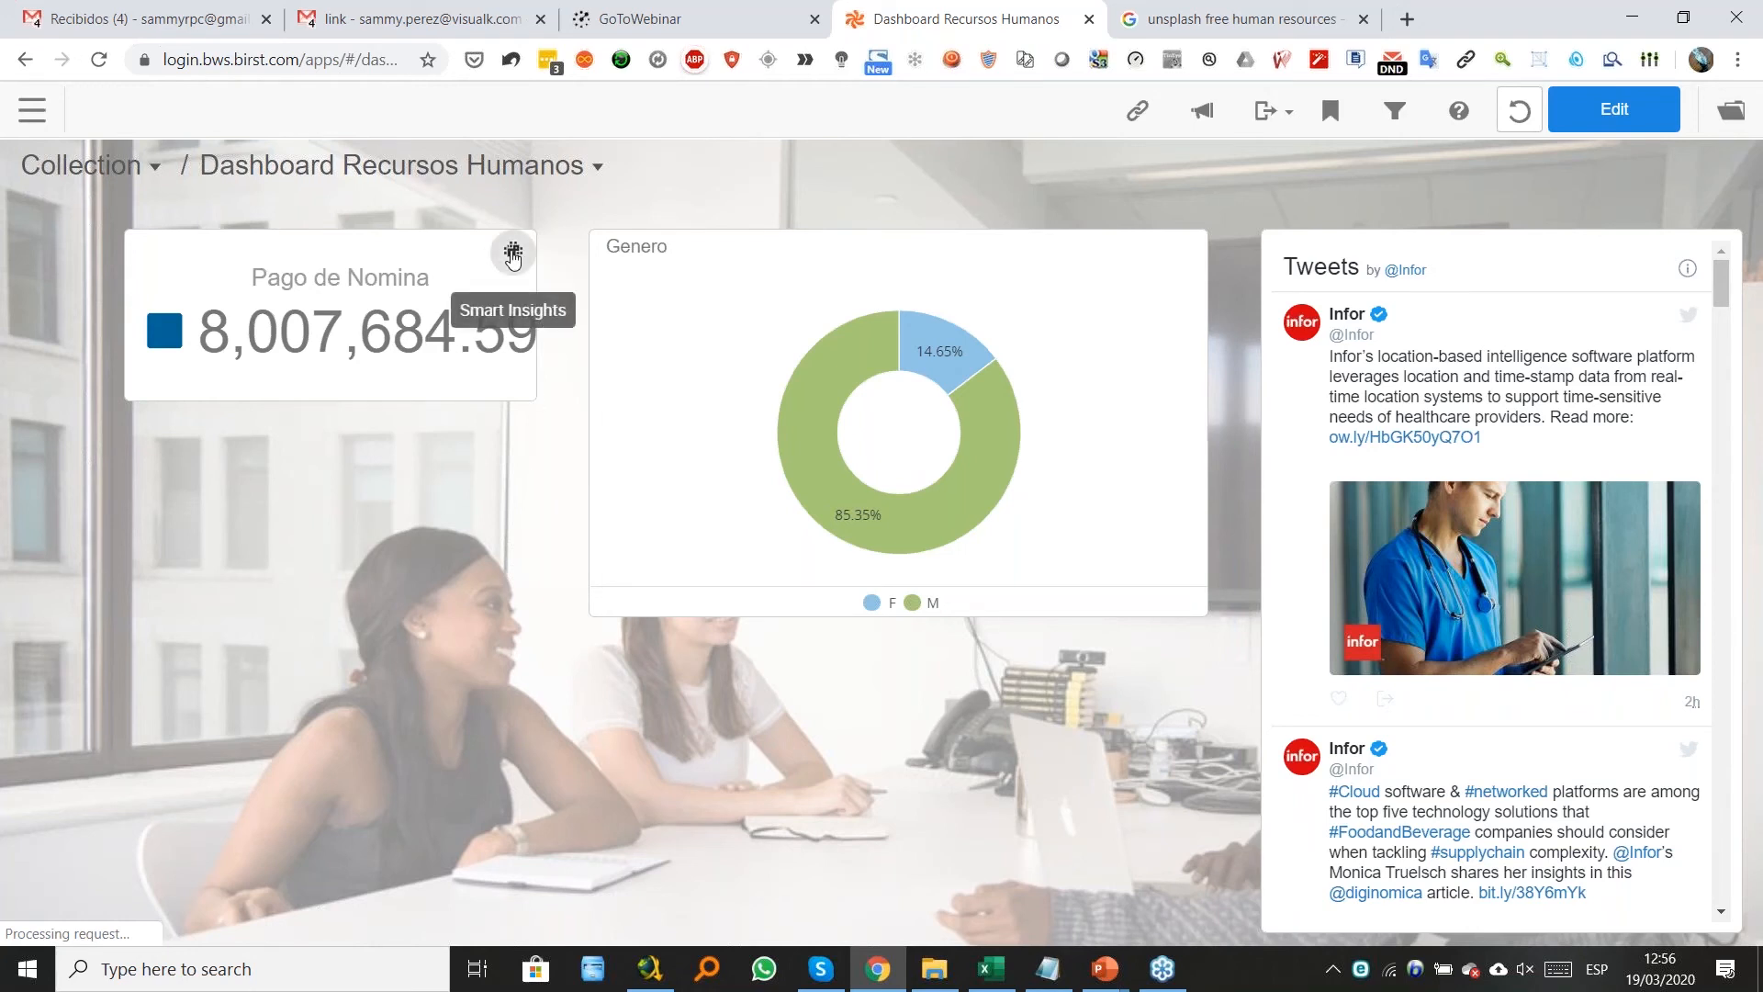
Open the Smart Insights configuration for the Pago de Nomina KPI and set its time interval to Month.
{"action": "left_click", "coordinate": [513, 253]}
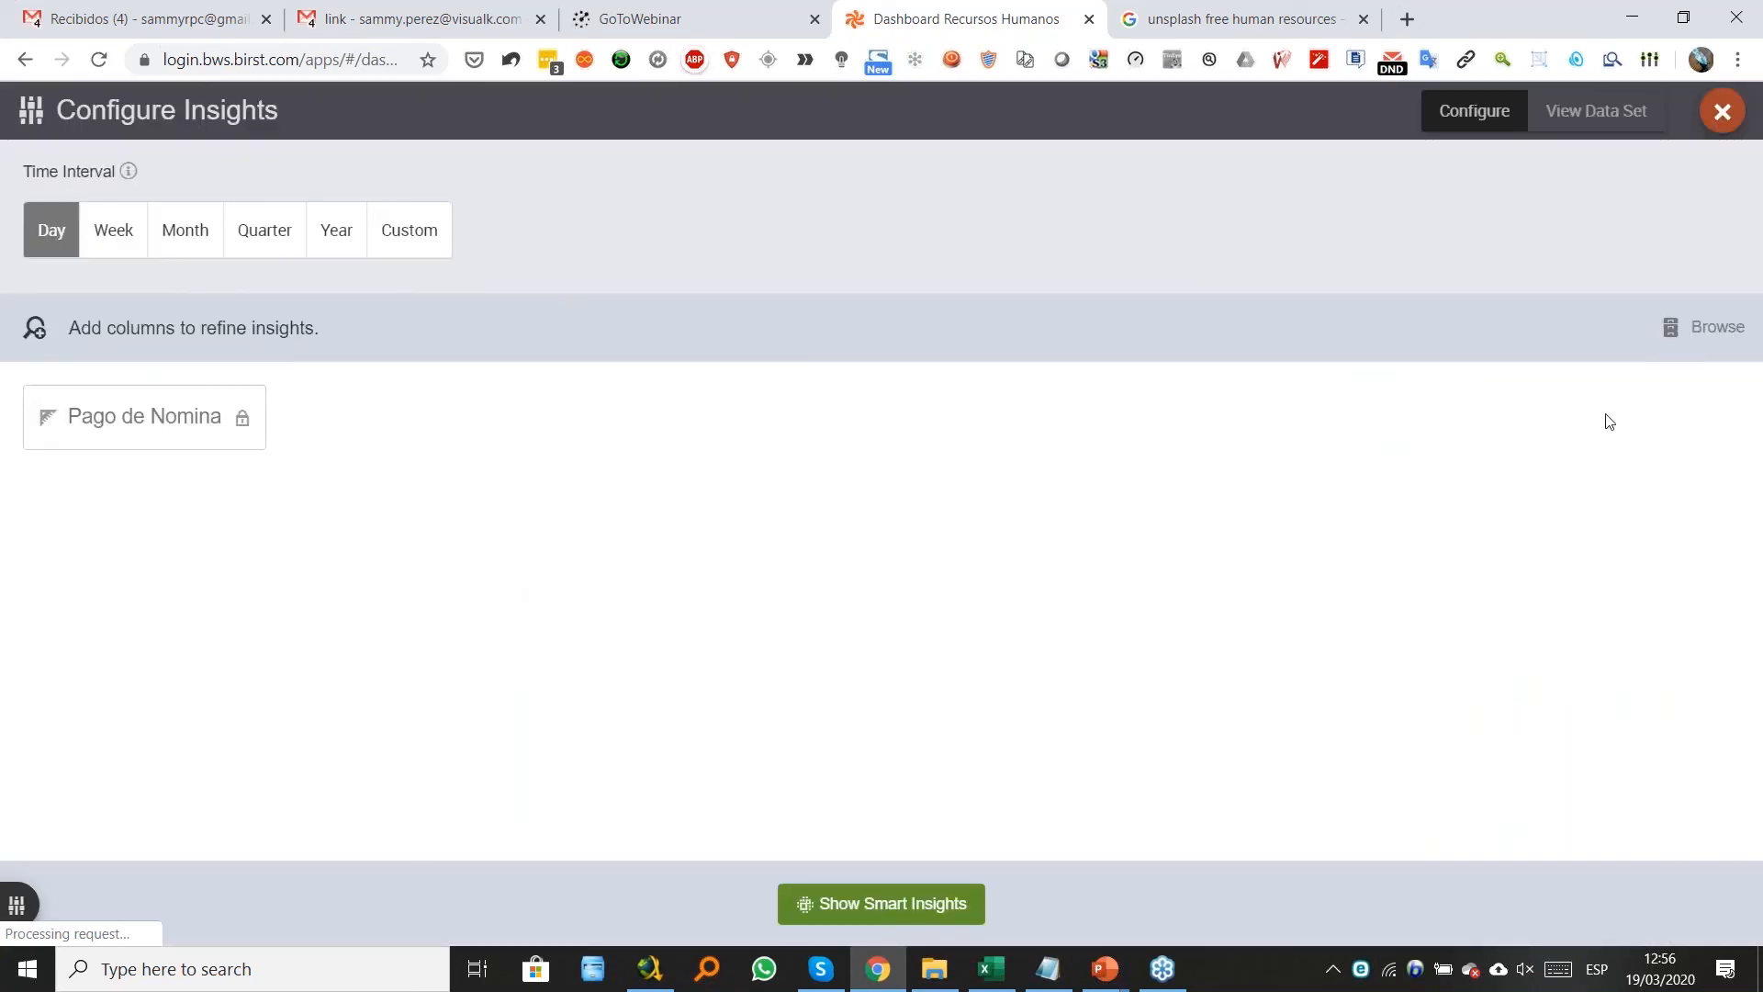
{"action": "left_click", "coordinate": [1706, 328]}
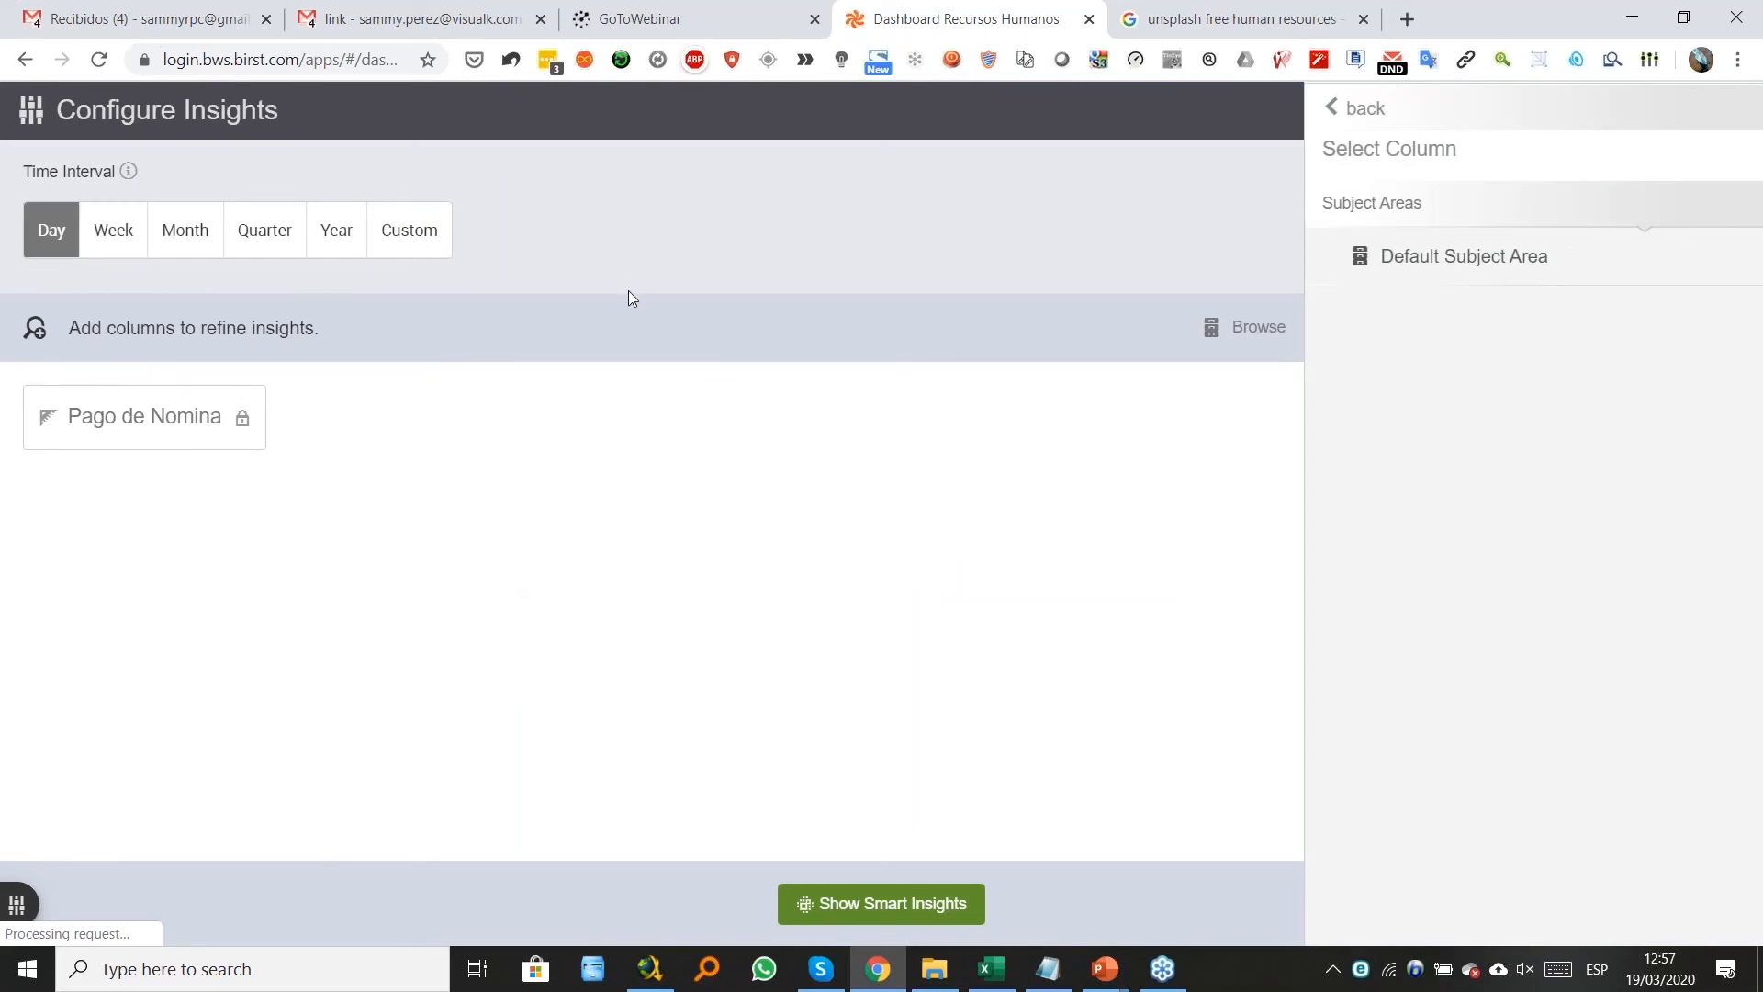
{"action": "left_click", "coordinate": [199, 241]}
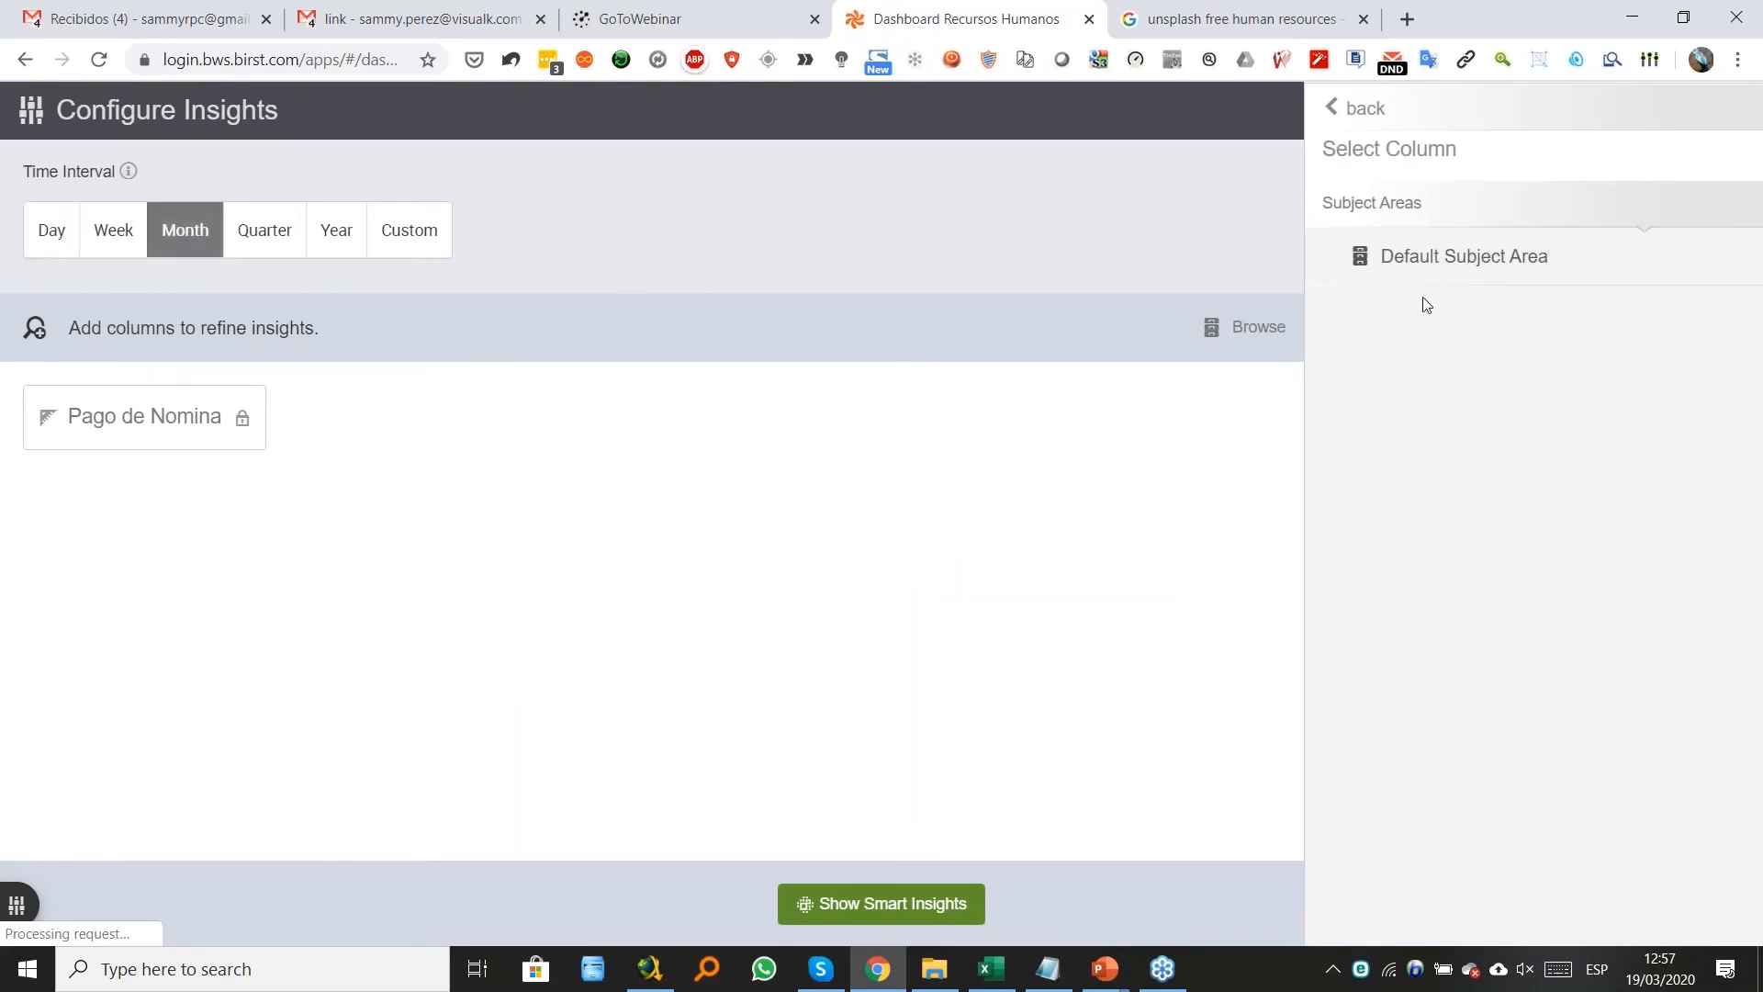
Refine the insights with the ANO, MES and COD_PLANTILLA attributes from EMPL_TRANSACCIONES in the Default Subject Area.
{"action": "left_click", "coordinate": [1424, 269]}
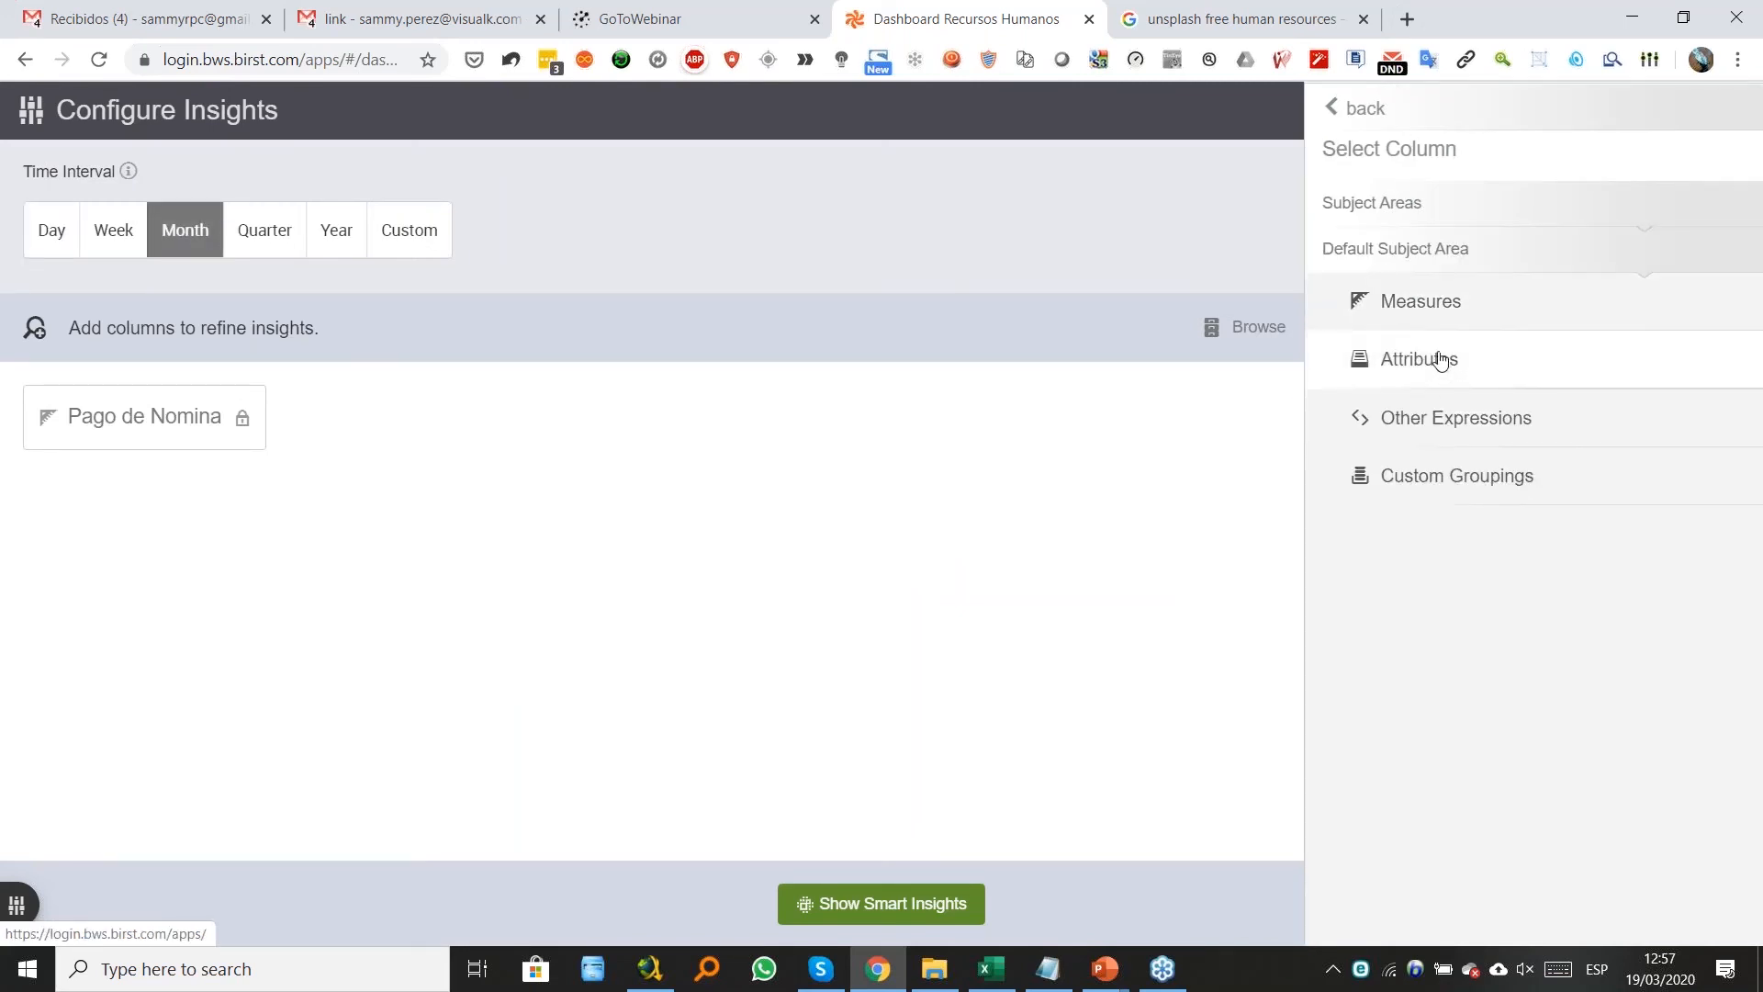
{"action": "left_click", "coordinate": [1420, 362]}
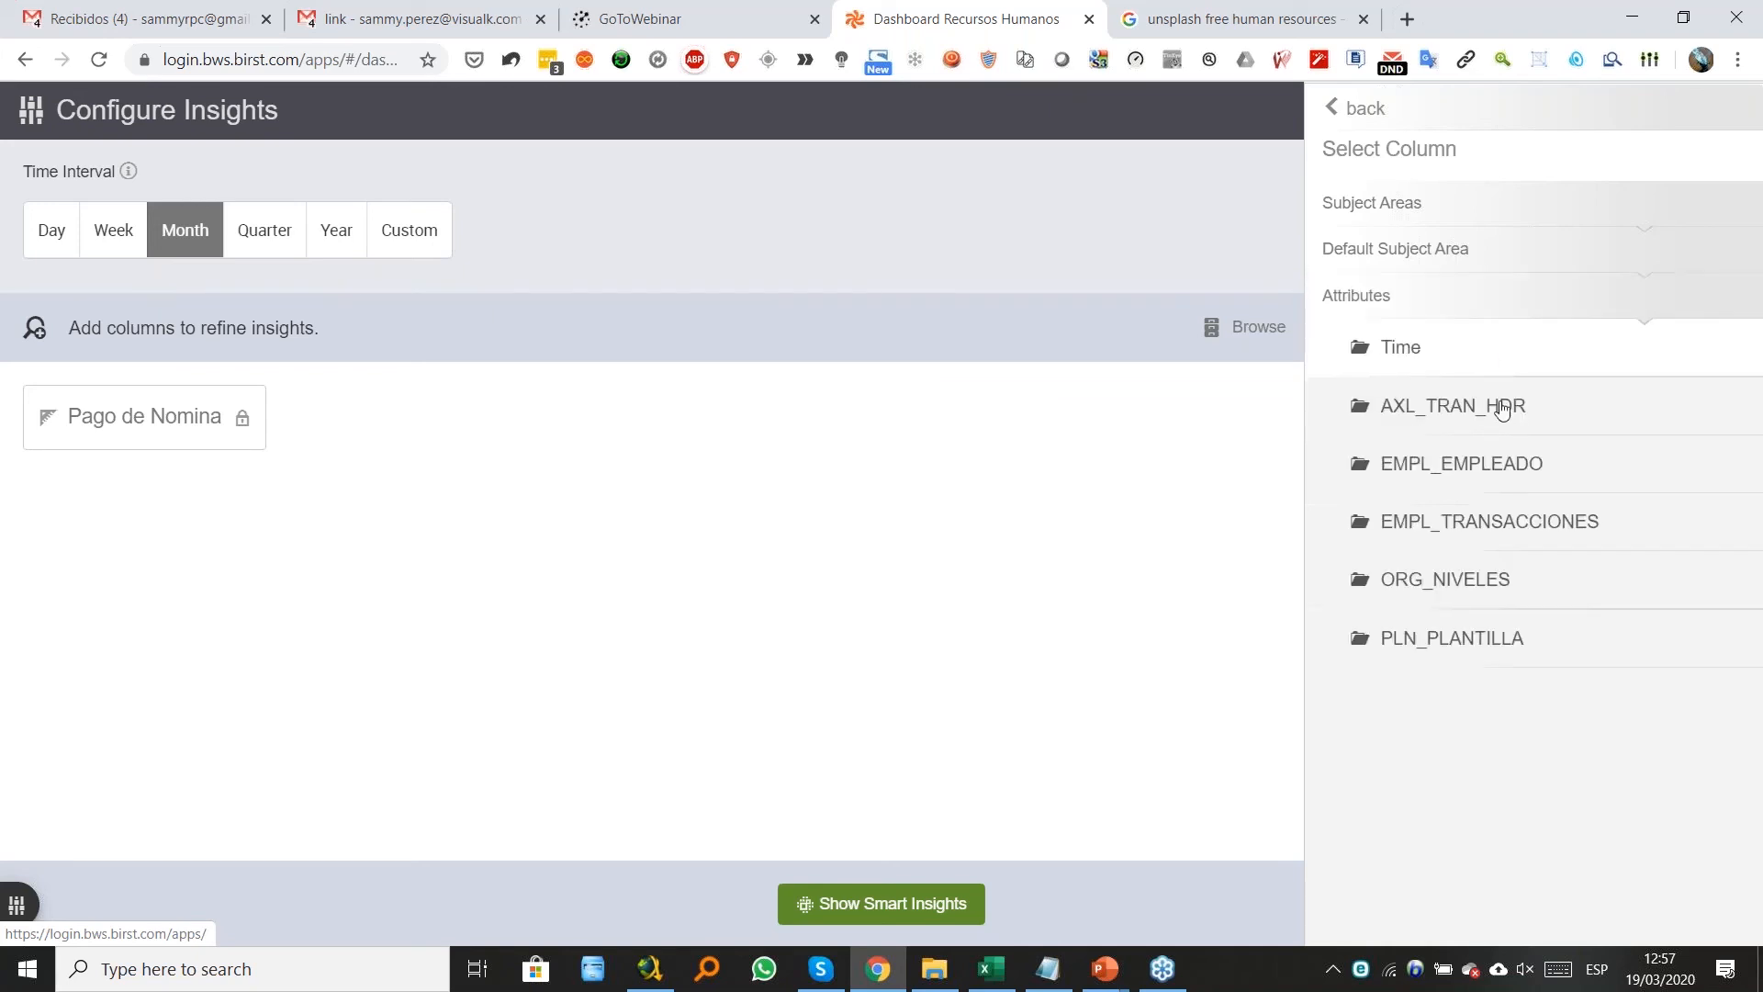
{"action": "left_click", "coordinate": [1594, 525]}
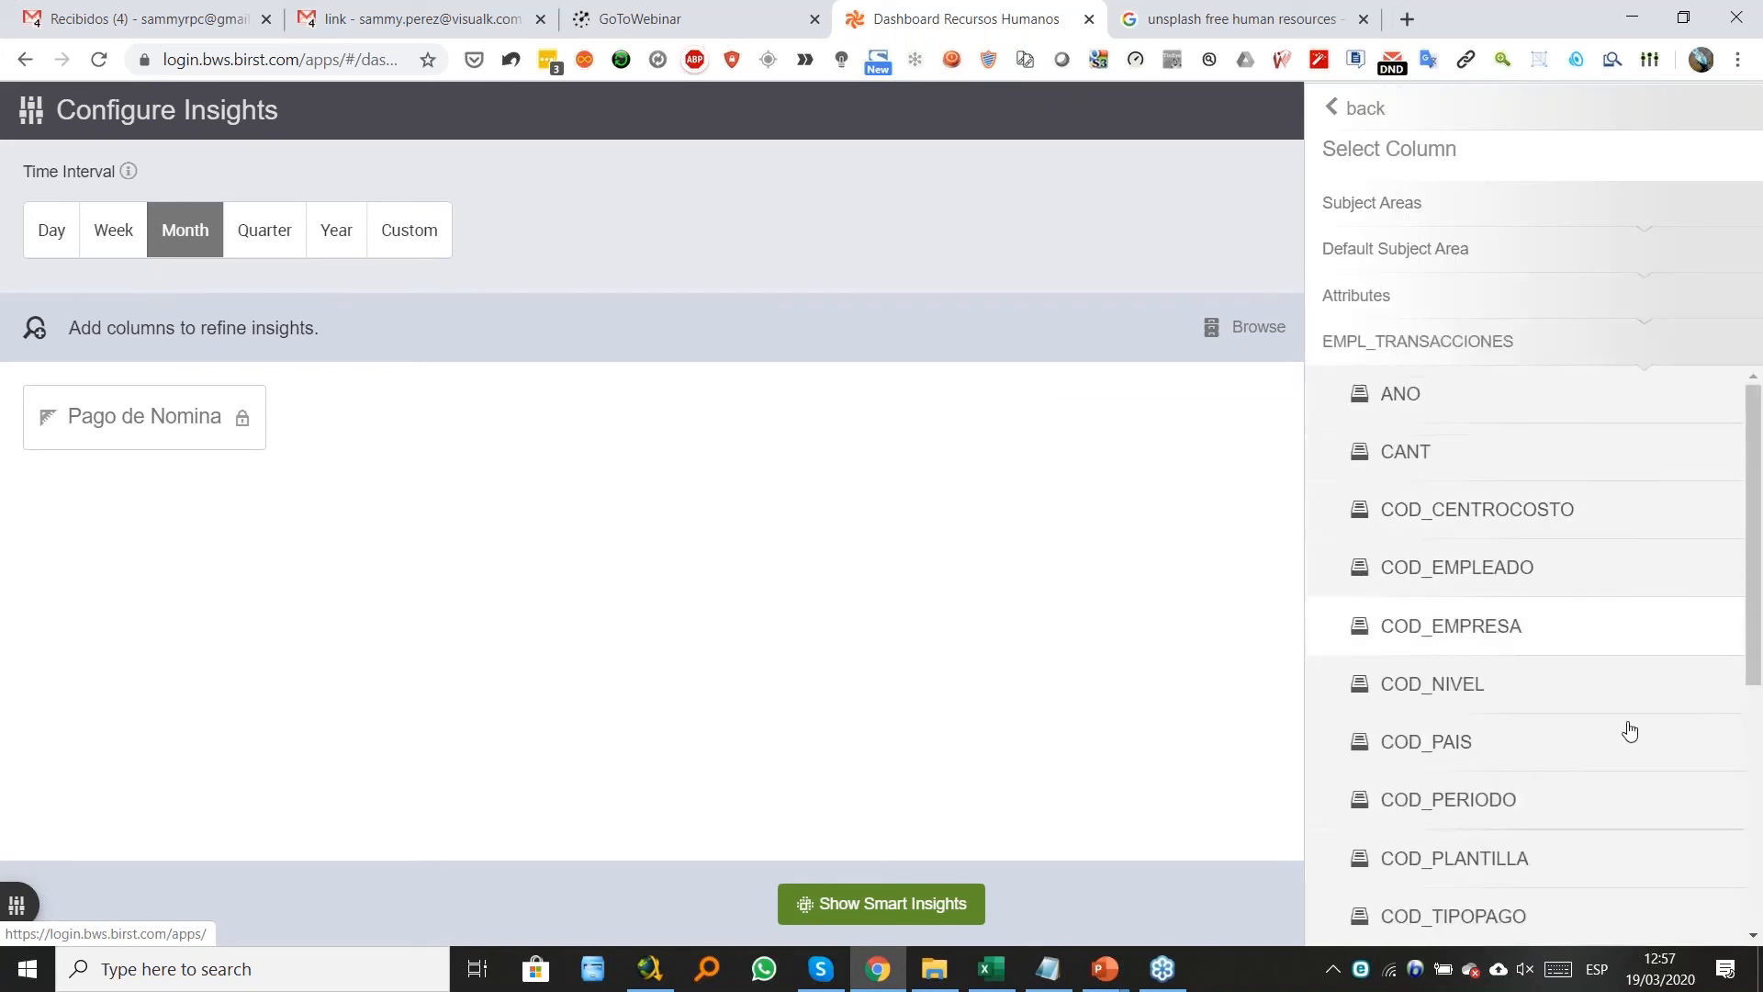
{"action": "left_click", "coordinate": [1417, 395]}
{"action": "scroll", "coordinate": [1686, 763], "scroll_direction": "down", "scroll_amount": 5}
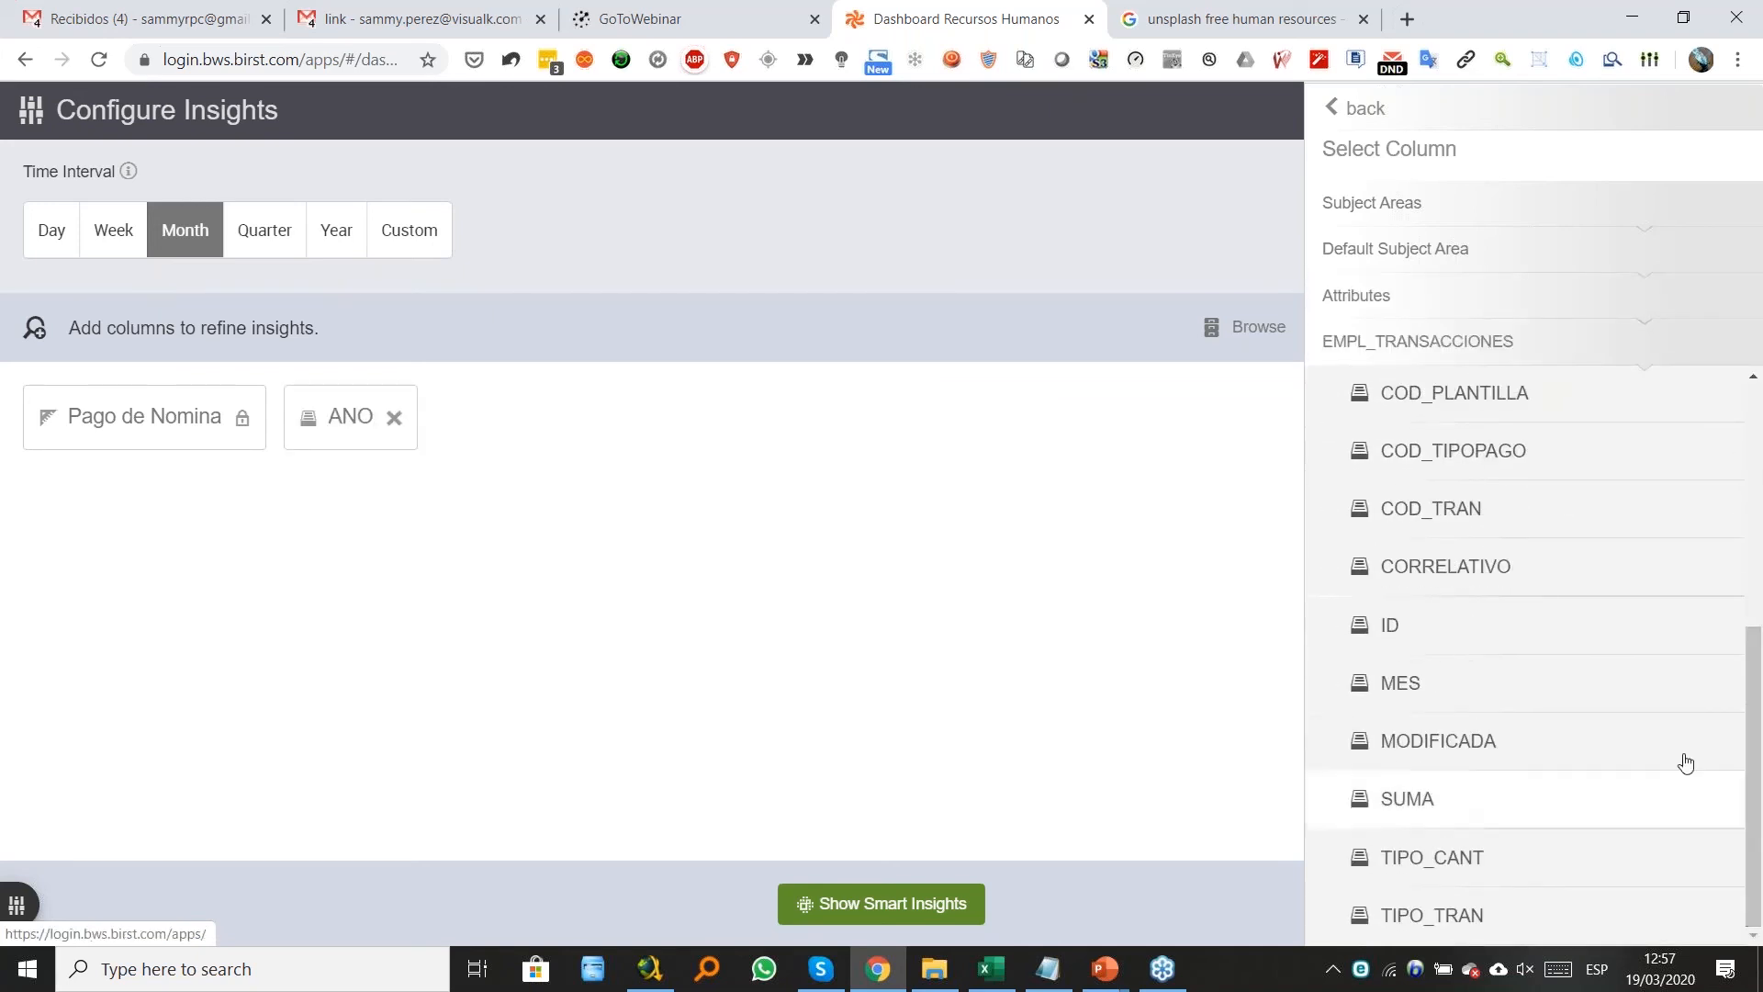
{"action": "left_click", "coordinate": [1484, 696]}
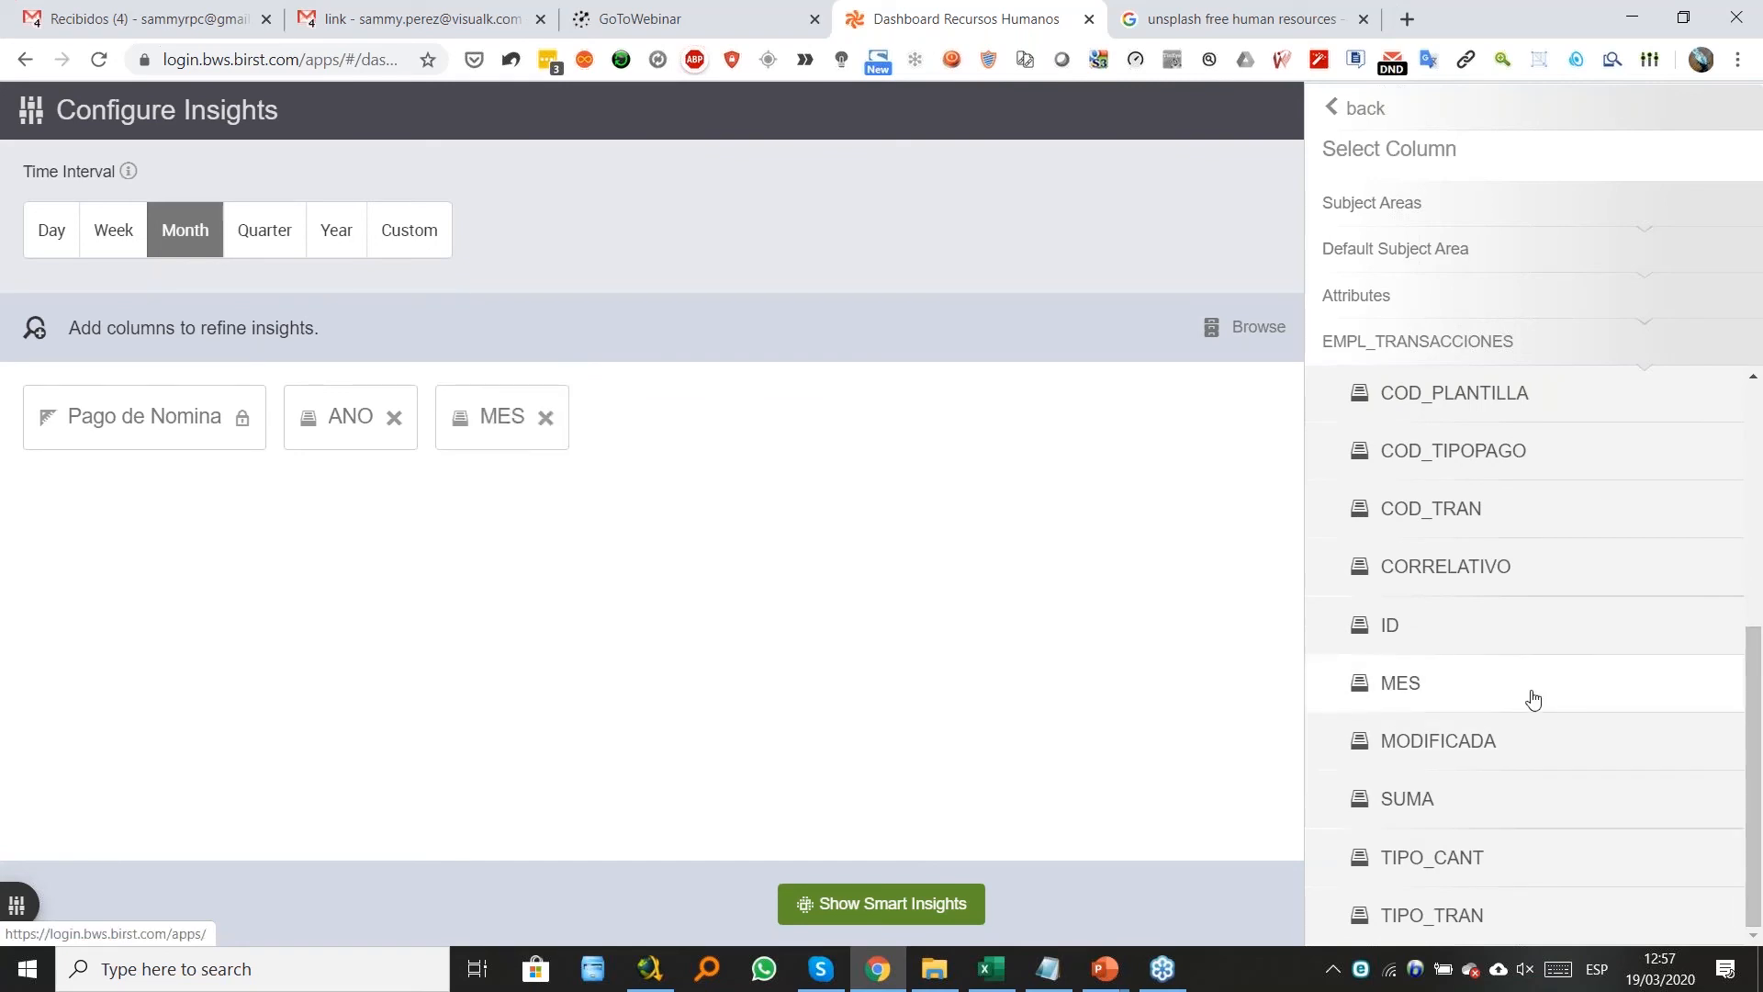
{"action": "scroll", "coordinate": [1588, 698], "scroll_direction": "up", "scroll_amount": 3}
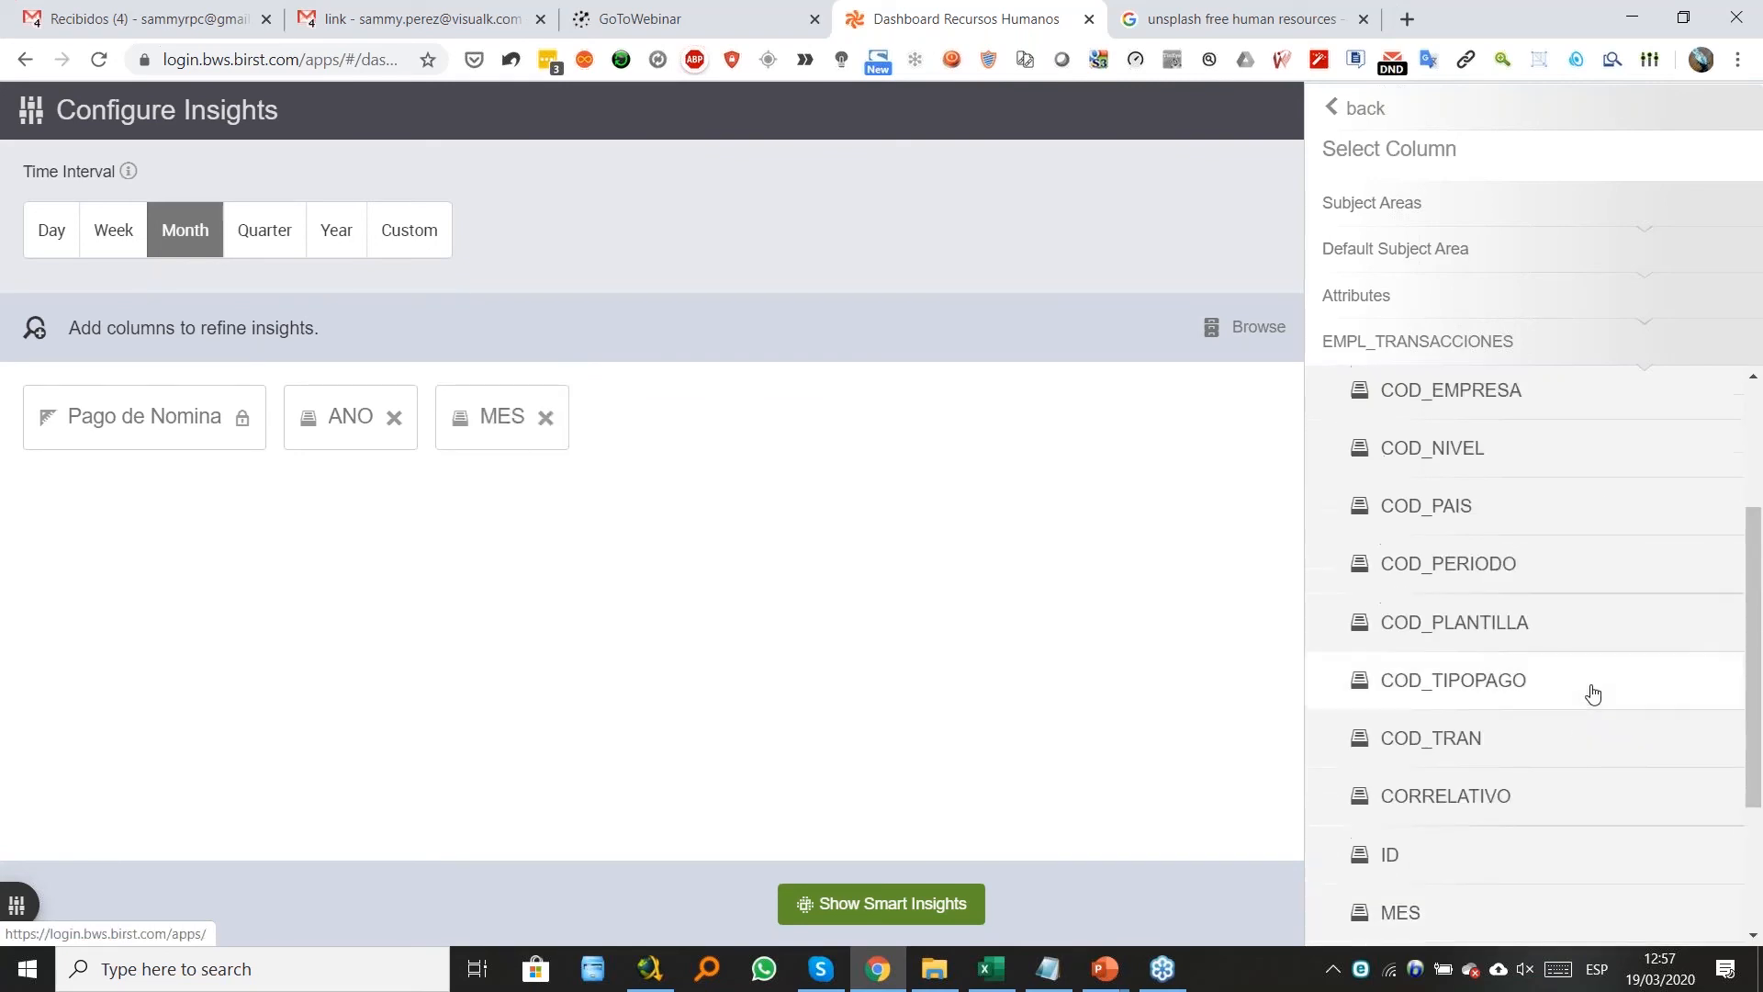
{"action": "left_click", "coordinate": [1469, 622]}
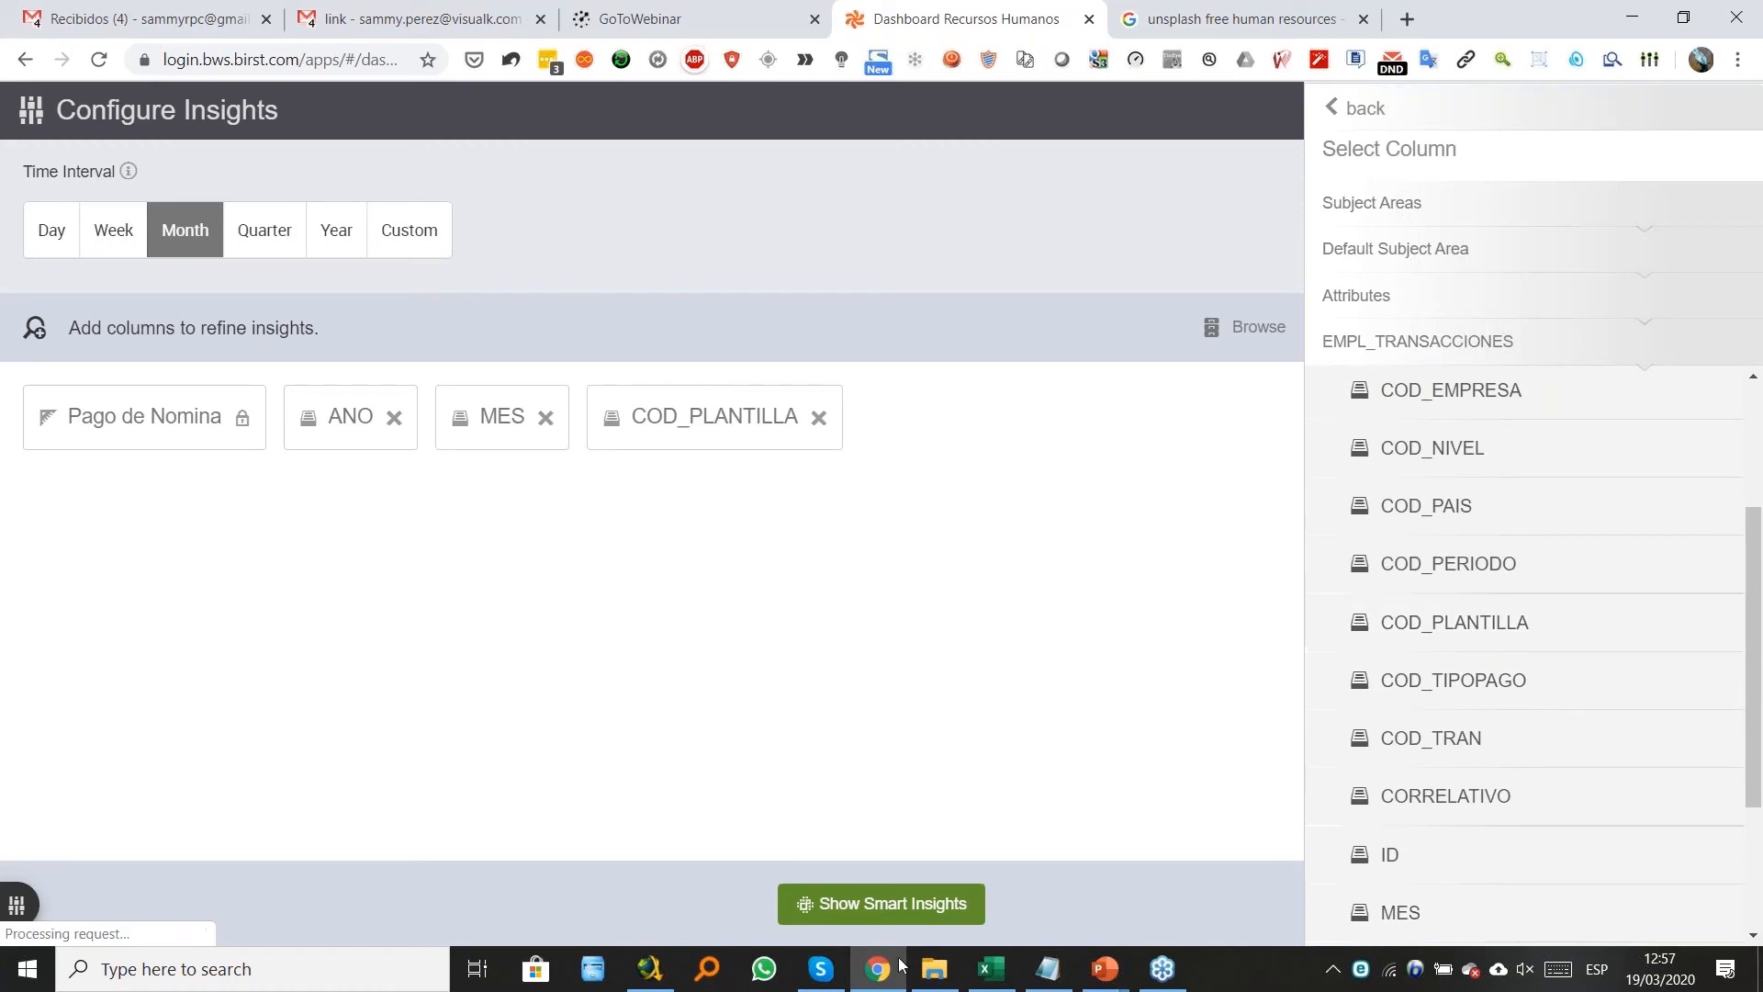
Generate the Smart Insights for Pago de Nomina, review the resulting chart and return to the dashboard.
{"action": "left_click", "coordinate": [845, 905]}
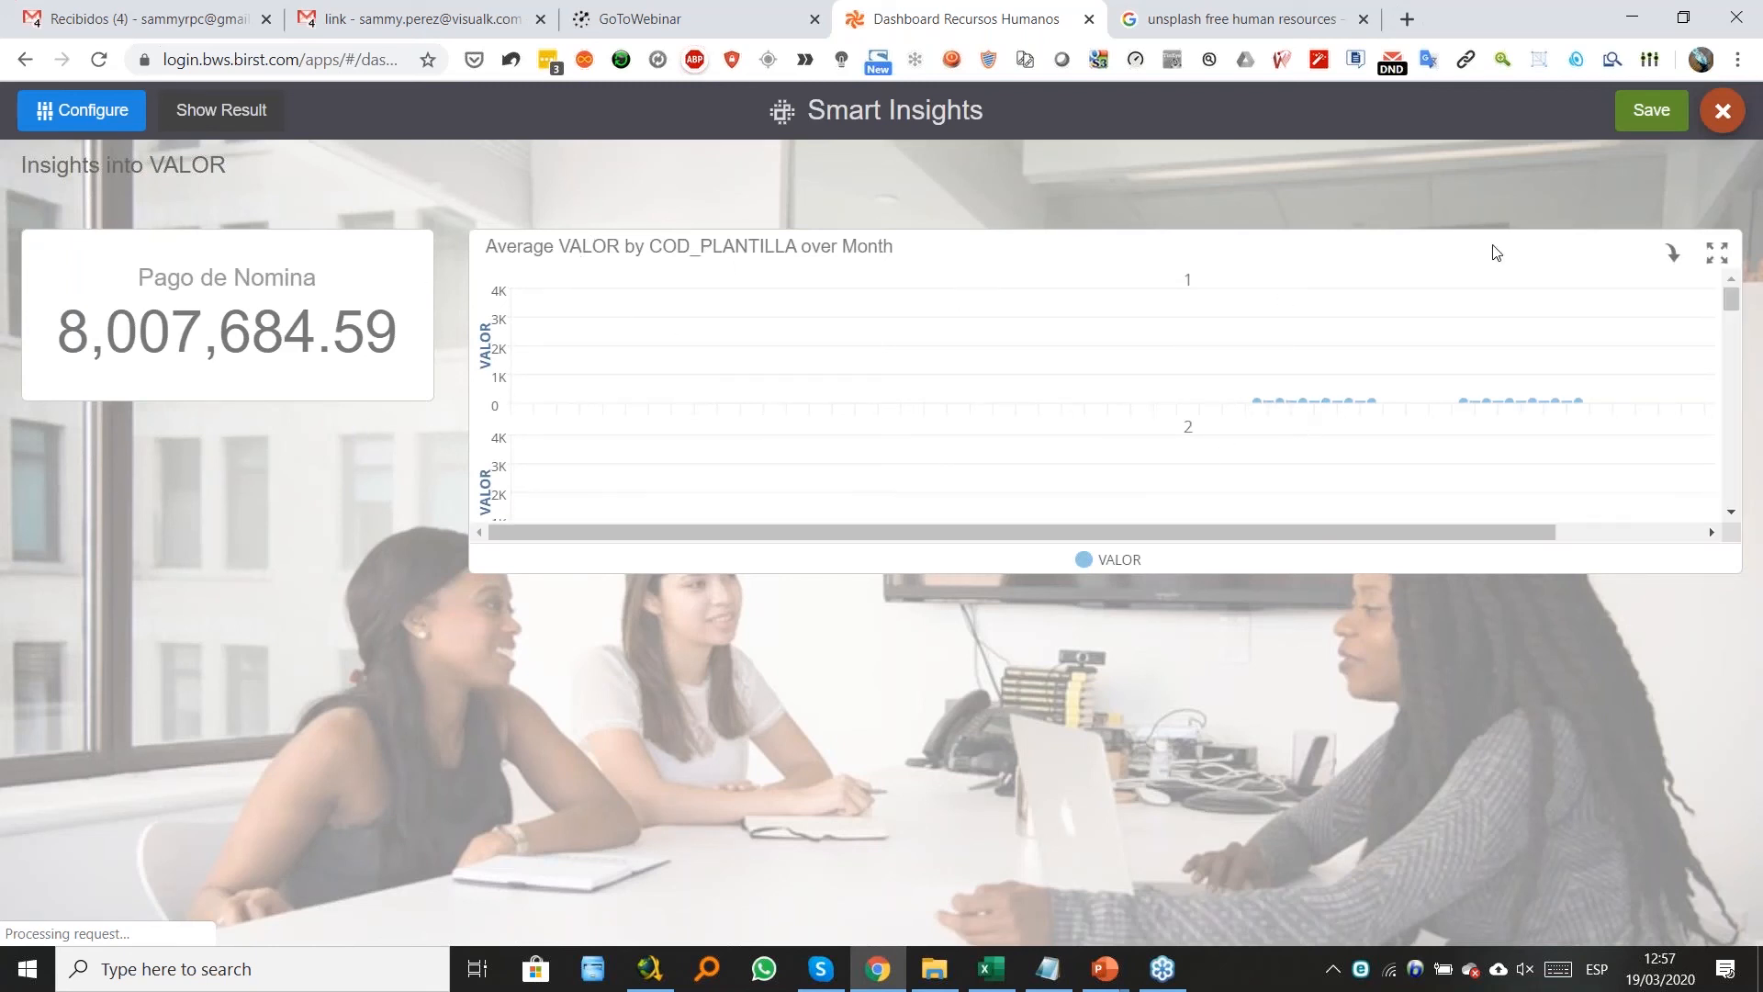
{"action": "left_click", "coordinate": [1673, 126]}
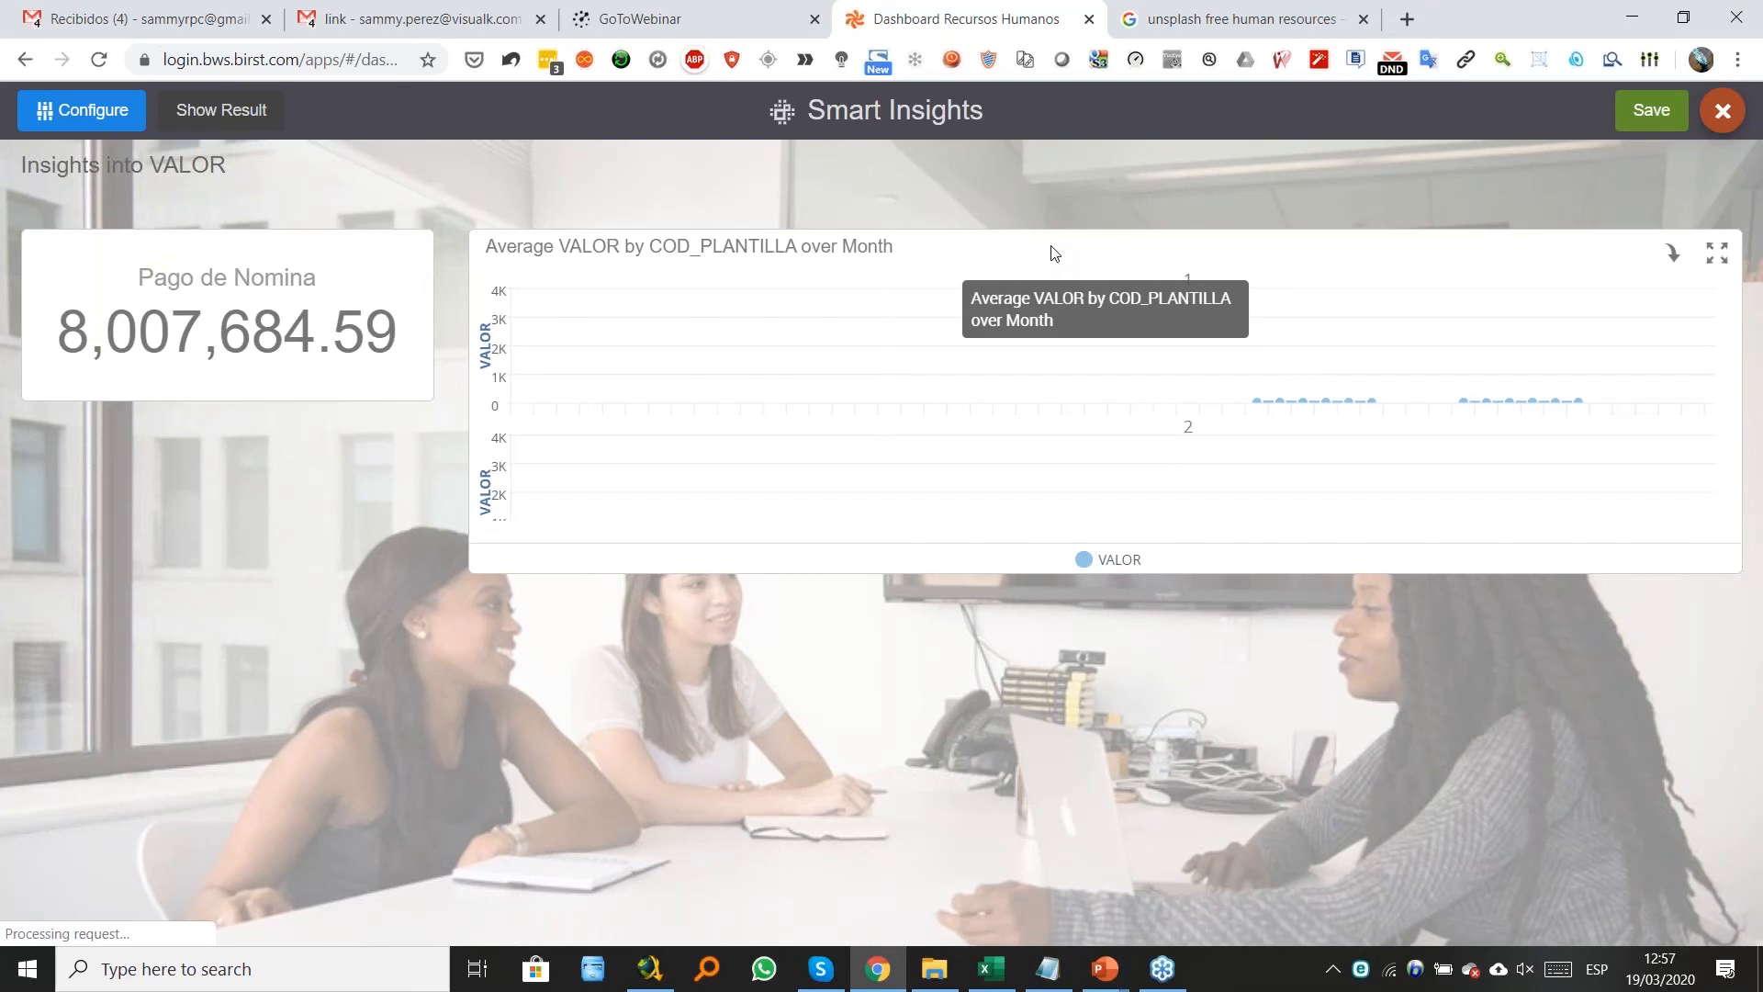
{"action": "left_click", "coordinate": [1720, 111]}
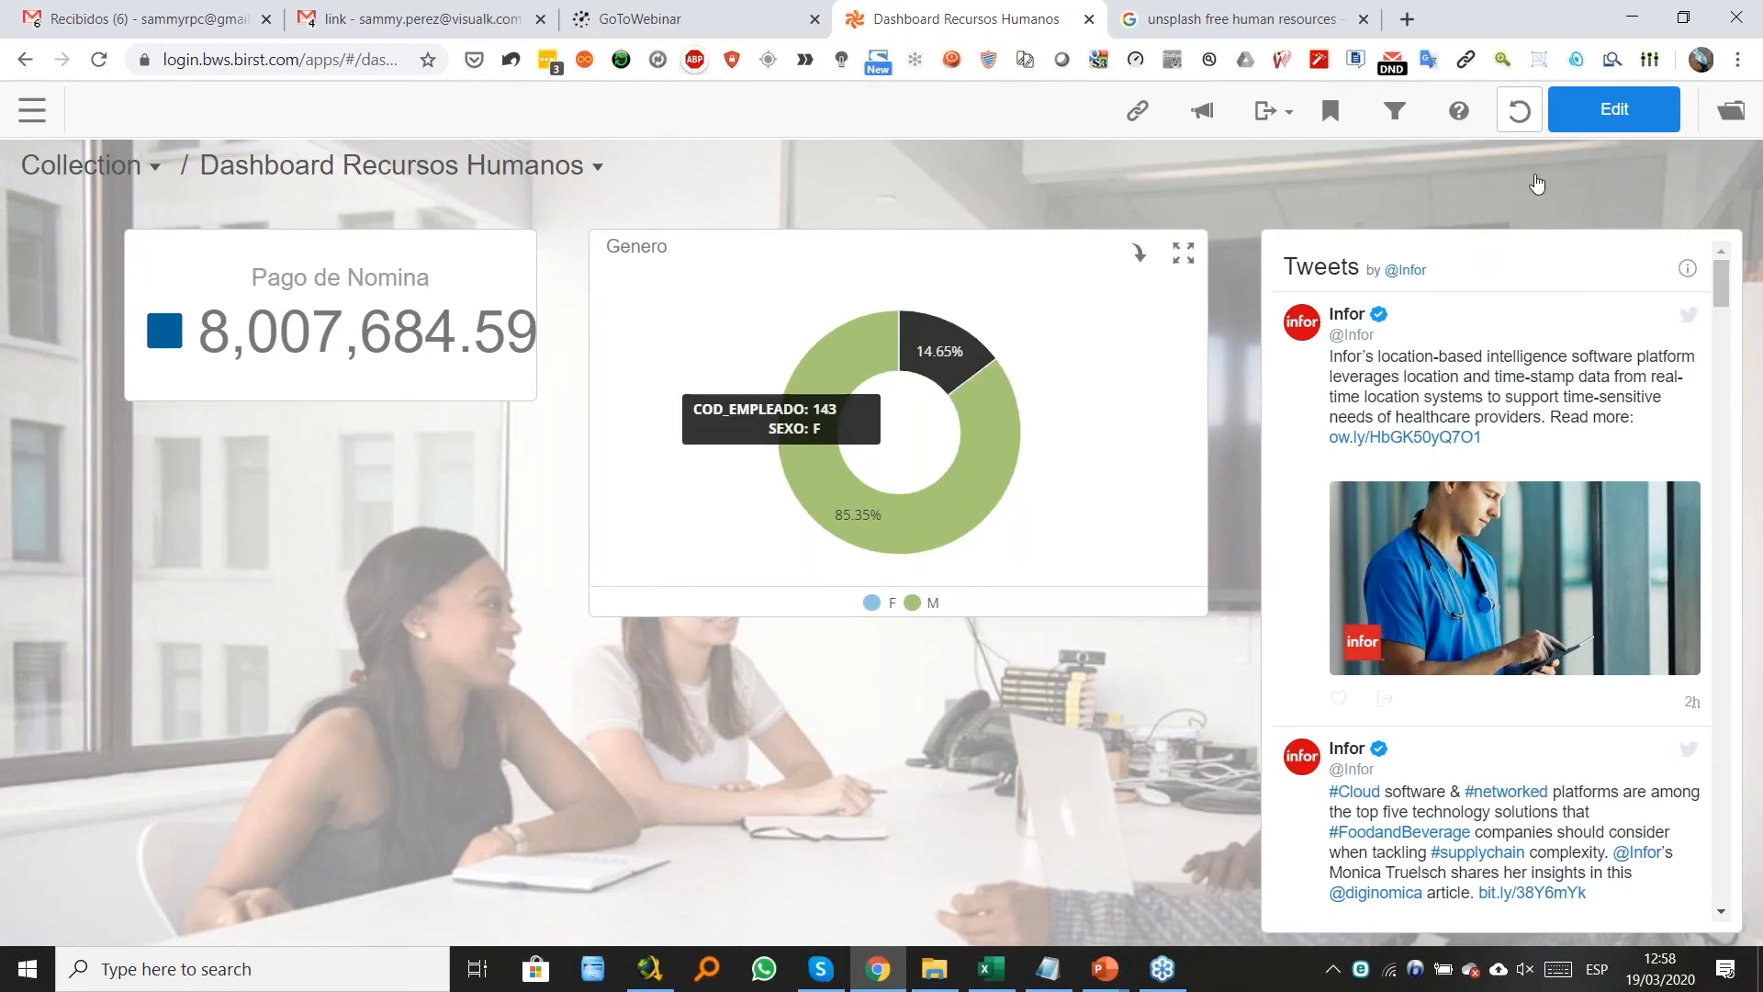
Put the dashboard back into edit mode and start a new standard filter in its filter management.
{"action": "left_click", "coordinate": [1610, 115]}
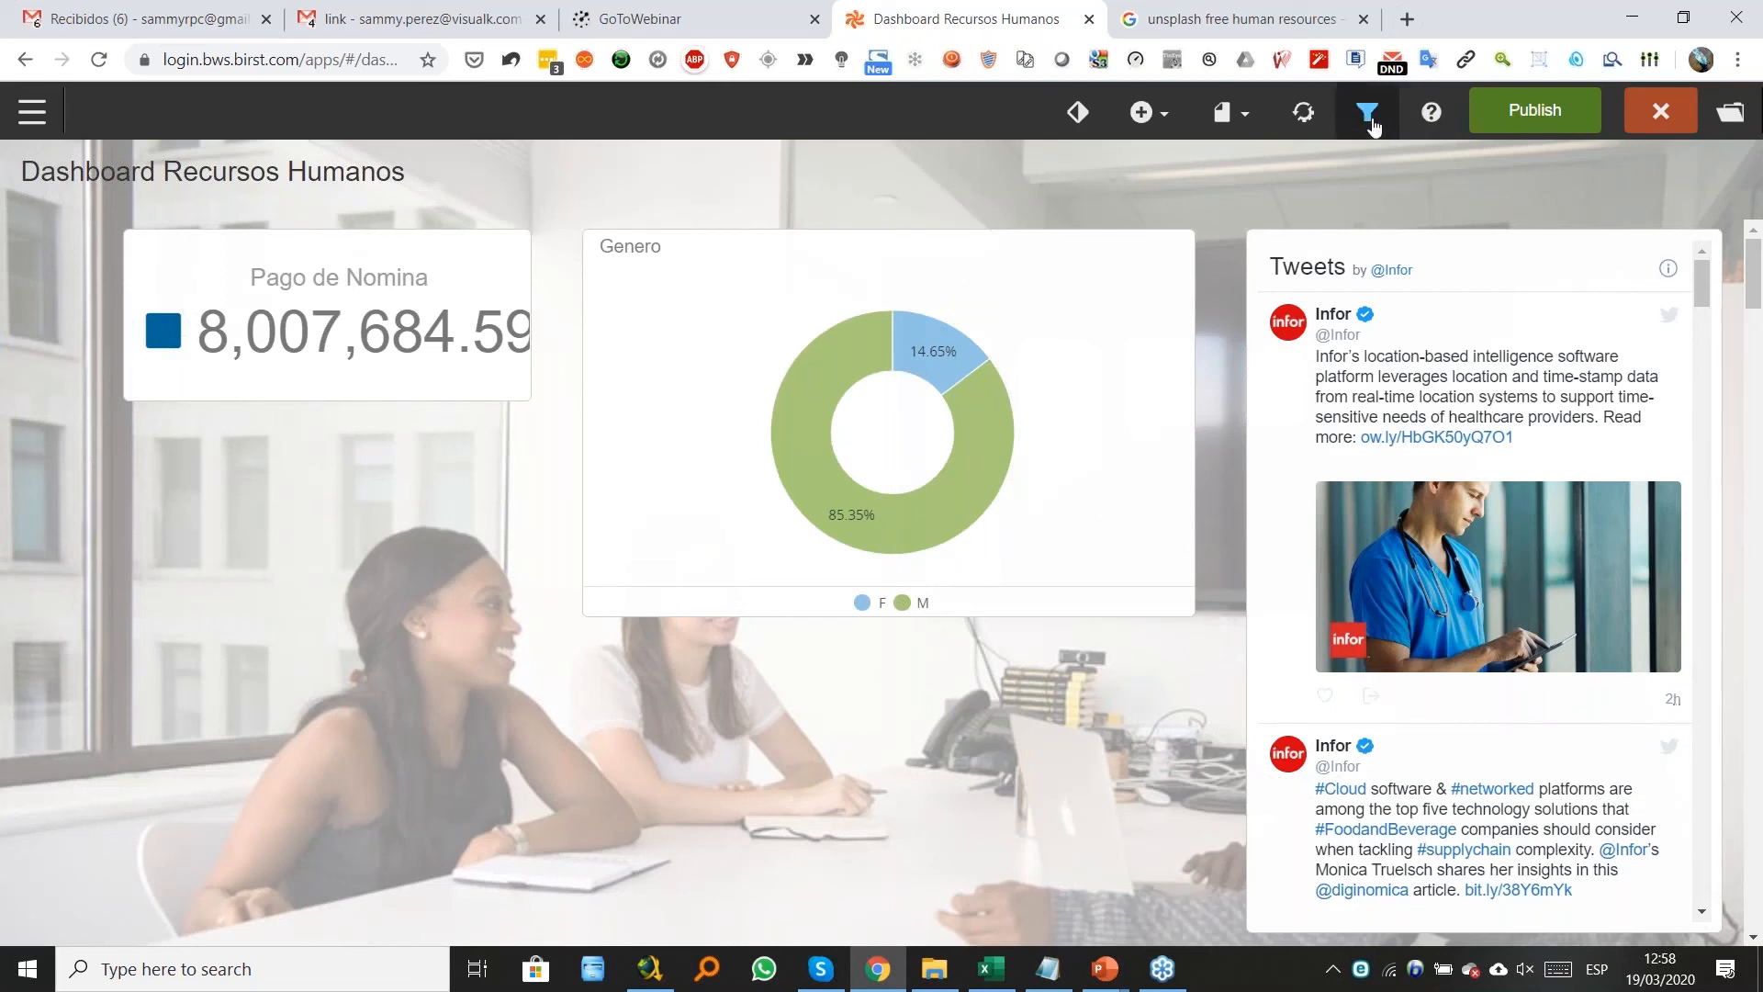
{"action": "left_click", "coordinate": [1367, 112]}
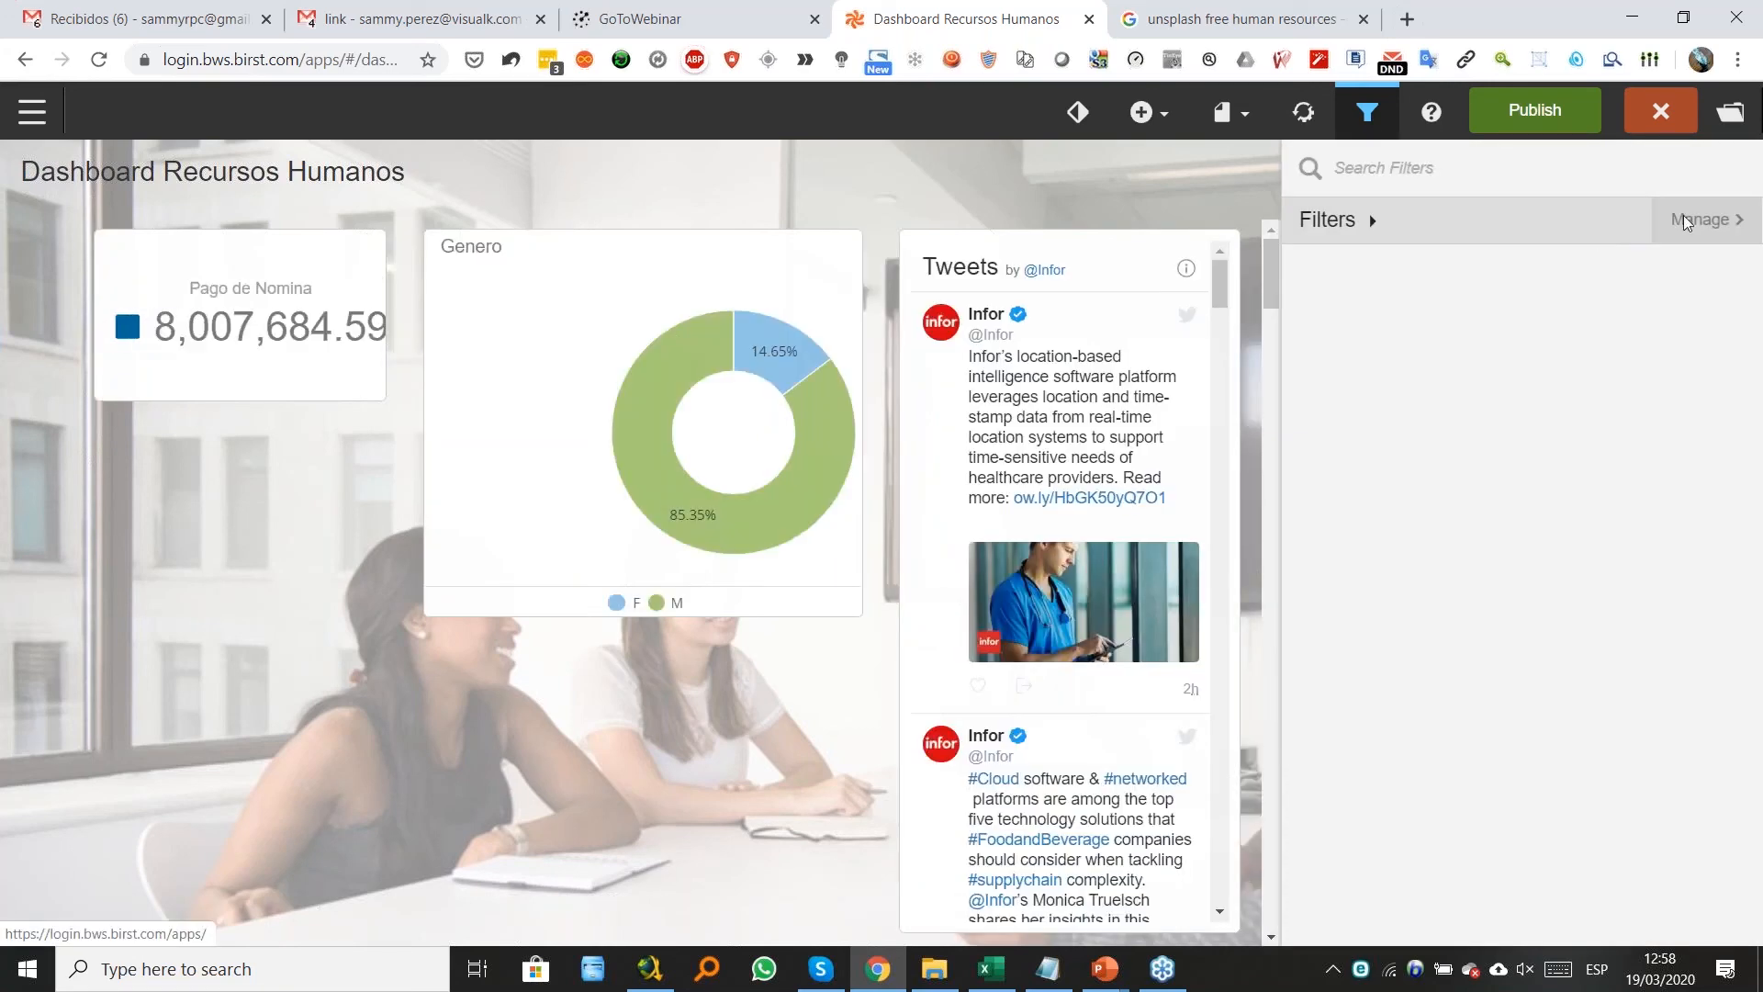
{"action": "left_click", "coordinate": [1678, 224]}
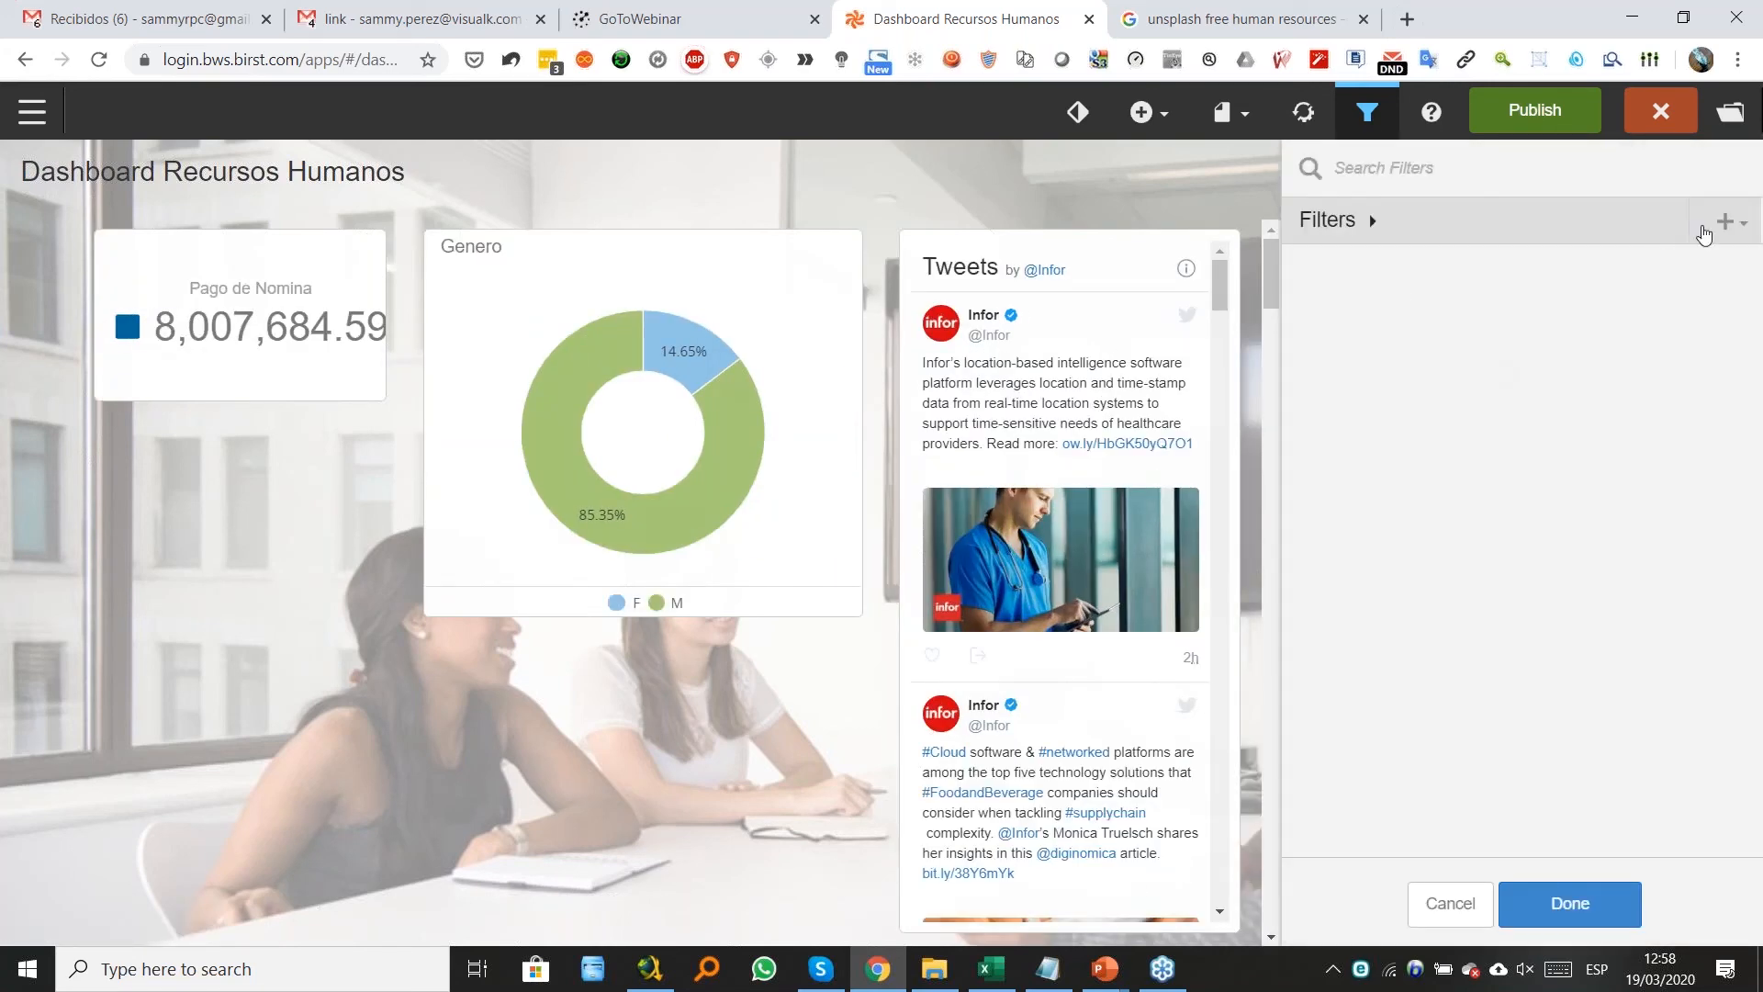
{"action": "left_click", "coordinate": [1724, 221]}
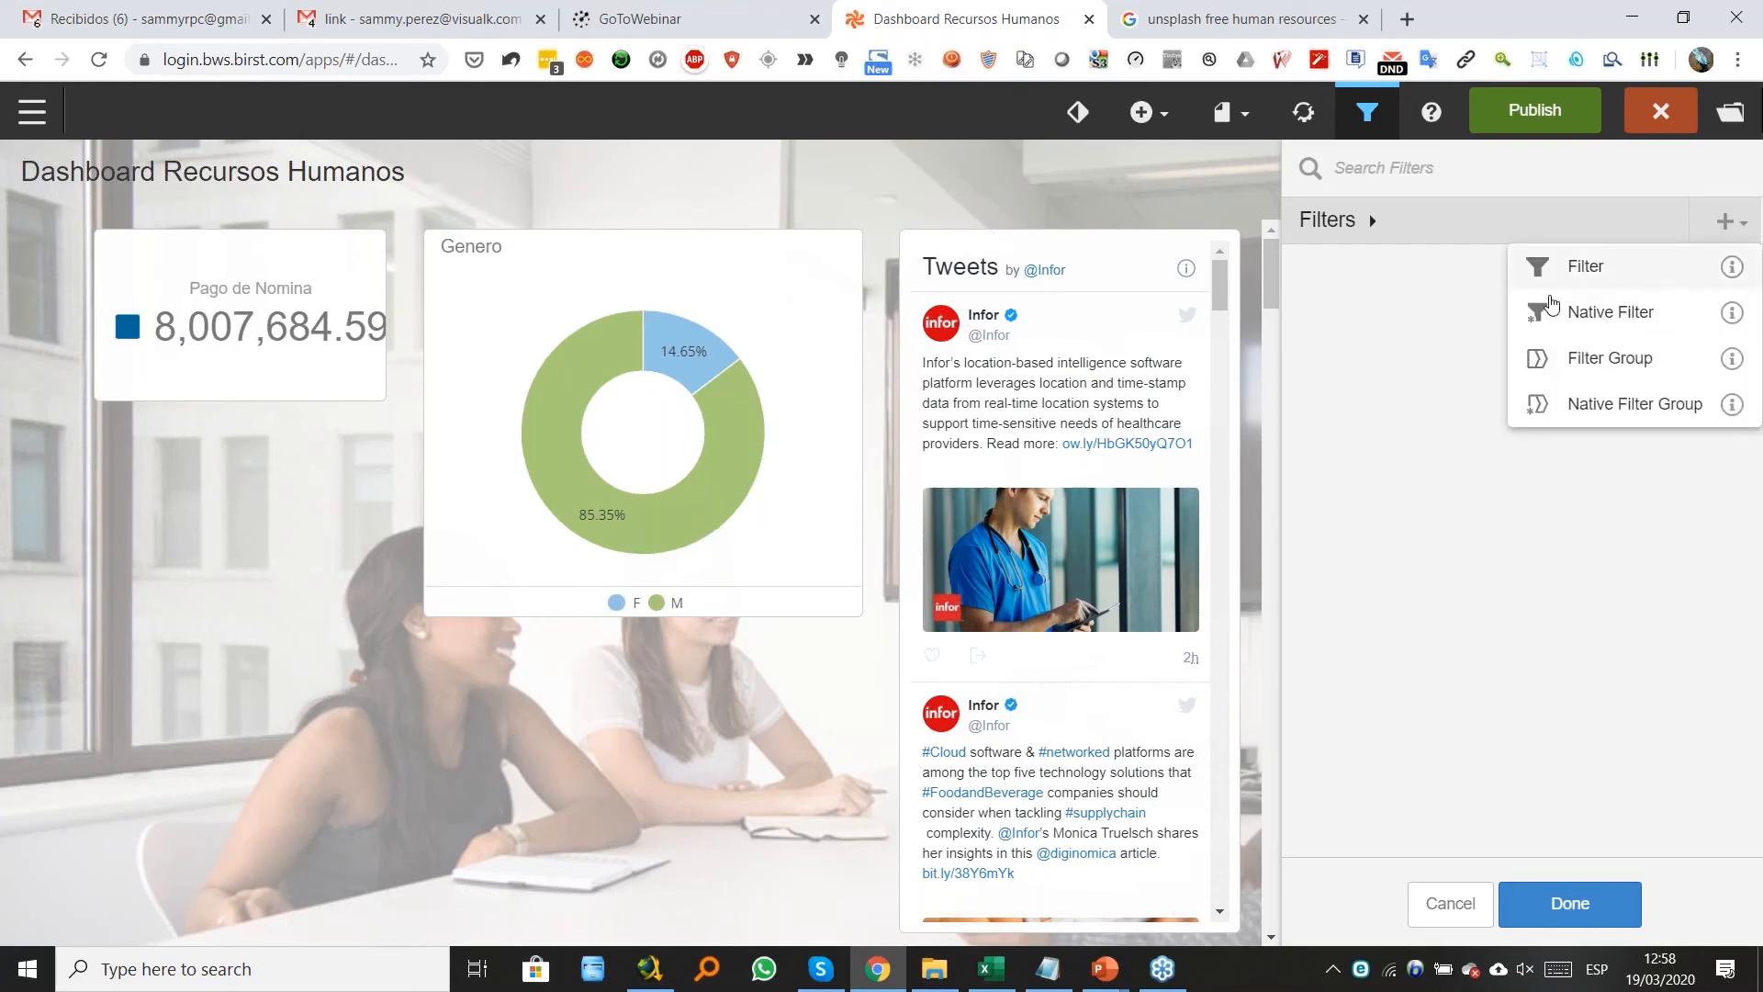
{"action": "left_click", "coordinate": [1581, 272]}
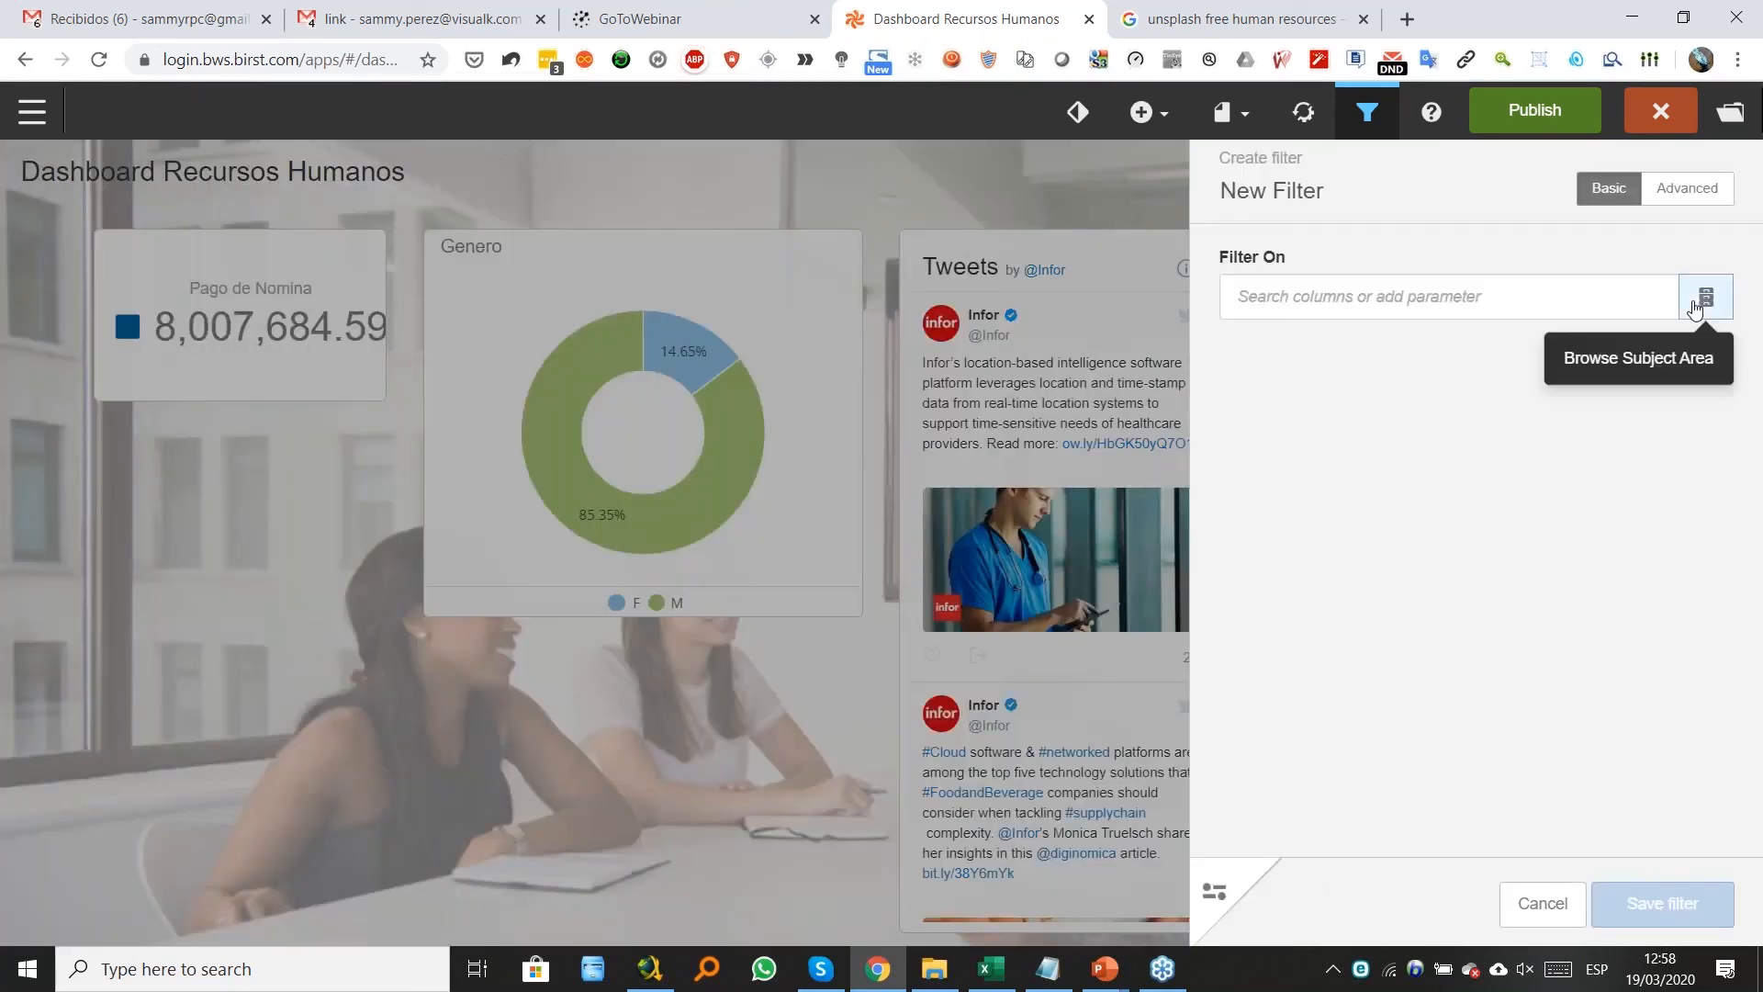
Base the new filter on the NOMBRE attribute of PLN_PLANTILLA in the Default Subject Area.
{"action": "left_click", "coordinate": [1704, 299]}
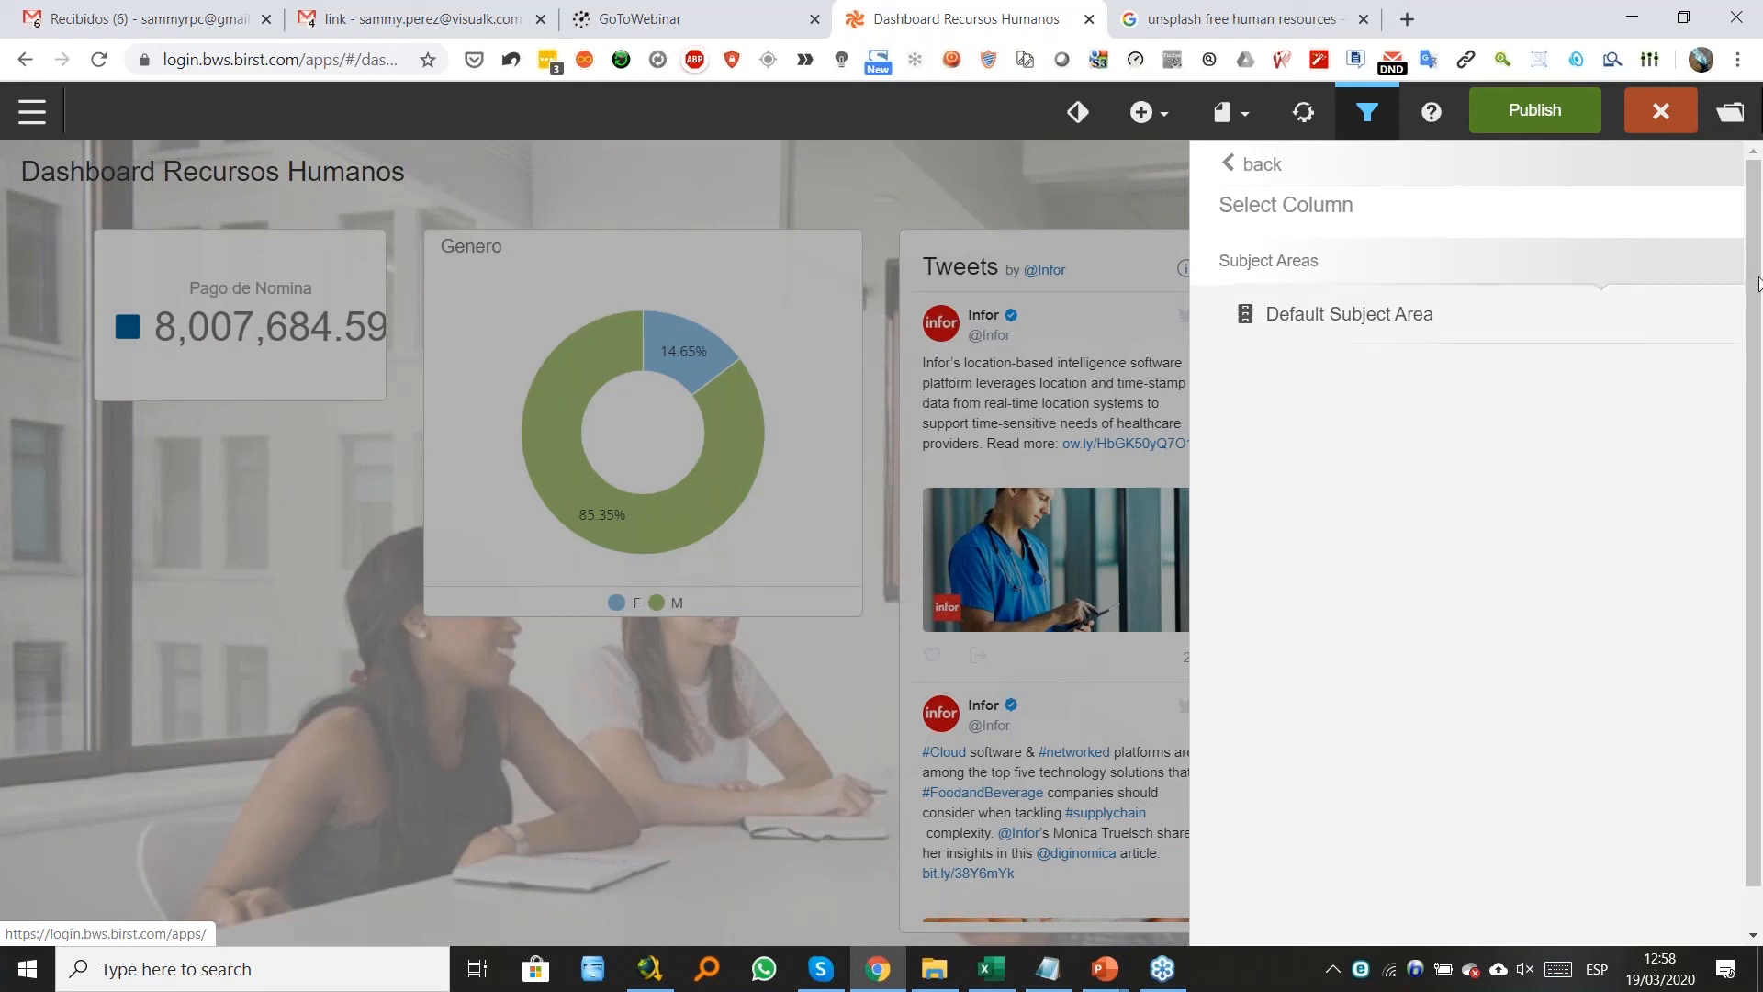
{"action": "left_click", "coordinate": [1425, 320]}
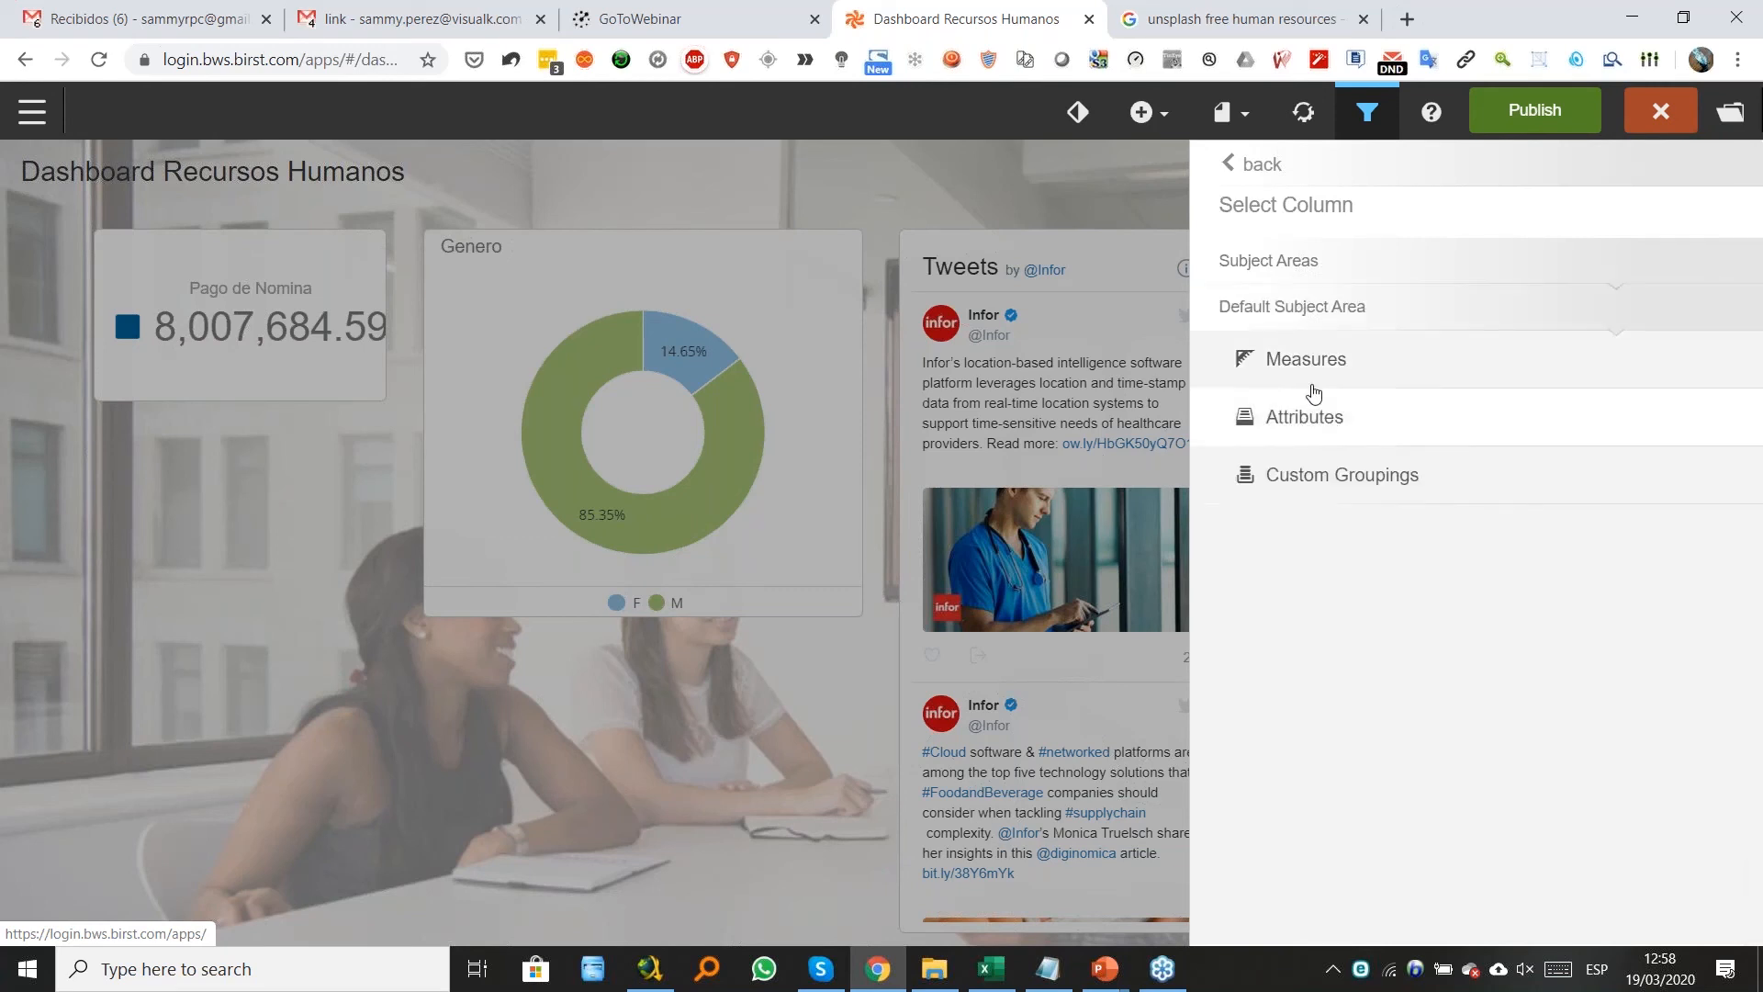
{"action": "left_click", "coordinate": [1294, 425]}
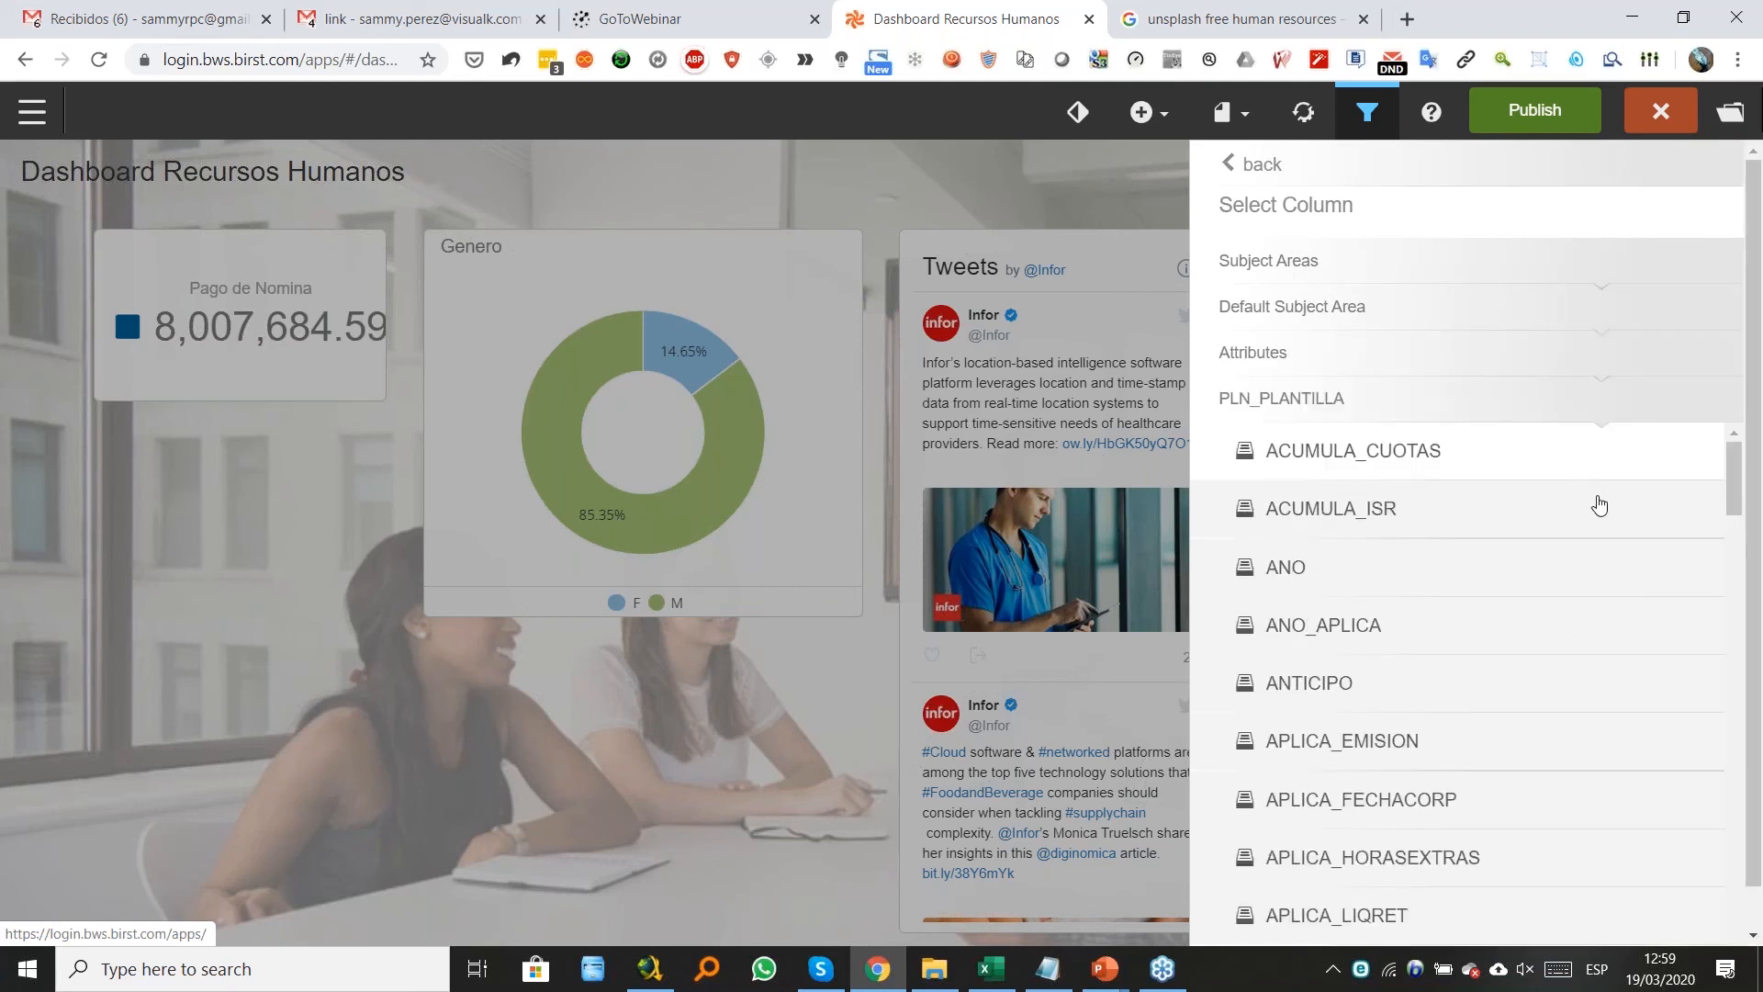
{"action": "scroll", "coordinate": [1478, 680], "scroll_direction": "down", "scroll_amount": 1}
{"action": "scroll", "coordinate": [1477, 680], "scroll_direction": "down", "scroll_amount": 20}
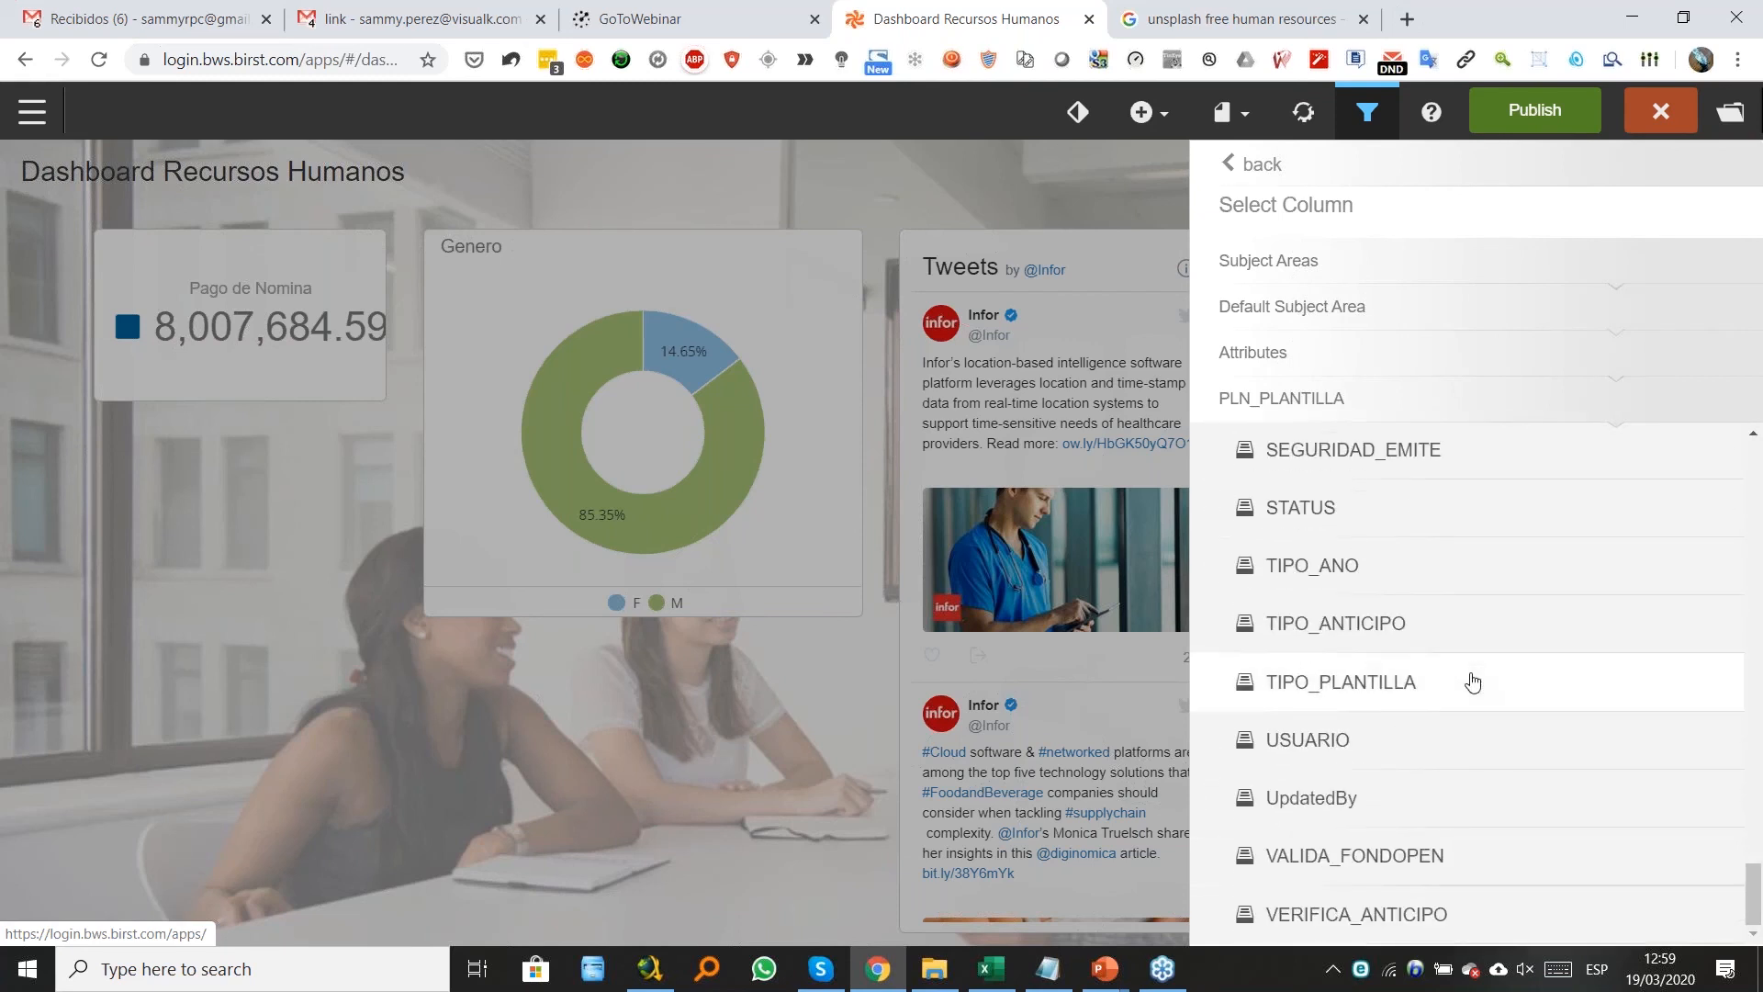
{"action": "scroll", "coordinate": [1472, 680], "scroll_direction": "up", "scroll_amount": 10}
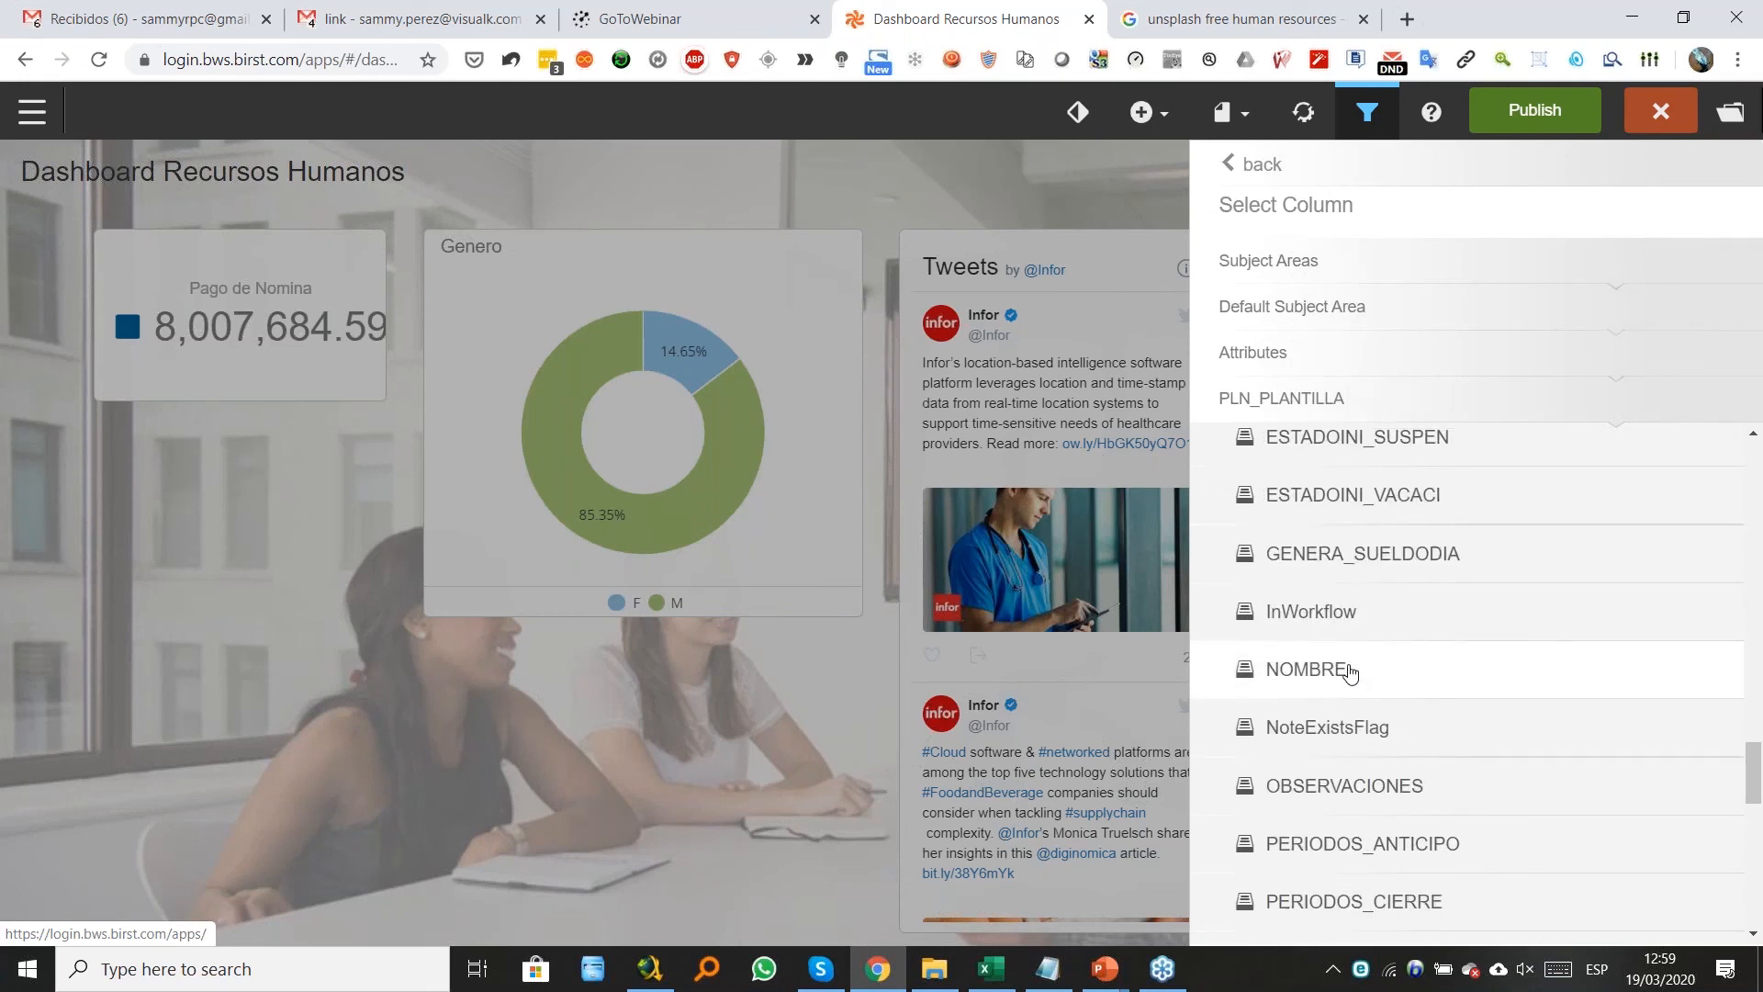
{"action": "left_click", "coordinate": [1348, 673]}
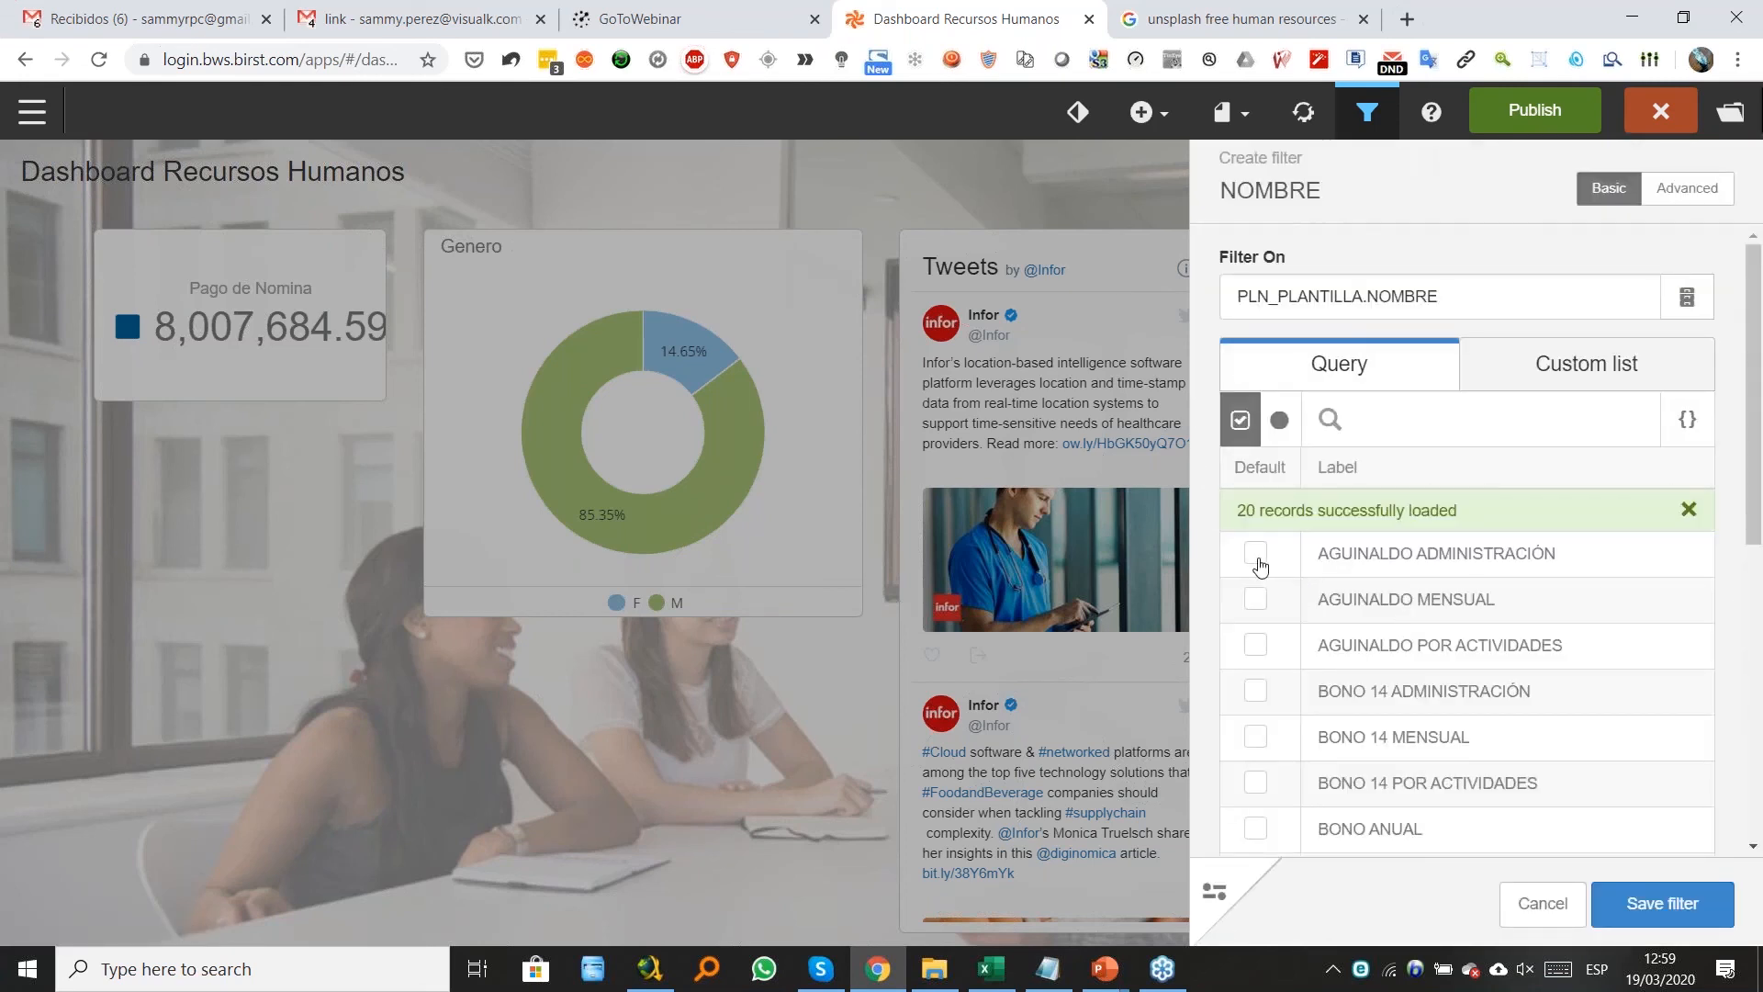
Mark every NOMBRE value as a default of the filter, from AGUINALDO ADMINISTRACIÓN through VACACIONES POR ACTIVIDADES.
{"action": "left_click", "coordinate": [1255, 553]}
{"action": "left_click", "coordinate": [1255, 599]}
{"action": "left_click", "coordinate": [1255, 645]}
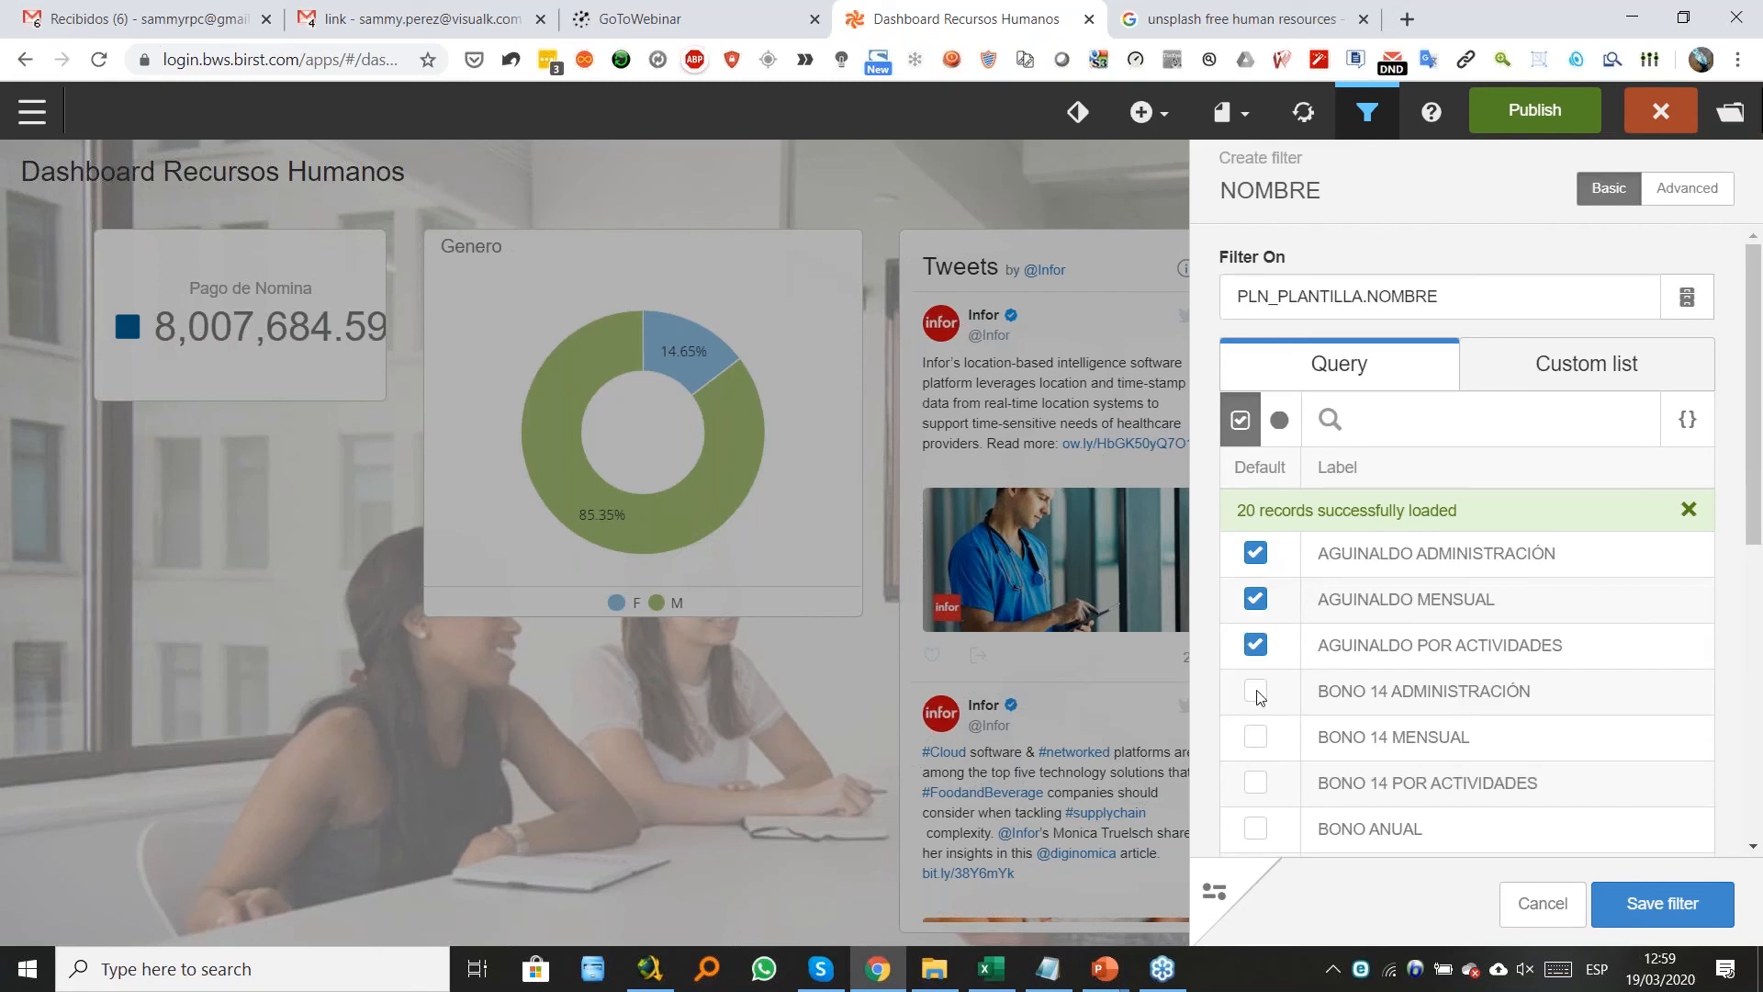
{"action": "left_click", "coordinate": [1255, 691]}
{"action": "left_click", "coordinate": [1255, 736]}
{"action": "left_click", "coordinate": [1255, 782]}
{"action": "left_click_drag", "start_coordinate": [1756, 533], "coordinate": [1759, 634]}
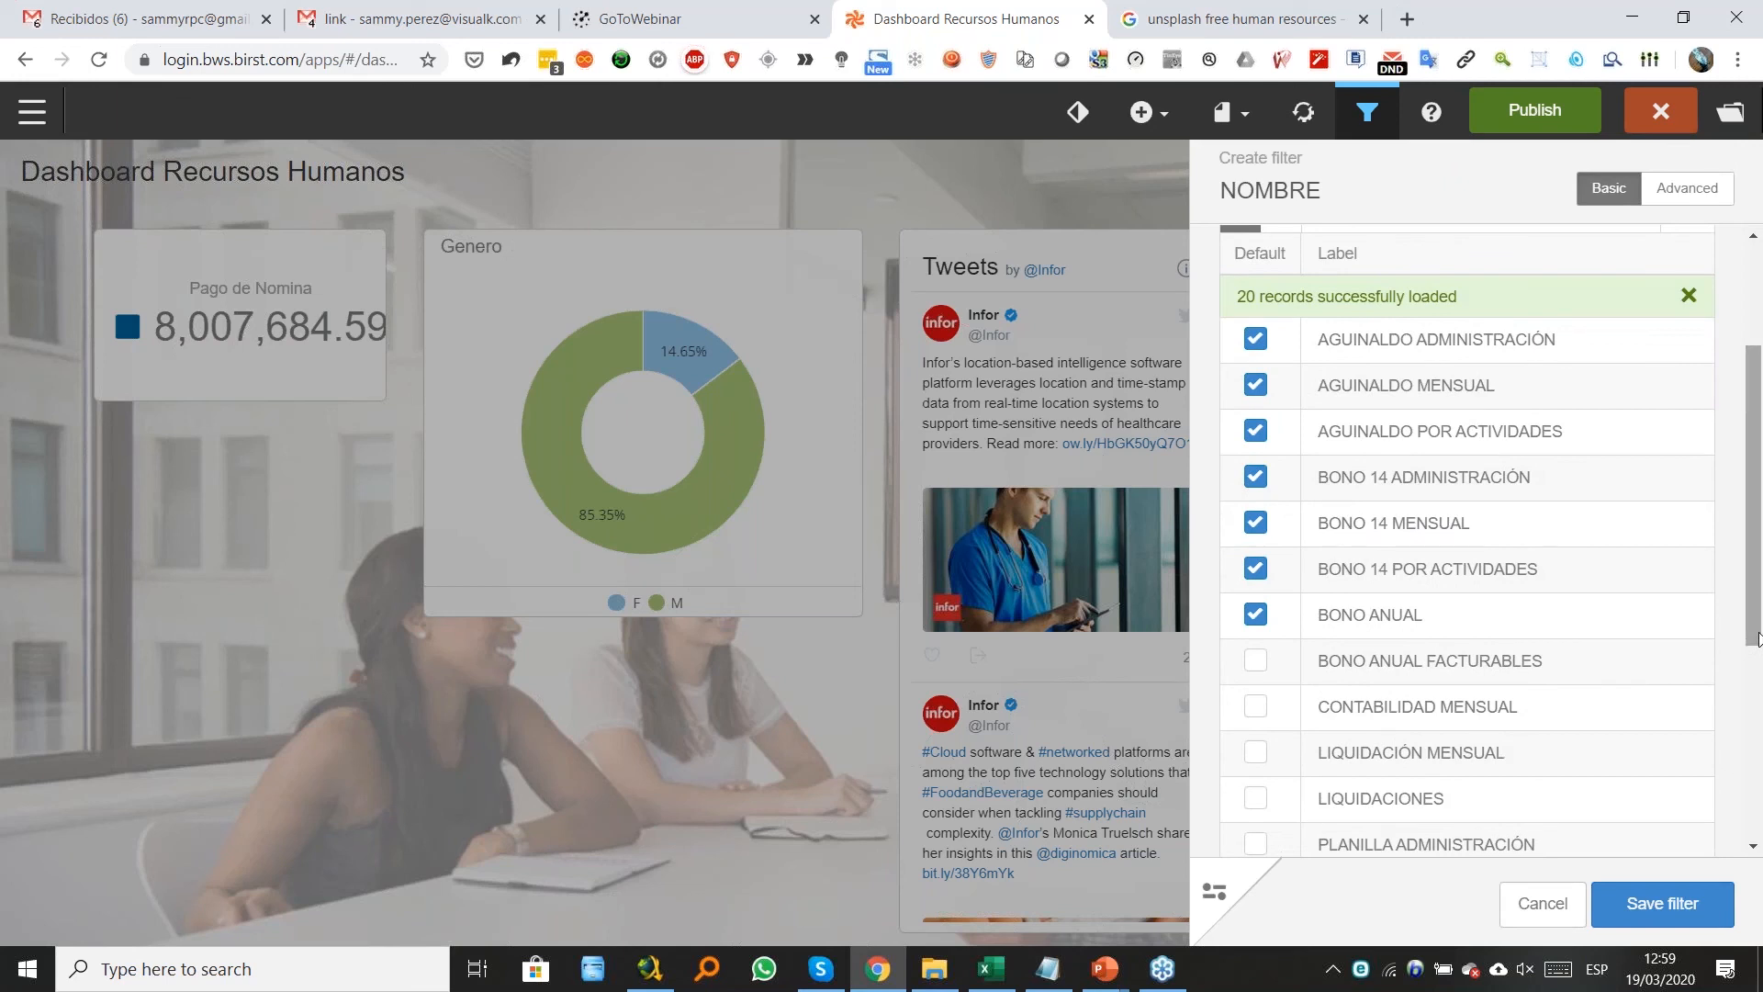
{"action": "left_click", "coordinate": [1256, 663]}
{"action": "left_click", "coordinate": [1255, 712]}
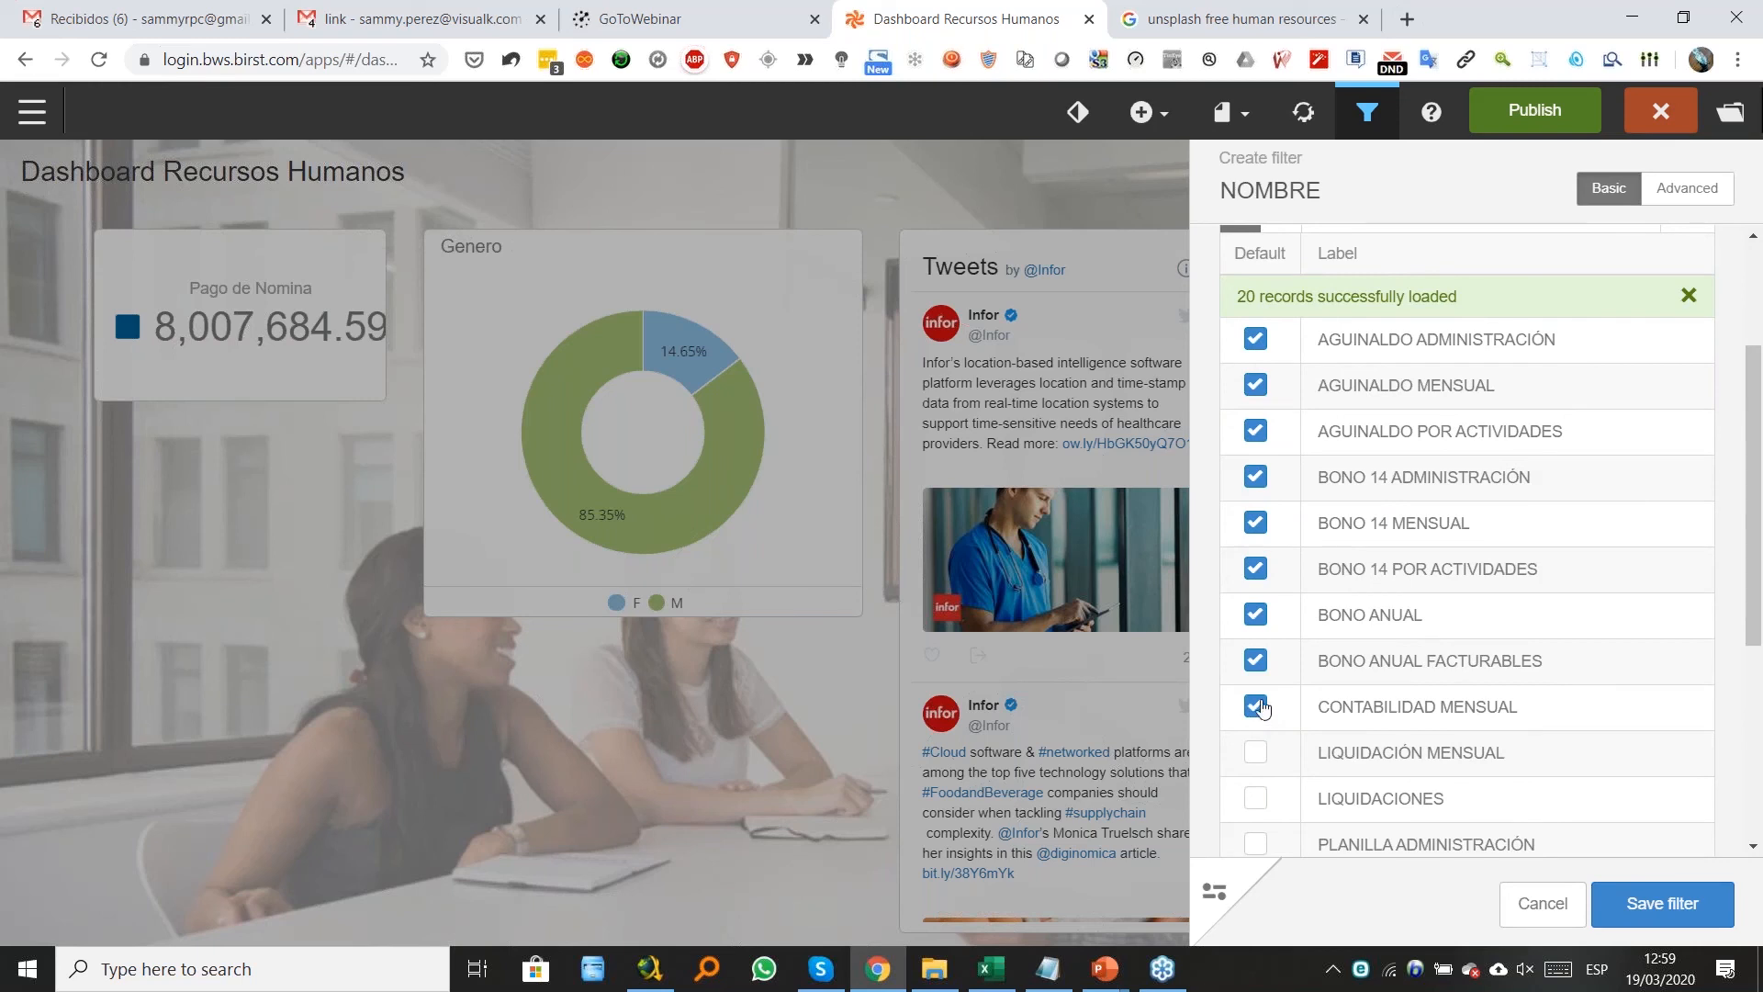
{"action": "left_click", "coordinate": [1255, 752]}
{"action": "left_click", "coordinate": [1255, 798]}
{"action": "left_click", "coordinate": [1267, 844]}
{"action": "scroll", "coordinate": [1759, 613], "scroll_direction": "down", "scroll_amount": 5}
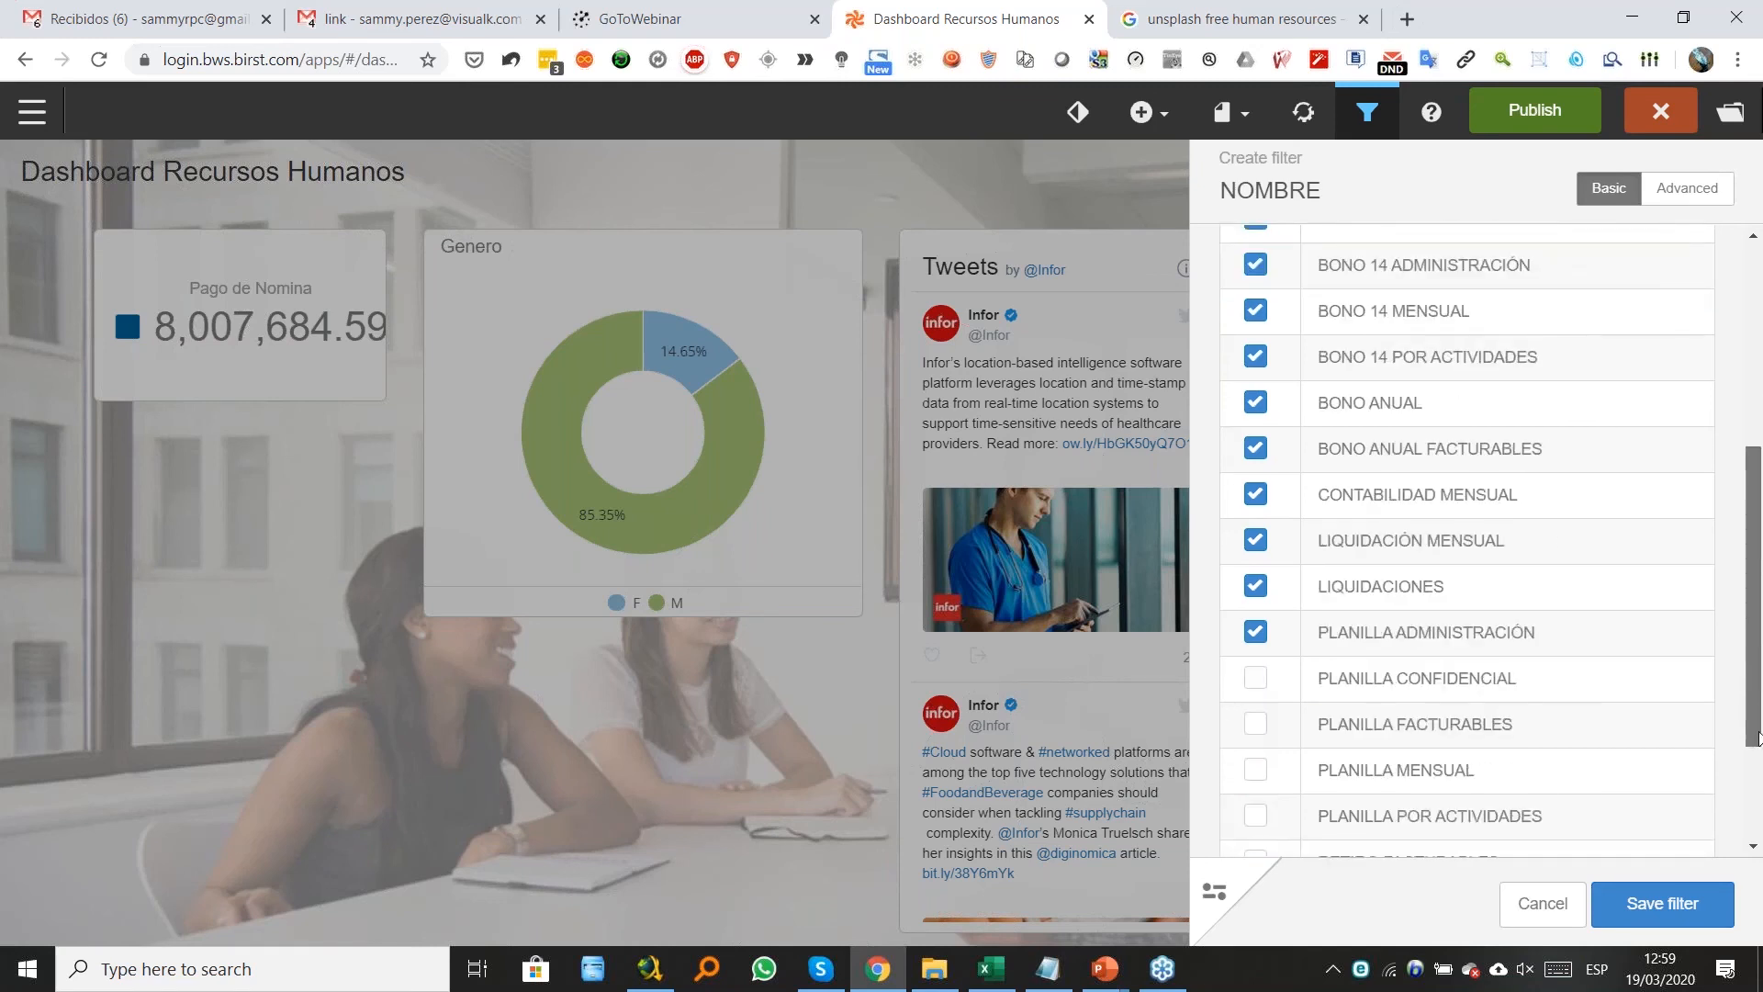
{"action": "left_click", "coordinate": [1255, 489]}
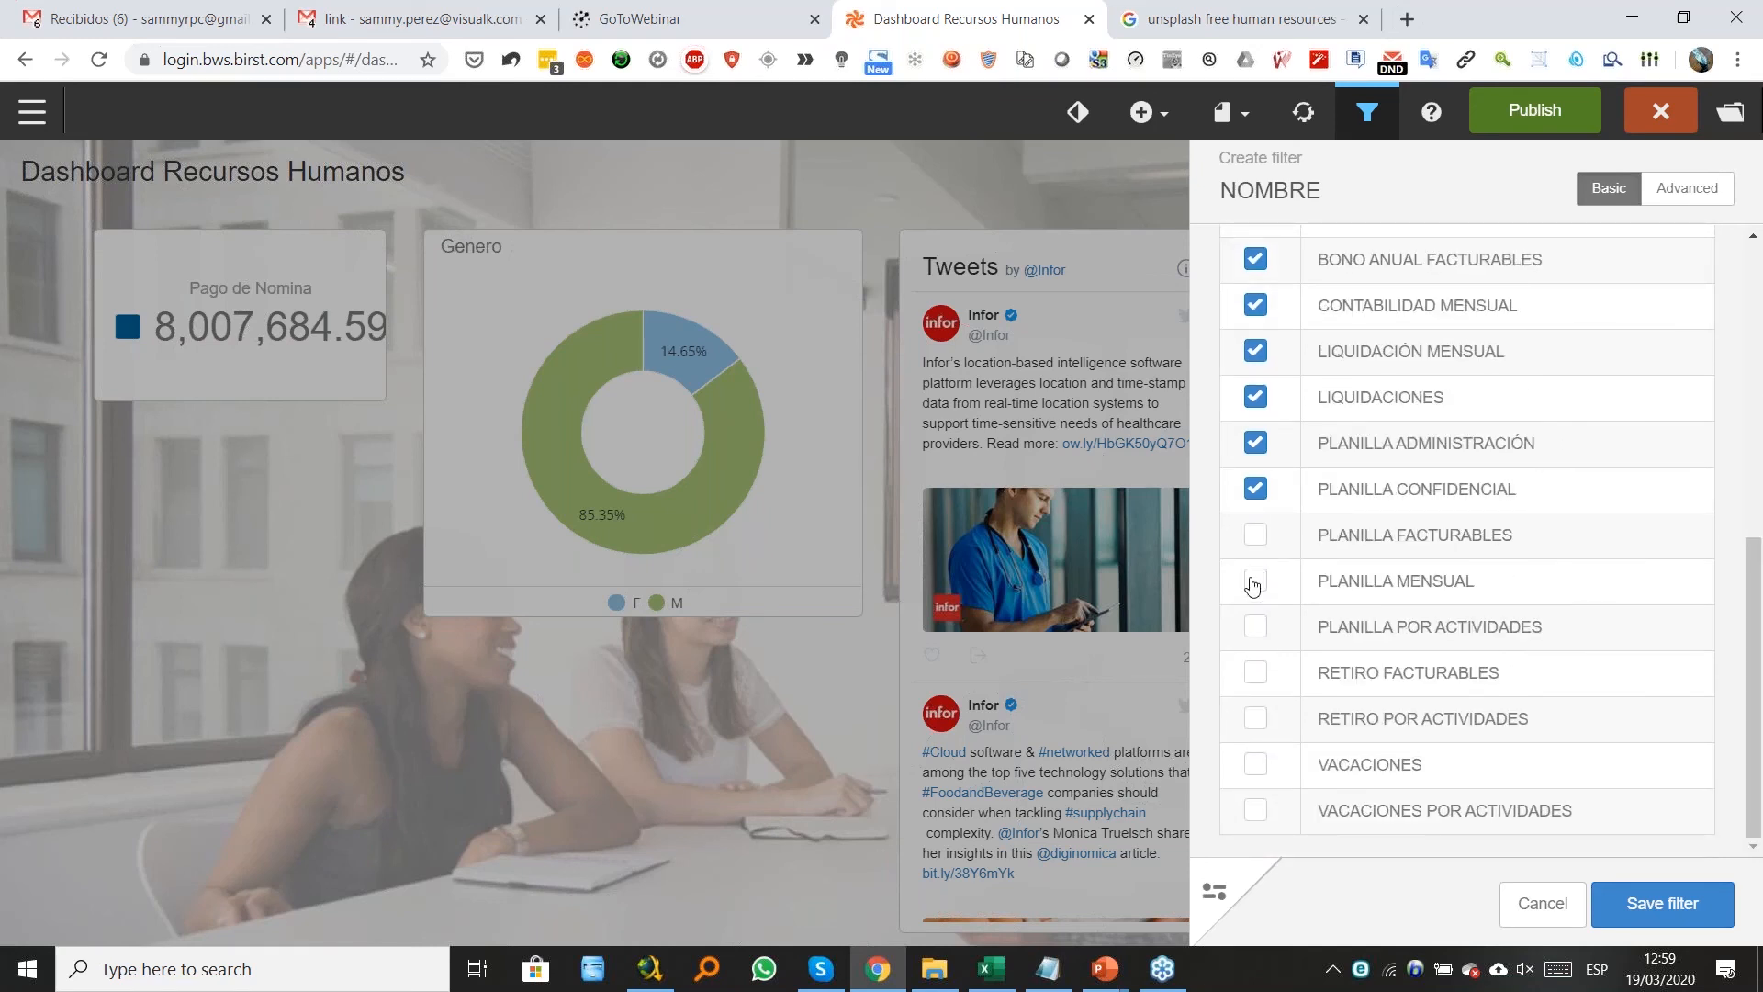
{"action": "left_click", "coordinate": [1255, 535]}
{"action": "left_click", "coordinate": [1256, 581]}
{"action": "left_click", "coordinate": [1255, 626]}
{"action": "left_click", "coordinate": [1255, 672]}
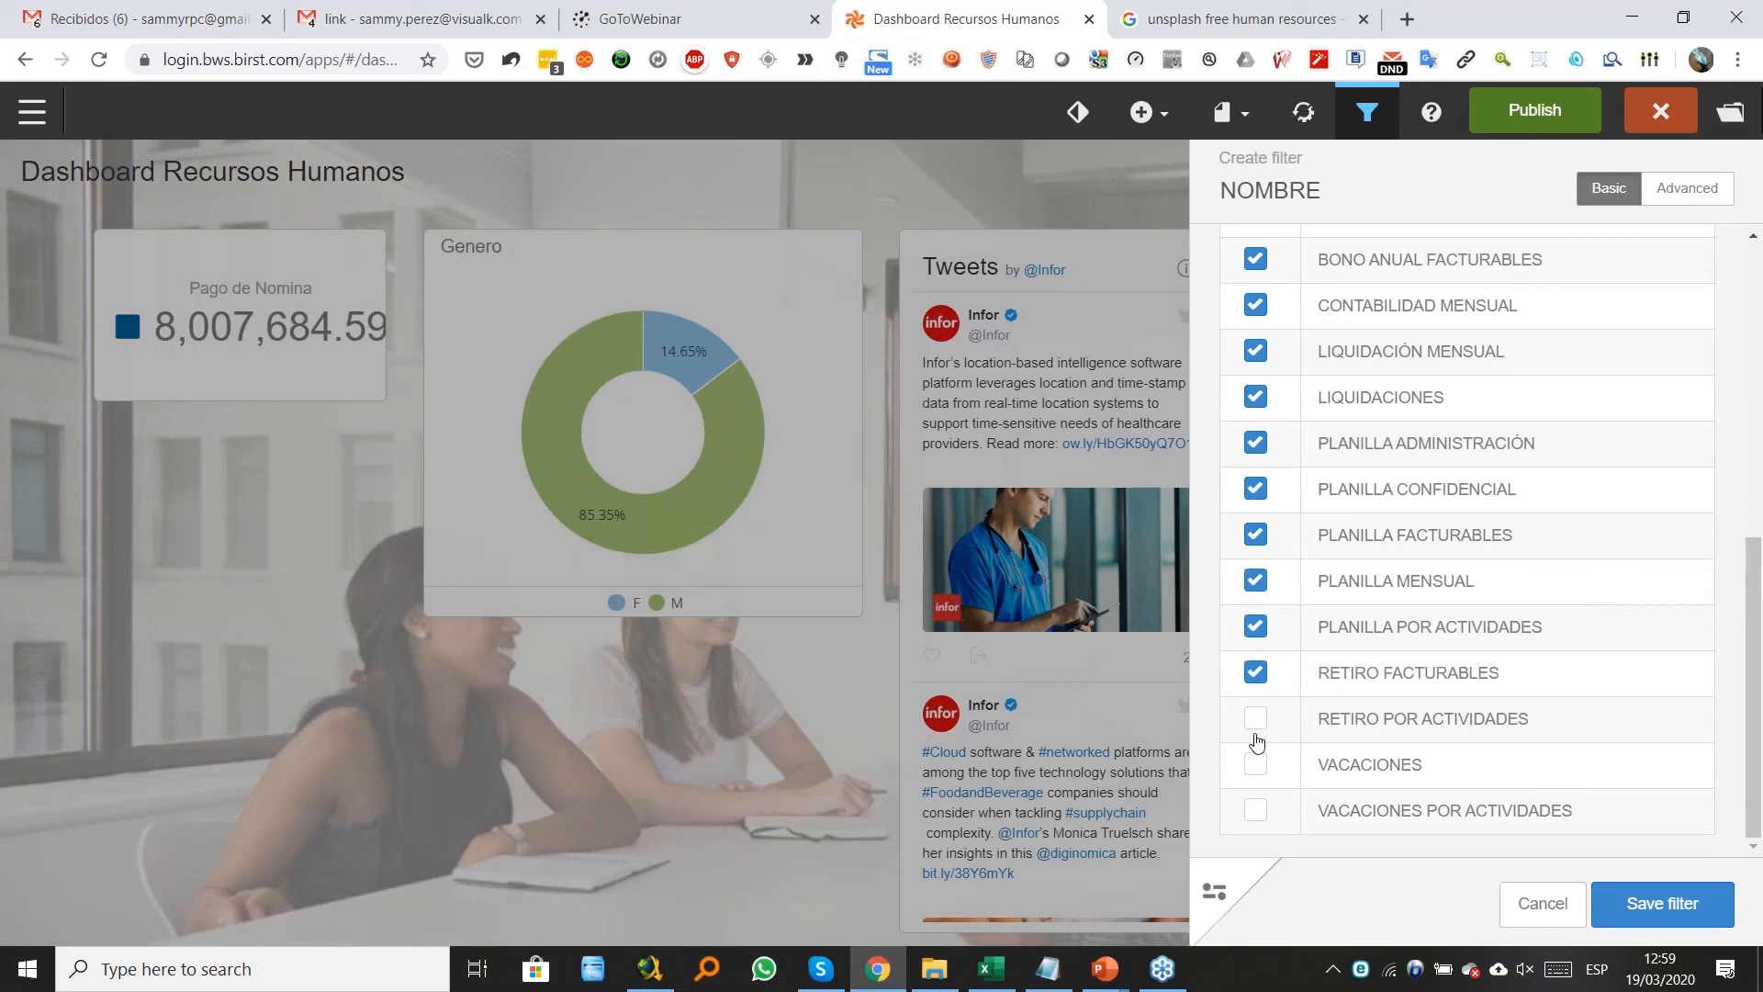
{"action": "left_click", "coordinate": [1256, 718]}
{"action": "left_click", "coordinate": [1255, 764]}
{"action": "left_click", "coordinate": [1255, 810]}
Save the NOMBRE filter, apply it to the dashboard and publish the dashboard.
{"action": "left_click", "coordinate": [1673, 907]}
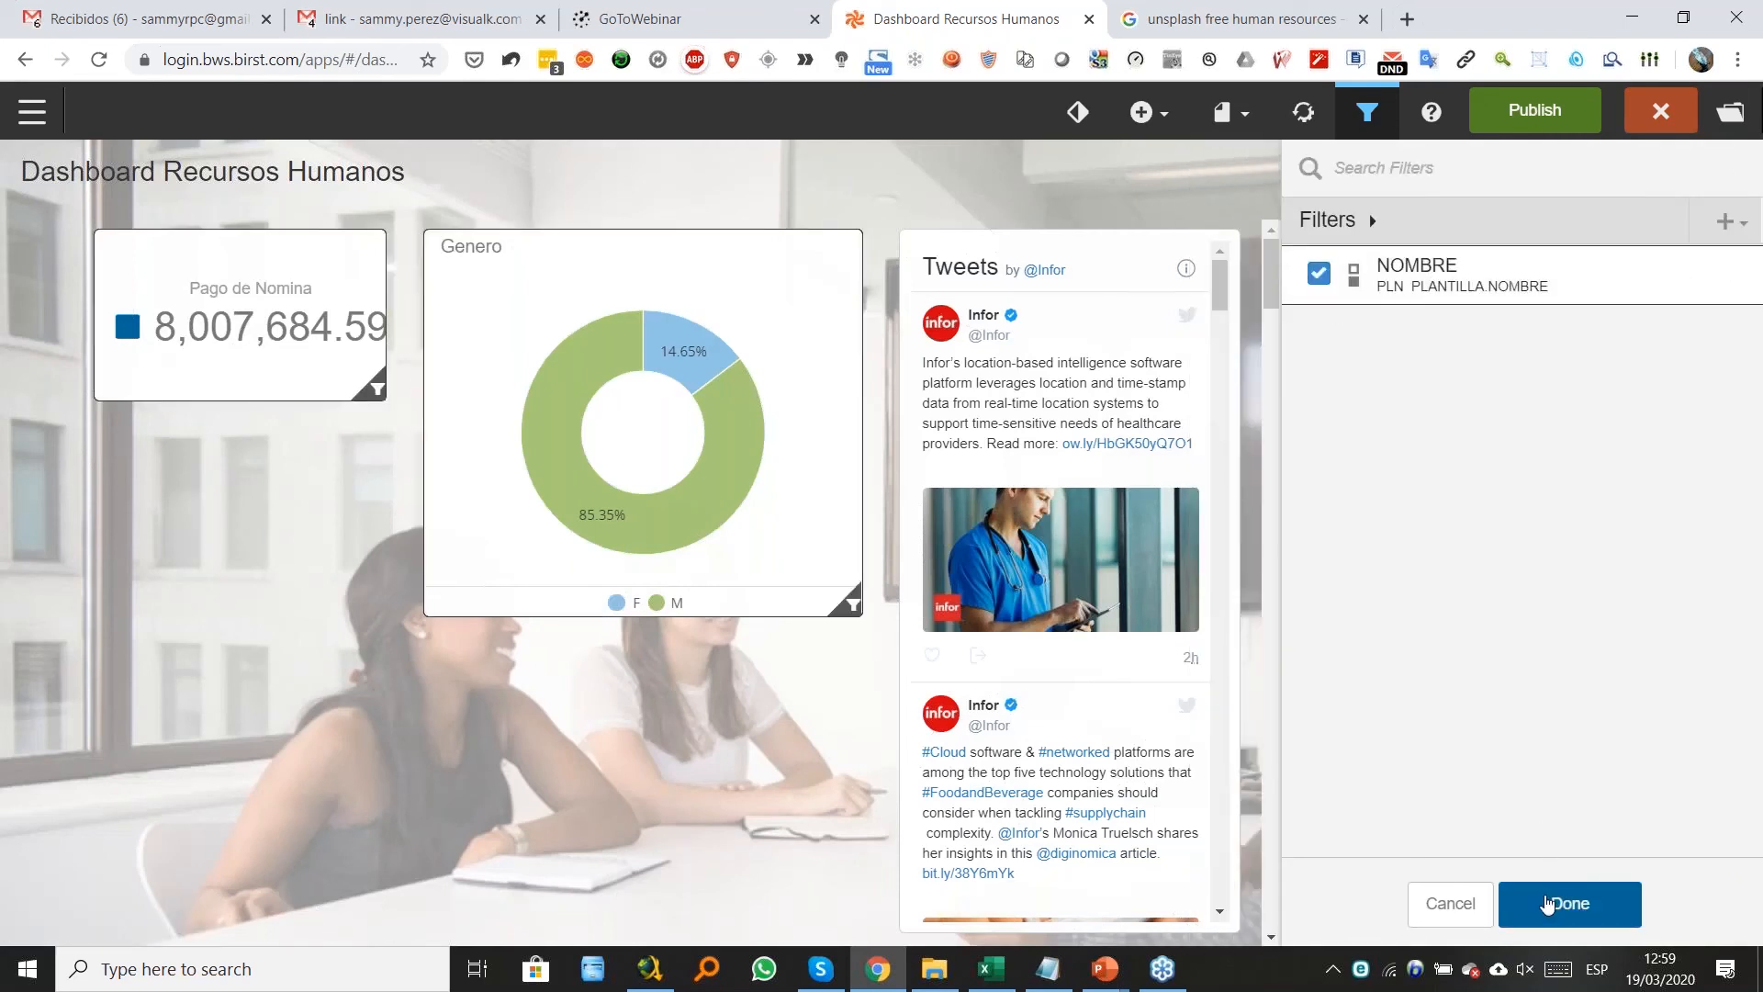
{"action": "left_click", "coordinate": [1548, 904]}
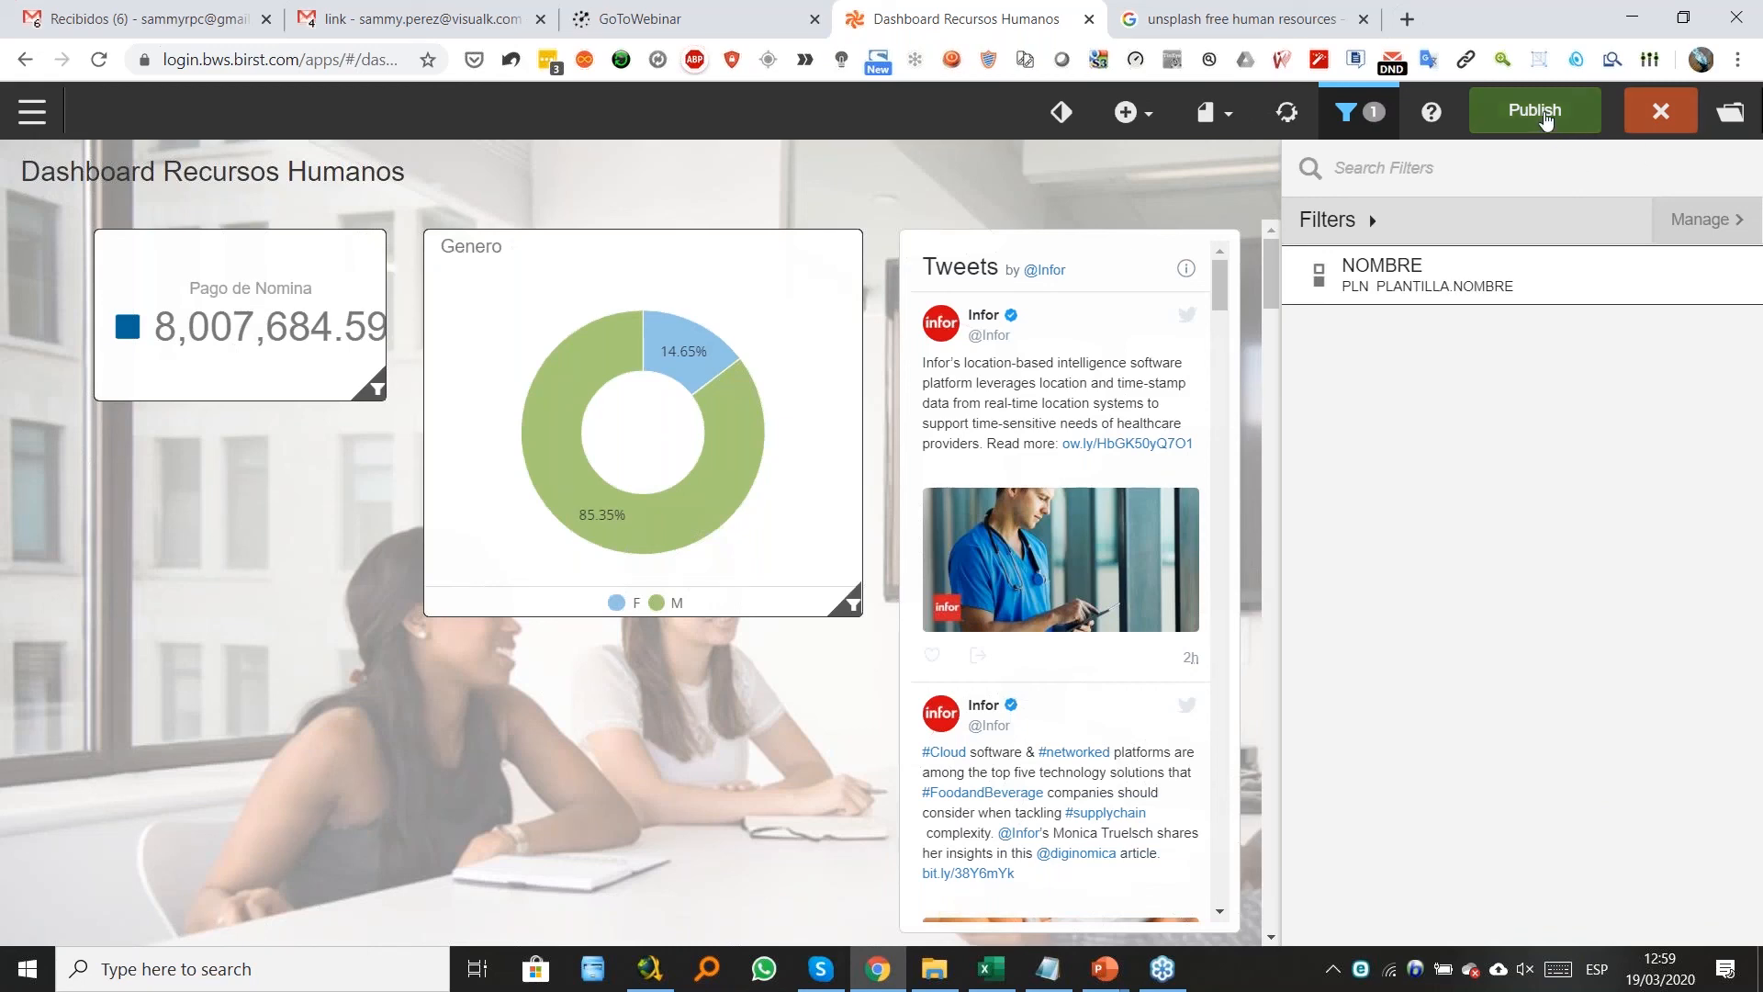
{"action": "left_click", "coordinate": [1547, 117]}
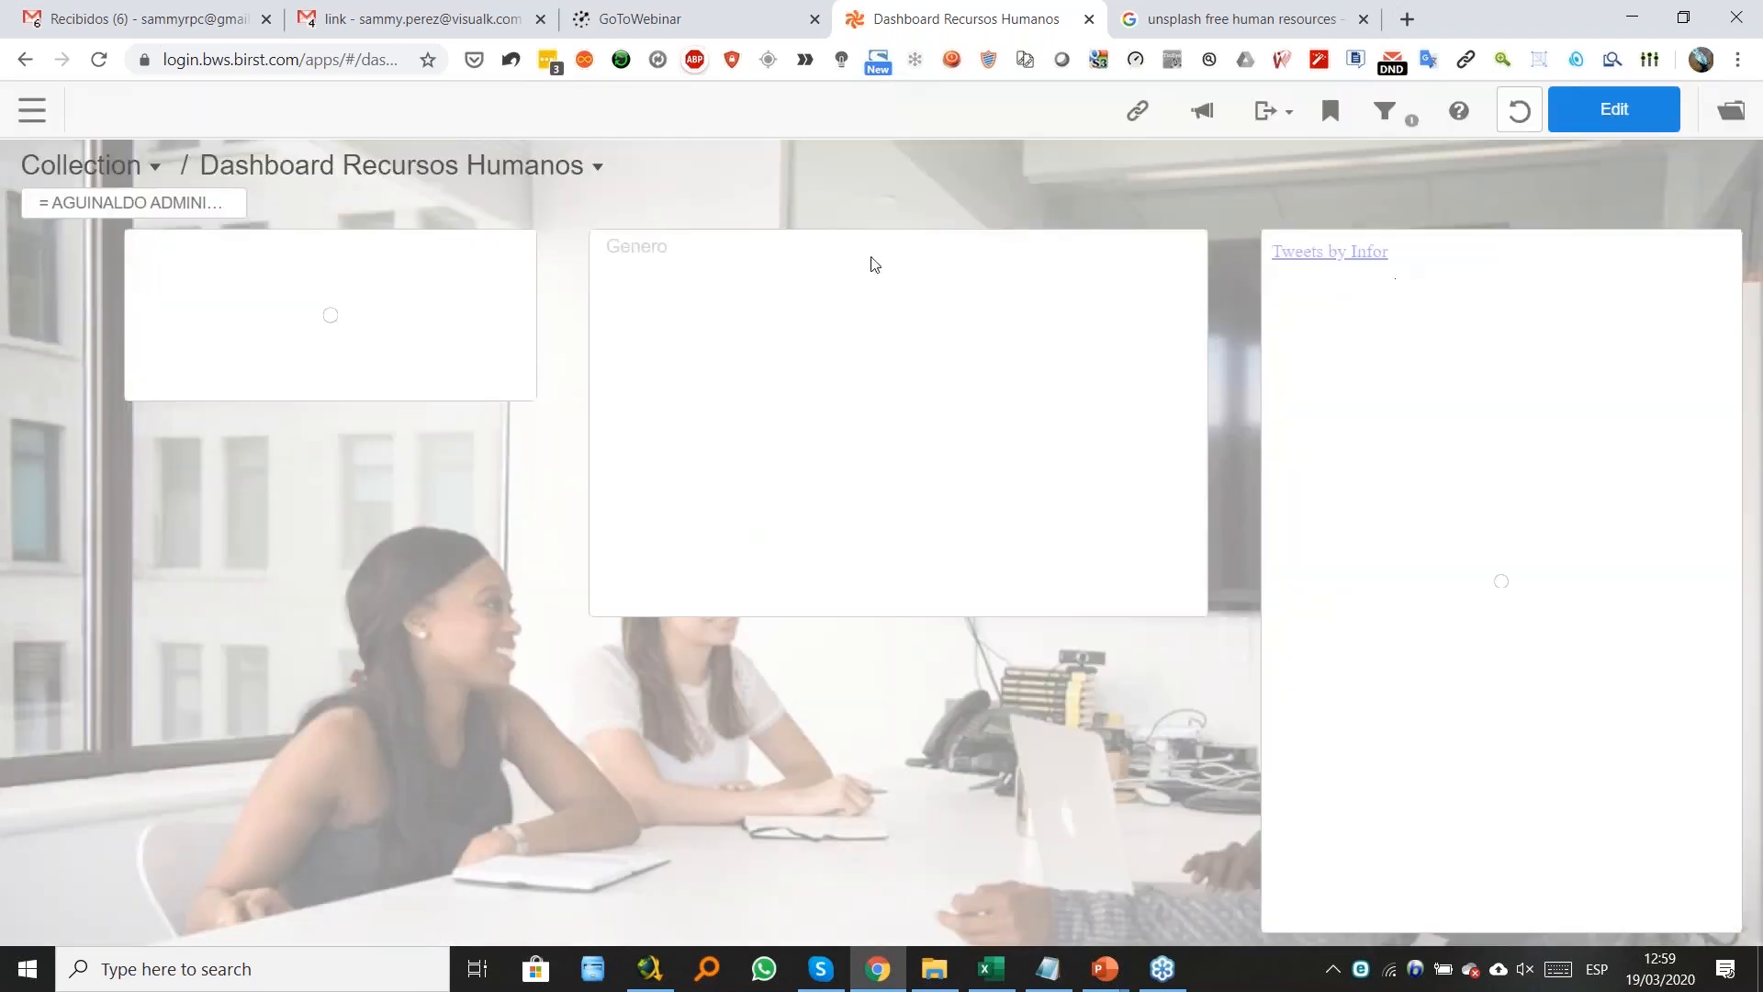
Show the NOMBRE filter's selected values on the published dashboard and close the list.
{"action": "left_click", "coordinate": [75, 202]}
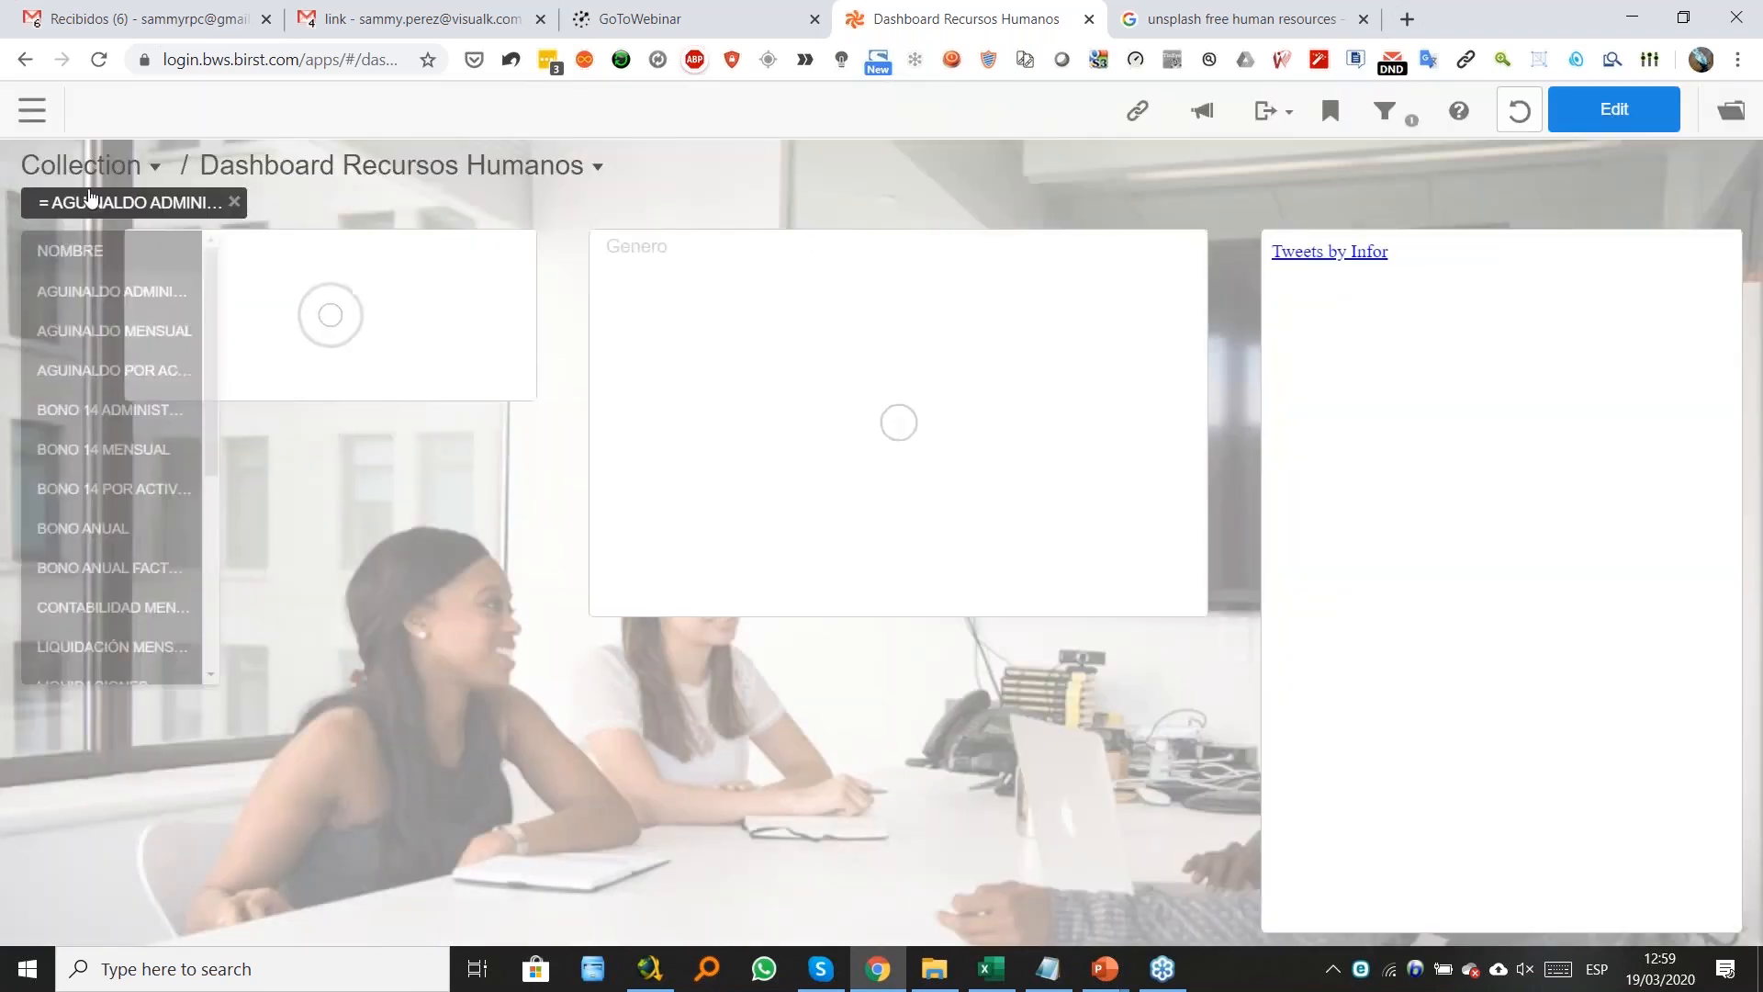
{"action": "left_click", "coordinate": [1097, 171]}
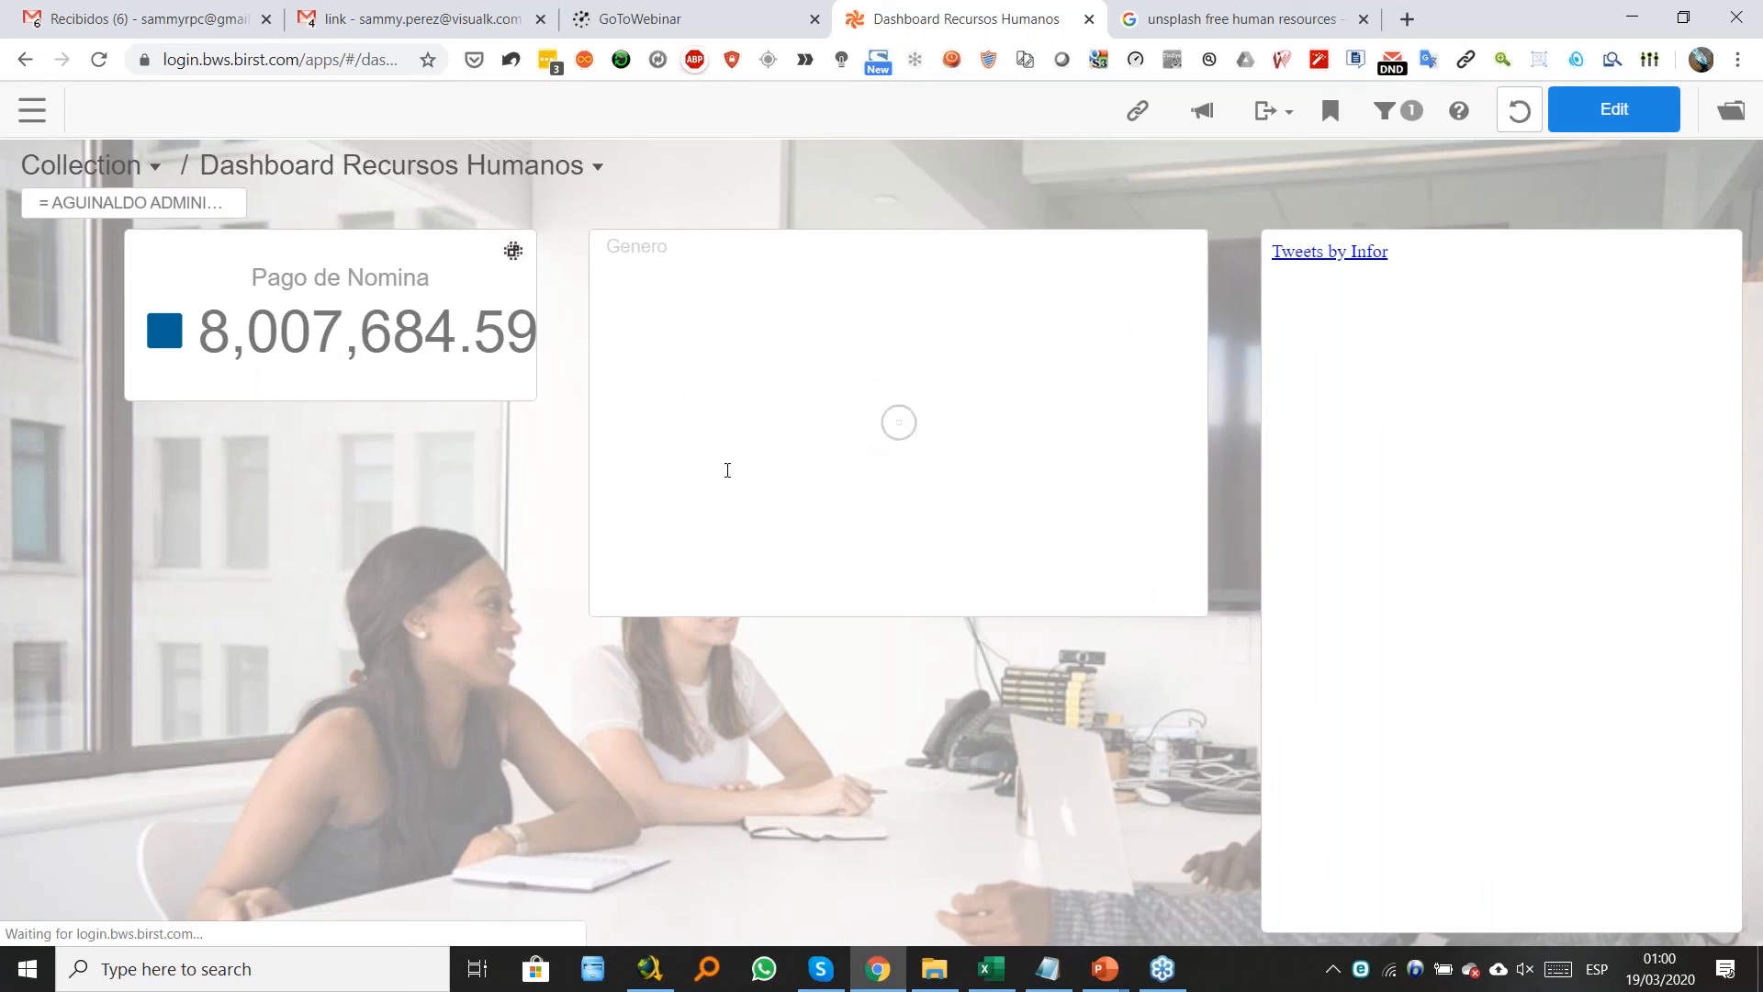
Restrict the NOMBRE filter to PLANILLA MENSUAL only and apply it to the dashboard.
{"action": "left_click", "coordinate": [122, 207]}
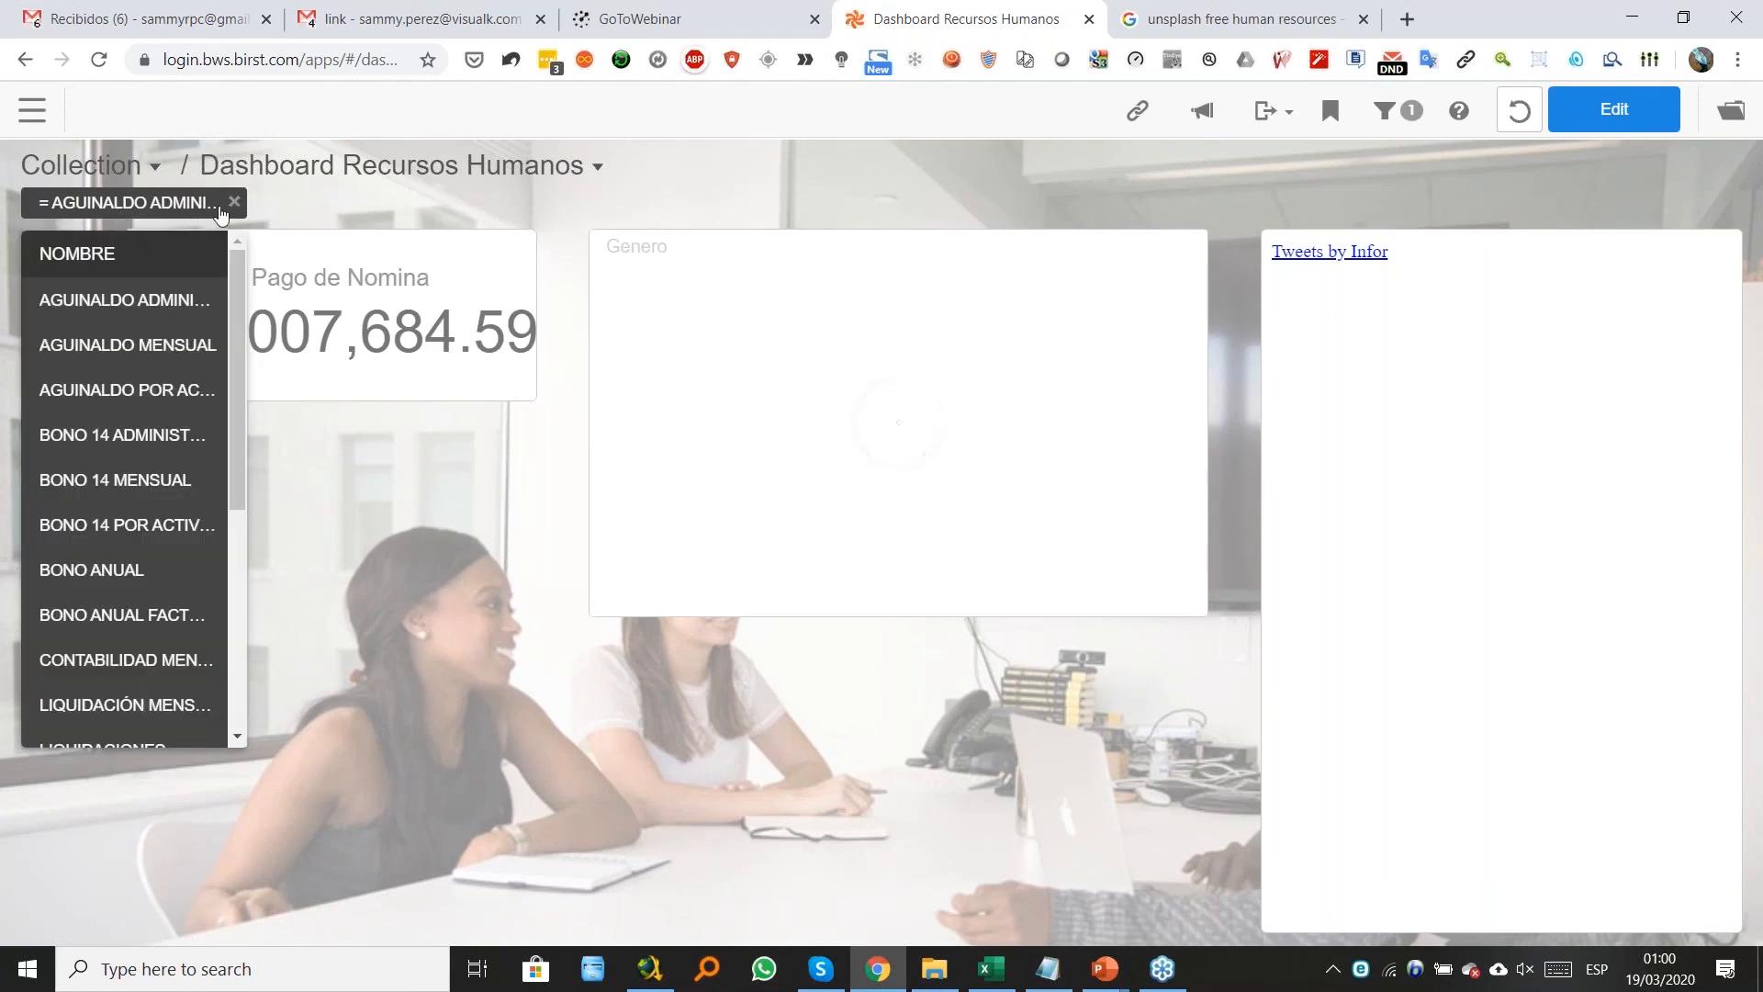
{"action": "left_click", "coordinate": [170, 209]}
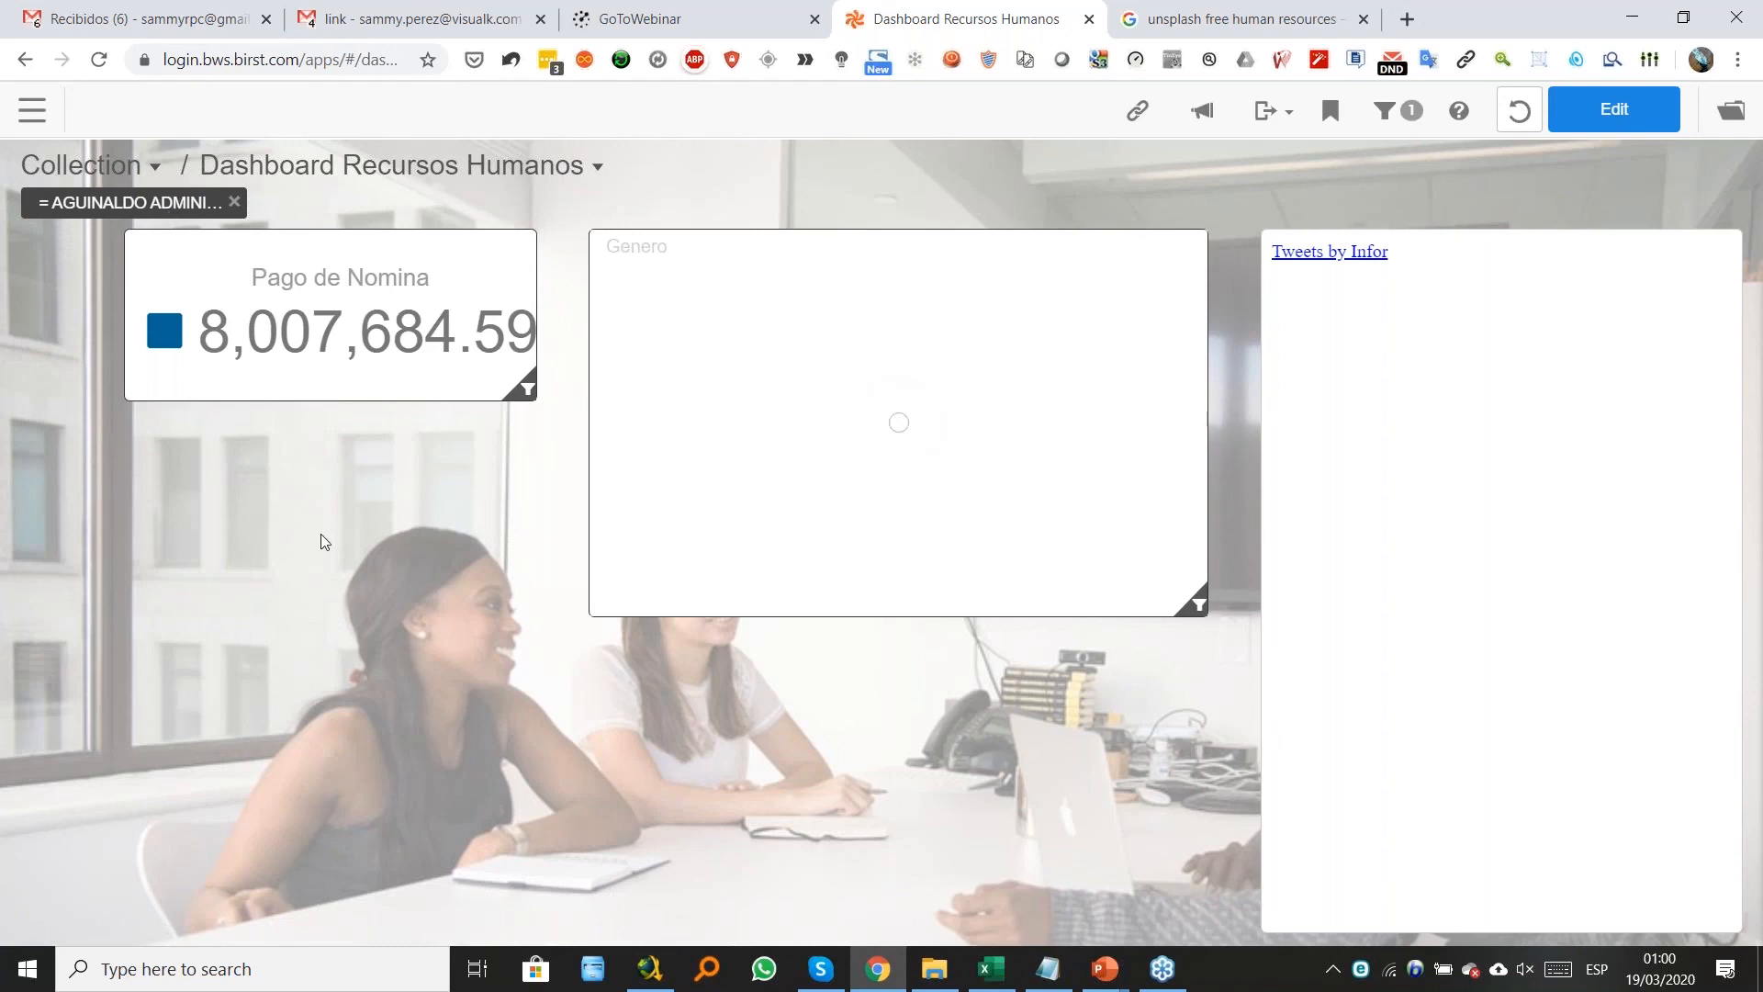
{"action": "left_click", "coordinate": [145, 200]}
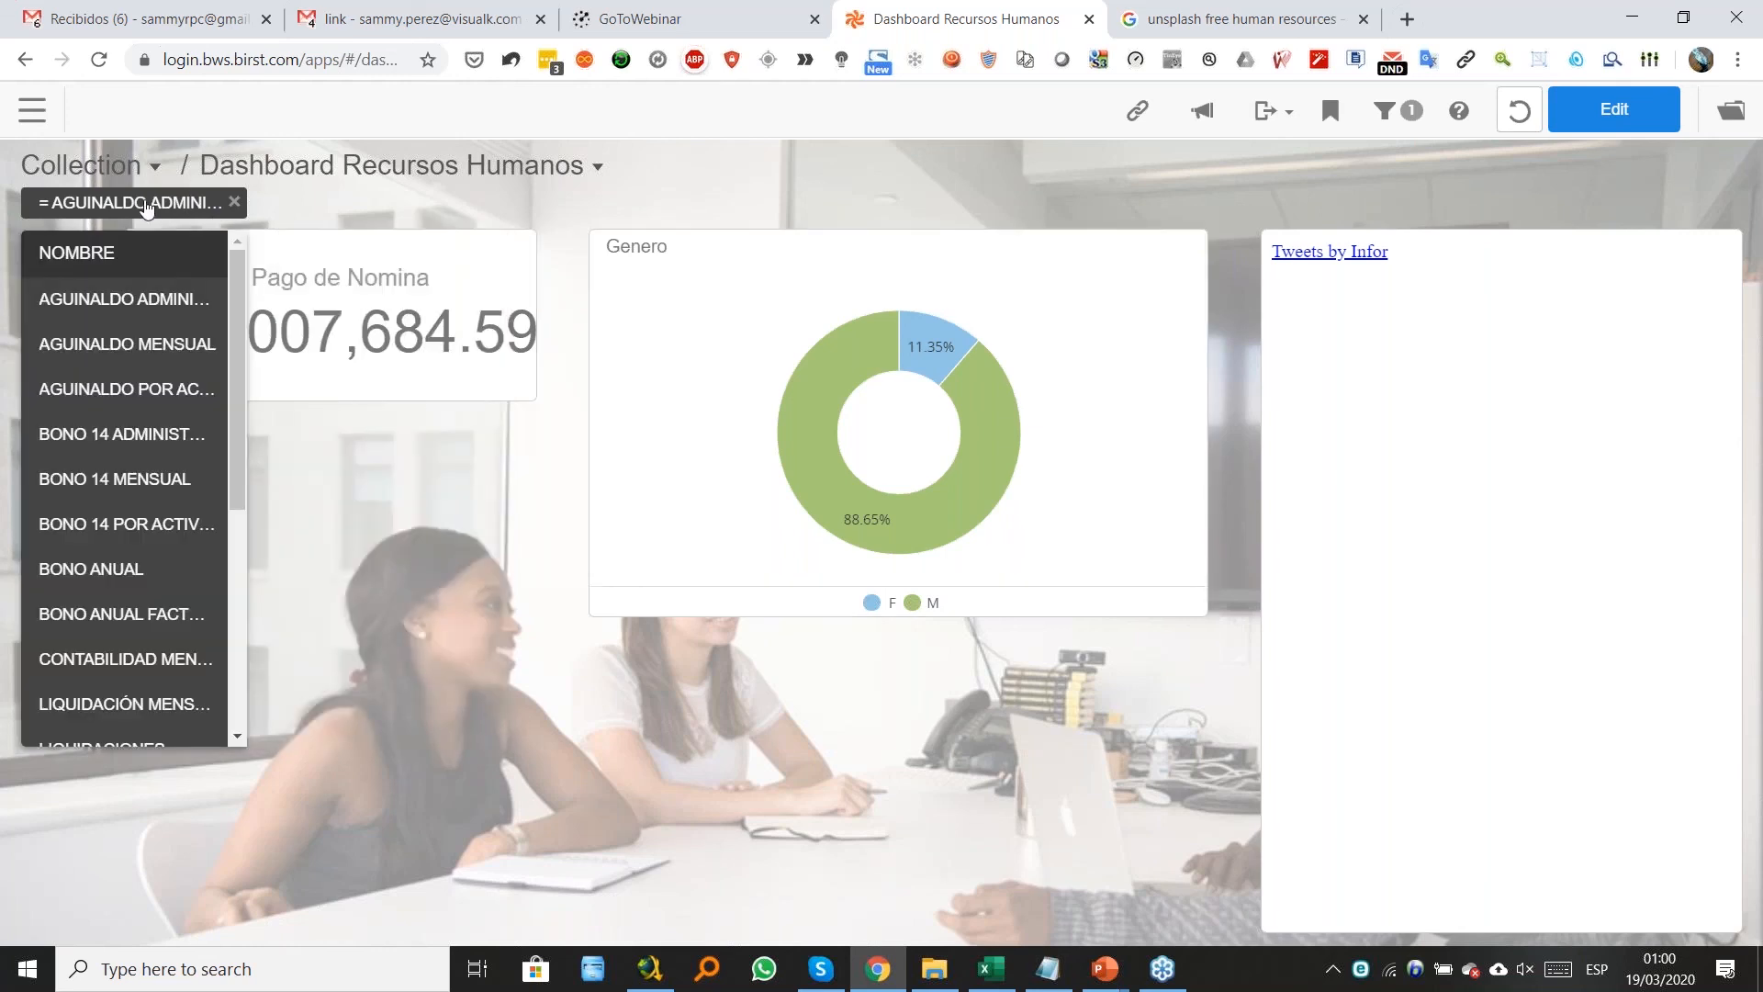
{"action": "left_click", "coordinate": [145, 204]}
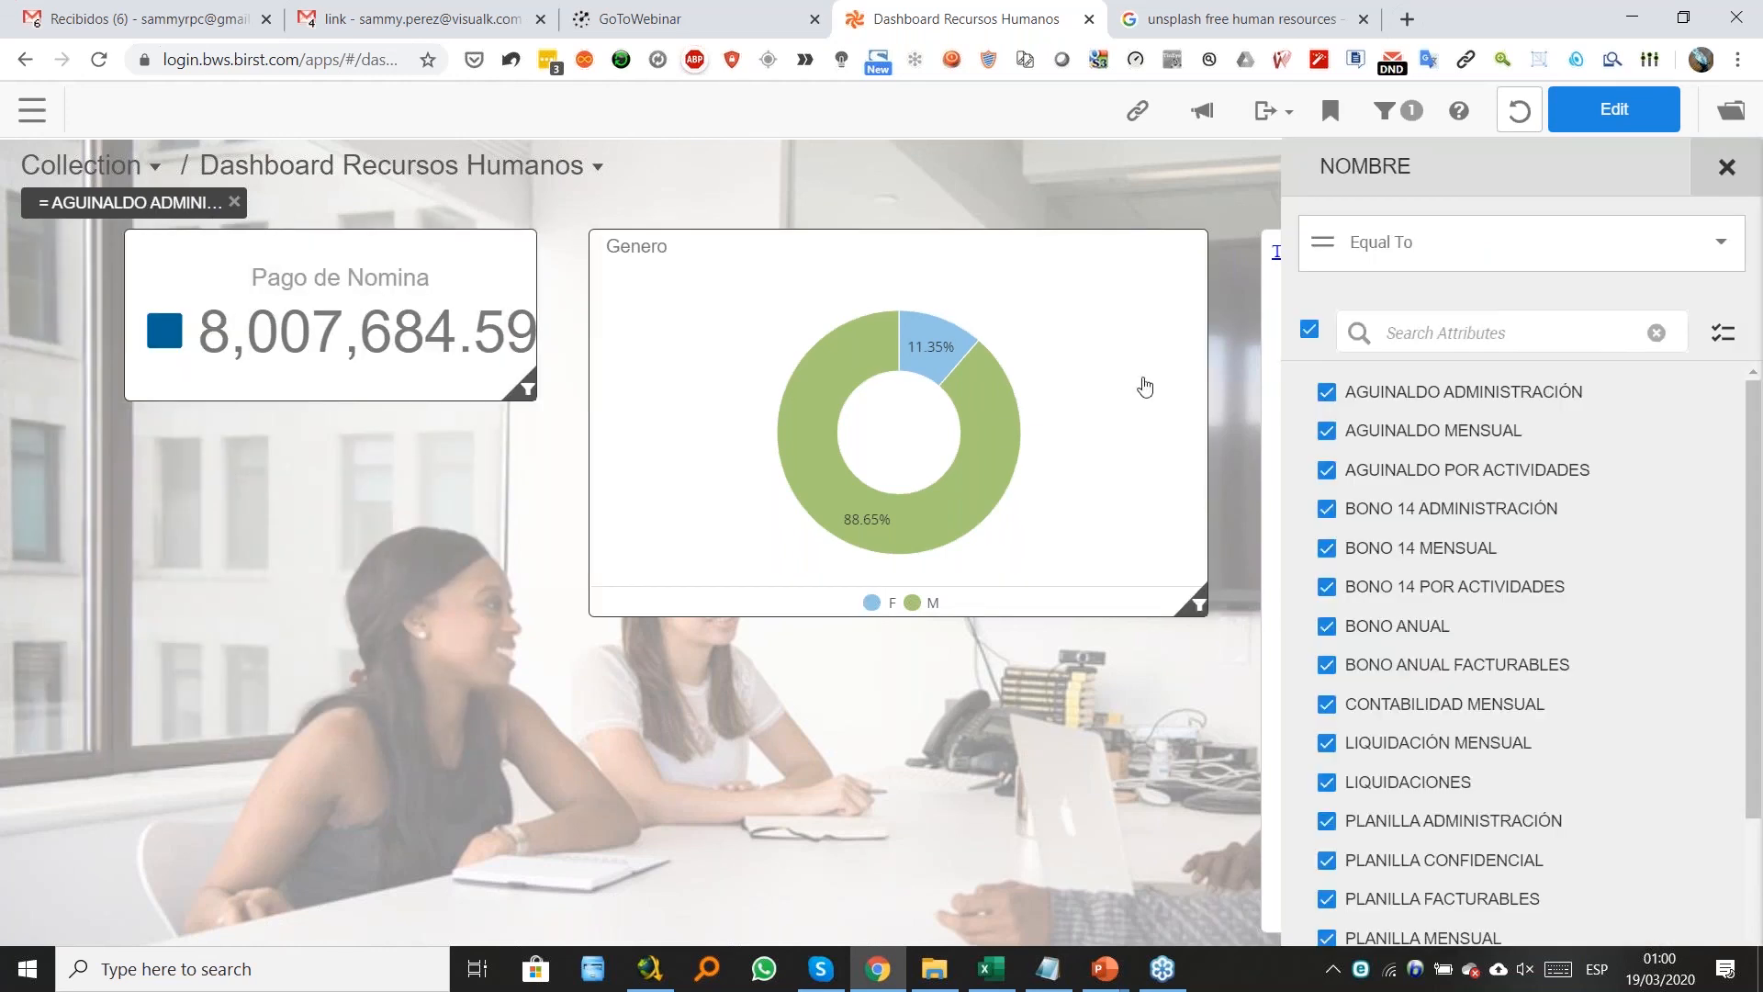
{"action": "left_click", "coordinate": [1310, 333]}
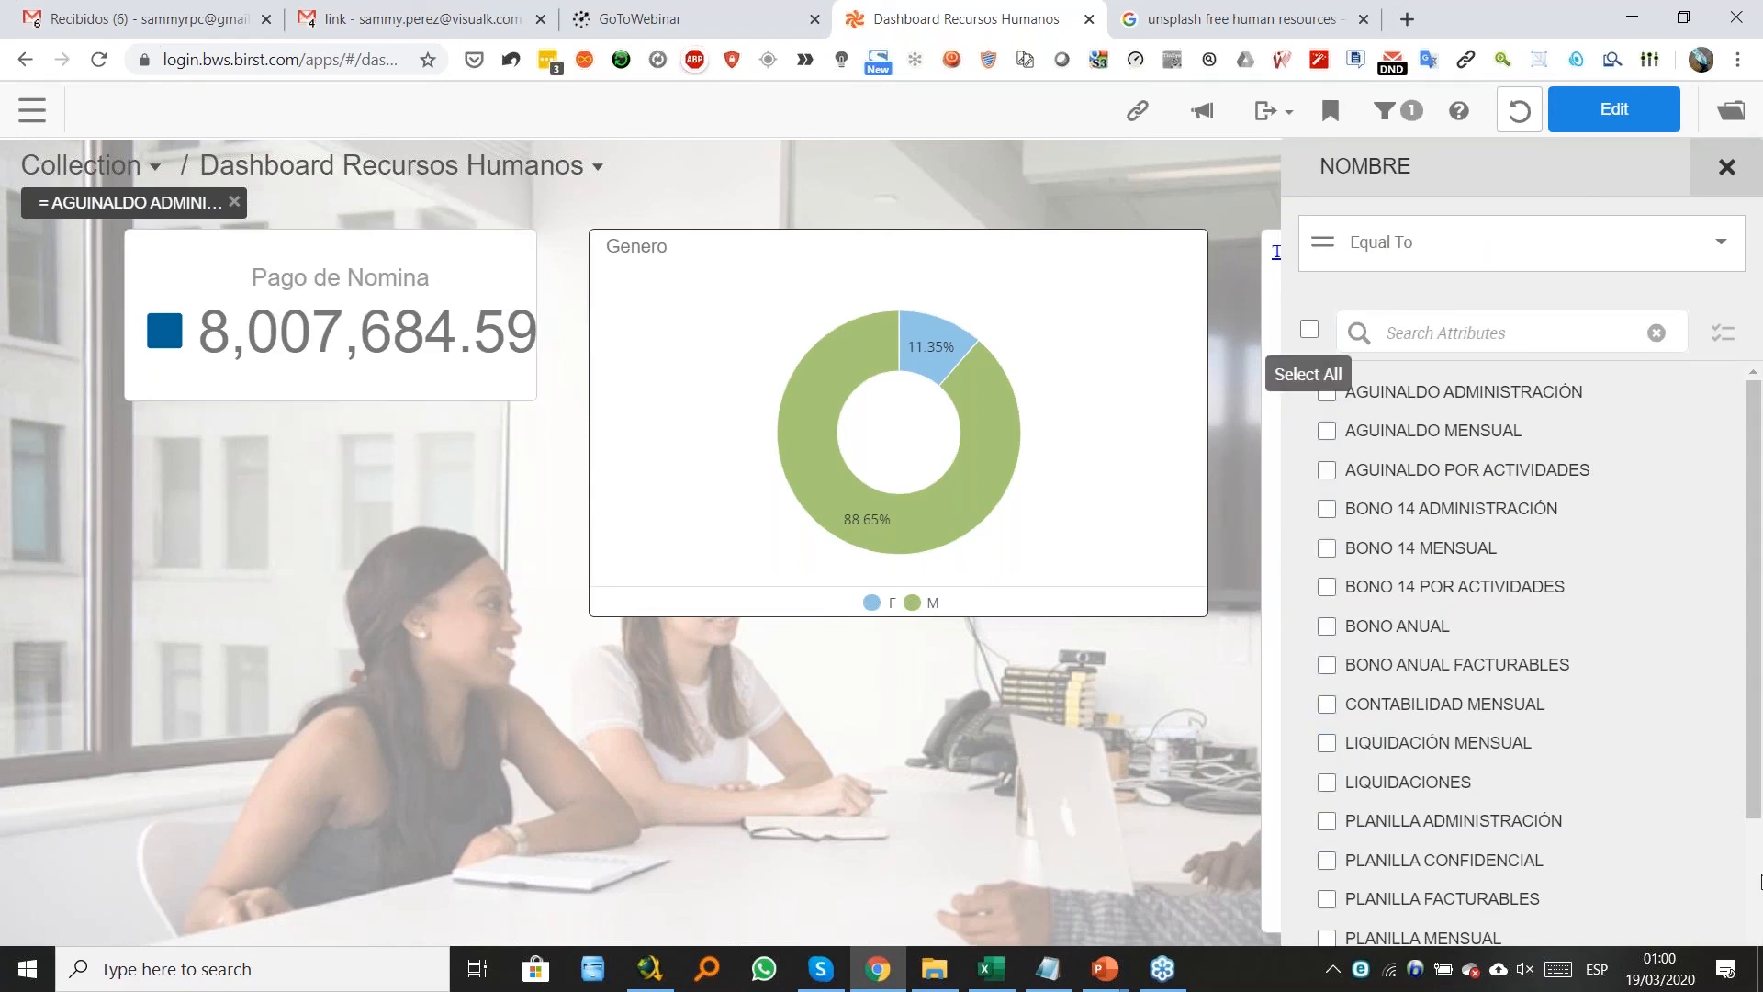
{"action": "scroll", "coordinate": [1510, 766], "scroll_direction": "down", "scroll_amount": 3}
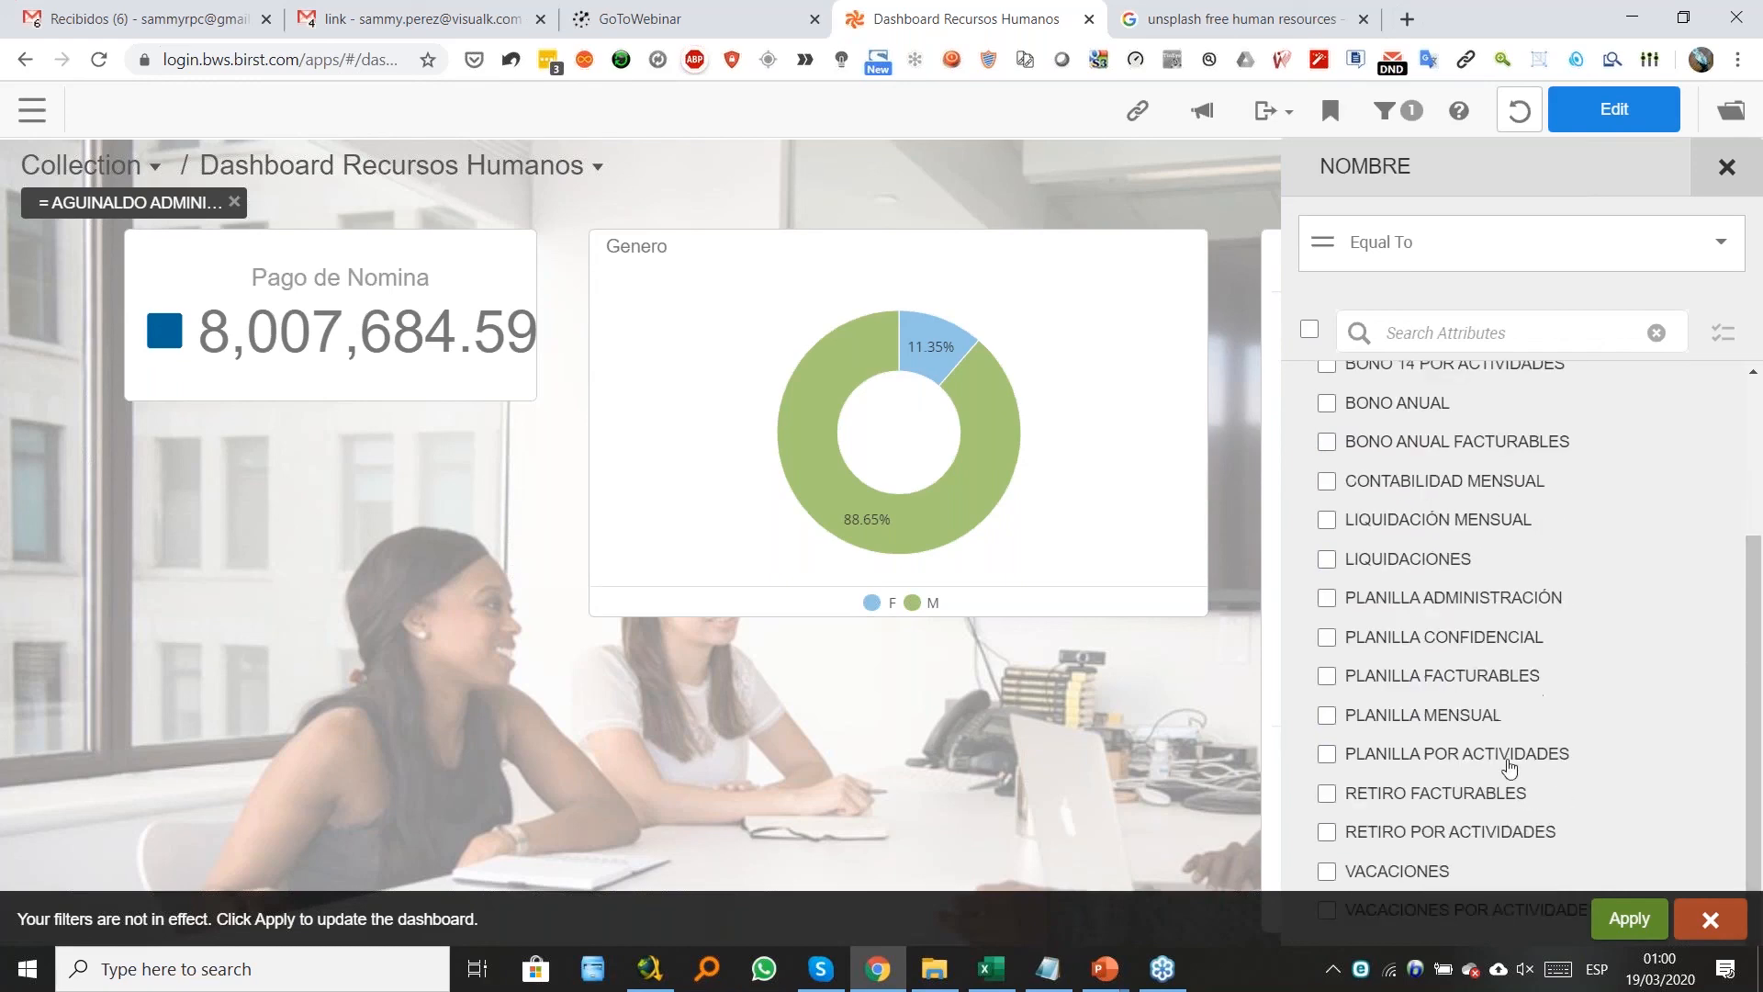
{"action": "left_click", "coordinate": [1326, 716]}
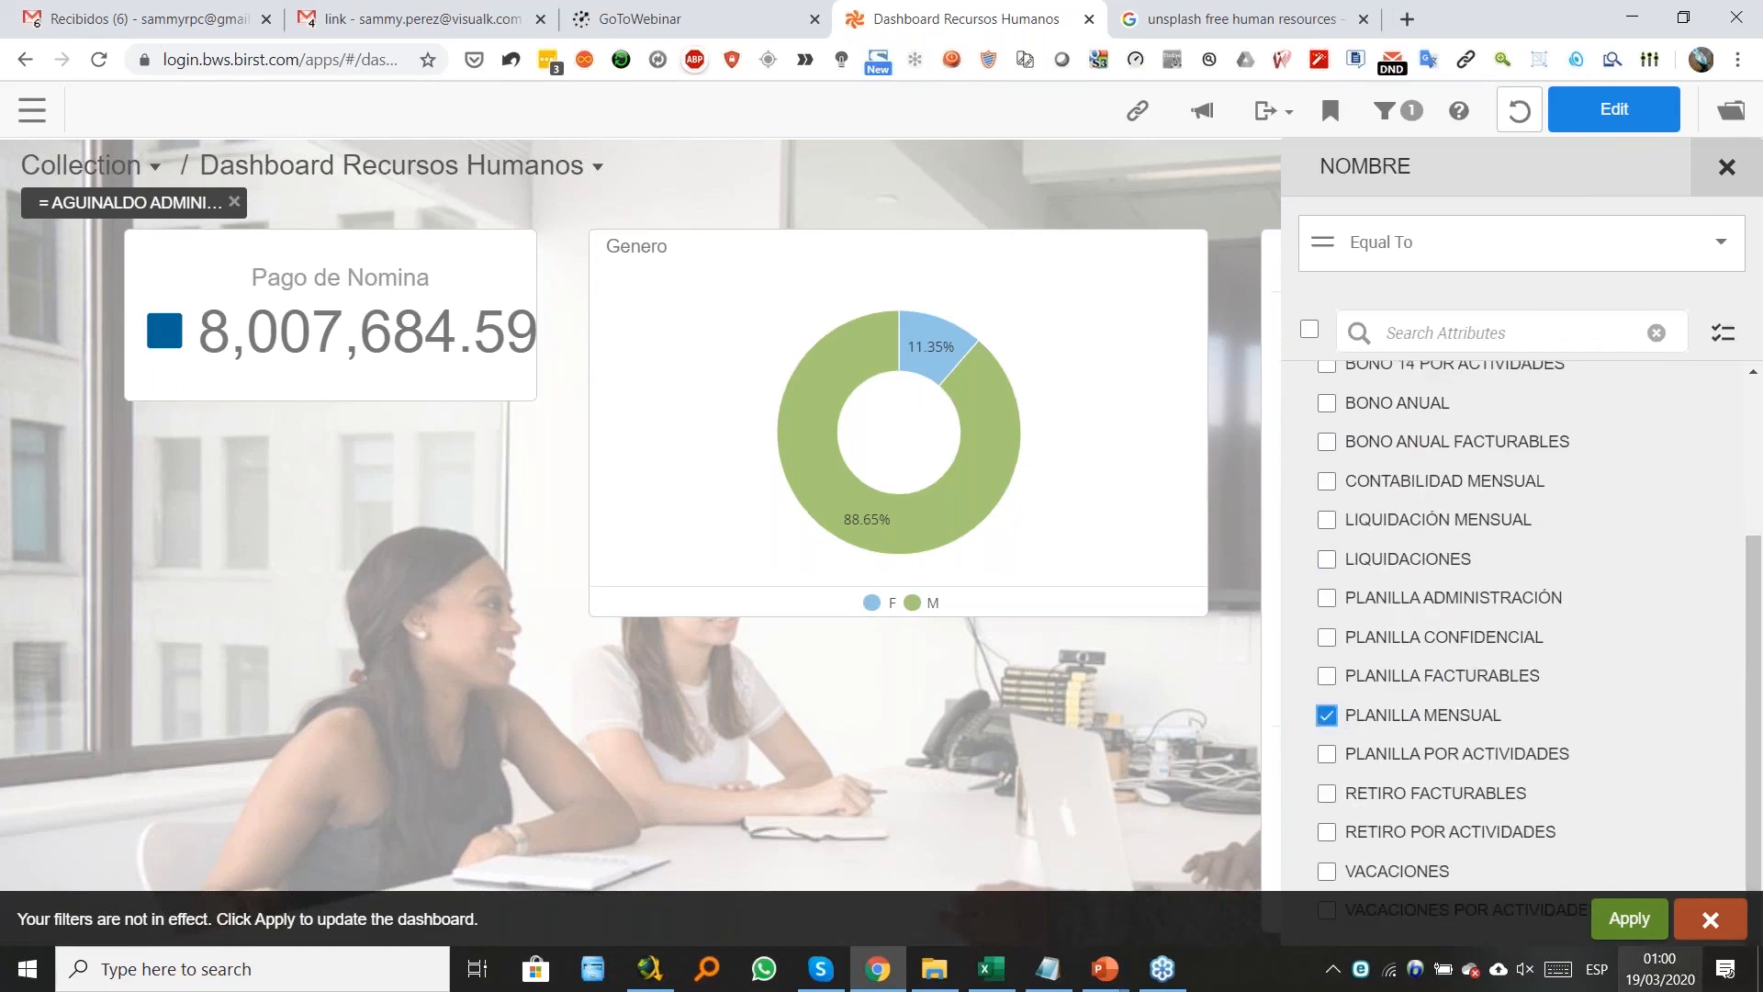
{"action": "left_click", "coordinate": [1627, 918]}
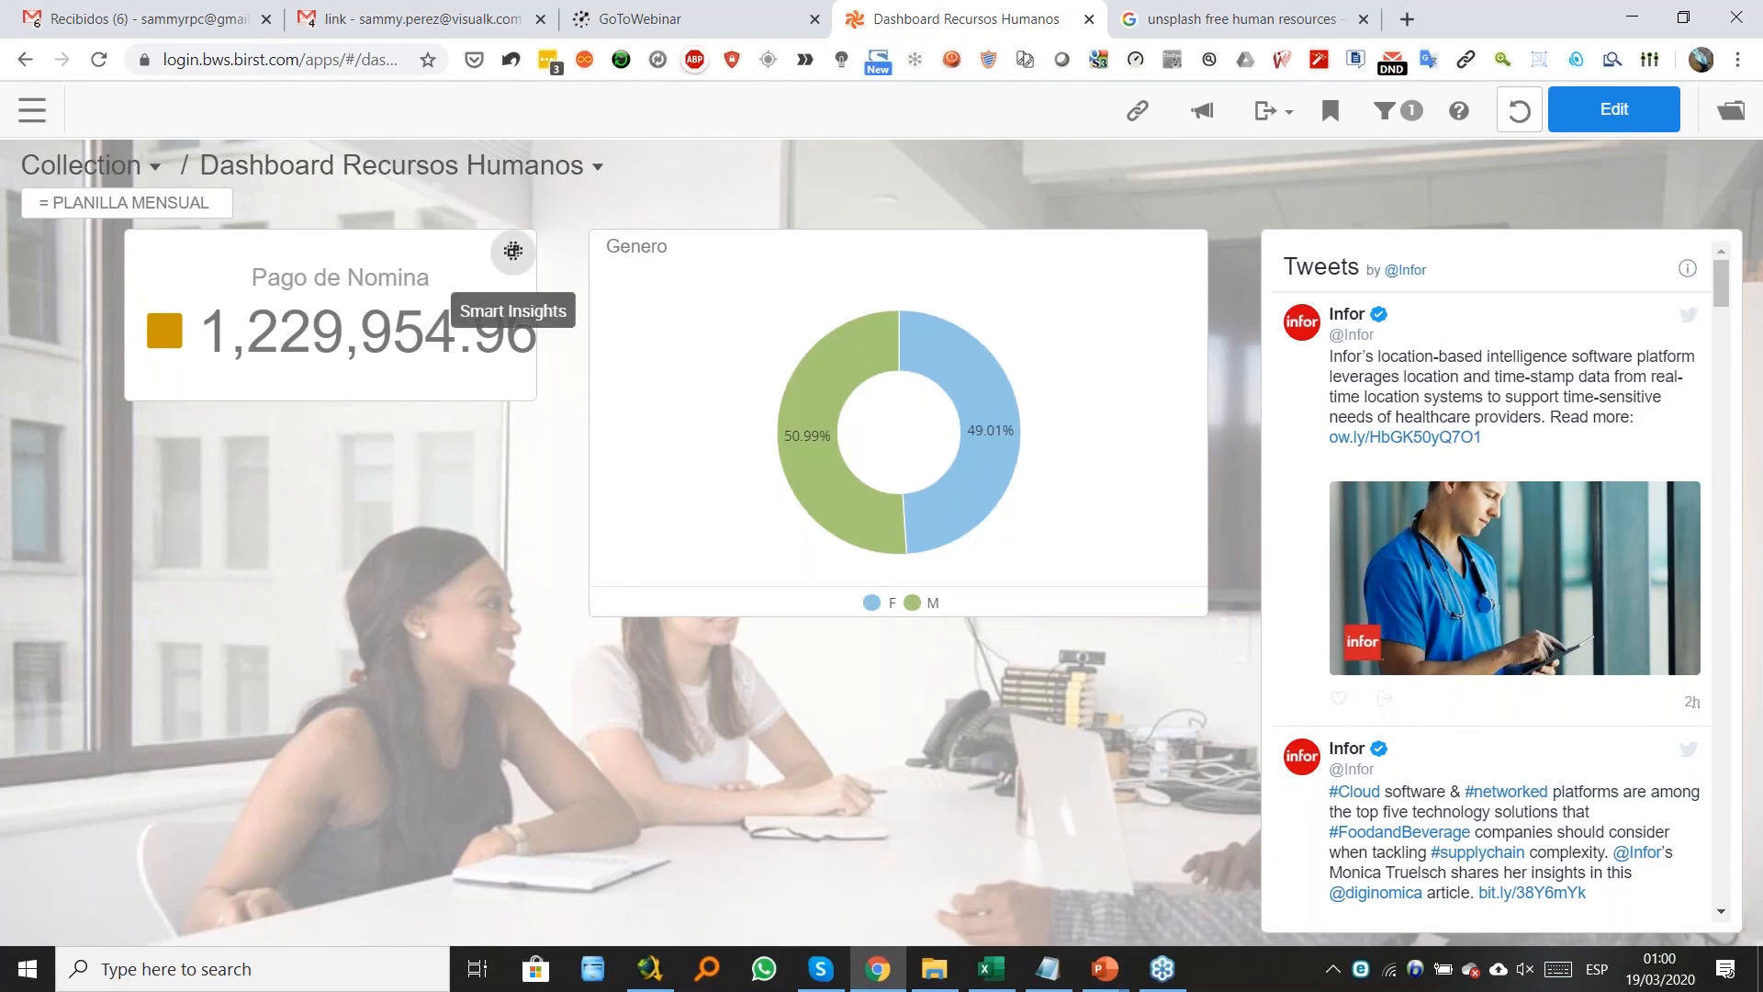
Configure Smart Insights for the Pago de Nomina KPI with a Month interval and the EMPL_TRANSACCIONES attributes ANO, MES and COD_PLANTILLA.
{"action": "left_click", "coordinate": [512, 251]}
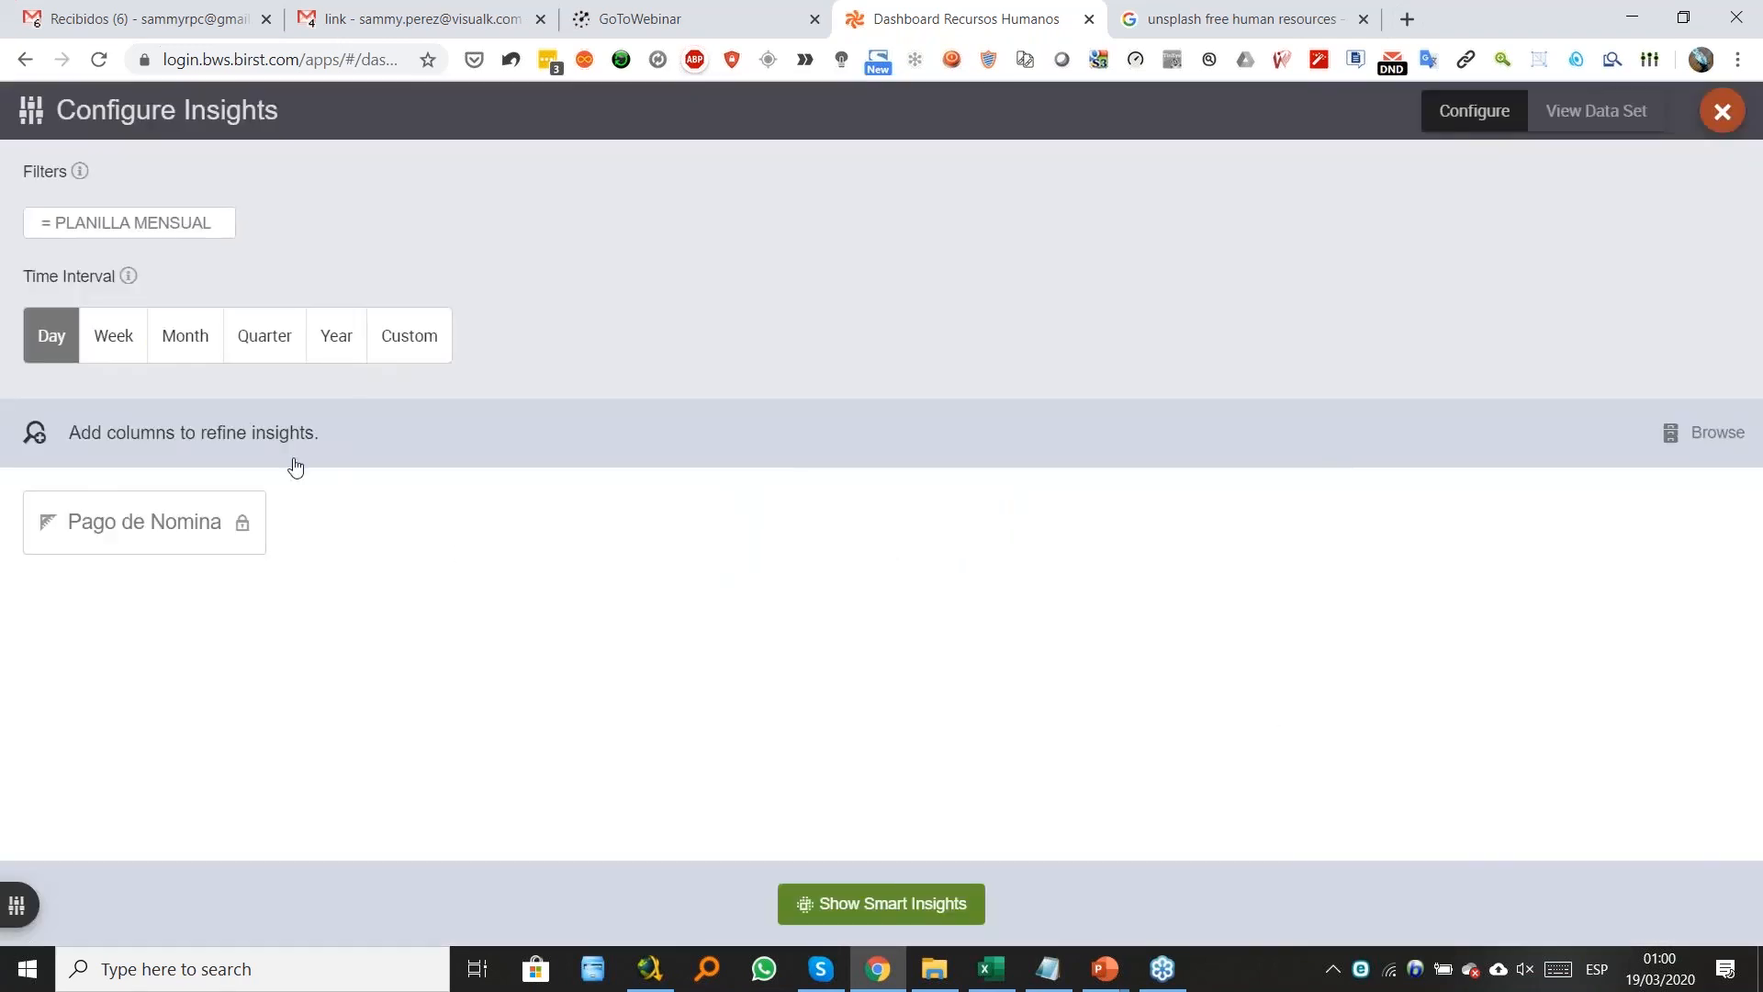
{"action": "left_click", "coordinate": [185, 337]}
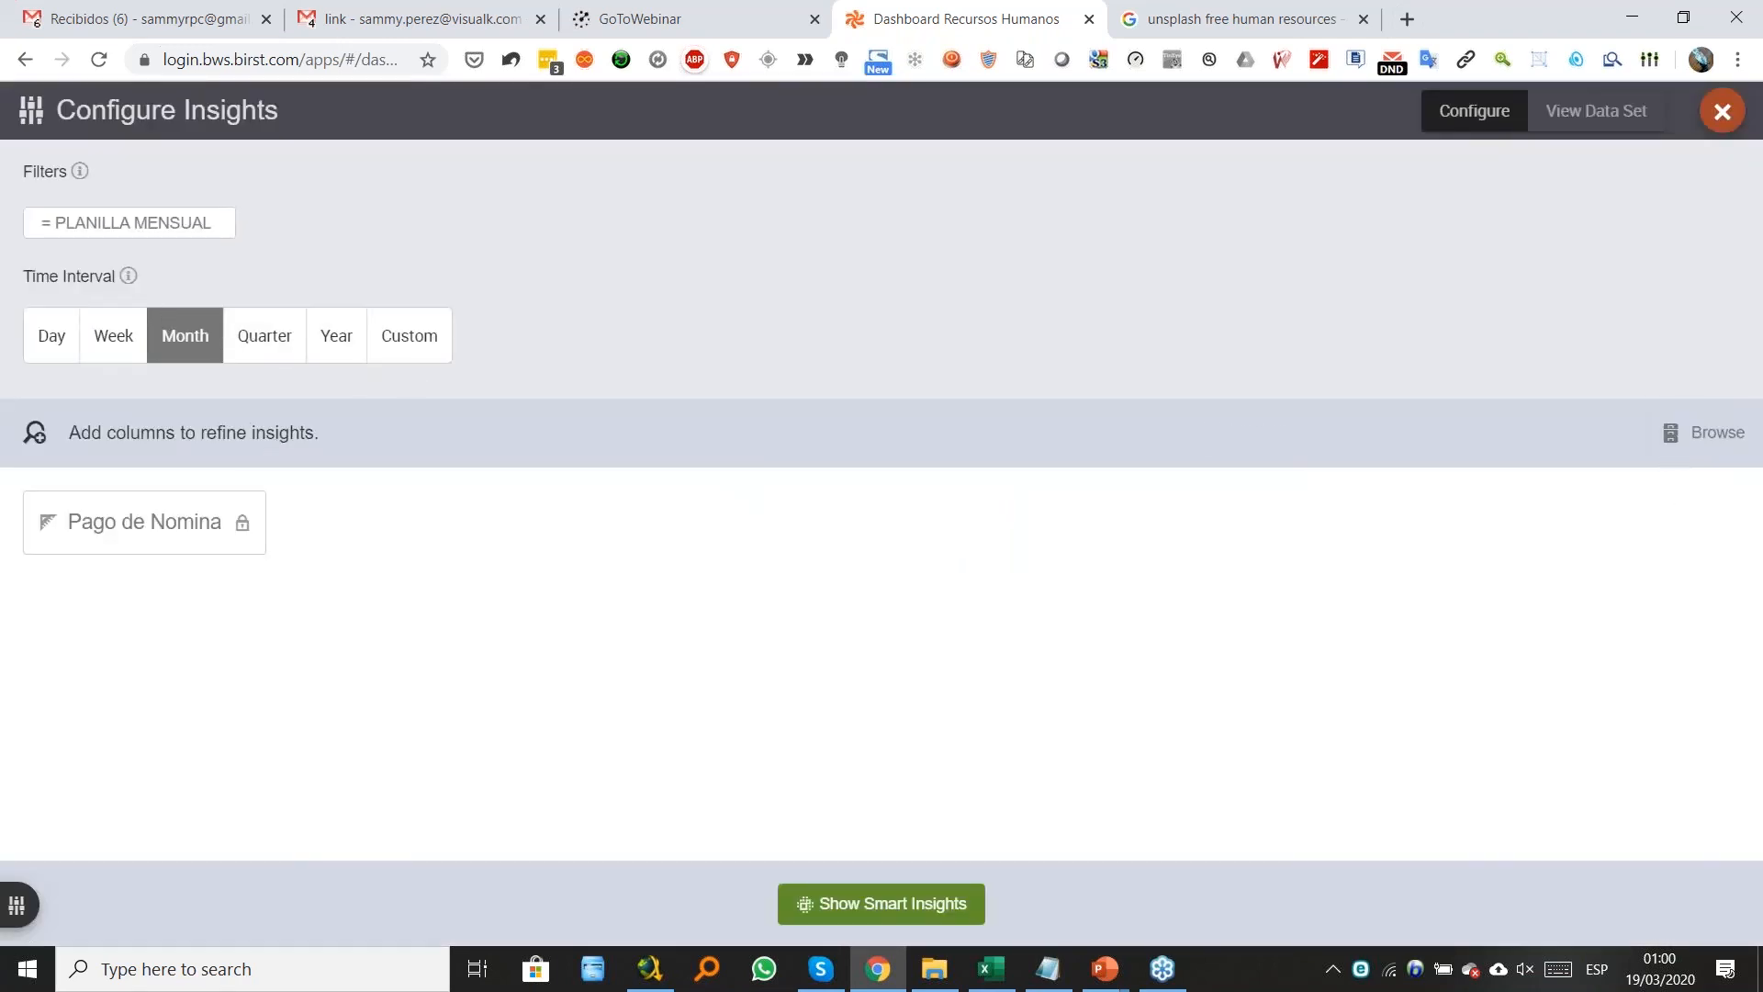
{"action": "left_click", "coordinate": [1704, 432]}
{"action": "left_click", "coordinate": [1427, 271]}
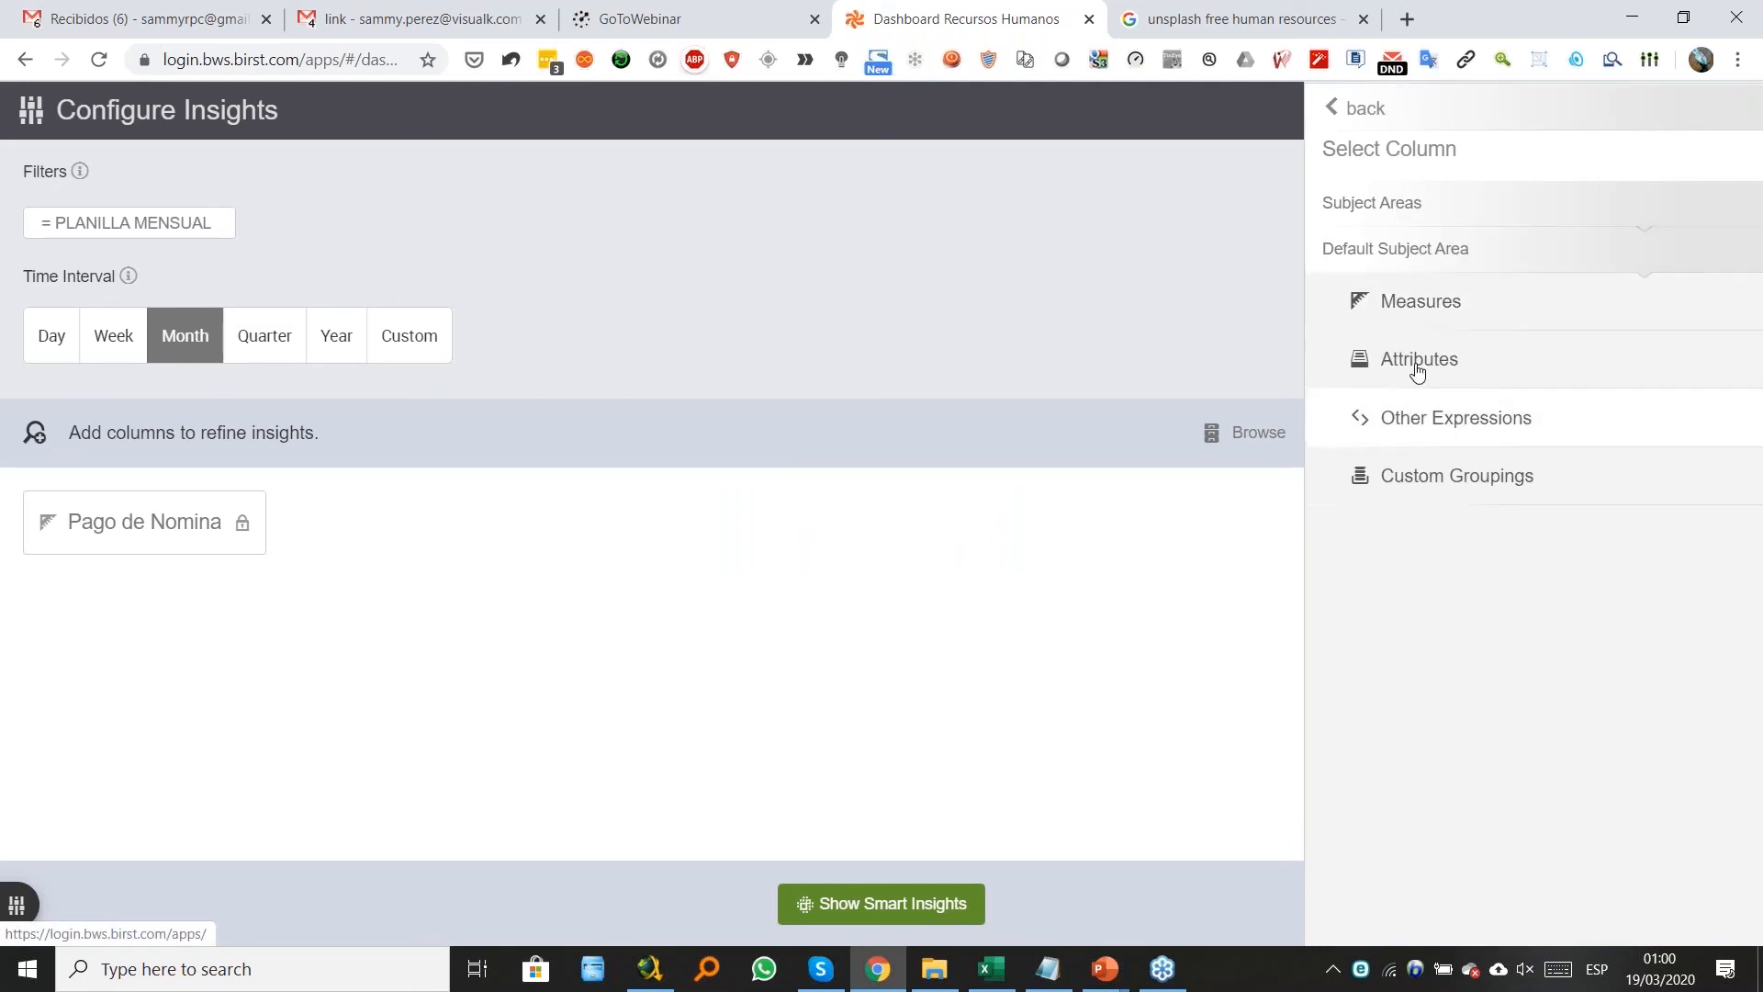
{"action": "left_click", "coordinate": [1418, 369]}
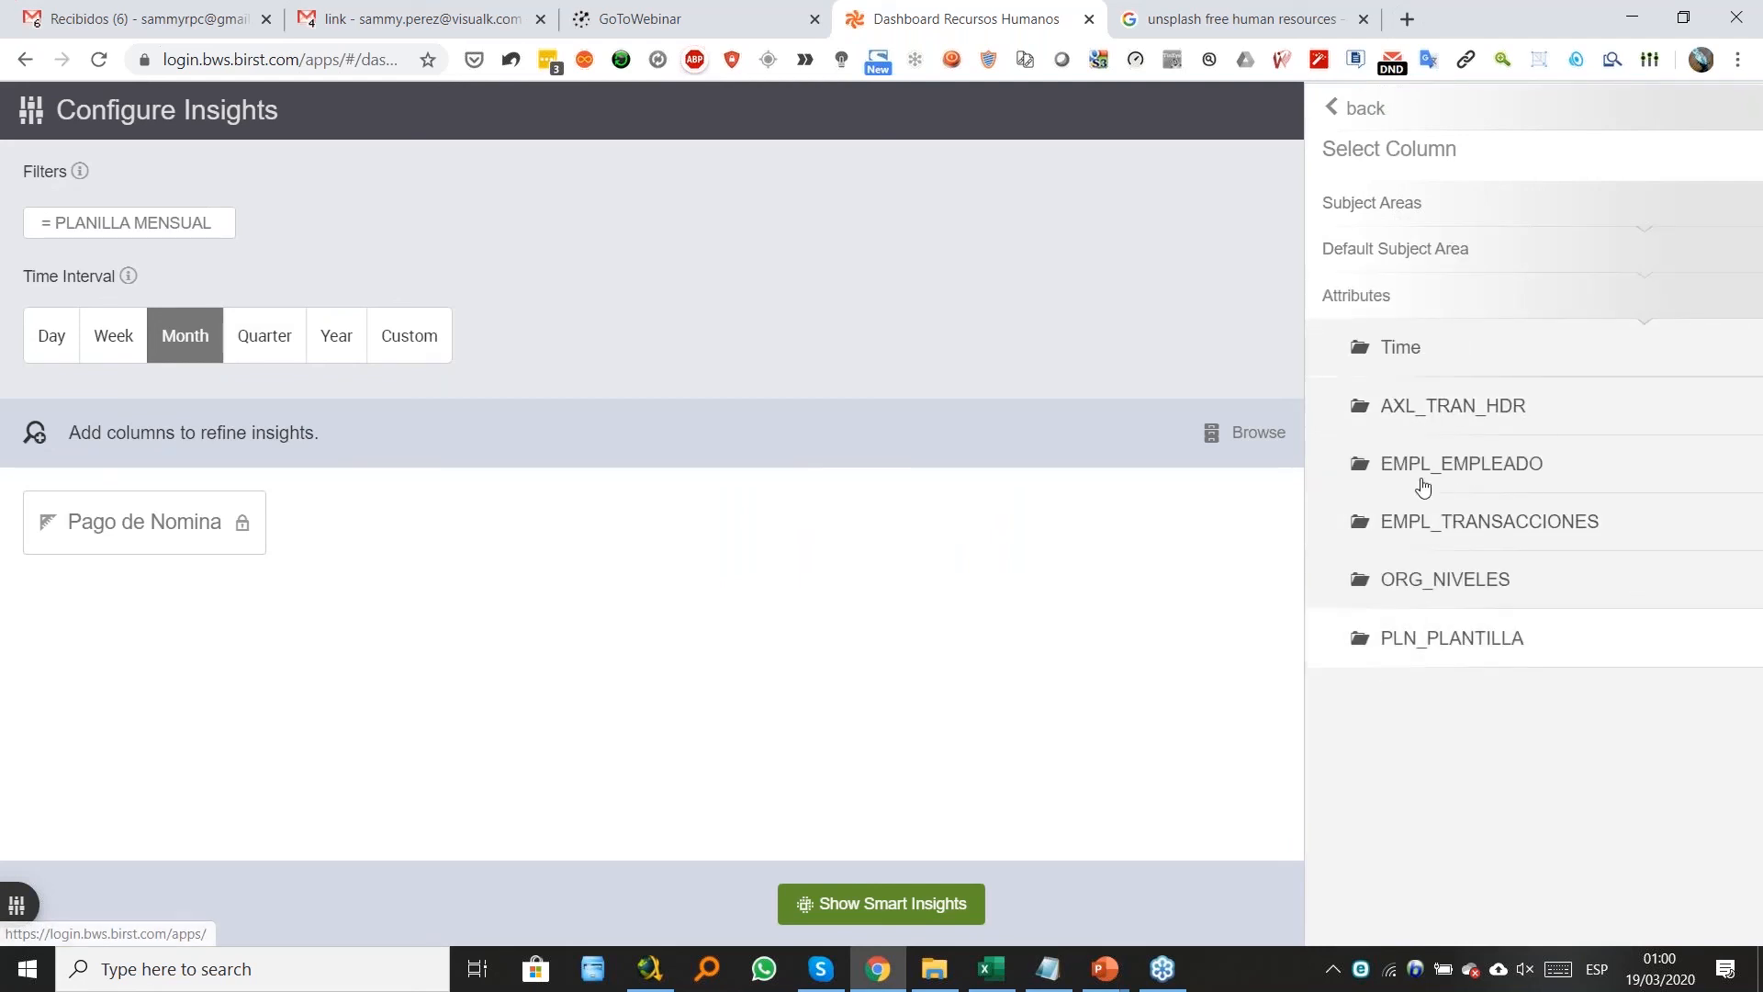
{"action": "left_click", "coordinate": [1664, 541]}
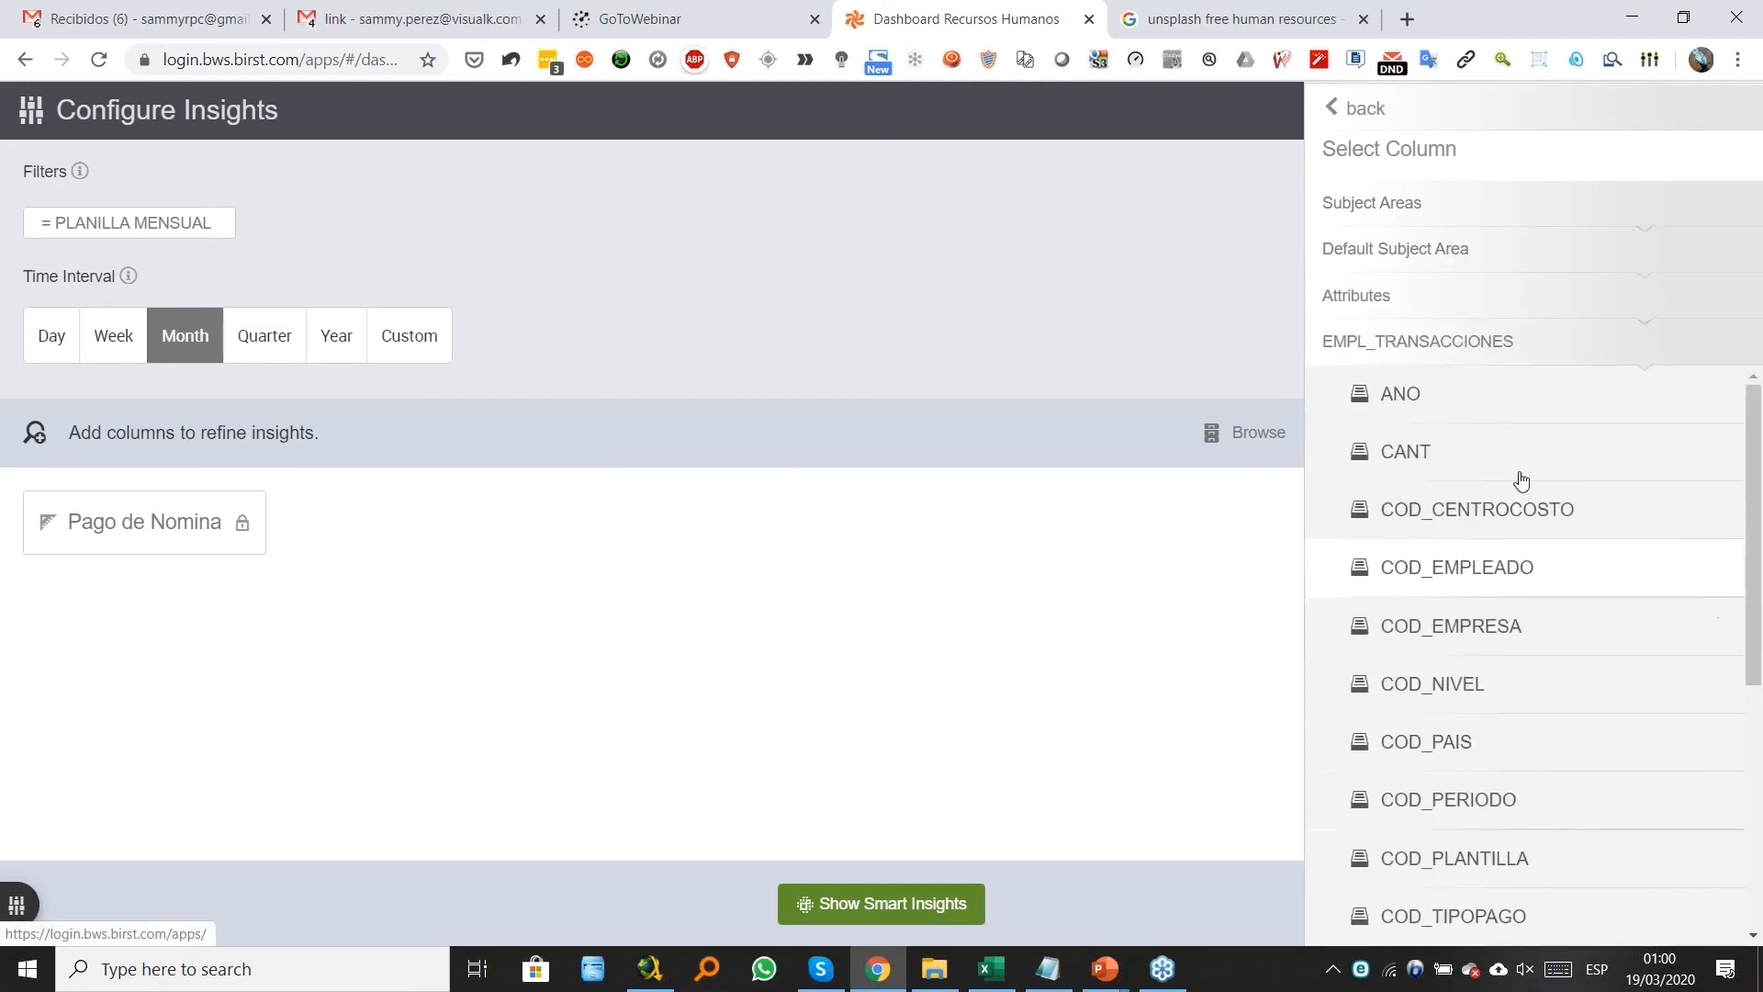
{"action": "left_click", "coordinate": [1421, 414]}
{"action": "left_click_drag", "start_coordinate": [1752, 480], "coordinate": [1755, 740]}
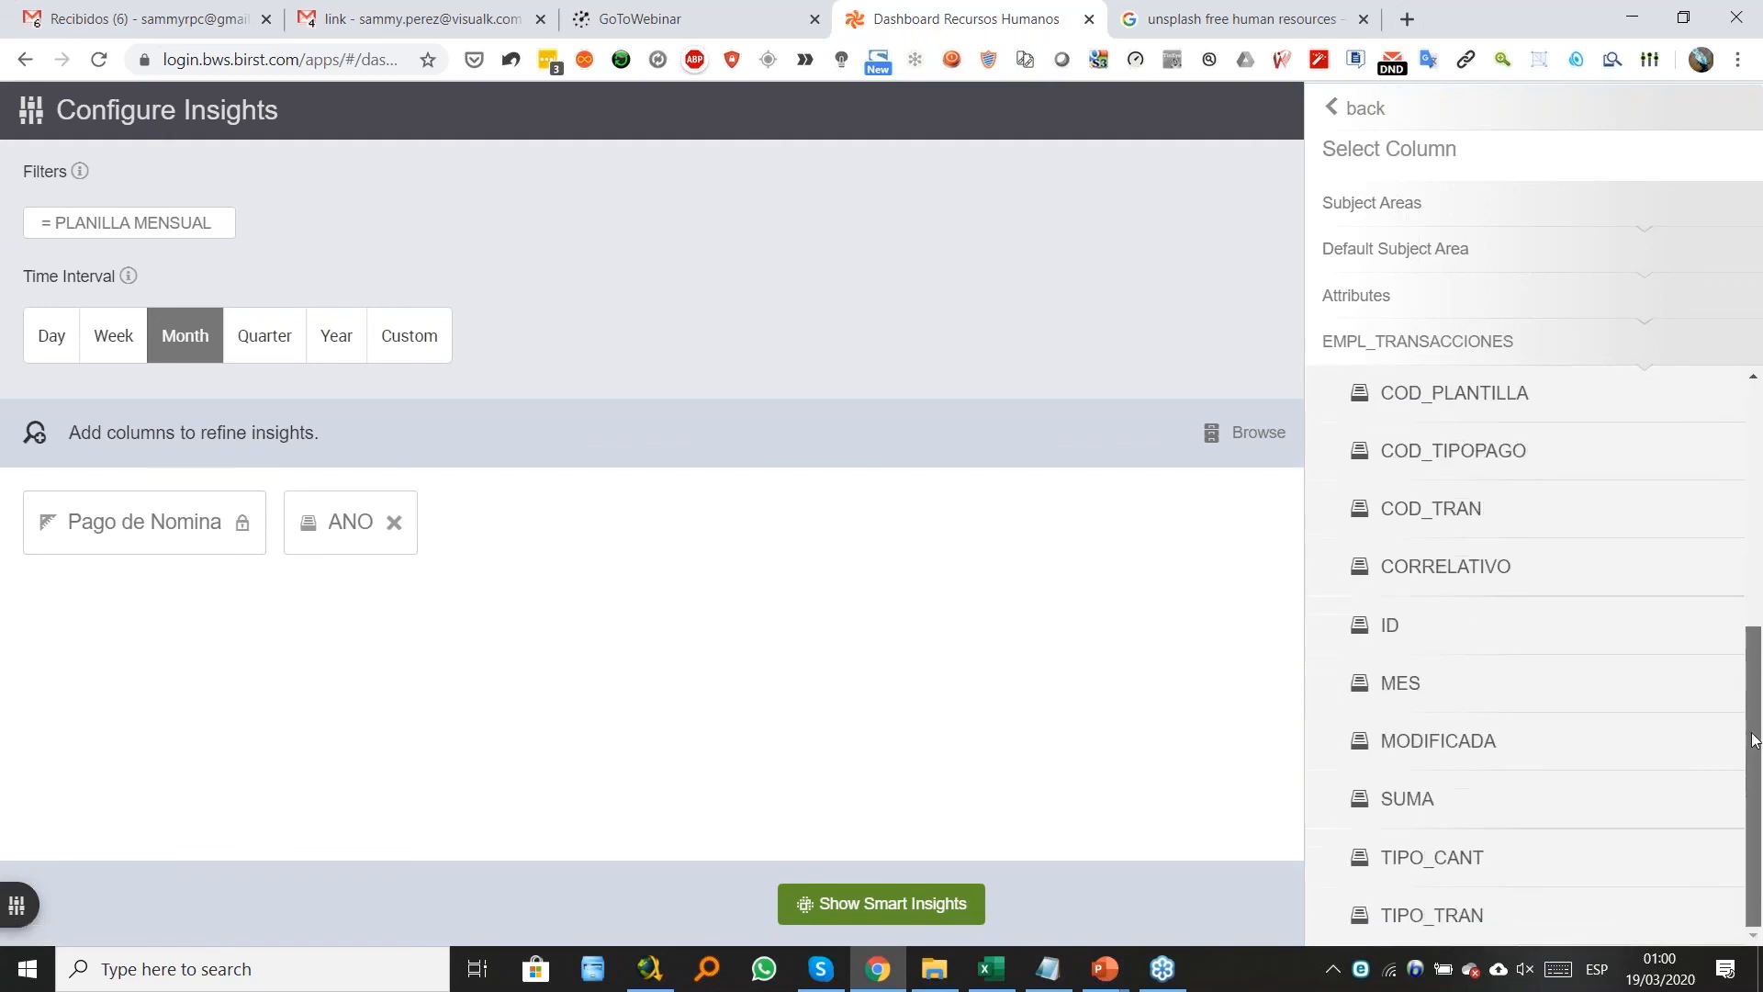
{"action": "left_click", "coordinate": [1488, 690]}
{"action": "left_click", "coordinate": [1451, 398]}
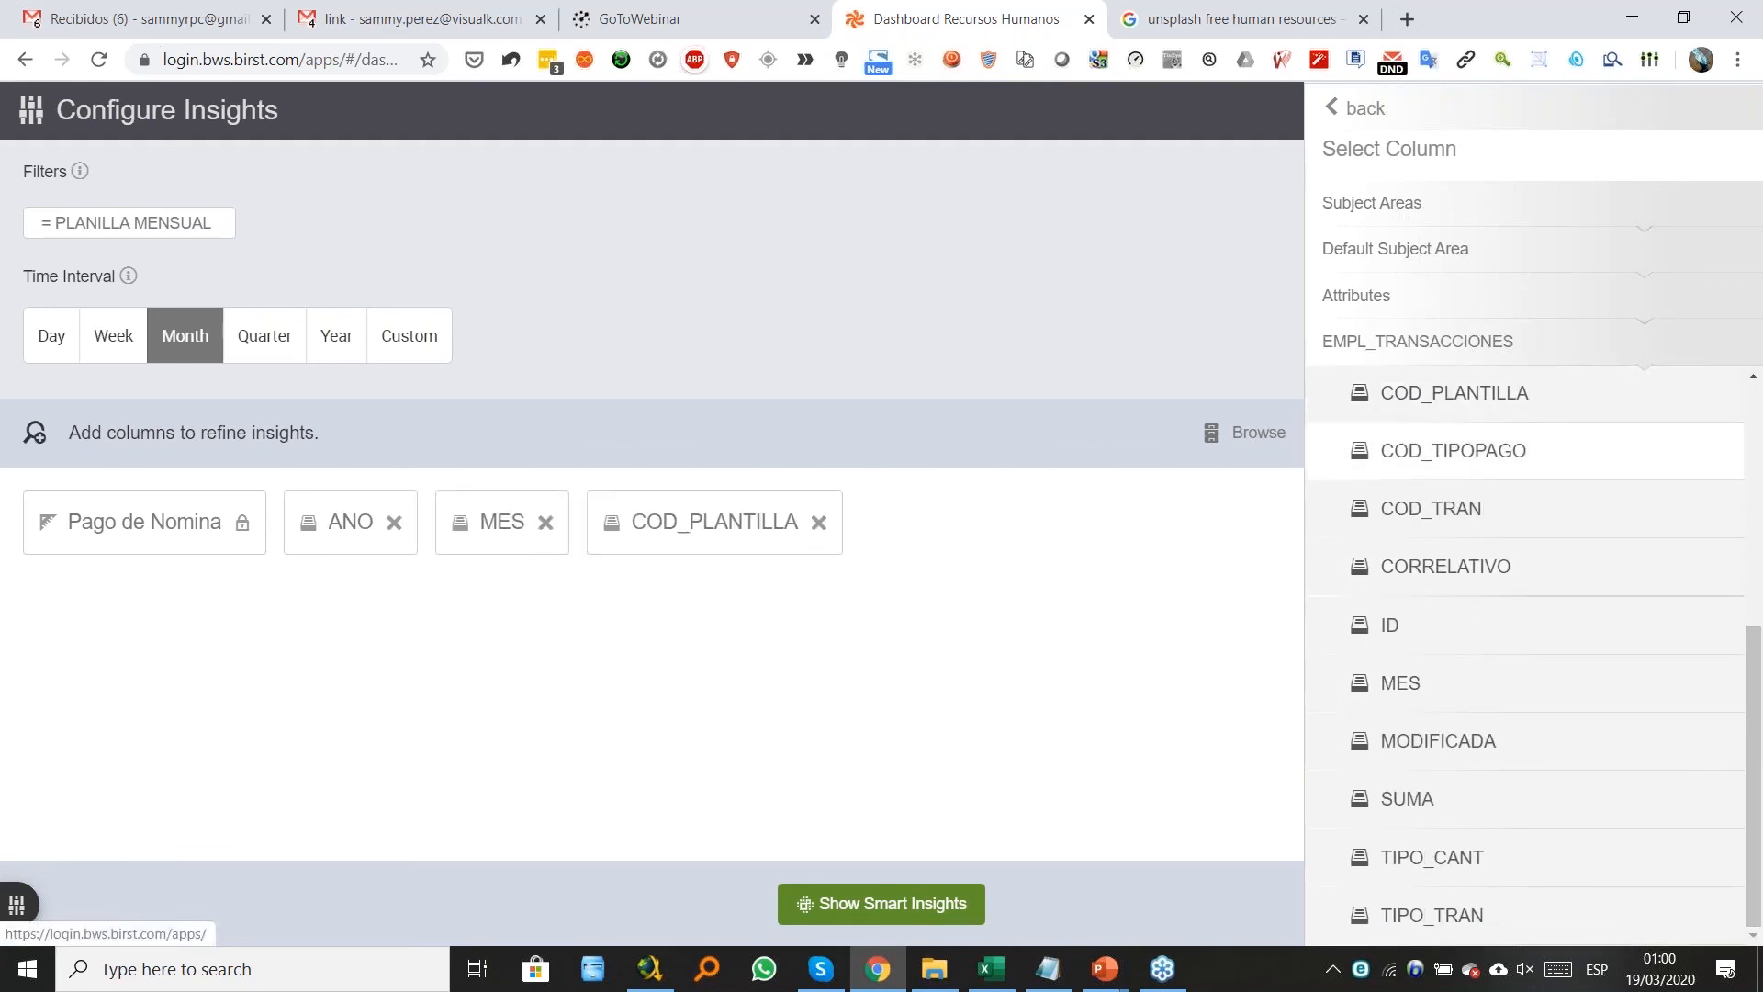
Generate the Smart Insights for Pago de Nomina, view the monthly VALOR chart and close the insights without saving.
{"action": "left_click", "coordinate": [861, 916]}
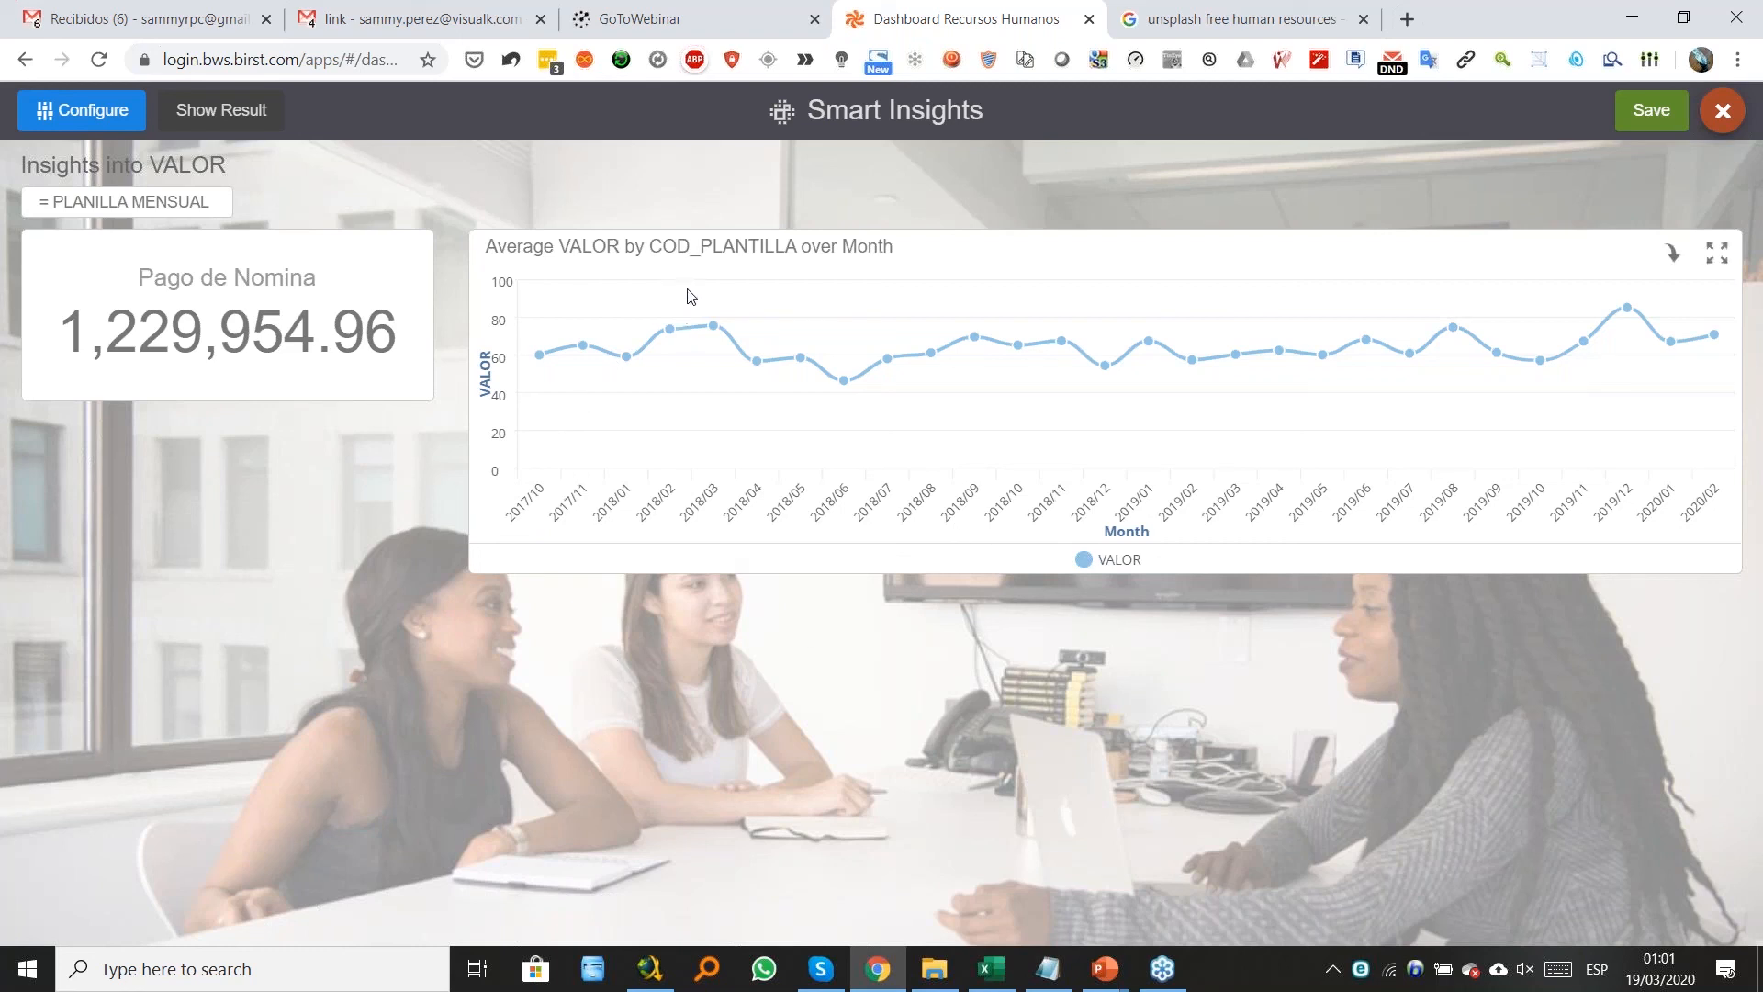
{"action": "left_click", "coordinate": [1708, 114]}
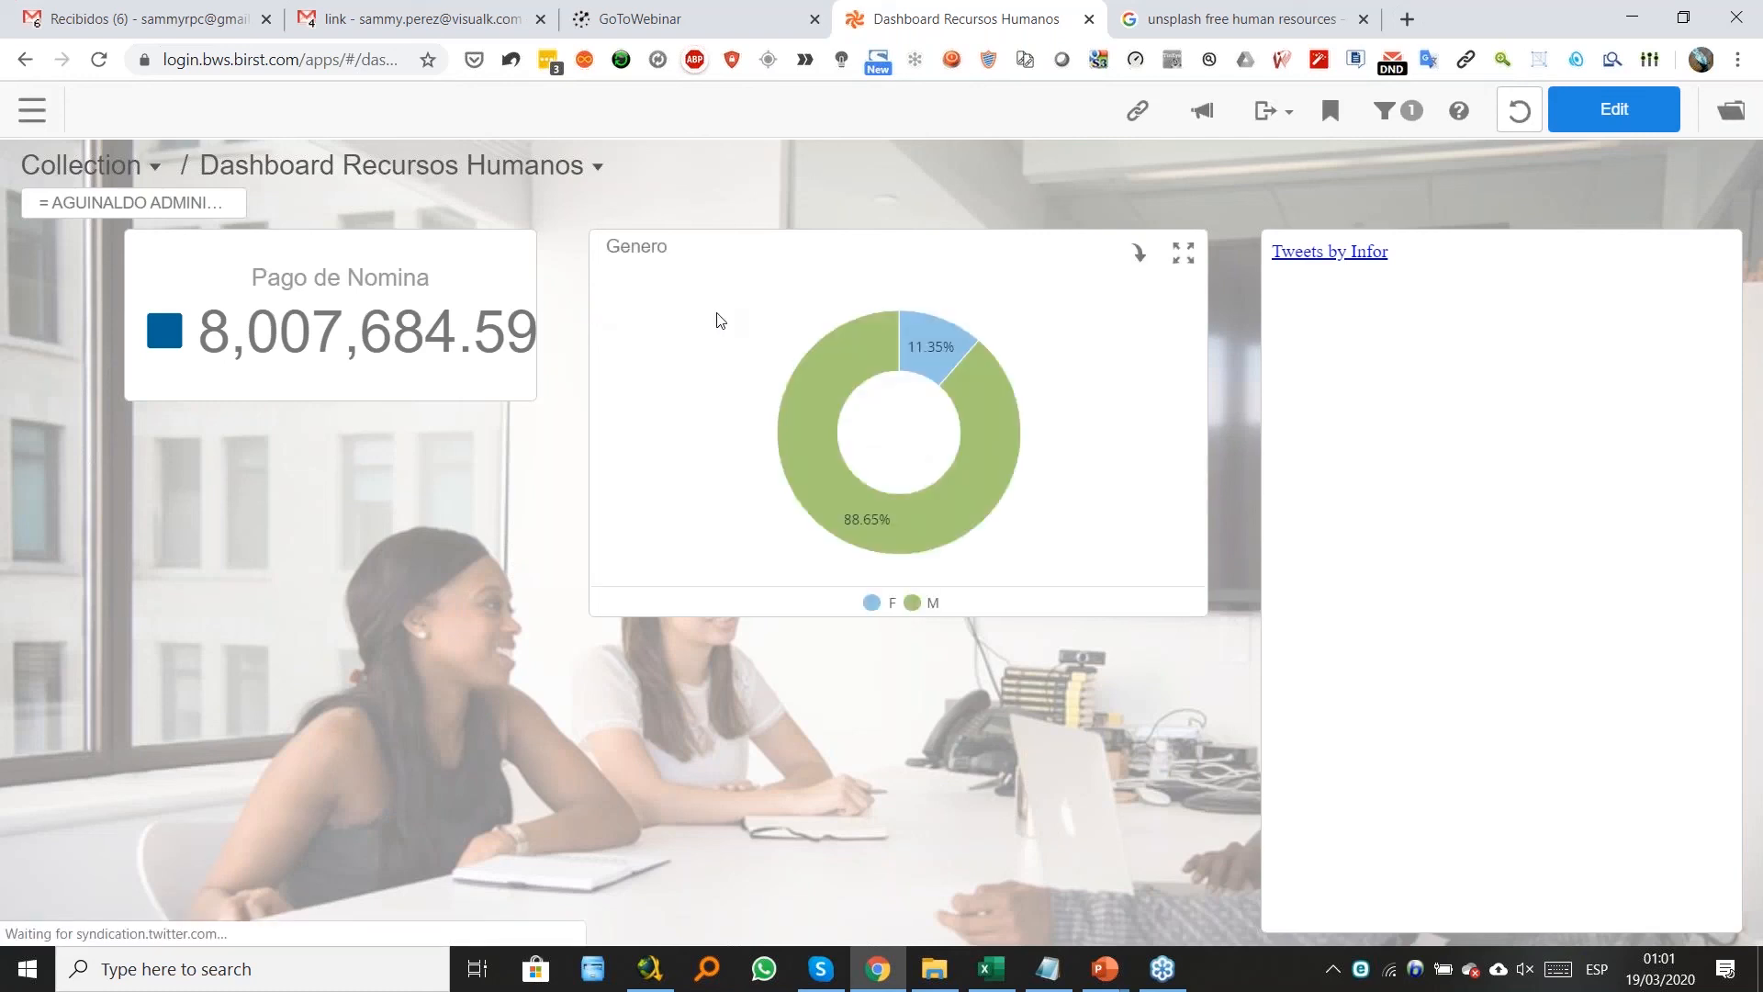
Show the visual filter option of the Genero donut, the NOMBRE filter's selected values and the details of the M segment.
{"action": "left_click", "coordinate": [818, 355]}
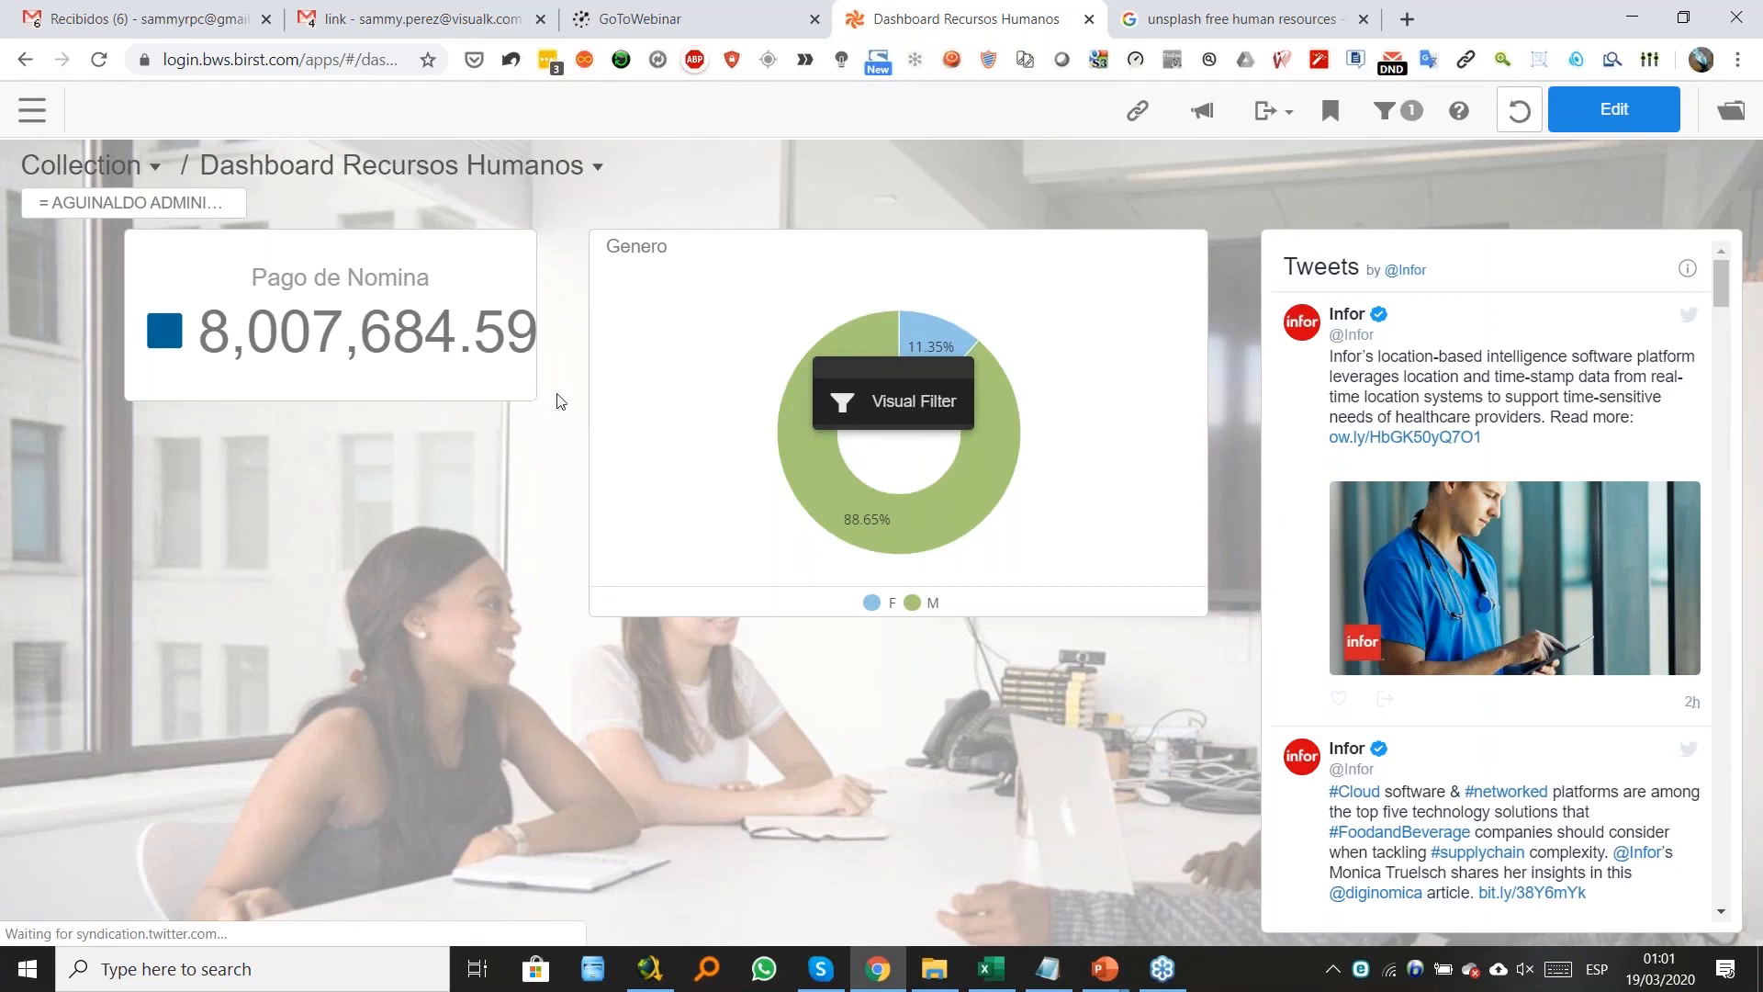
{"action": "left_click", "coordinate": [616, 444]}
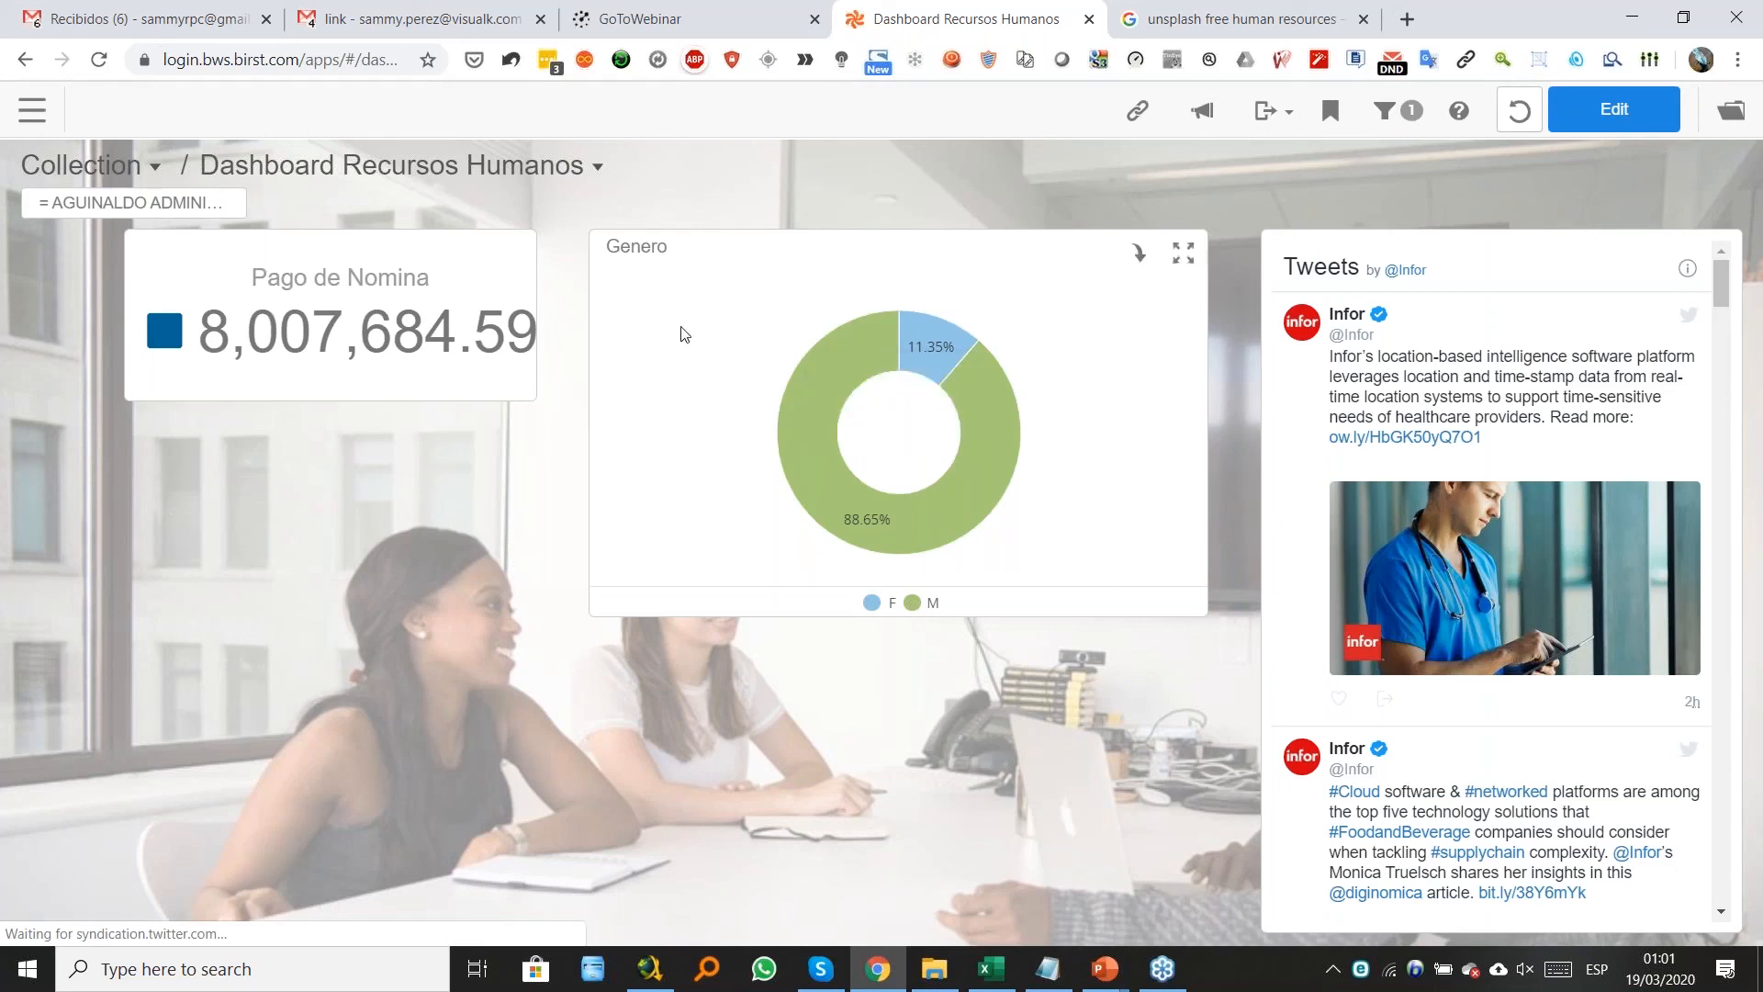
{"action": "left_click", "coordinate": [168, 209]}
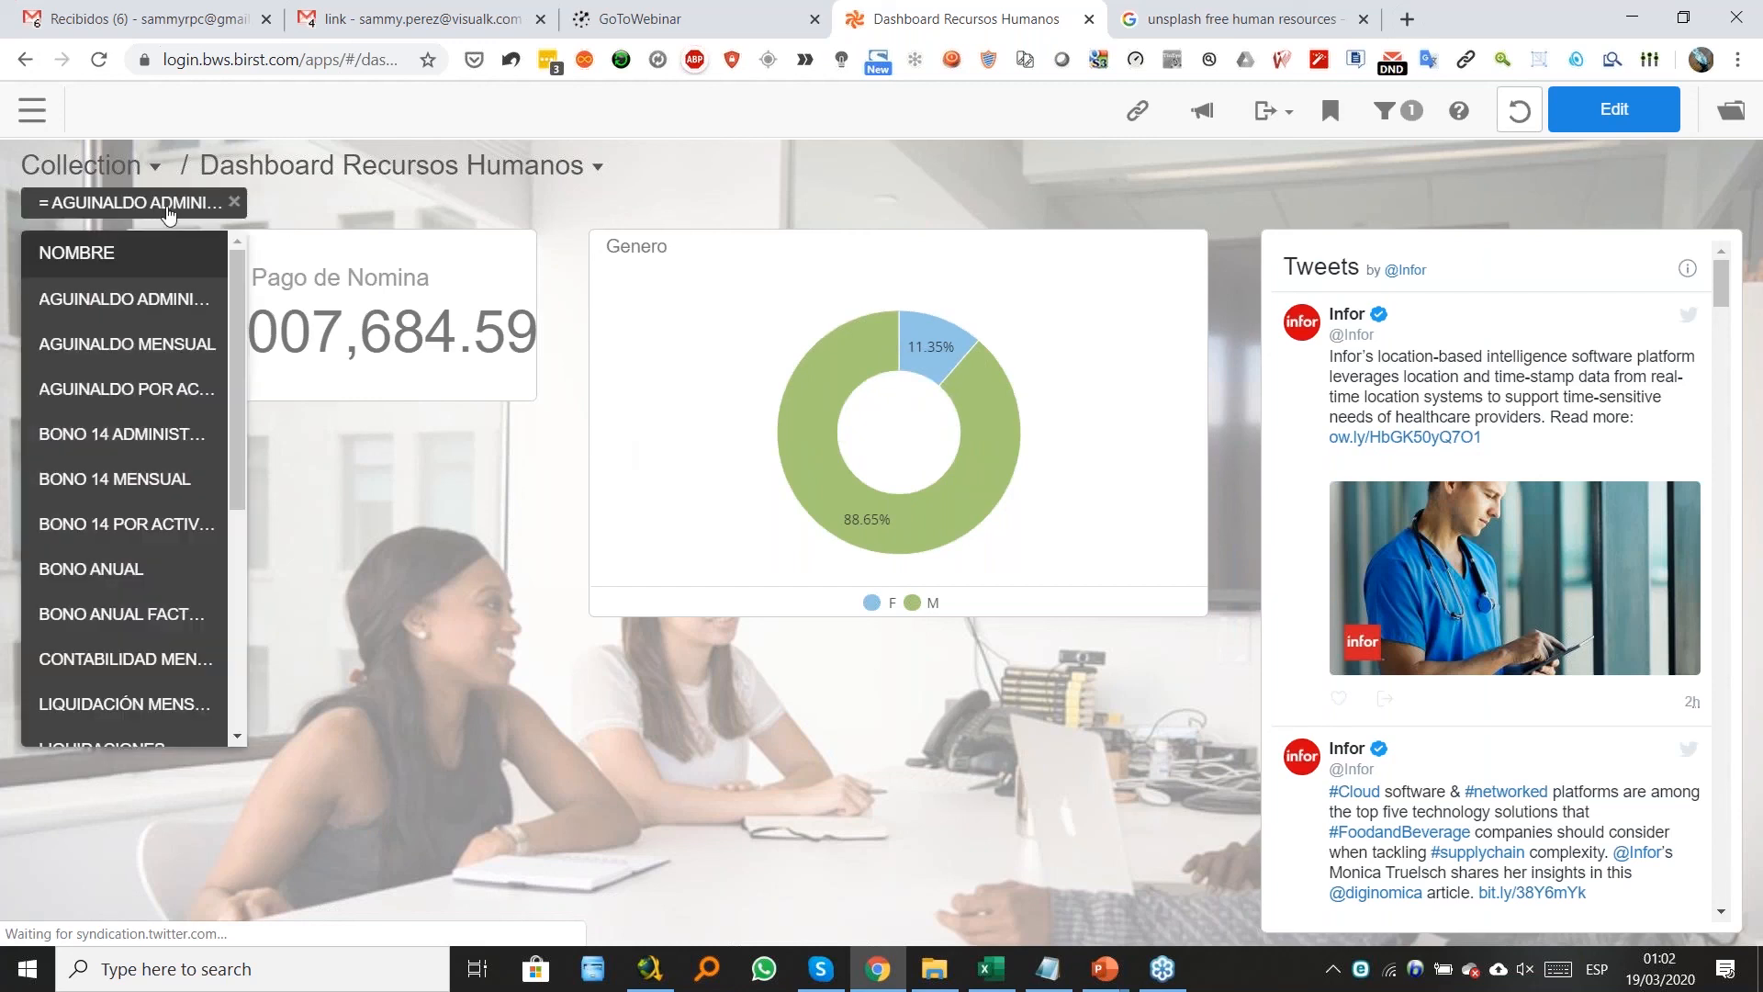
{"action": "left_click", "coordinate": [770, 326]}
{"action": "mouse_move", "coordinate": [822, 409]}
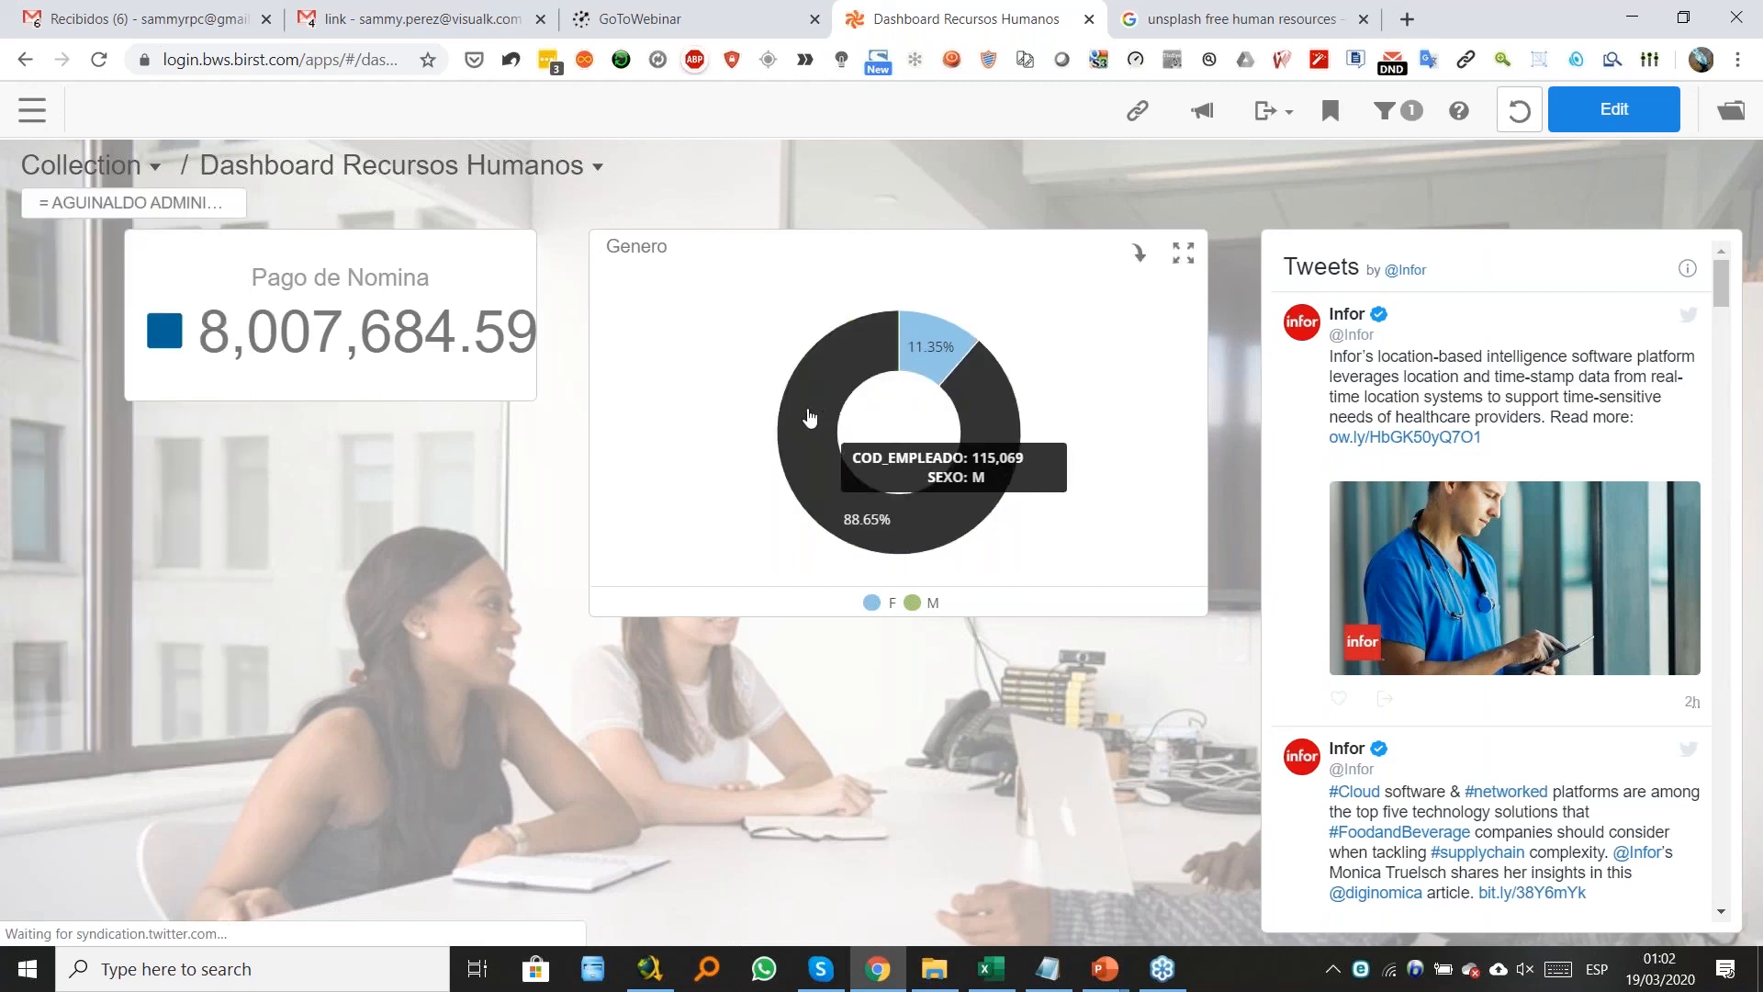